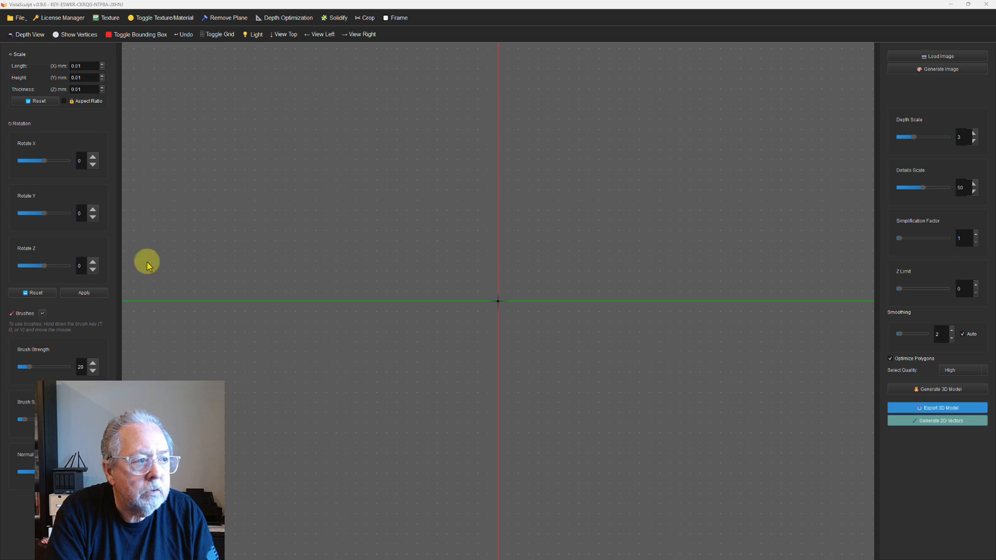
Step: Load the image "Owl and Chic with expressive eyes-2.png" from the Owls > MJ Images folder
{"action": "left_click", "coordinate": [918, 59]}
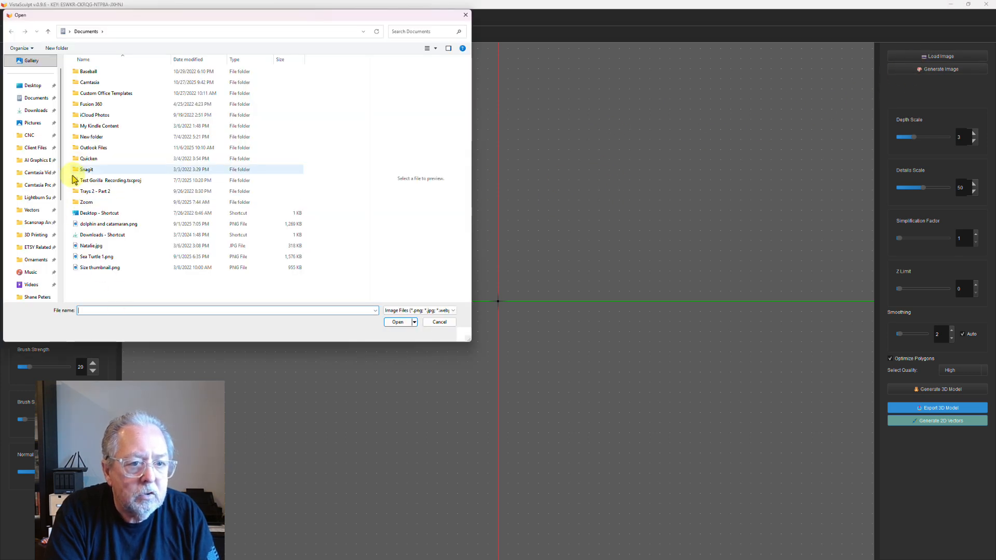
{"action": "left_click", "coordinate": [52, 159]}
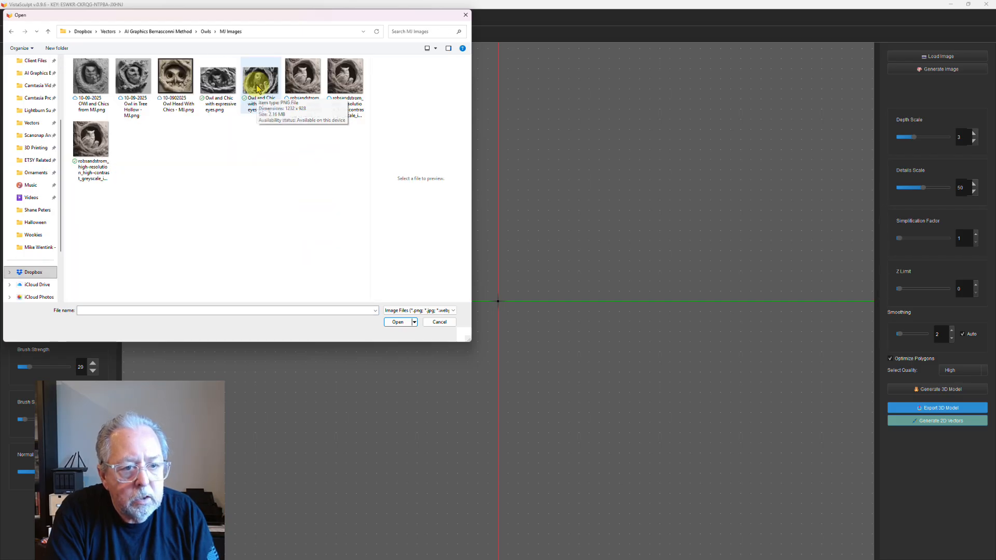
{"action": "left_click", "coordinate": [259, 83]}
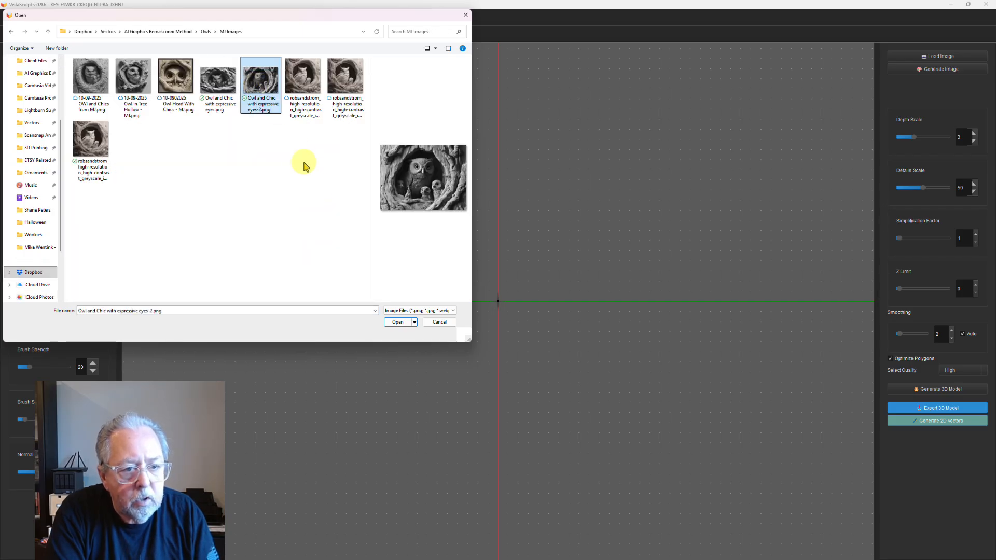
{"action": "left_click", "coordinate": [397, 322]}
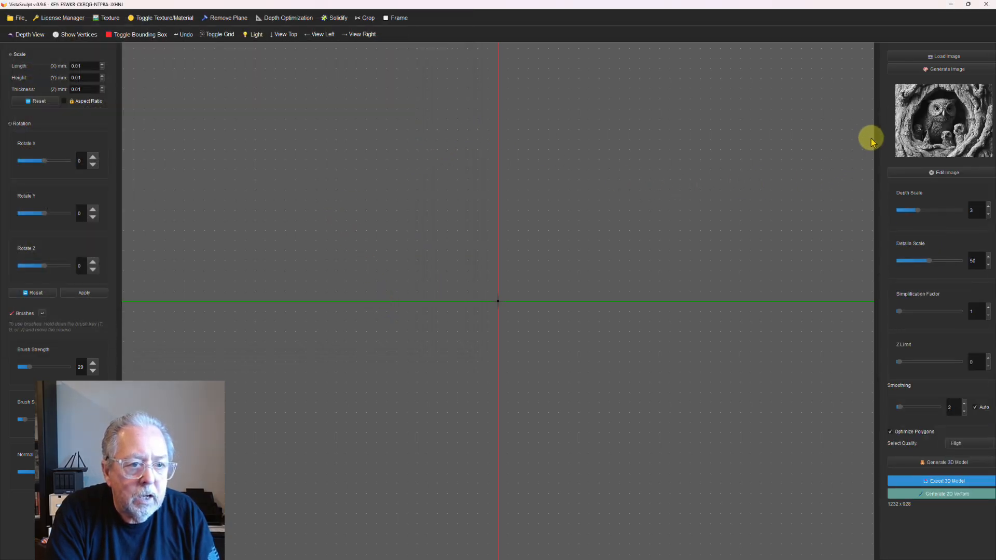
Step: Skip the AI relief preview, enhance the owl image, and use the enhanced version
{"action": "left_click", "coordinate": [924, 136]}
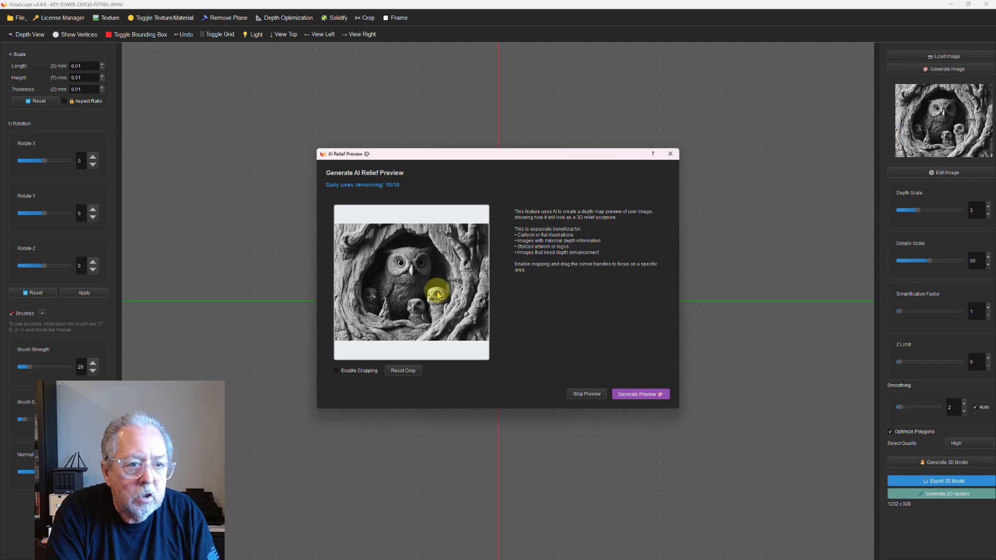
{"action": "left_click", "coordinate": [586, 394]}
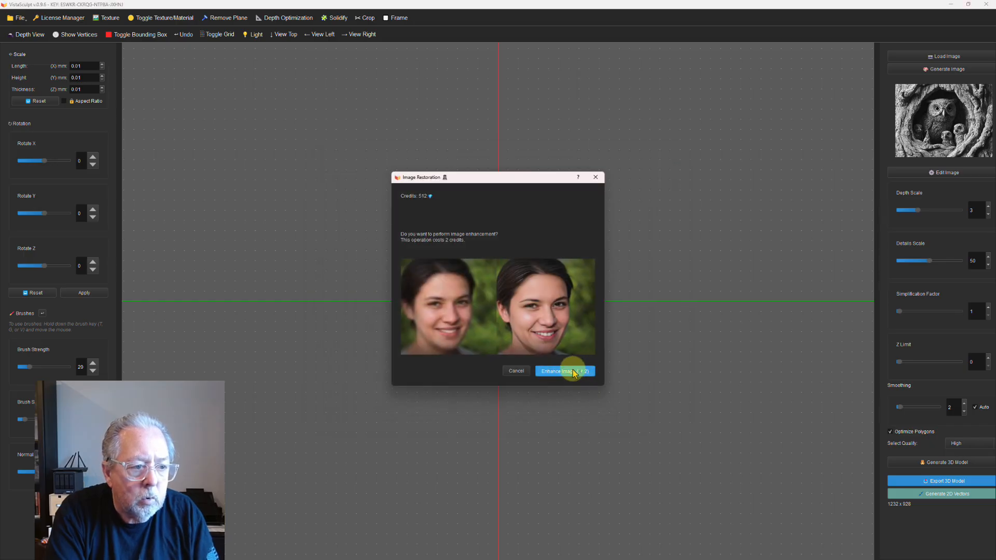
{"action": "left_click", "coordinate": [571, 371]}
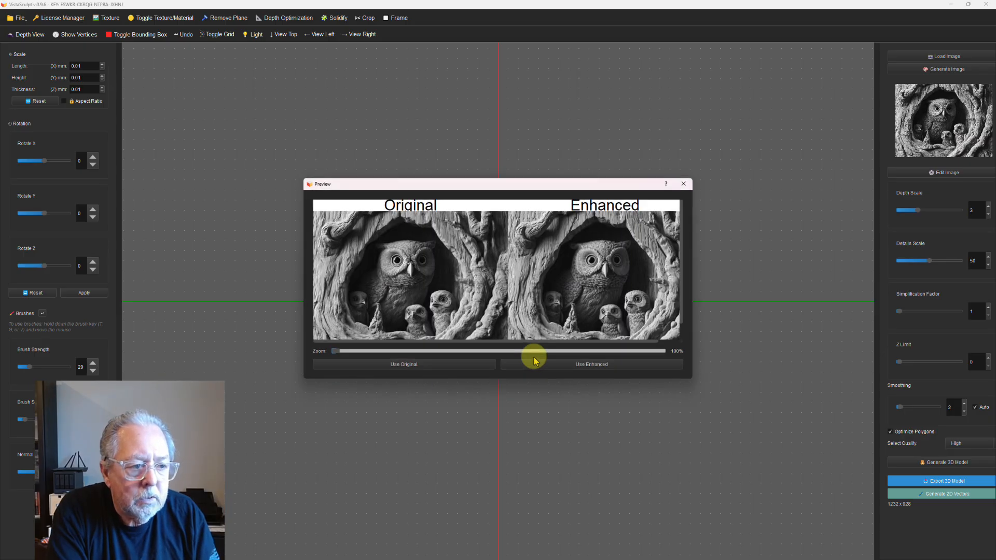
{"action": "left_click", "coordinate": [581, 365]}
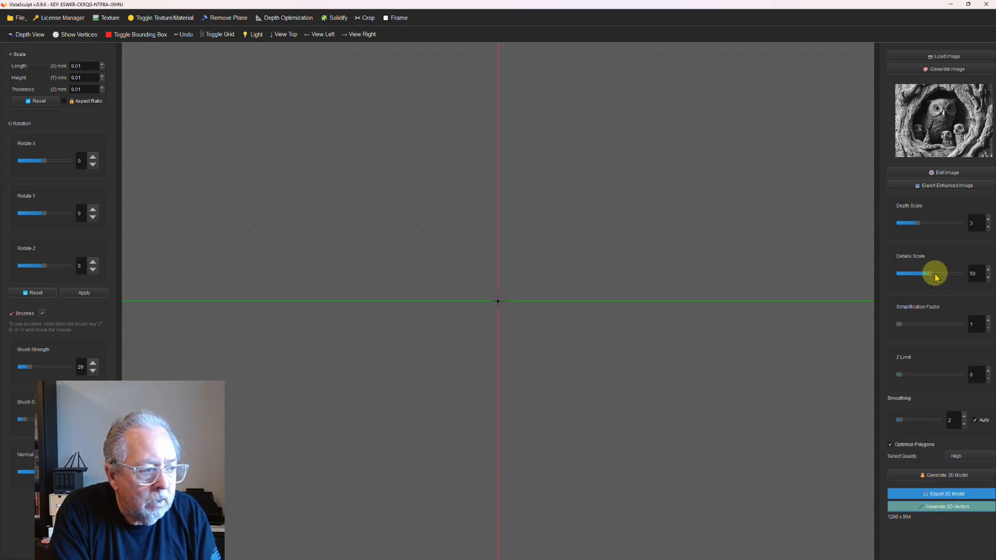
Step: Generate the 3D model with a depth scale of 5 and a details scale of 100
{"action": "left_click_drag", "start_coordinate": [932, 277], "coordinate": [969, 278]}
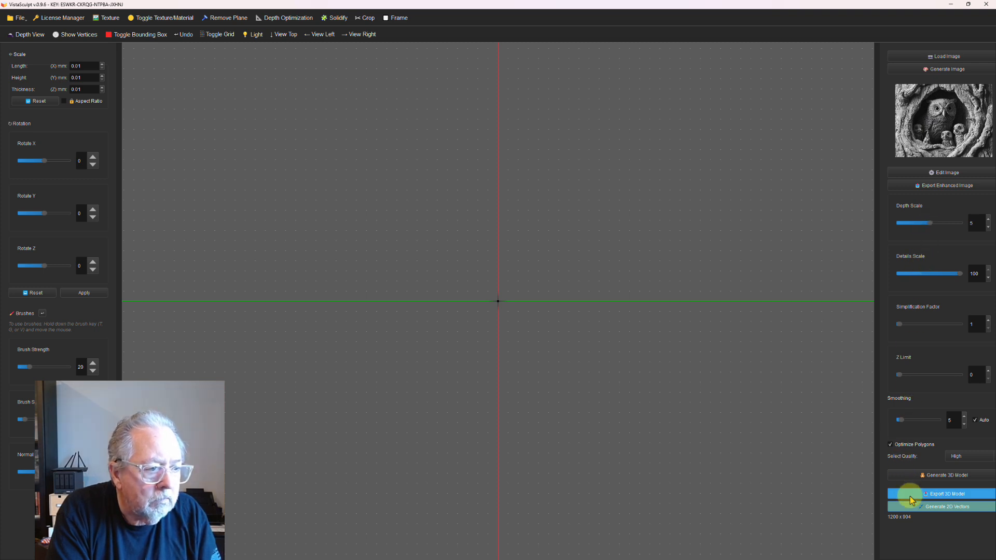
{"action": "left_click", "coordinate": [902, 475]}
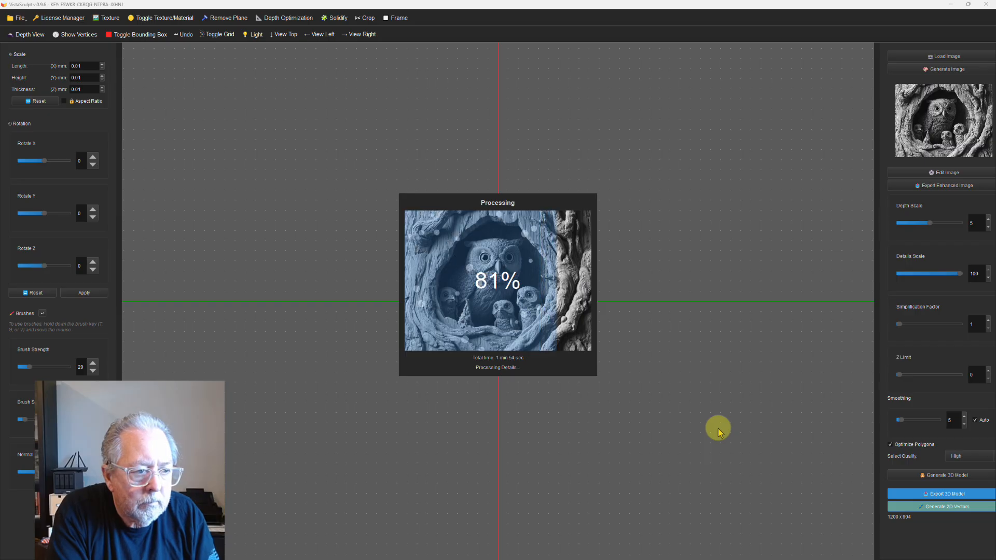
{"action": "scroll", "coordinate": [556, 400], "scroll_direction": "down", "scroll_amount": 2}
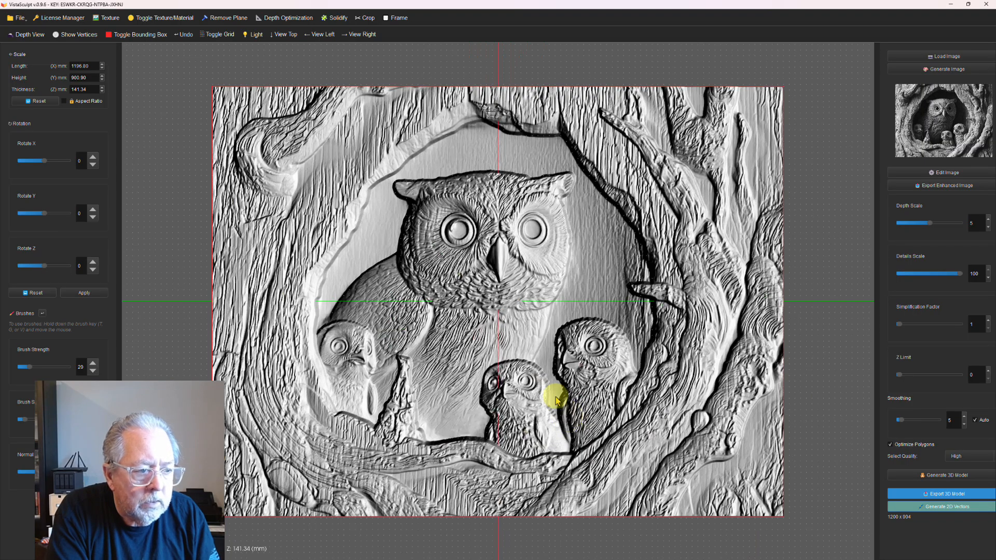
Step: Export the 3D model as an STL file named "3d model from VS 100 detail 5 depth"
{"action": "left_click", "coordinate": [899, 491]}
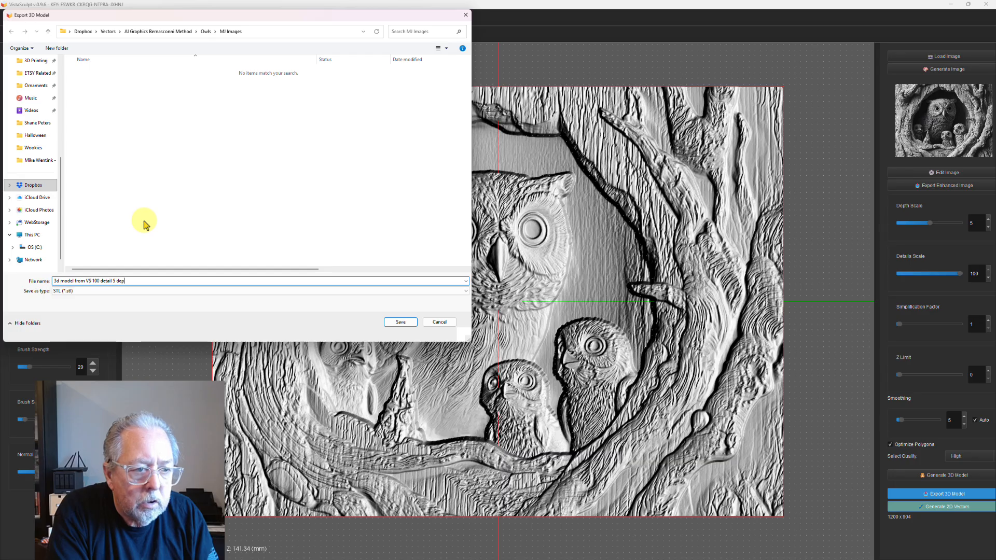
{"action": "type", "text": "th"}
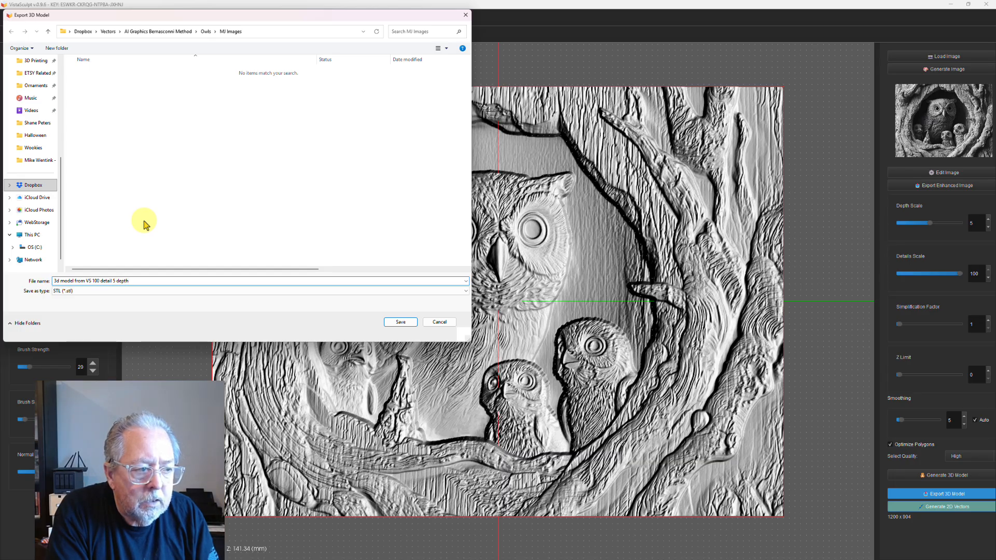
{"action": "key", "text": "Return"}
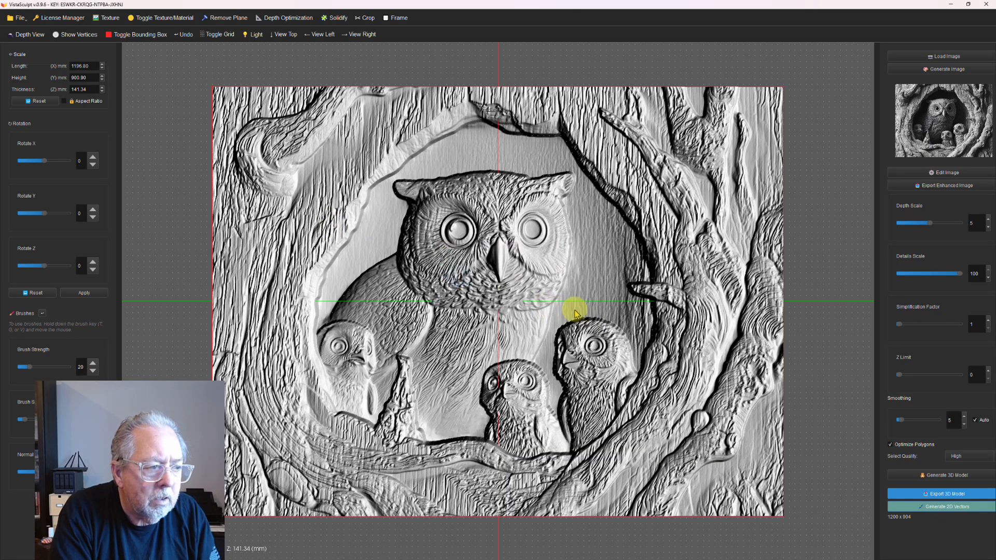
{"action": "left_click", "coordinate": [541, 302]}
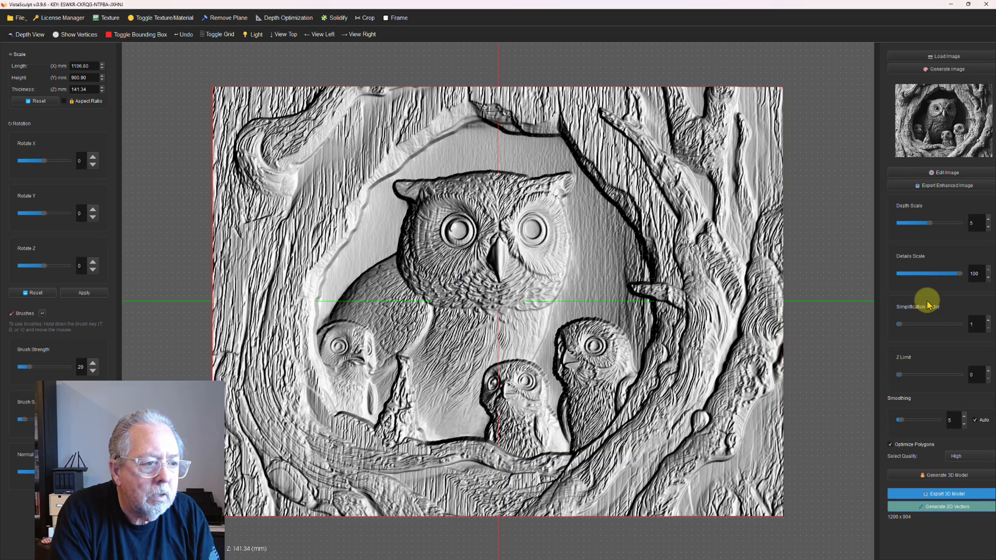
Step: Set the details scale to 50 and regenerate the 3D model, replacing the existing one
{"action": "left_click_drag", "start_coordinate": [960, 274], "coordinate": [938, 277]}
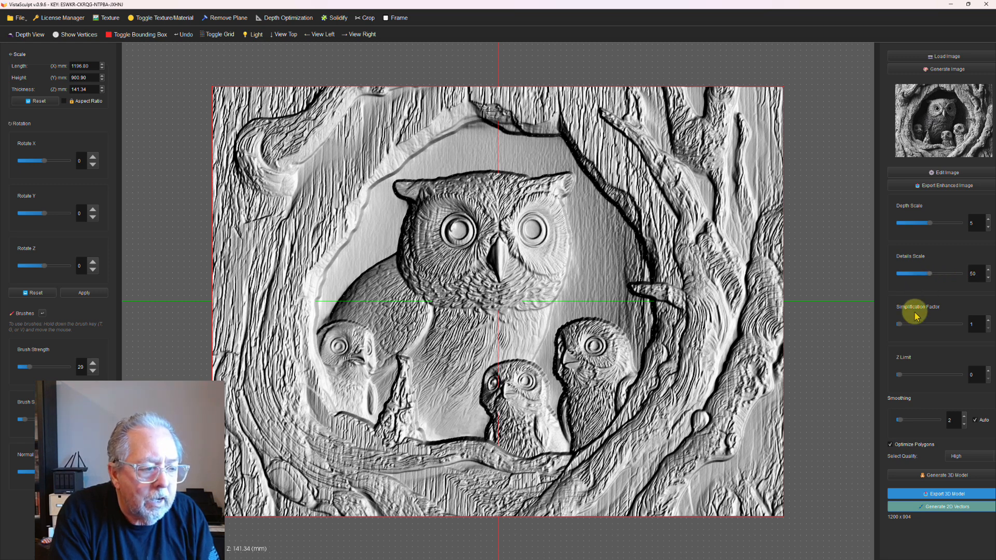
{"action": "left_click", "coordinate": [936, 476]}
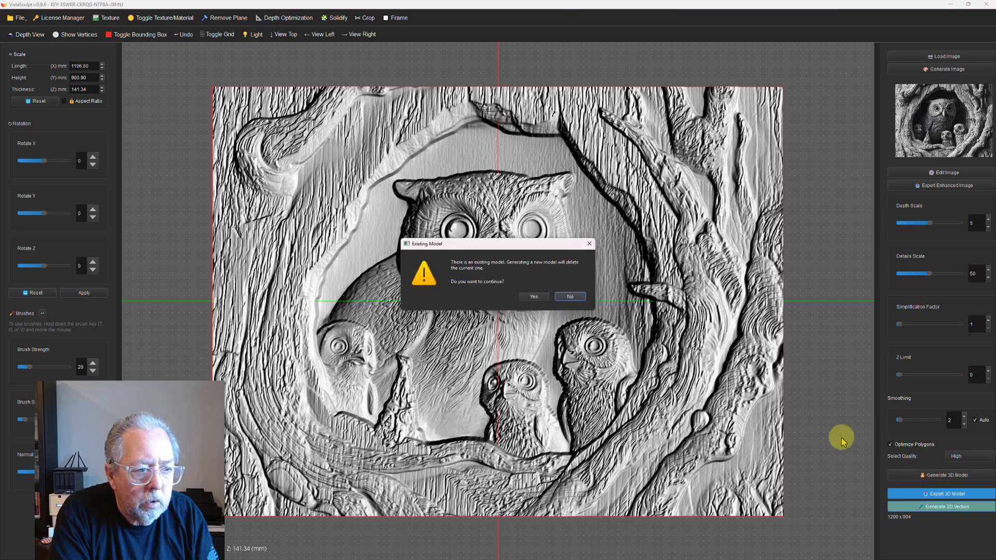
{"action": "left_click", "coordinate": [530, 301]}
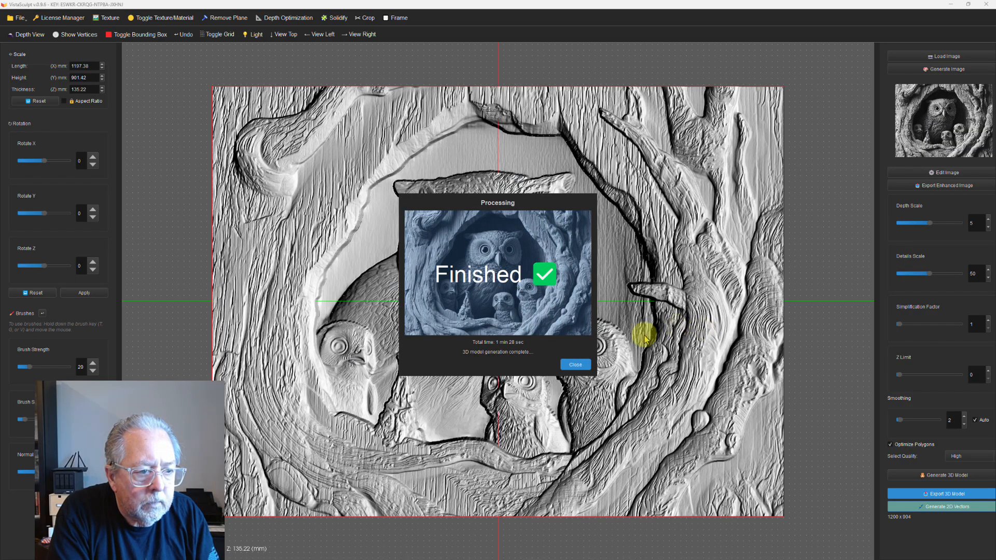
{"action": "left_click", "coordinate": [574, 364]}
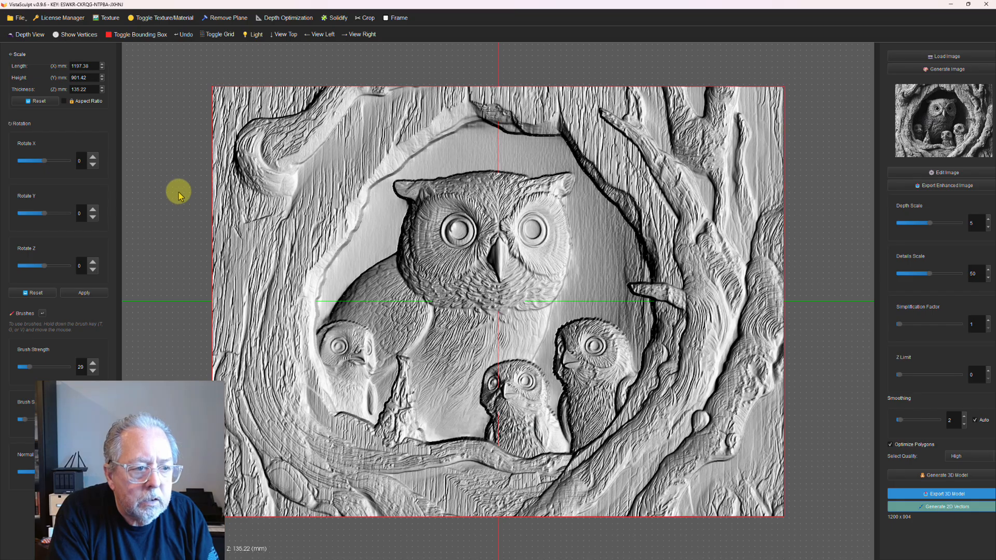
Step: Solidify the owl relief and inspect its sides before returning to a front view
{"action": "left_click_drag", "start_coordinate": [178, 194], "coordinate": [417, 235]}
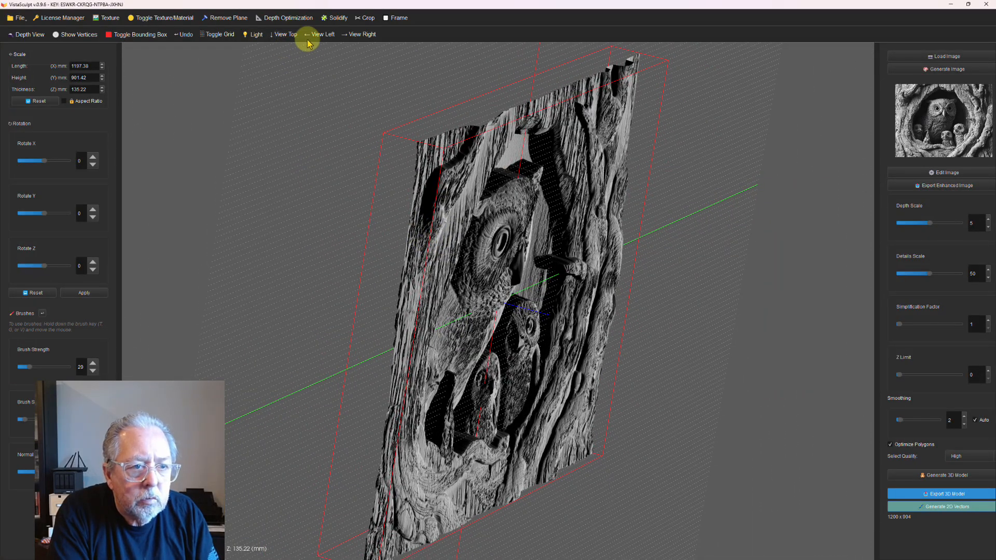
{"action": "left_click", "coordinate": [335, 20]}
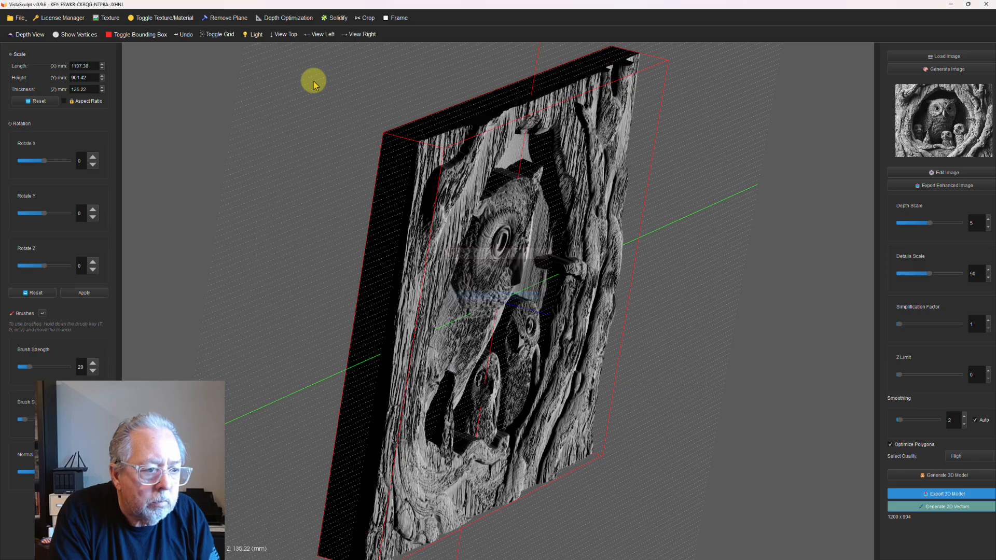
{"action": "left_click_drag", "start_coordinate": [299, 124], "coordinate": [231, 95]}
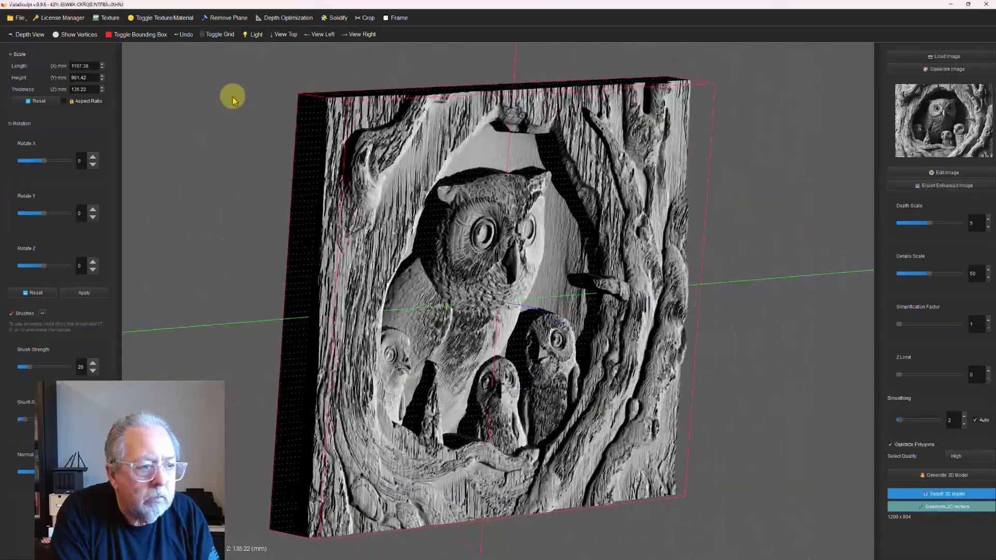
{"action": "left_click_drag", "start_coordinate": [849, 213], "coordinate": [672, 199]}
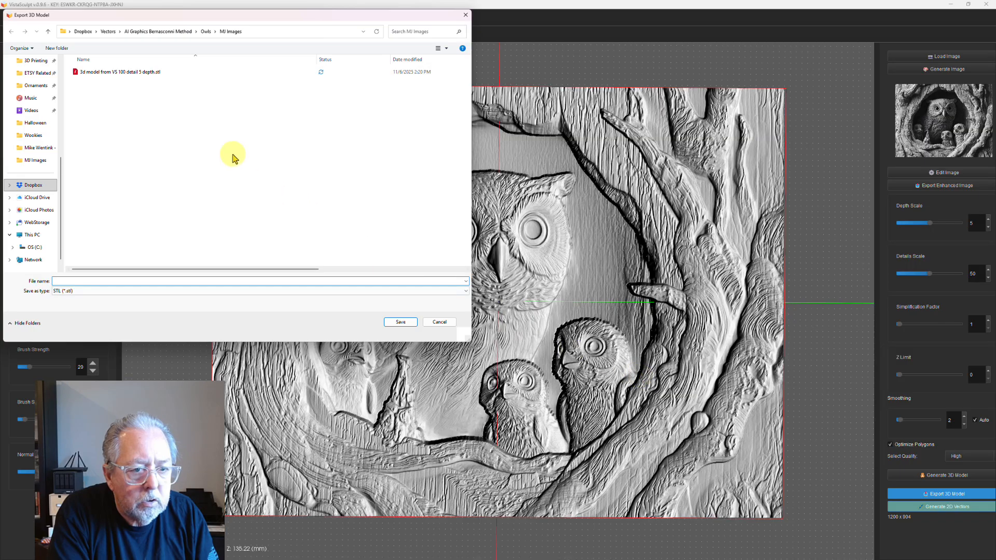
Step: Export the solidified model as "3d model from VS 50 detail 5 depth.stl" in the MJ Images folder
{"action": "left_click", "coordinate": [127, 73]}
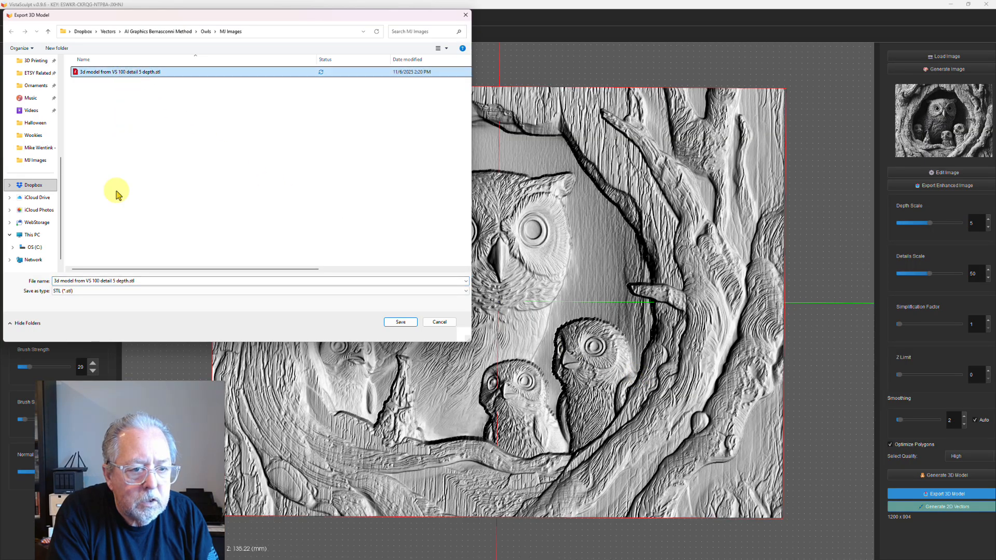
{"action": "left_click", "coordinate": [95, 281]}
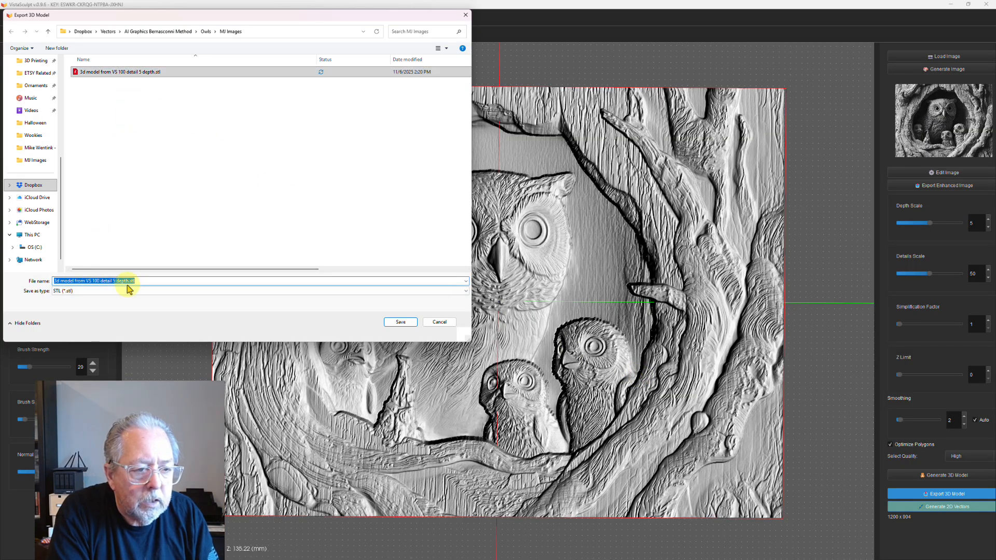
{"action": "left_click", "coordinate": [97, 280]}
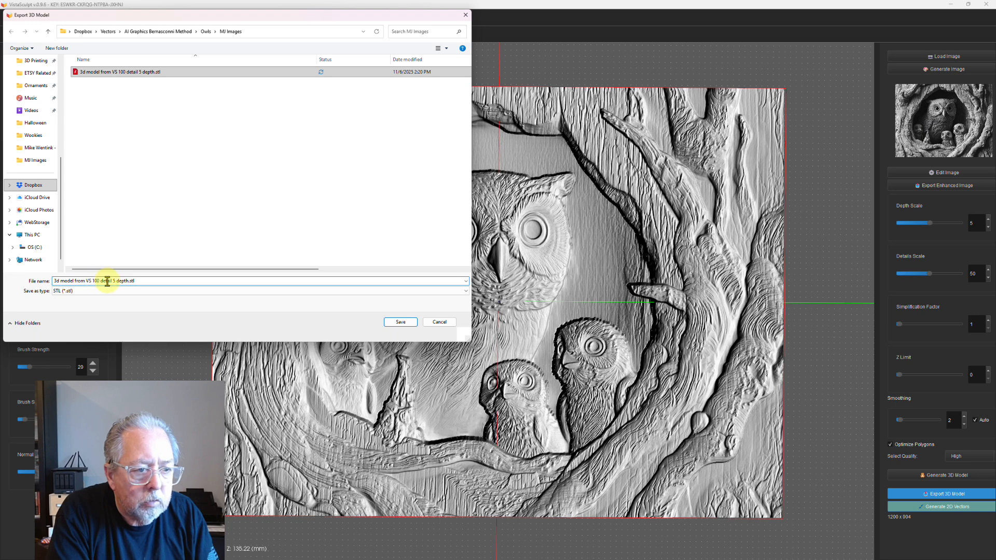
{"action": "type", "text": "50"}
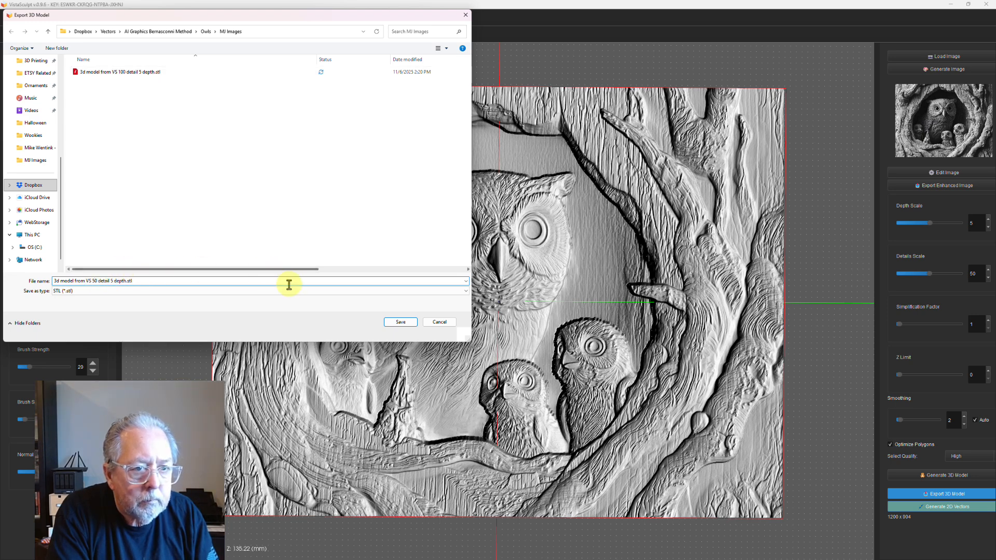
{"action": "left_click", "coordinate": [391, 322]}
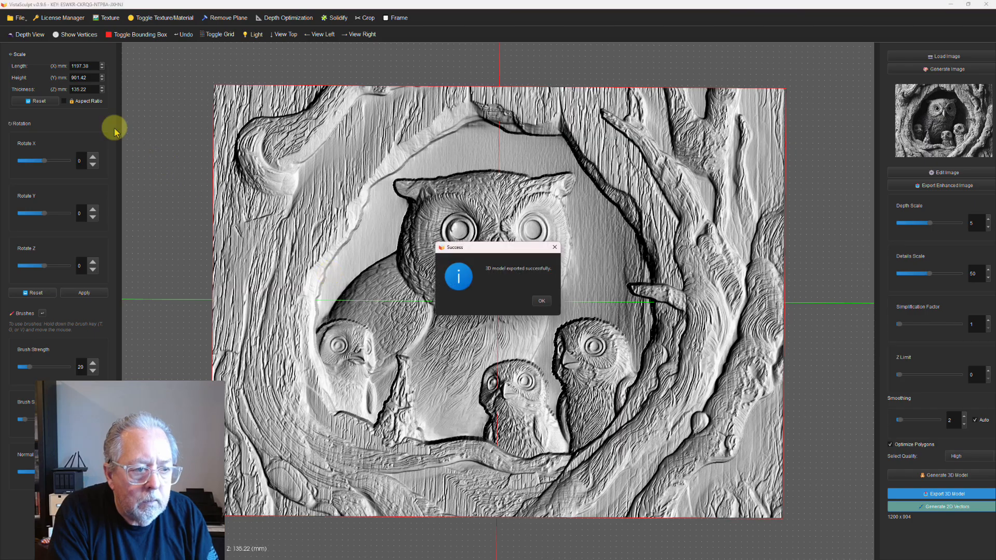
{"action": "left_click", "coordinate": [101, 88]}
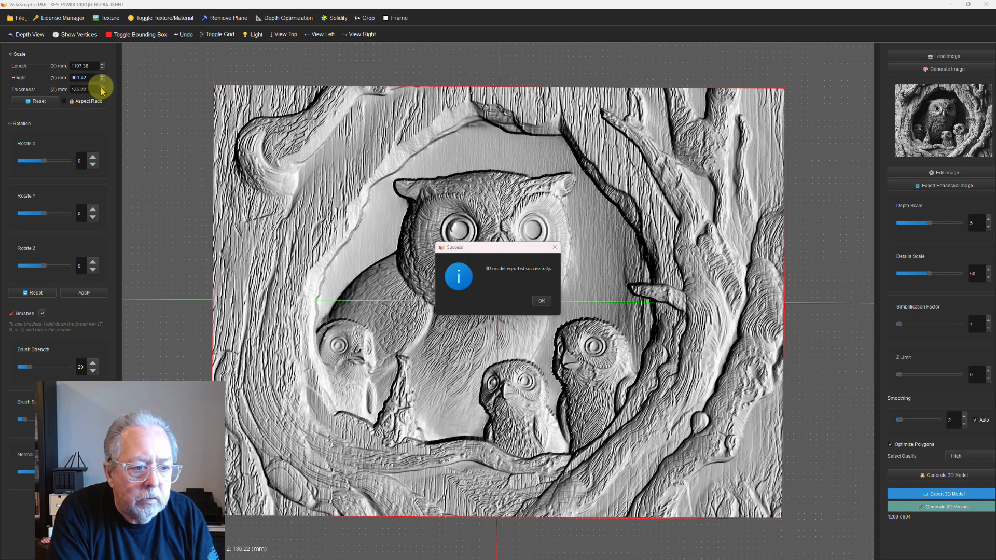
{"action": "left_click", "coordinate": [542, 302]}
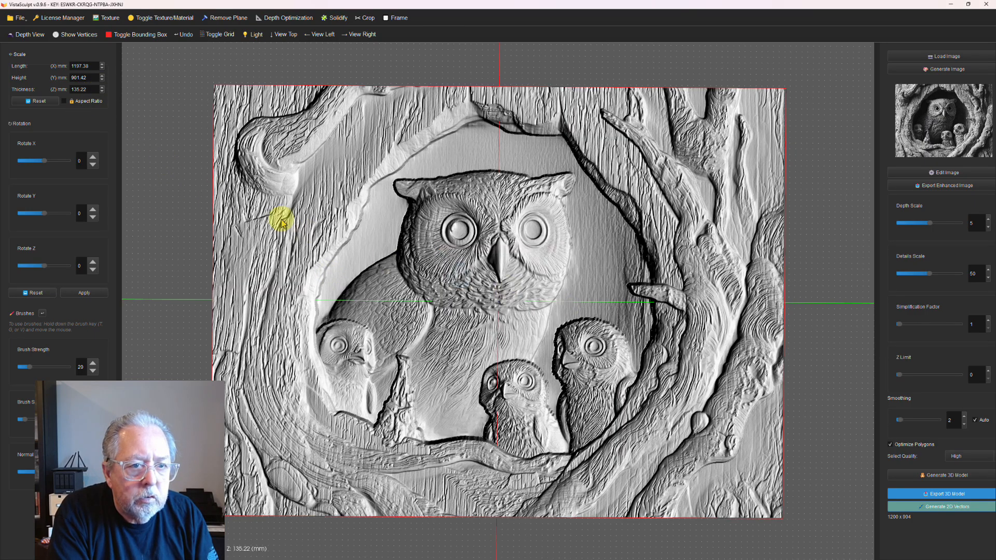
Step: Increase the model's Z thickness to 155.22 mm
{"action": "left_click", "coordinate": [102, 87]}
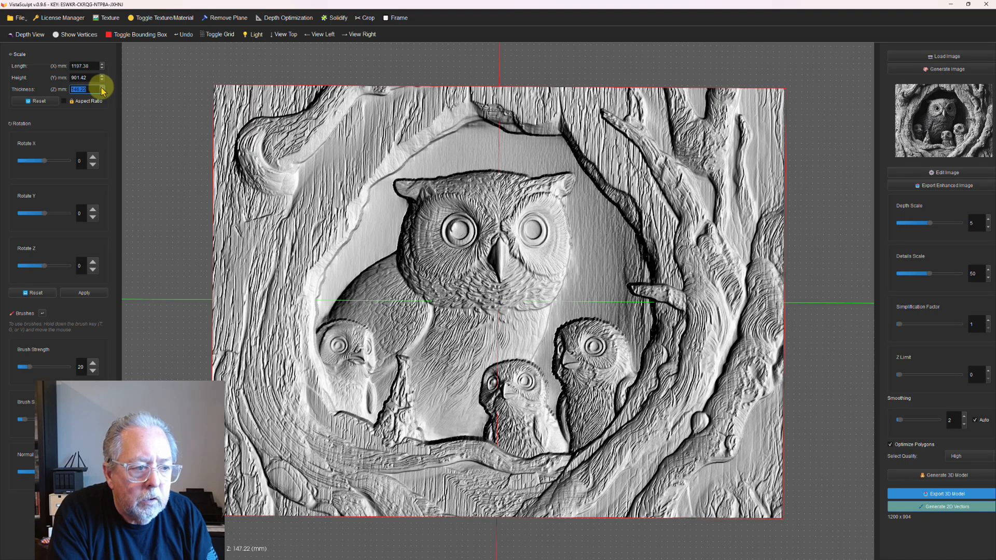
{"action": "left_click", "coordinate": [102, 88]}
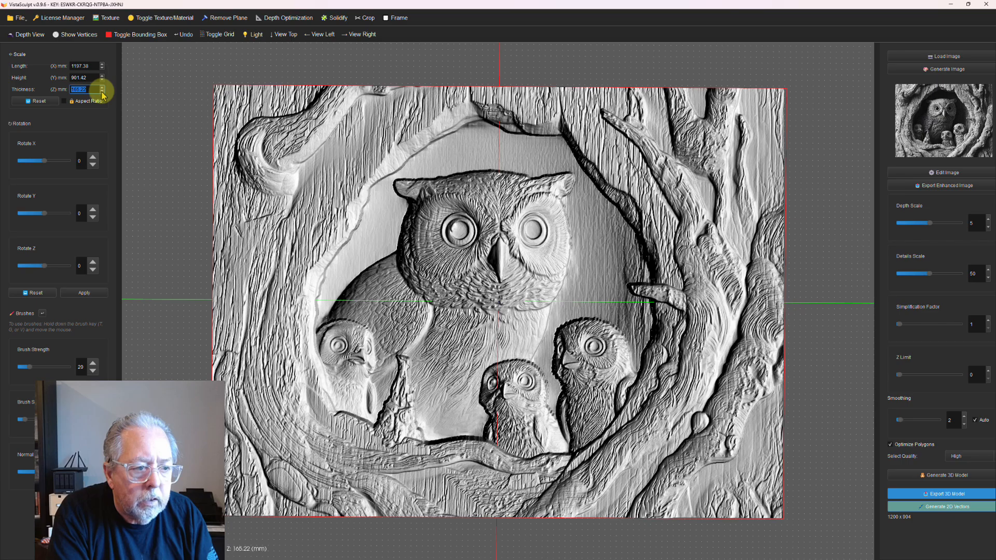
{"action": "left_click", "coordinate": [102, 92]}
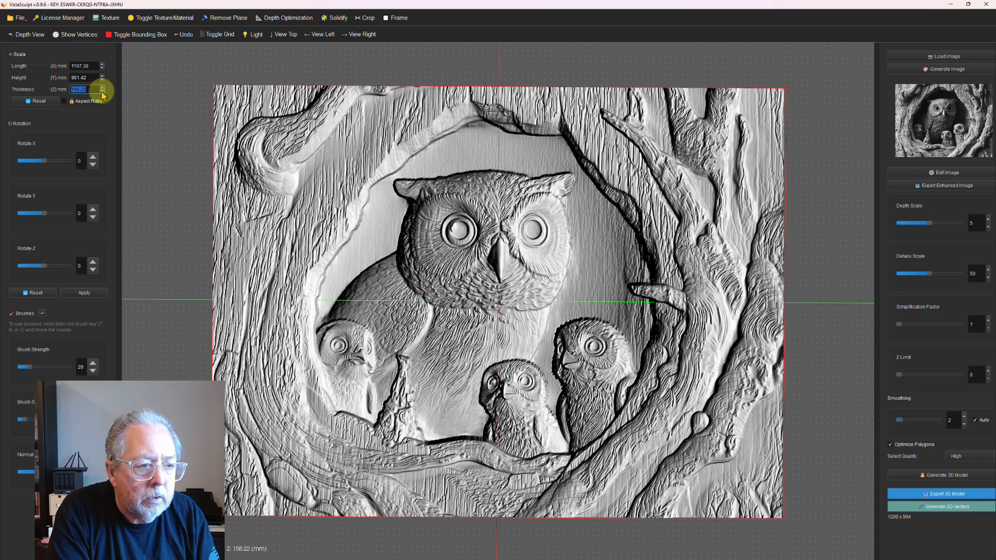
{"action": "left_click", "coordinate": [101, 92]}
{"action": "left_click", "coordinate": [102, 91]}
{"action": "left_click", "coordinate": [102, 92]}
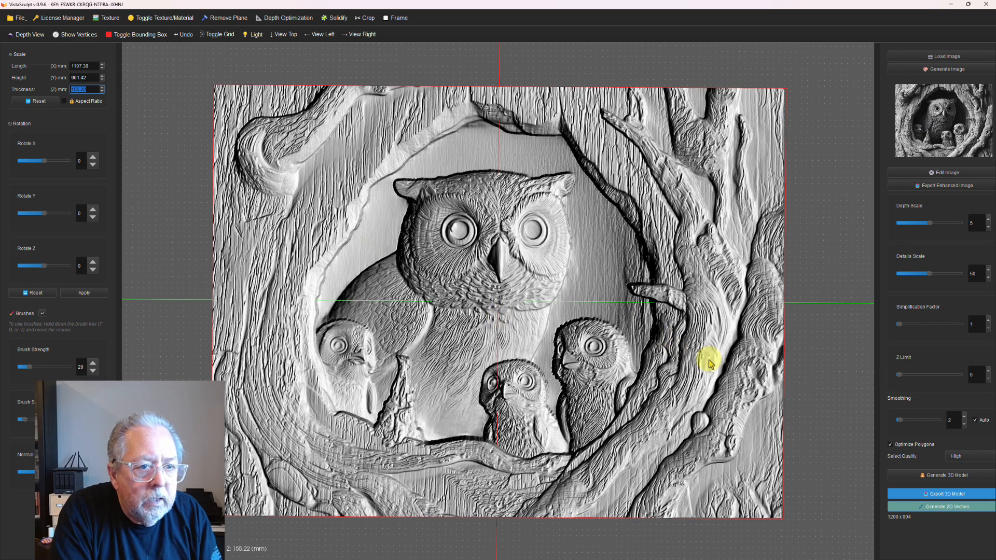
Step: Export the thickened model to the MJ Images folder, reusing the "3d model from VS 50 detail 5 depth" file name with a thickness note added after "depth"
{"action": "left_click", "coordinate": [918, 490]}
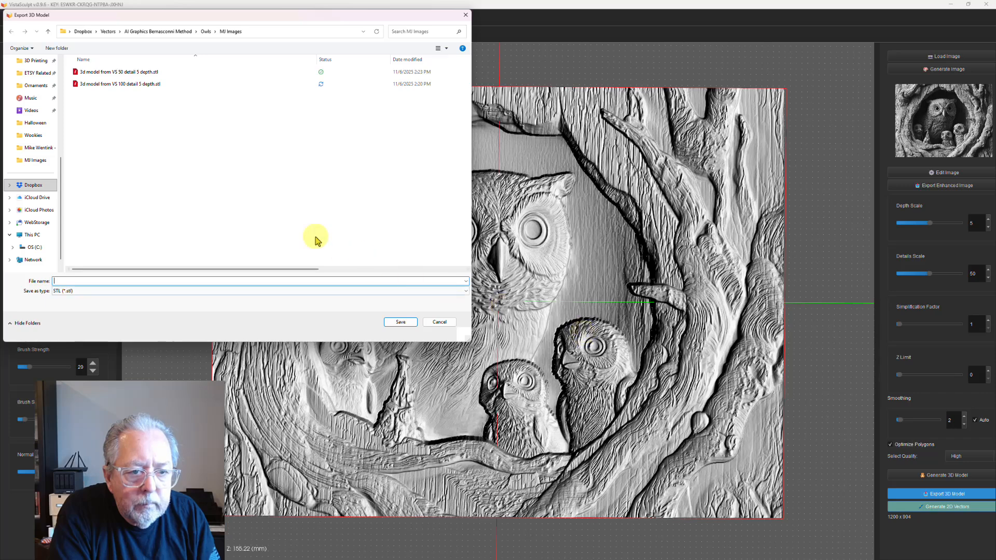
{"action": "left_click", "coordinate": [111, 72]}
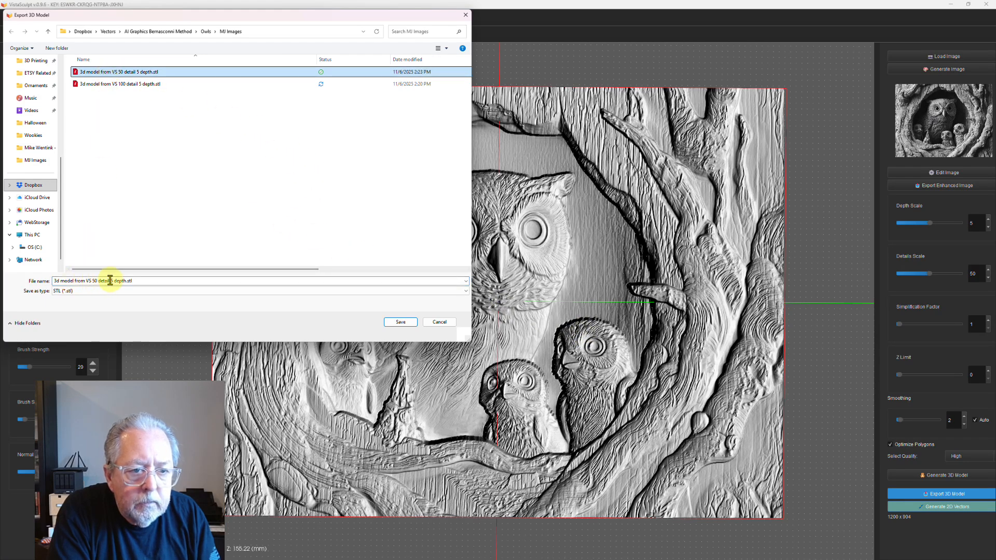
{"action": "left_click", "coordinate": [124, 280]}
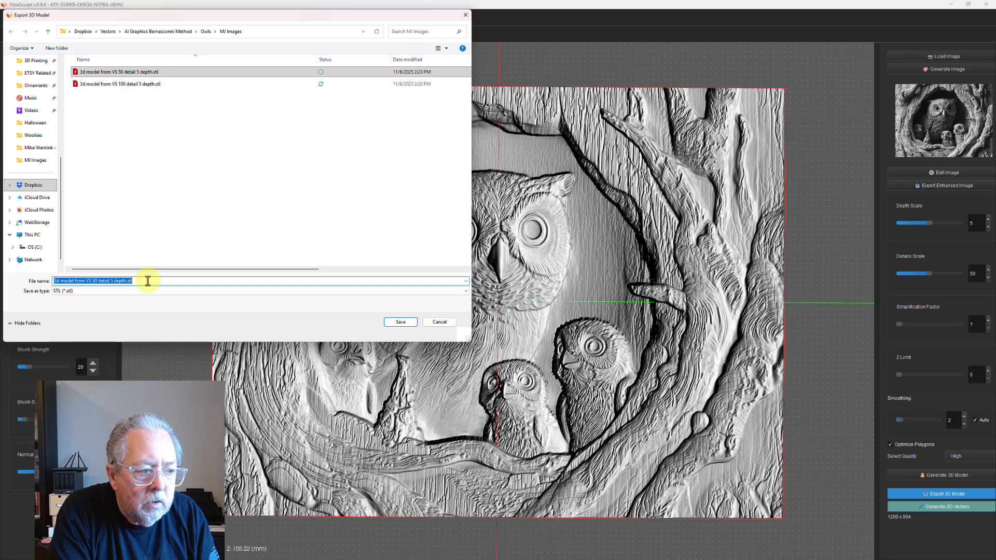
{"action": "key", "text": "Home"}
{"action": "key", "text": "Right"}
{"action": "key", "text": "Right"}
{"action": "key", "text": "Right"}
{"action": "key", "text": "Right"}
{"action": "key", "text": "Right"}
{"action": "key", "text": "Right"}
{"action": "key", "text": "Right"}
{"action": "key", "text": "Right"}
{"action": "key", "text": "Right"}
{"action": "key", "text": "Right"}
{"action": "key", "text": "Right"}
{"action": "key", "text": "Right"}
{"action": "key", "text": "Right"}
{"action": "key", "text": "Right"}
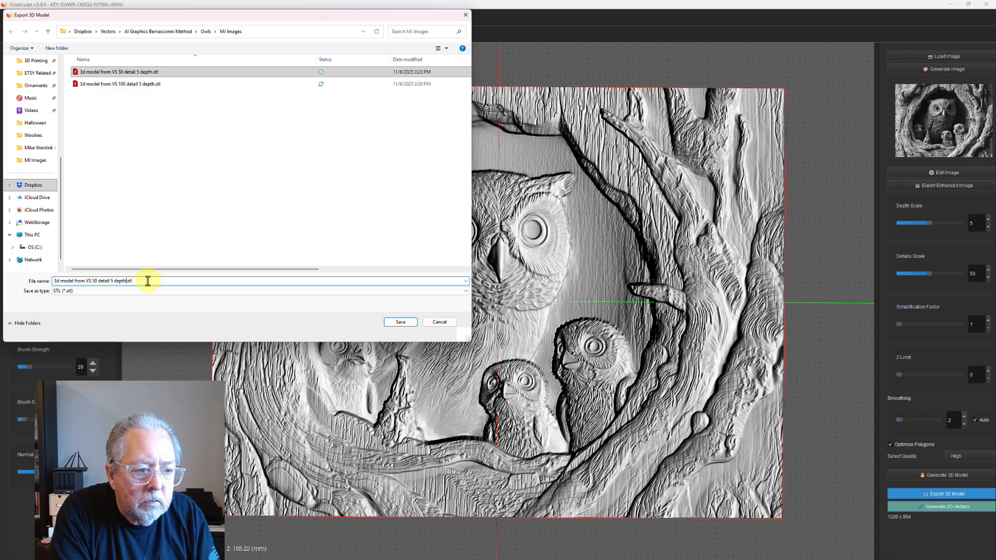
{"action": "type", "text": "thic"}
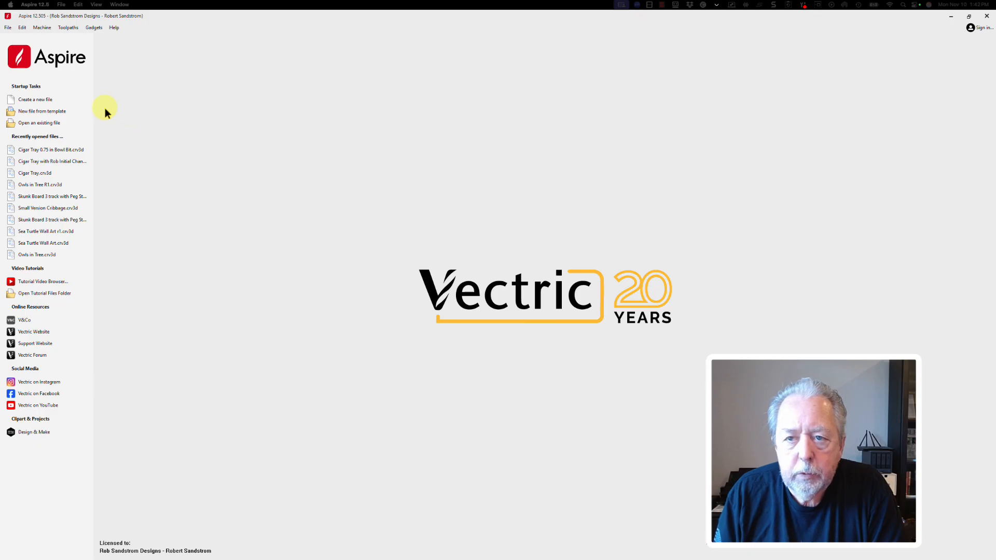
Step: Switch to Aspire and start a new file with a job size of 10 inches wide, 12.5 inches high and 1.25 inches thick
{"action": "left_click", "coordinate": [42, 101]}
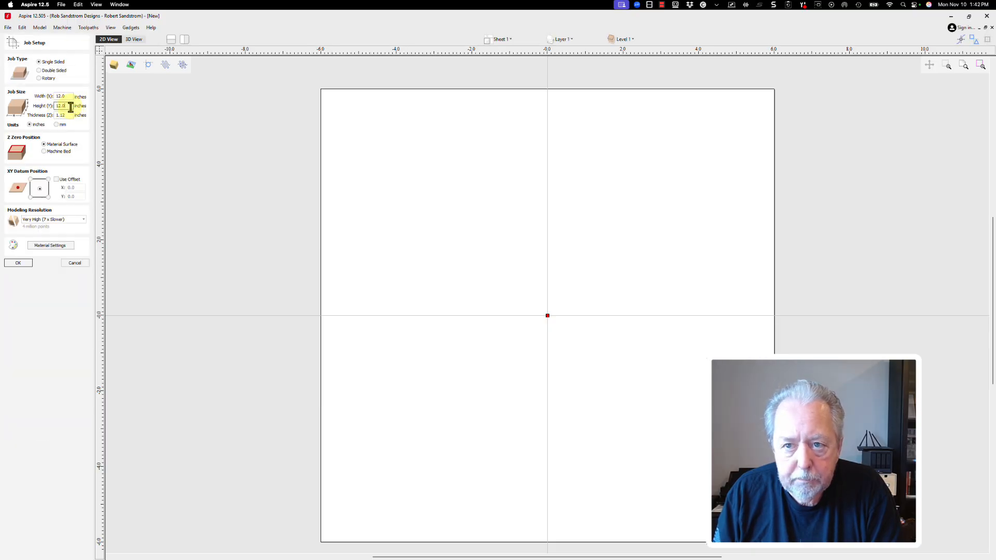
{"action": "left_click_drag", "start_coordinate": [70, 107], "coordinate": [45, 108]}
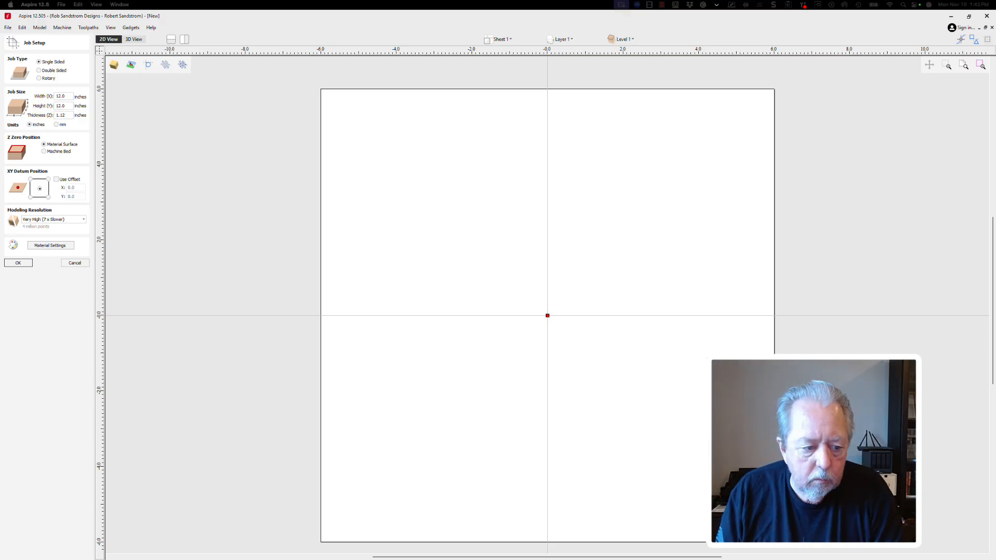
{"action": "left_click", "coordinate": [68, 108]}
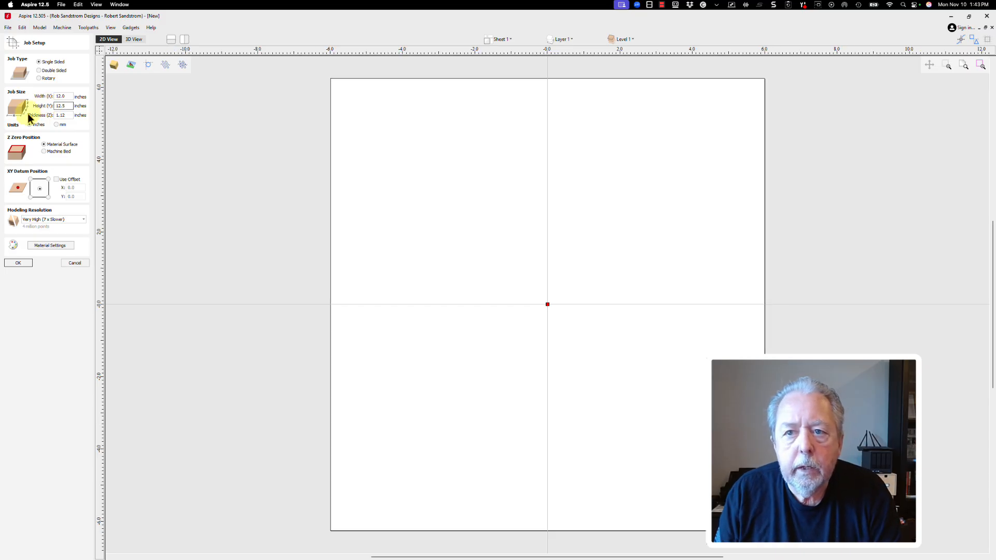
{"action": "left_click_drag", "start_coordinate": [71, 98], "coordinate": [47, 98]}
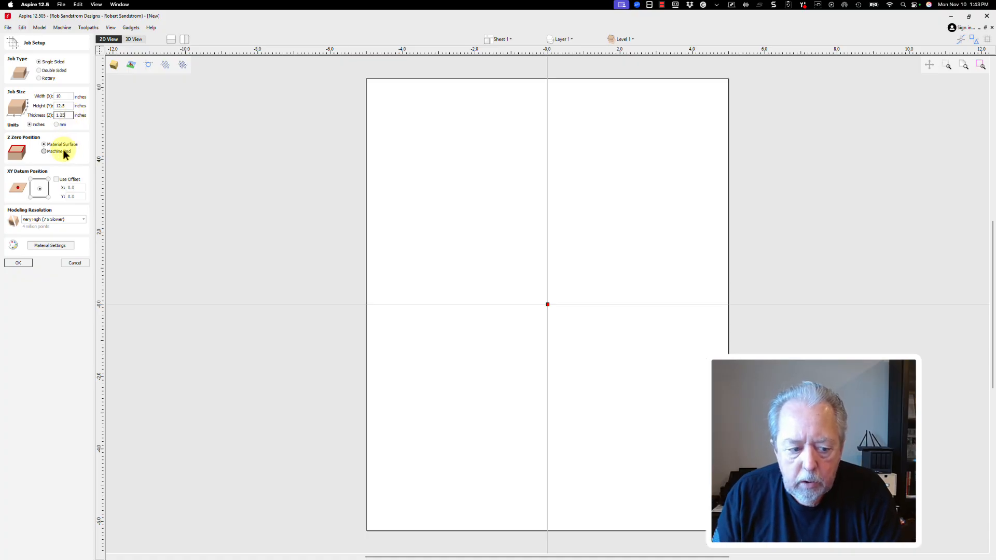
Step: Set the Z zero to the machine bed and the XY datum to the lower-left corner, and create the job
{"action": "left_click", "coordinate": [46, 151]}
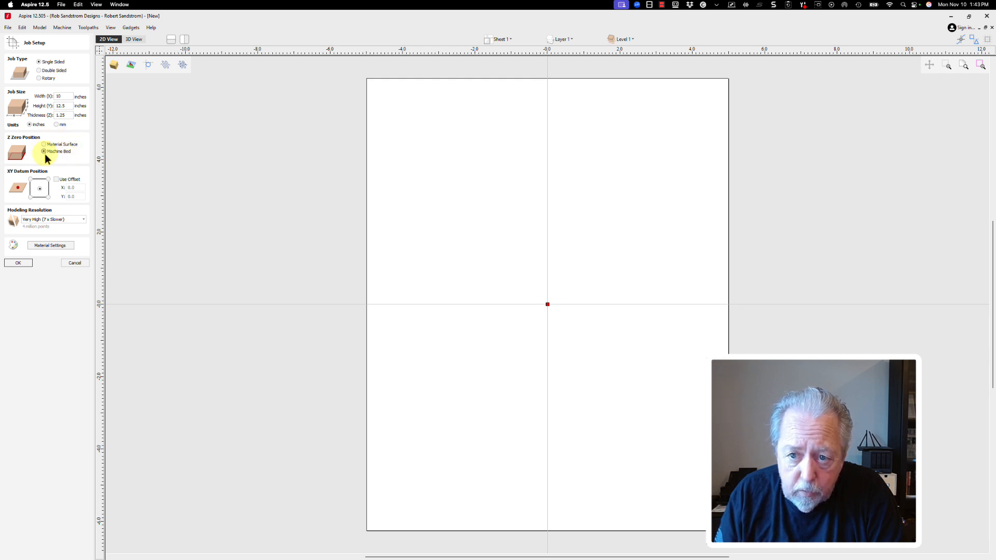
{"action": "left_click", "coordinate": [30, 197]}
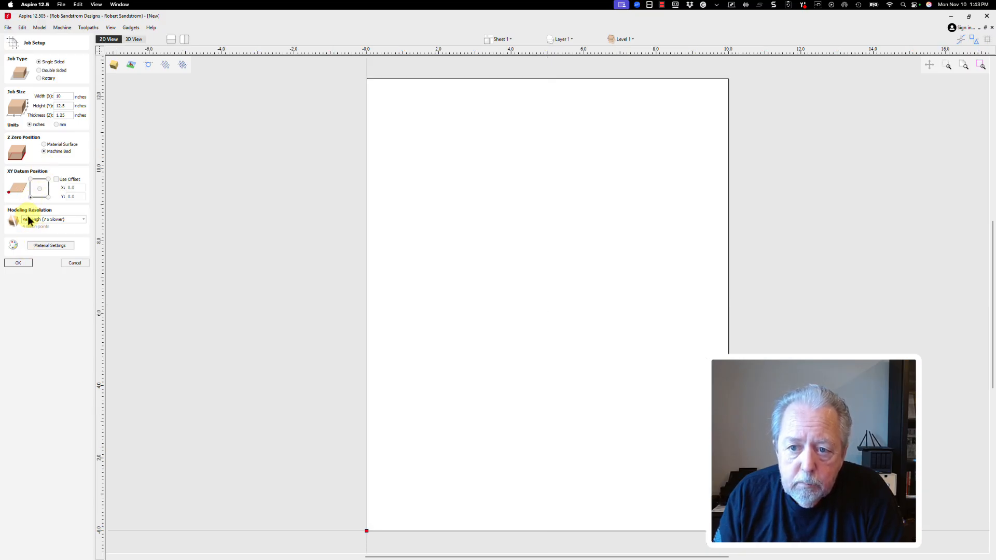
{"action": "left_click", "coordinate": [19, 263]}
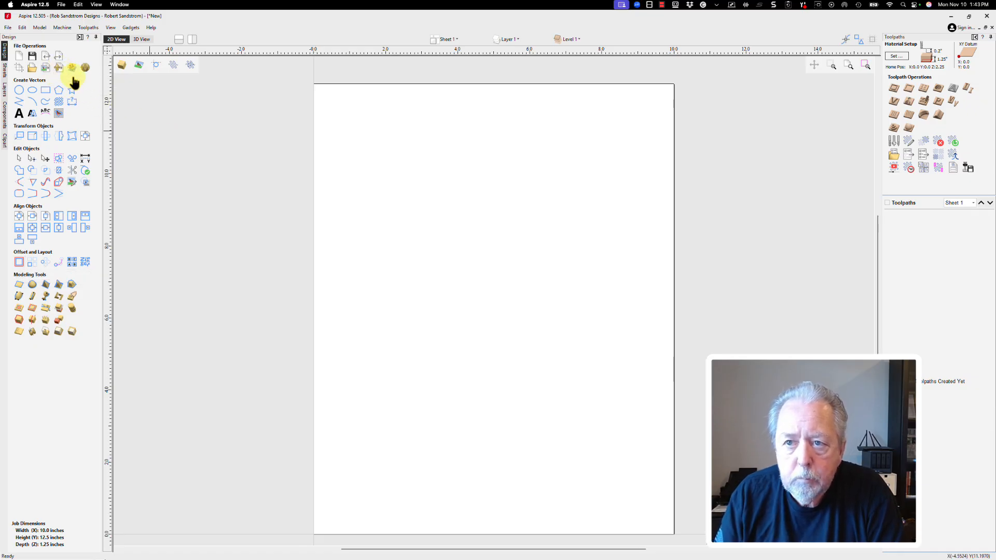
Step: Open the "Owl with Chics Expand" STL file from the Owls folder for 3D model import
{"action": "left_click", "coordinate": [58, 68]}
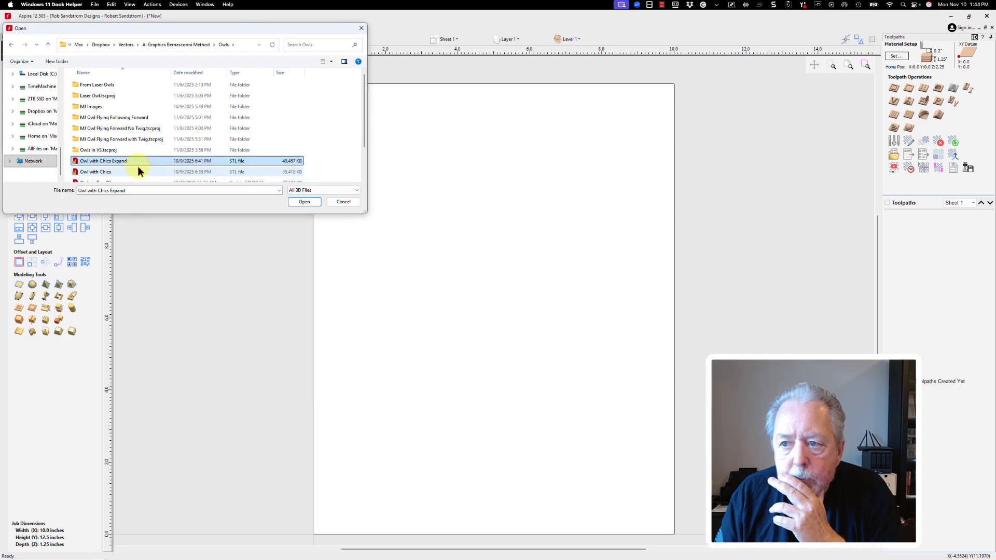
{"action": "scroll", "coordinate": [96, 171], "scroll_direction": "down", "scroll_amount": 1}
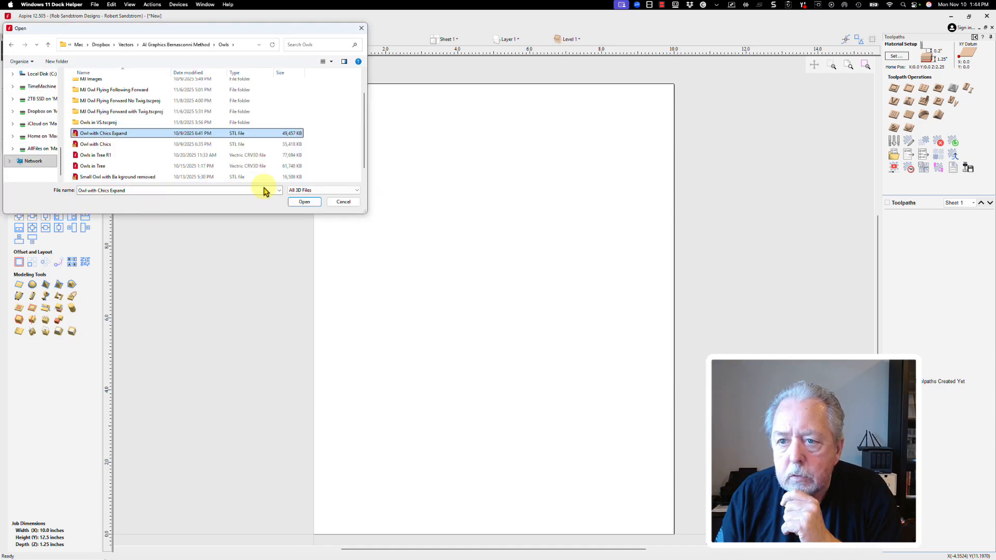
{"action": "left_click", "coordinate": [296, 201]}
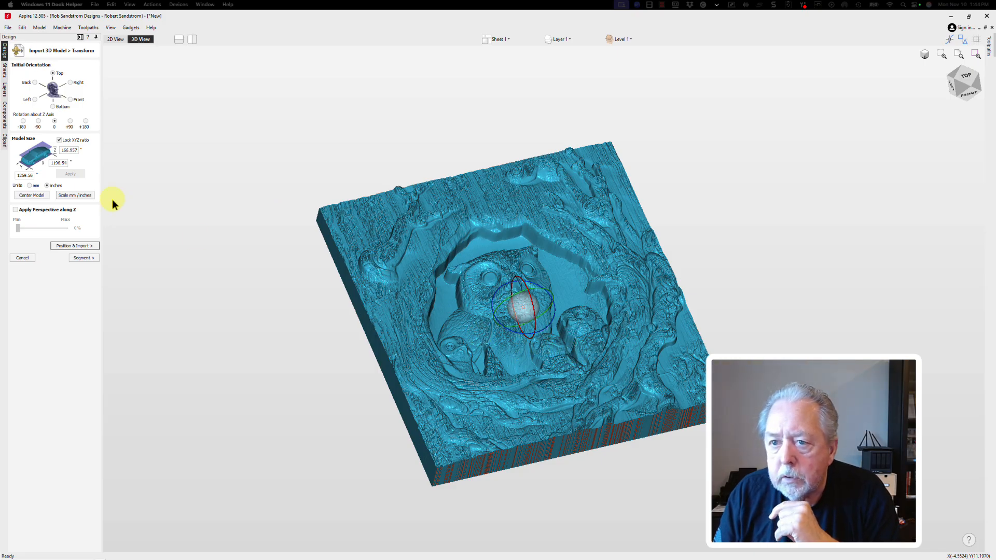
Step: Convert the imported model's size from millimetres to inches and scale it proportionally to 7.5 inches in Y
{"action": "left_click", "coordinate": [75, 199]}
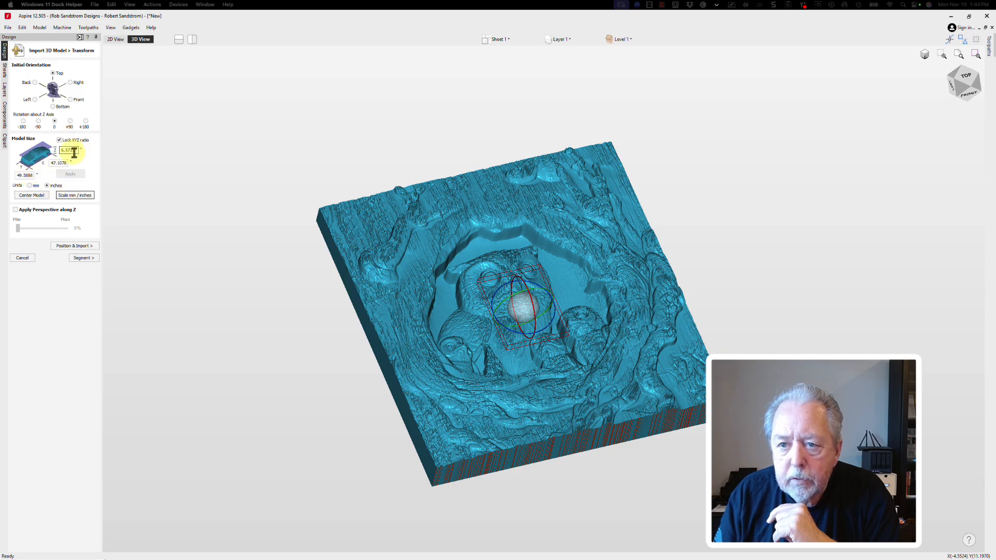
{"action": "double_click", "coordinate": [34, 176]}
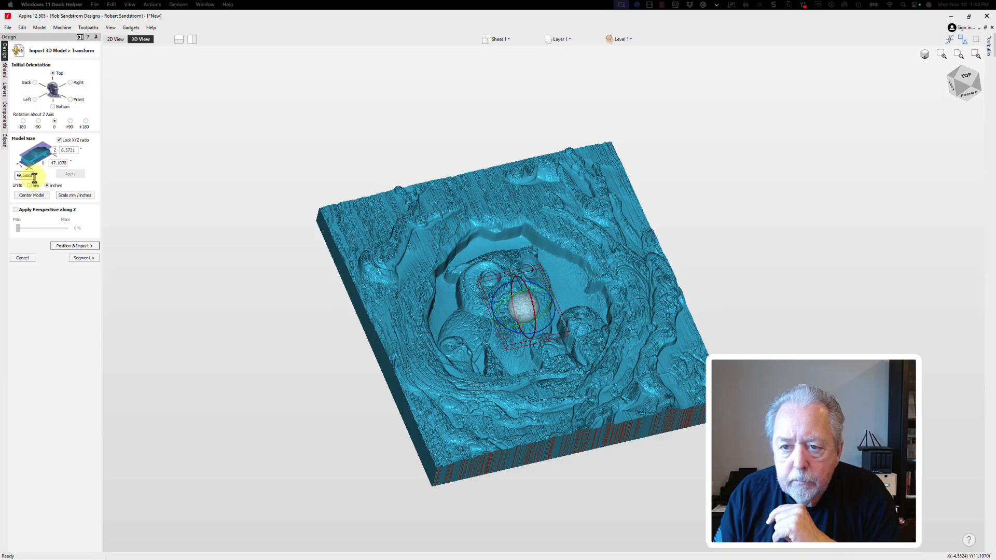
{"action": "double_click", "coordinate": [61, 163]}
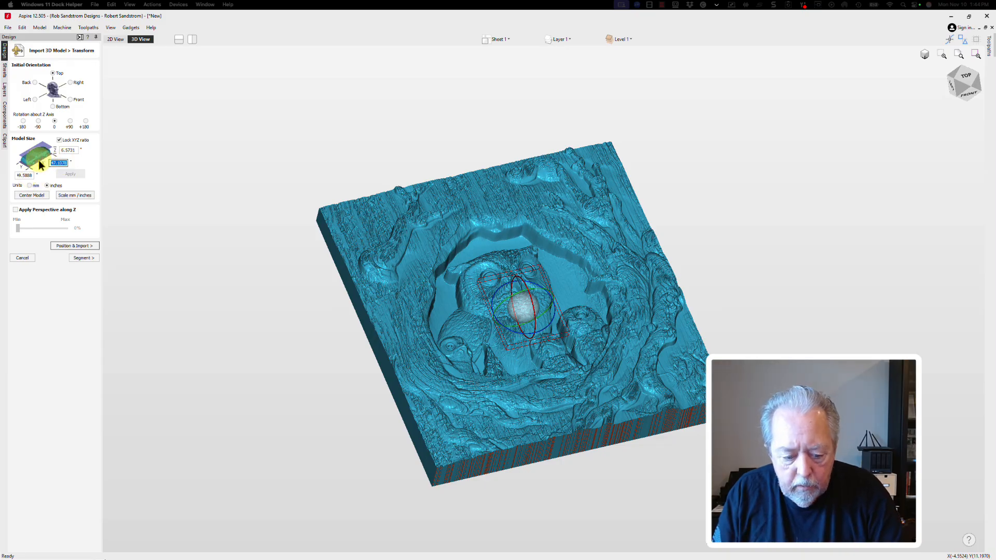
{"action": "type", "text": "8"}
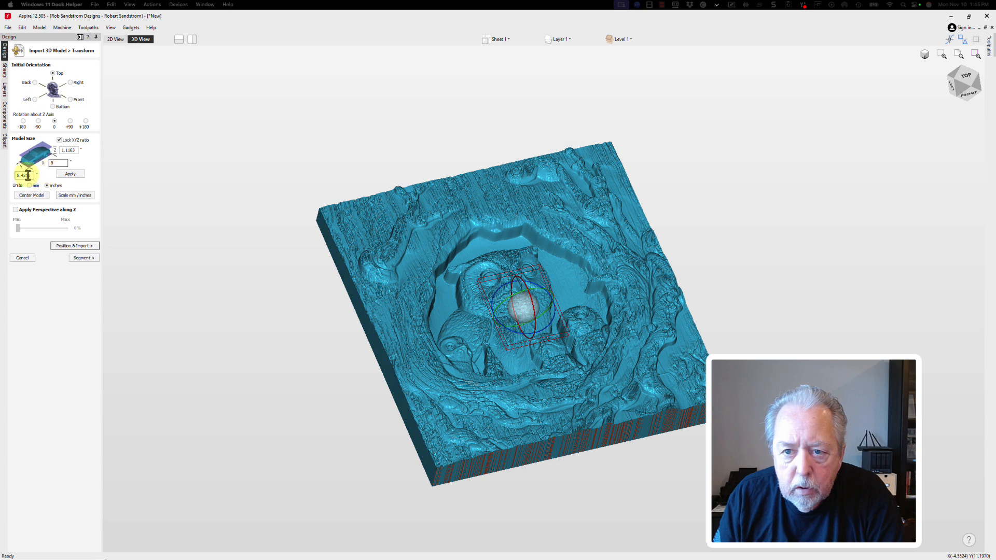
{"action": "left_click_drag", "start_coordinate": [34, 175], "coordinate": [9, 180]}
{"action": "type", "text": "7."}
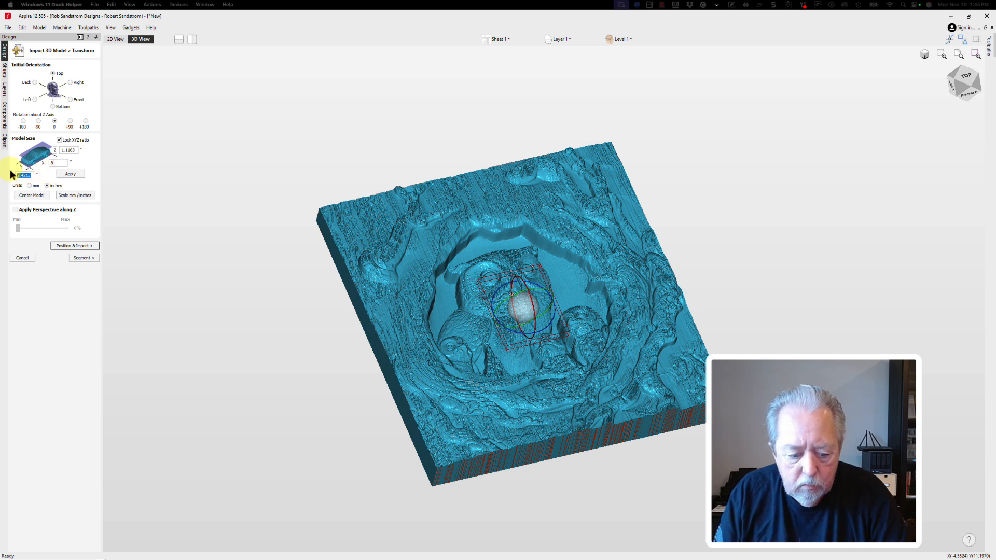
{"action": "type", "text": "5"}
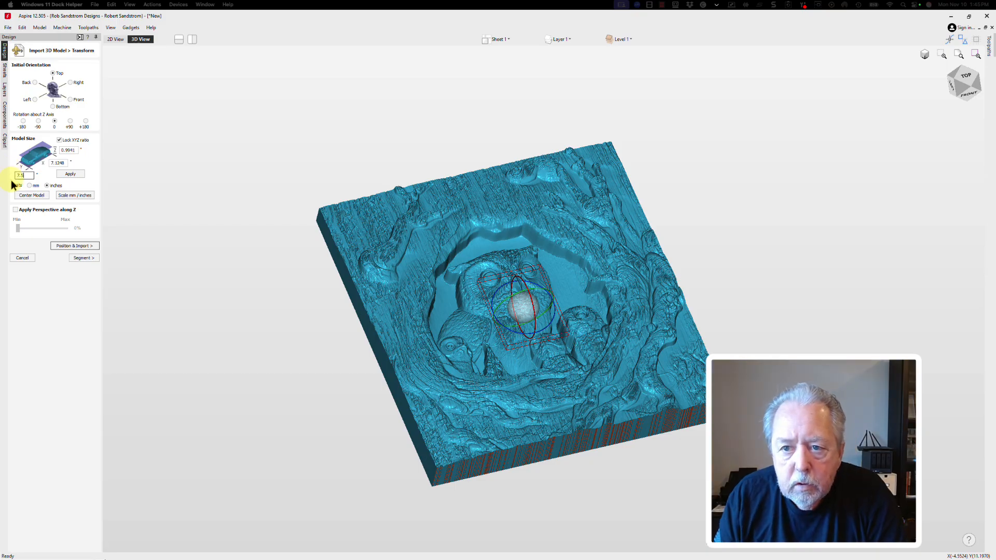
{"action": "left_click", "coordinate": [67, 175]}
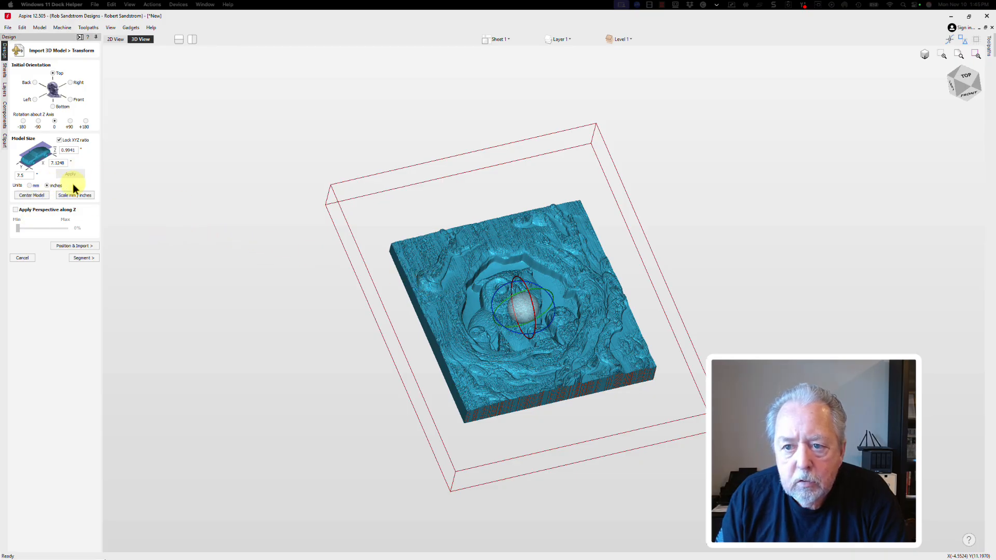
Step: Lower the modeling plane to the base of the owl relief, import the model and deselect it
{"action": "left_click", "coordinate": [74, 246]}
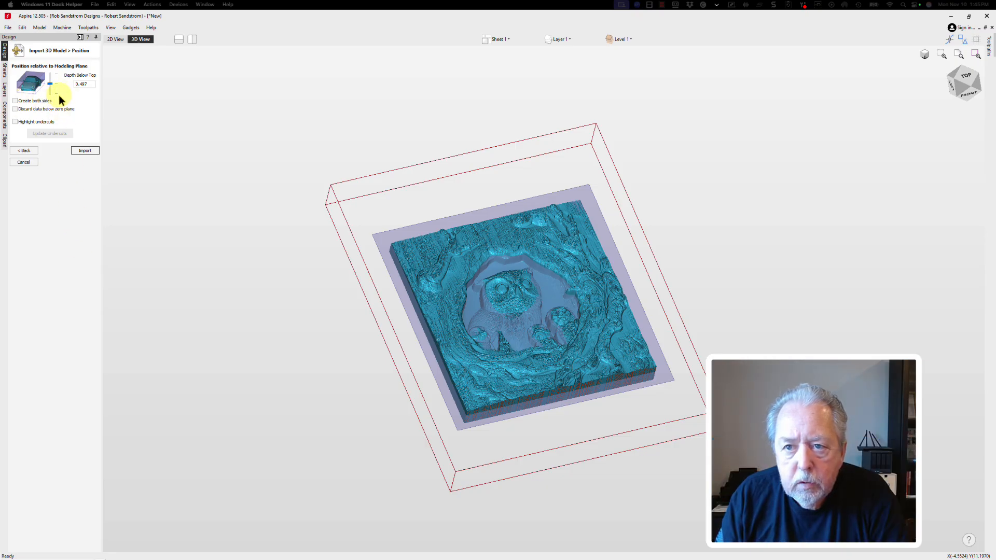
{"action": "left_click_drag", "start_coordinate": [51, 83], "coordinate": [51, 93]}
{"action": "left_click", "coordinate": [79, 151]}
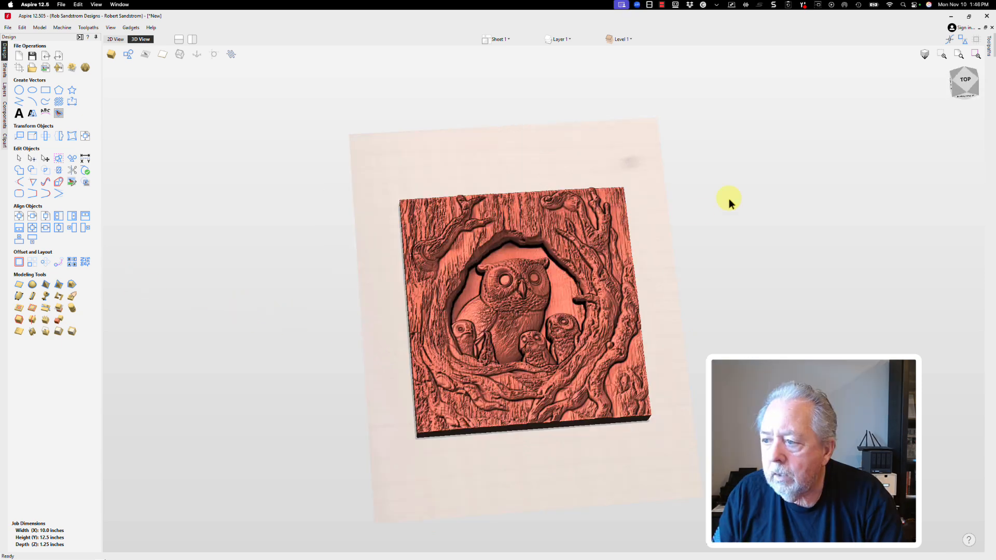
{"action": "left_click", "coordinate": [508, 157]}
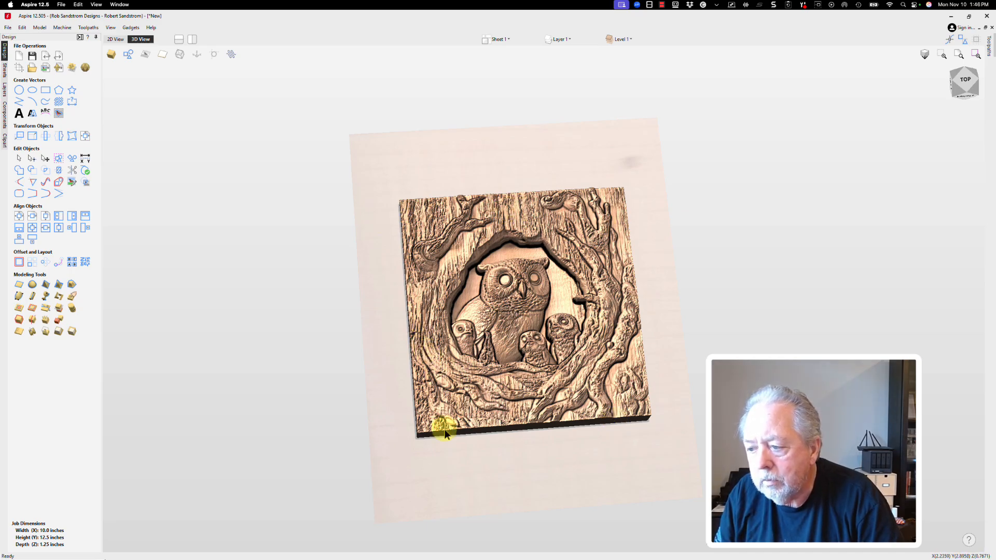
Step: Examine the imported owl relief from above and from the front, checking its outer edges, carved detail and side thickness
{"action": "left_click_drag", "start_coordinate": [452, 478], "coordinate": [429, 280]}
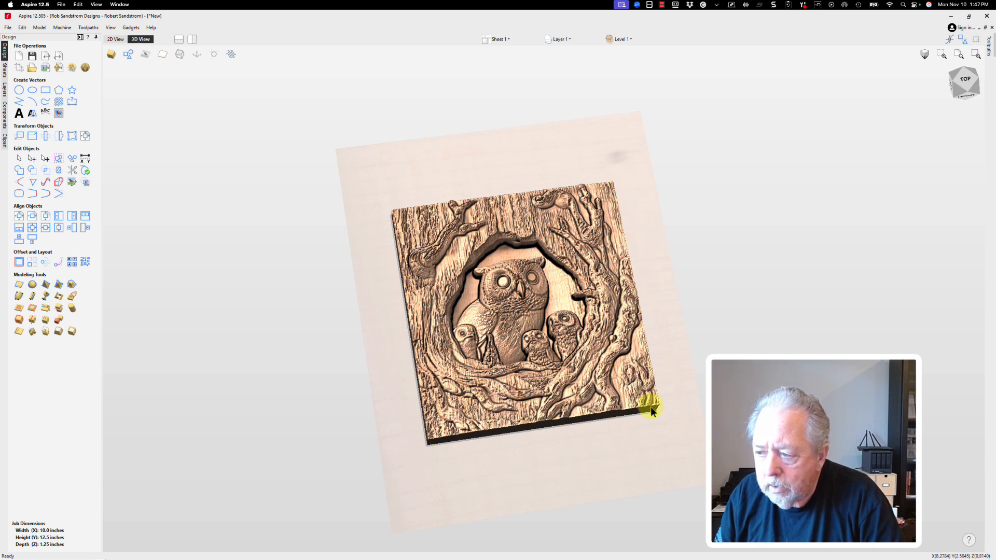
{"action": "left_click_drag", "start_coordinate": [618, 435], "coordinate": [605, 451]}
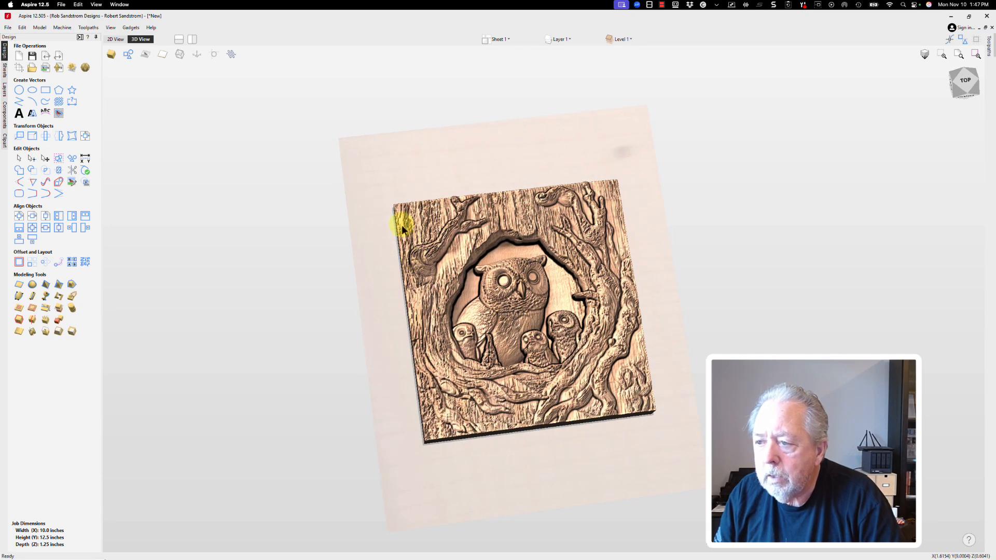
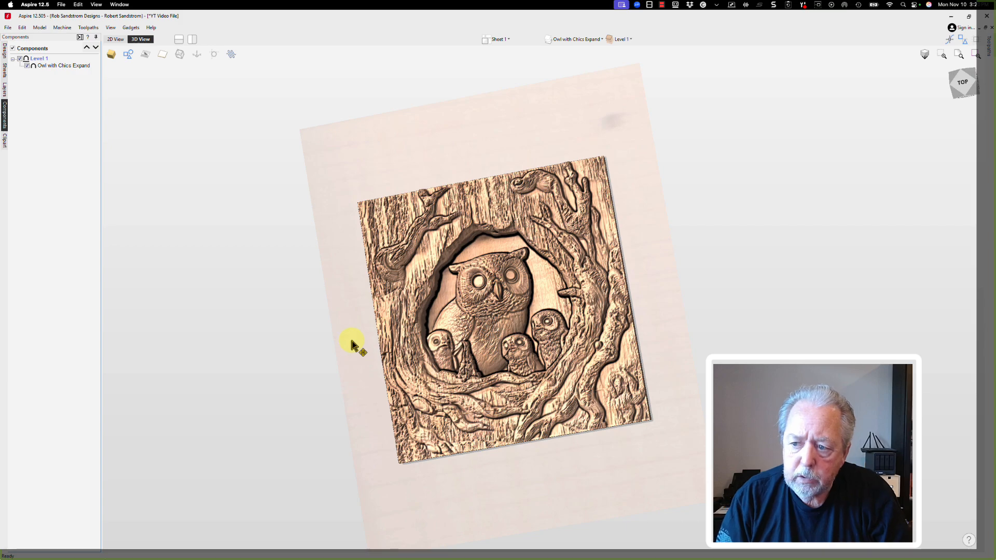
{"action": "middle_click_drag", "start_coordinate": [352, 340], "coordinate": [387, 307]}
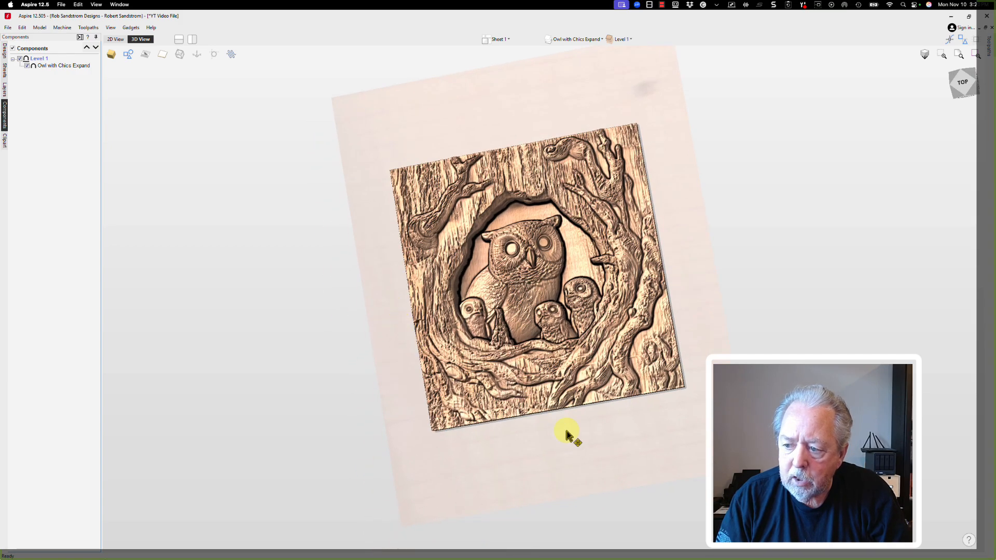
{"action": "left_click_drag", "start_coordinate": [594, 442], "coordinate": [544, 440]}
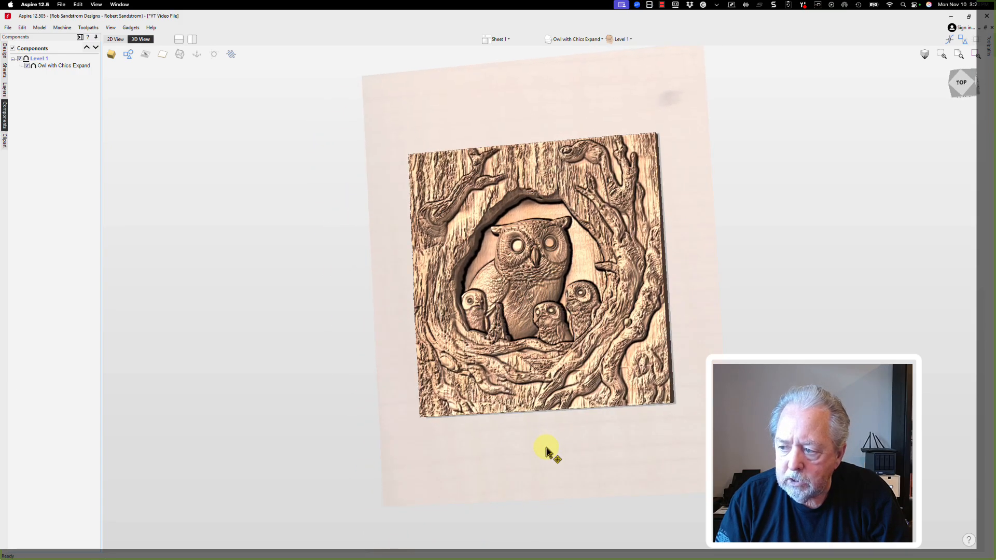
{"action": "left_click_drag", "start_coordinate": [611, 310], "coordinate": [674, 332]}
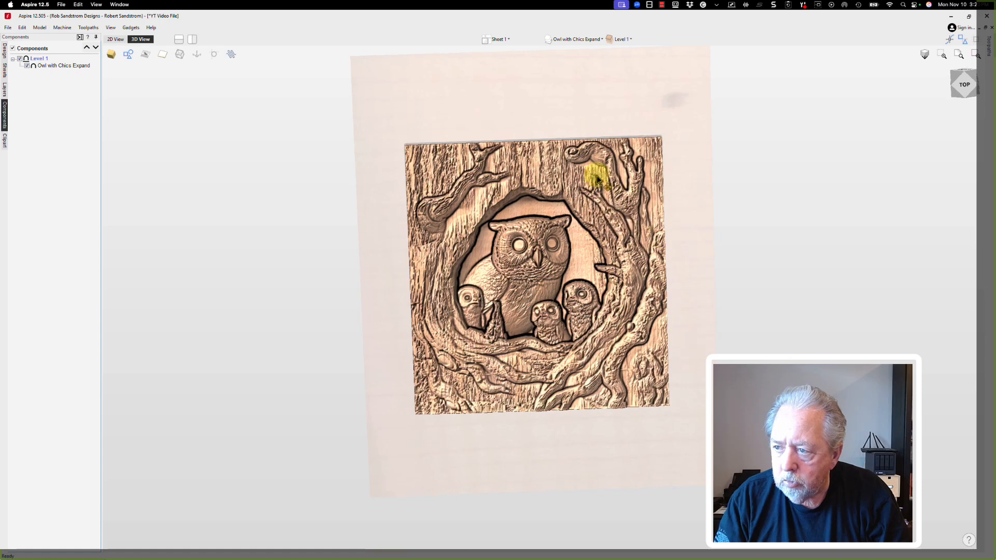
{"action": "left_click_drag", "start_coordinate": [584, 158], "coordinate": [587, 159]}
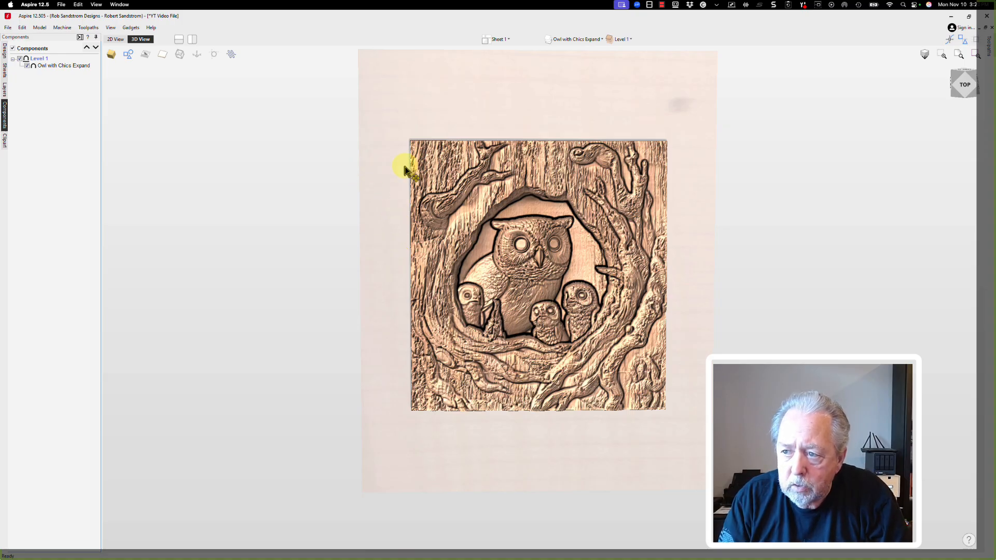
{"action": "left_click", "coordinate": [419, 164]}
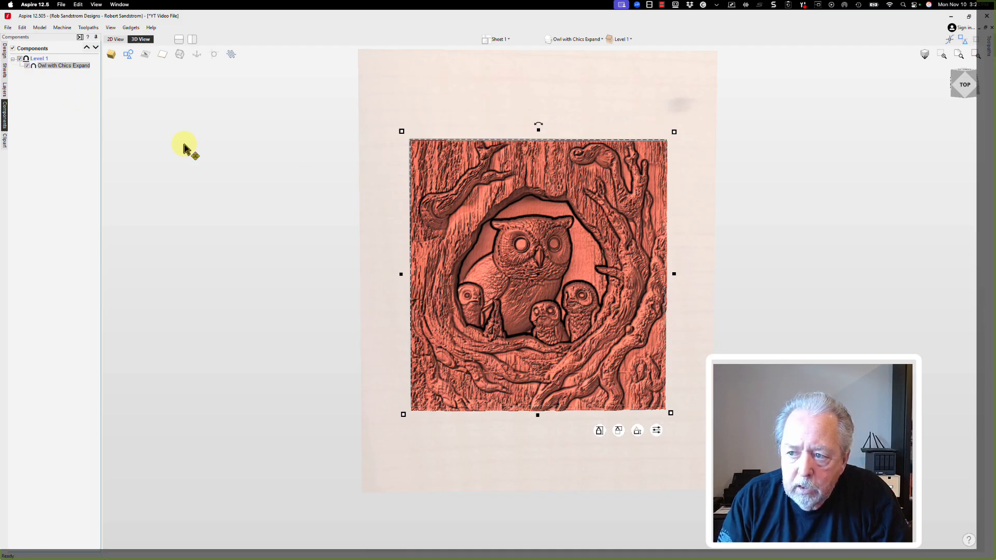
{"action": "left_click_drag", "start_coordinate": [314, 195], "coordinate": [574, 260]}
{"action": "left_click_drag", "start_coordinate": [645, 307], "coordinate": [540, 304]}
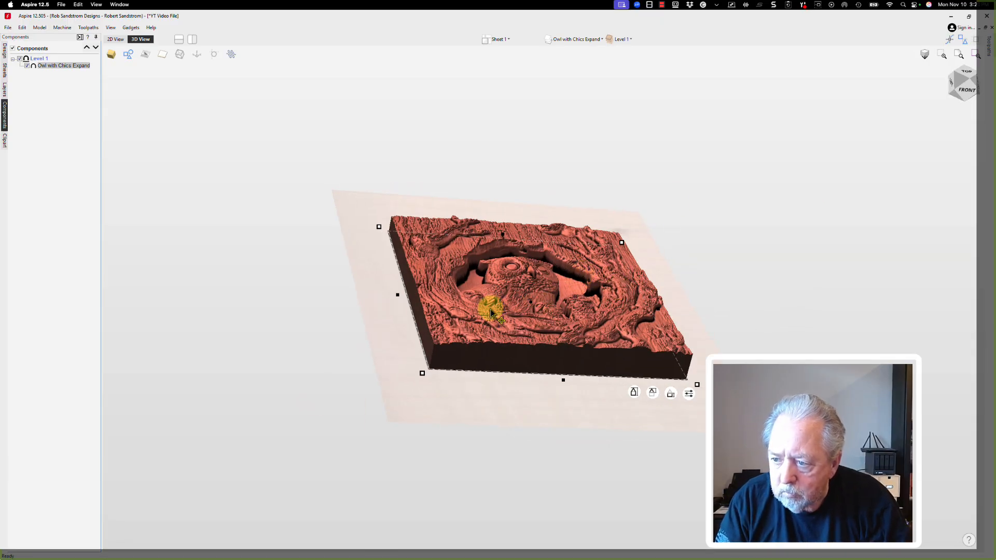
{"action": "left_click", "coordinate": [385, 322]}
{"action": "left_click_drag", "start_coordinate": [545, 329], "coordinate": [472, 371]}
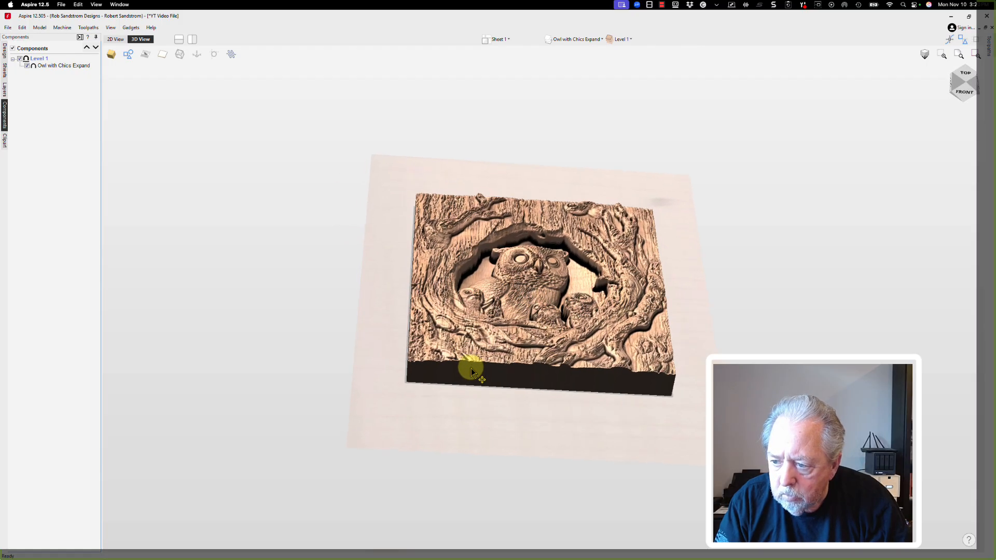
Step: Duplicate the owl relief component, keeping the original as a hidden backup
{"action": "left_click", "coordinate": [450, 336]}
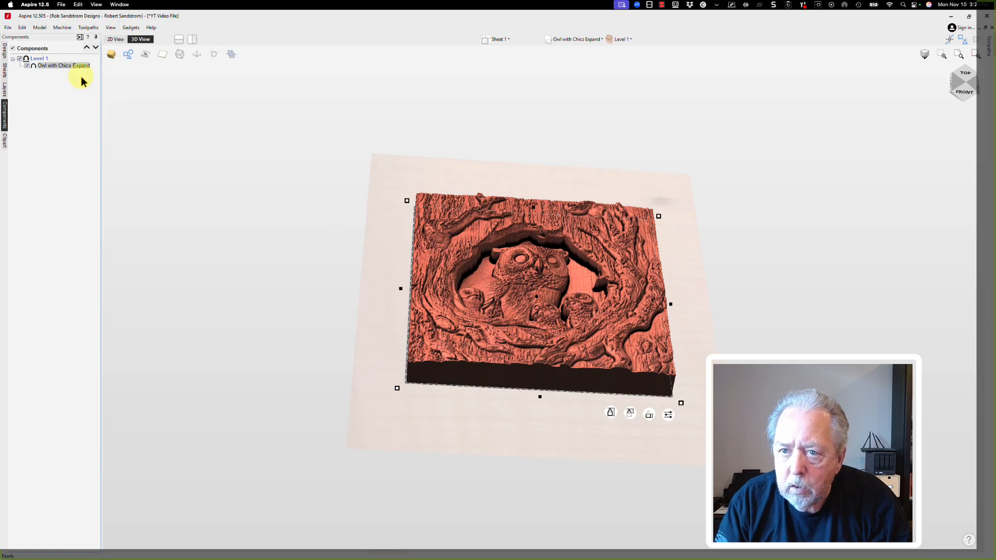
{"action": "right_click", "coordinate": [72, 67]}
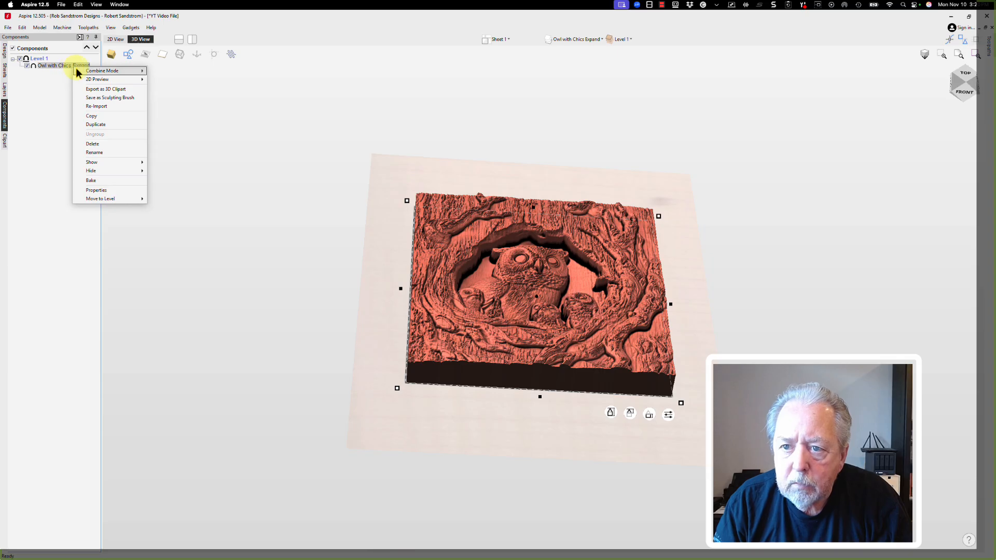
{"action": "left_click", "coordinate": [93, 123]}
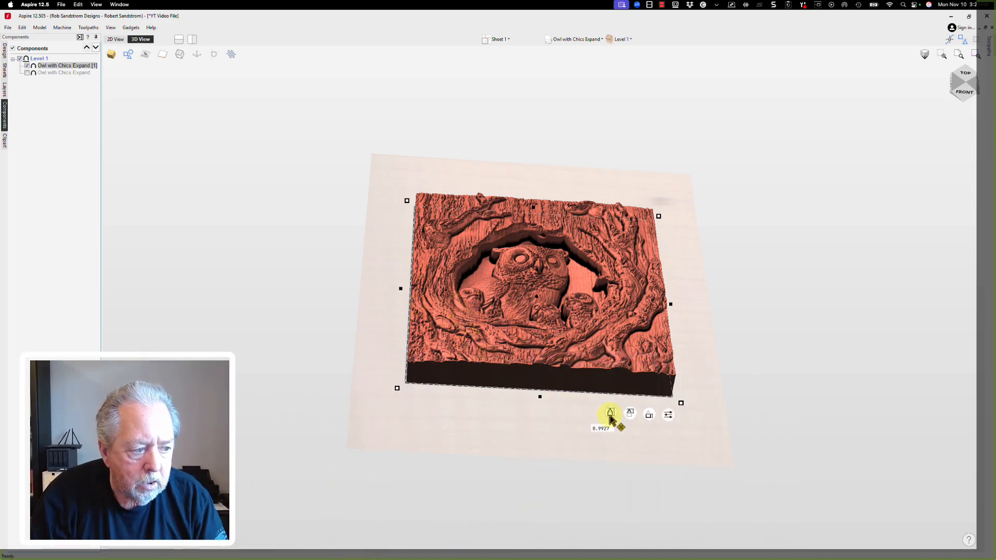
Step: Enable tilt on the duplicated owl component, set its direction from front to back, and tilt it 1.6 degrees to raise the back edge
{"action": "left_click", "coordinate": [666, 418]}
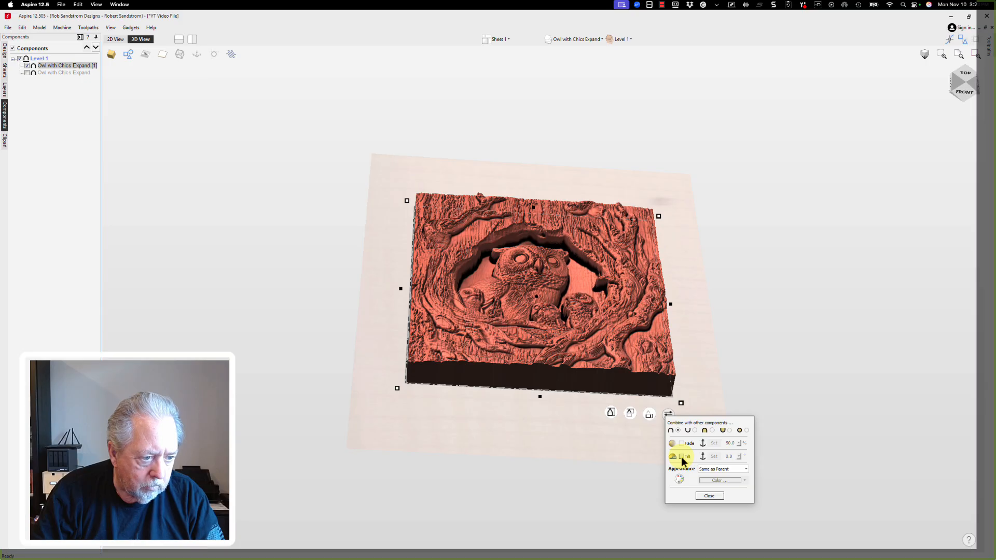
{"action": "left_click_drag", "start_coordinate": [678, 345], "coordinate": [511, 291]}
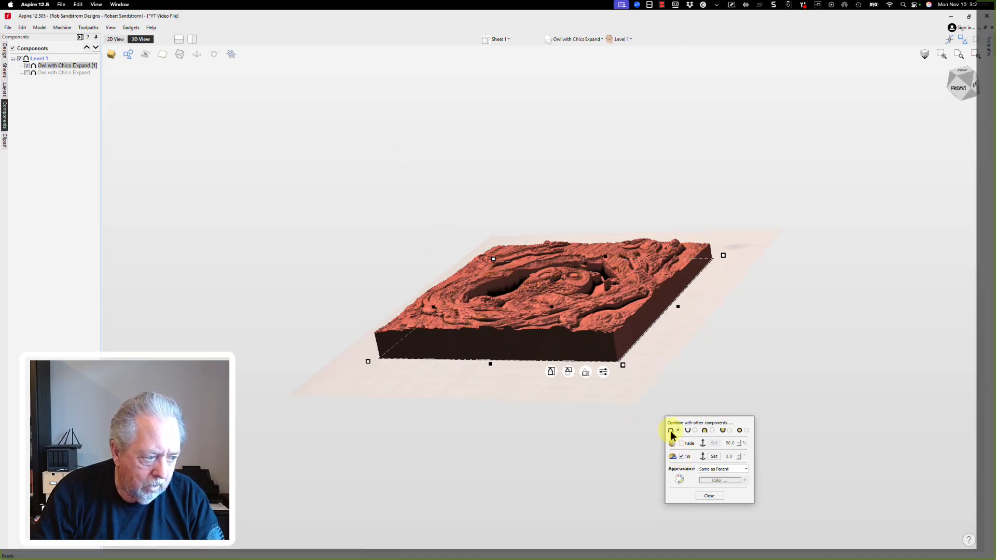
{"action": "left_click", "coordinate": [713, 457]}
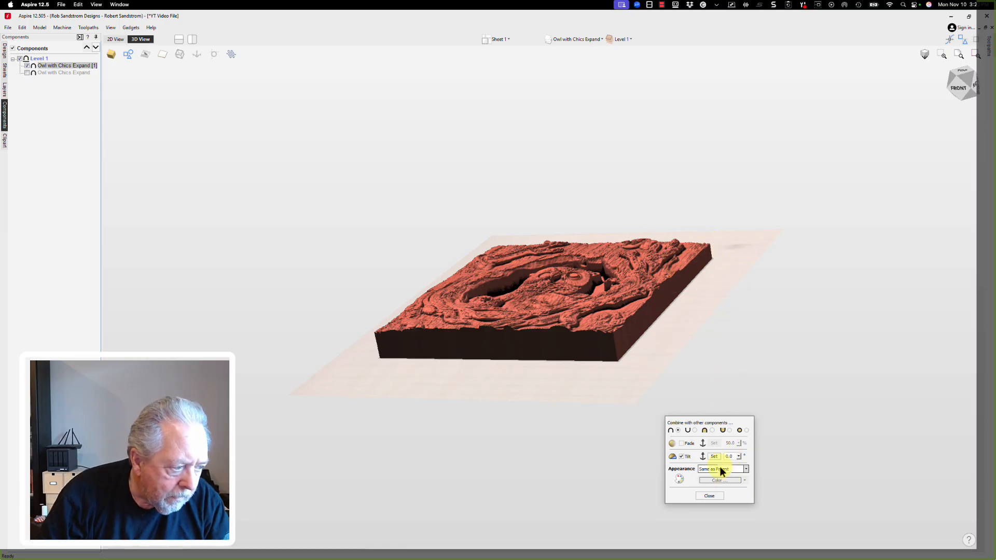
{"action": "left_click", "coordinate": [738, 456]}
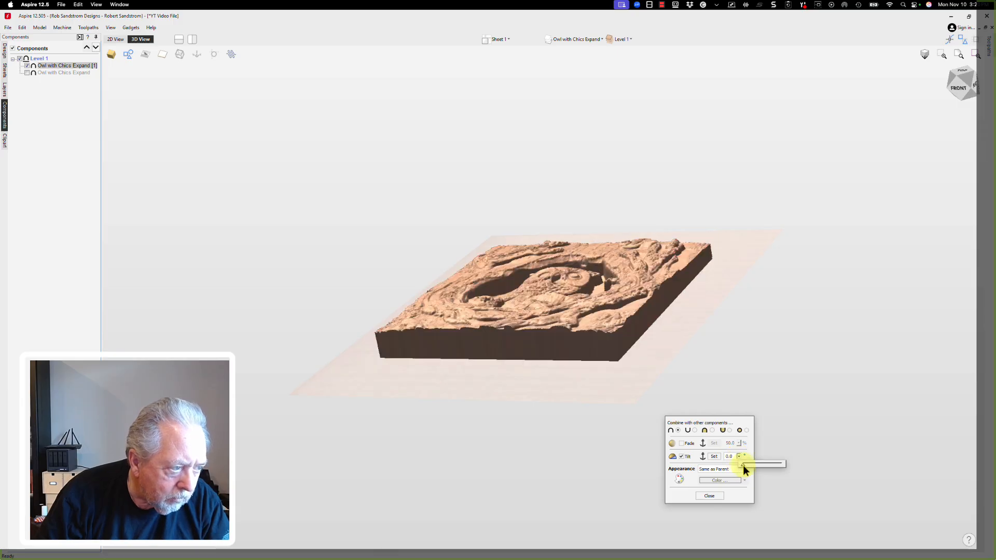
{"action": "left_click_drag", "start_coordinate": [743, 465], "coordinate": [746, 464]}
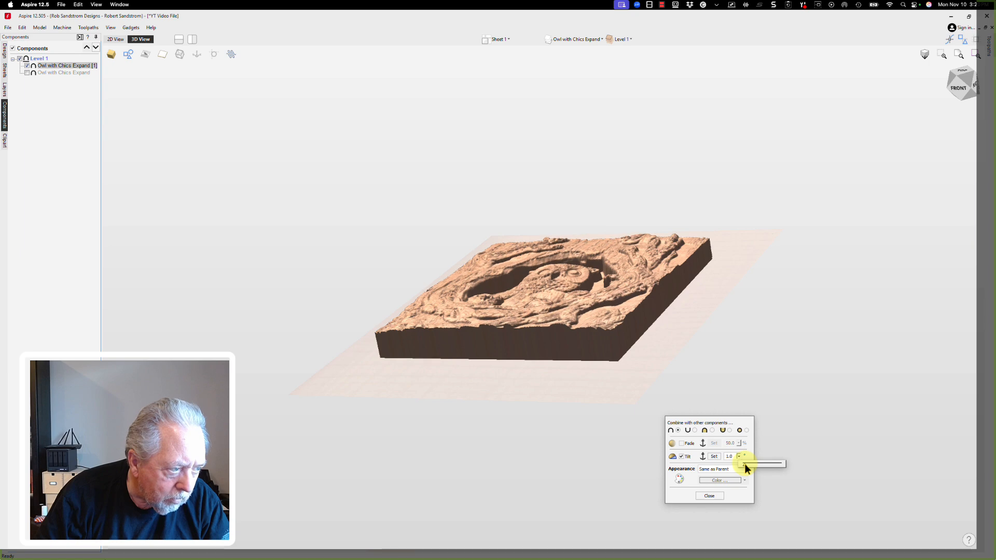
{"action": "left_click_drag", "start_coordinate": [746, 464], "coordinate": [745, 466]}
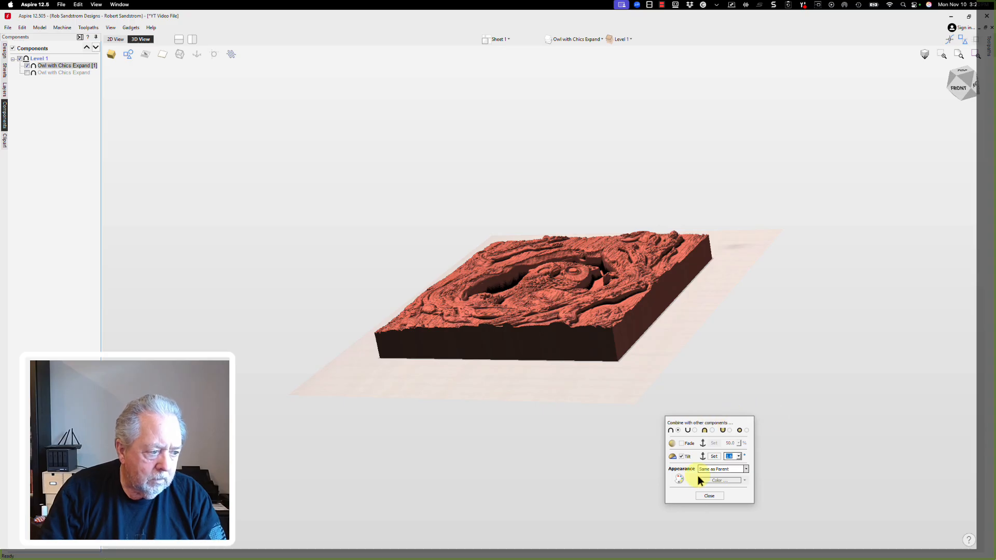
{"action": "left_click", "coordinate": [704, 497]}
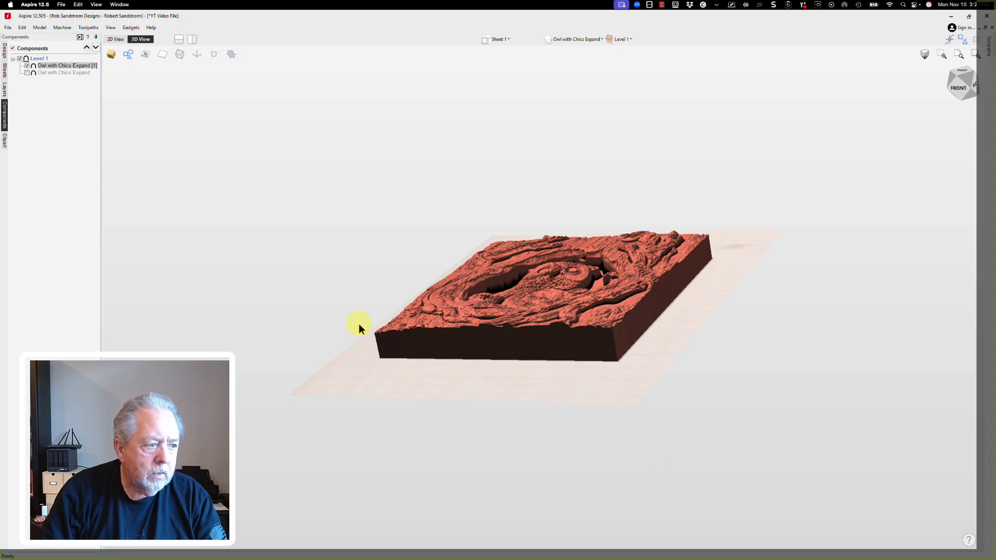
Step: Check the tilted relief's edge heights from several sides and bake the tilt into the duplicated component
{"action": "left_click_drag", "start_coordinate": [359, 324], "coordinate": [452, 324]}
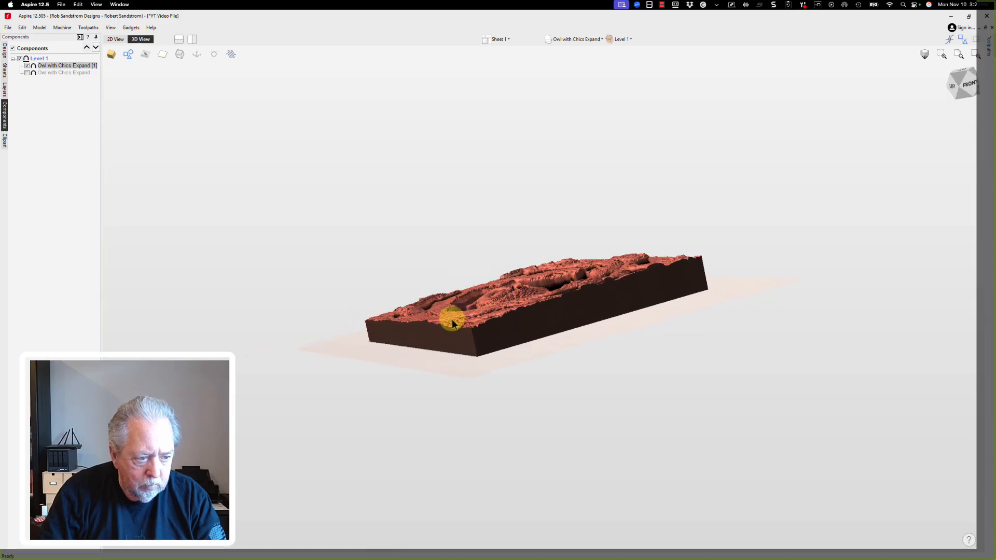
{"action": "left_click_drag", "start_coordinate": [698, 306], "coordinate": [689, 262]}
{"action": "left_click_drag", "start_coordinate": [523, 318], "coordinate": [412, 322]}
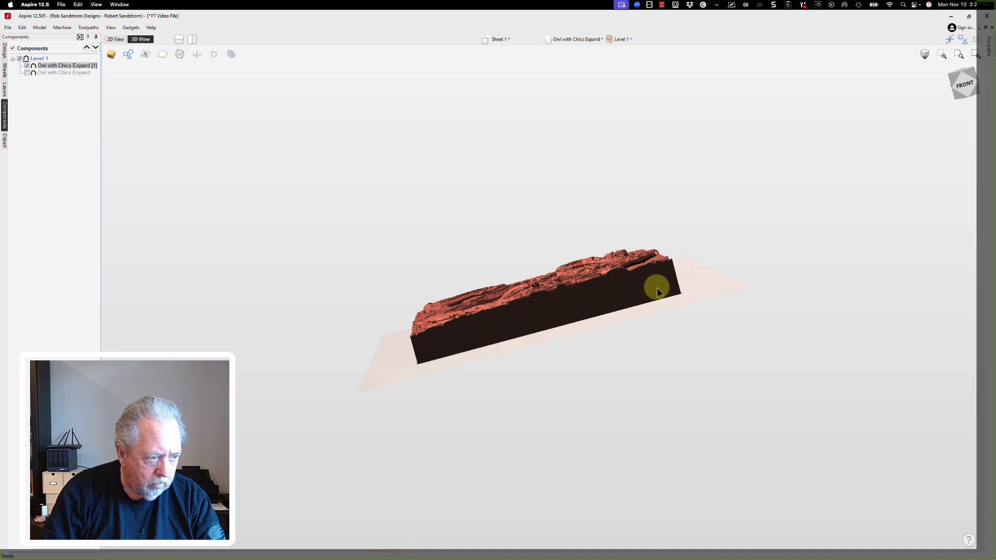
{"action": "left_click_drag", "start_coordinate": [657, 291], "coordinate": [568, 298]}
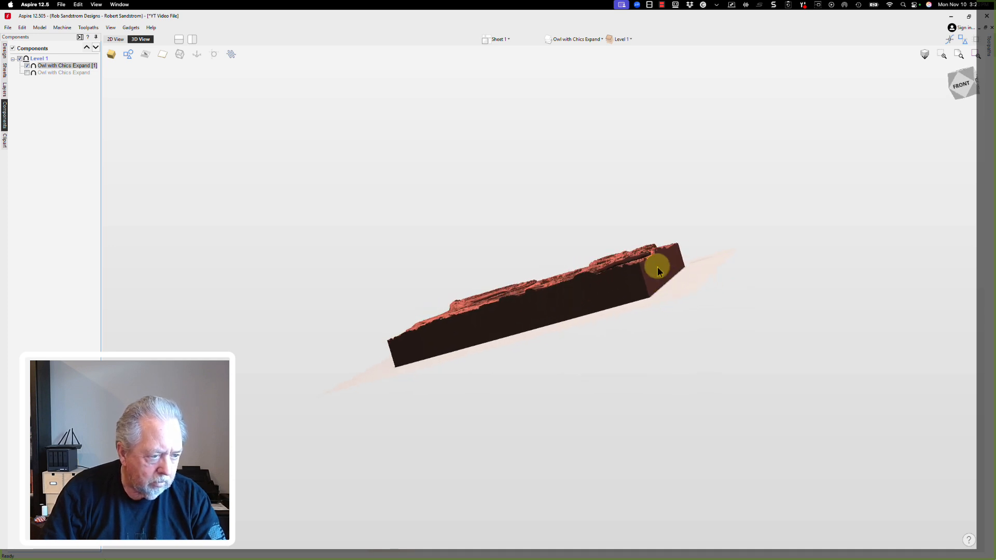
{"action": "left_click_drag", "start_coordinate": [472, 319], "coordinate": [423, 322]}
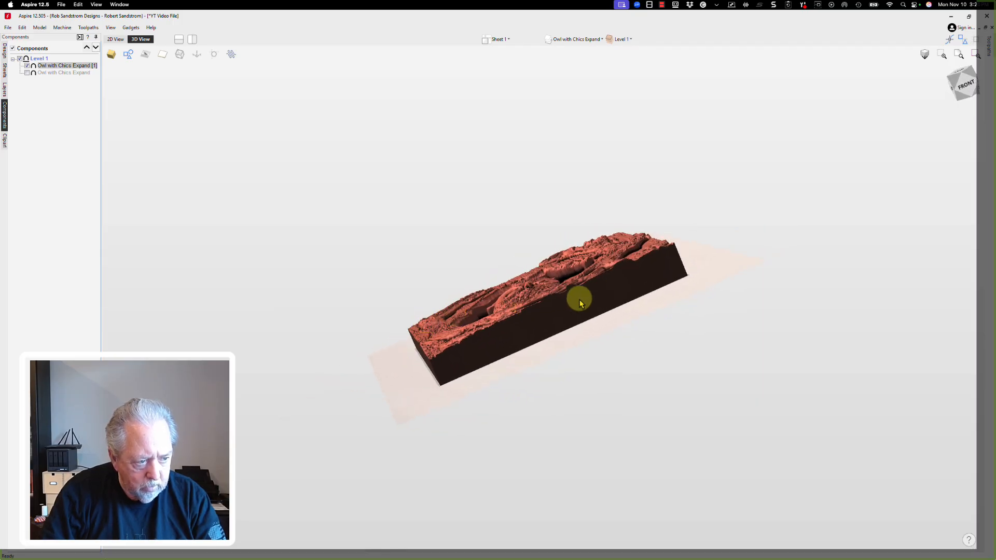
{"action": "left_click_drag", "start_coordinate": [682, 280], "coordinate": [596, 301]}
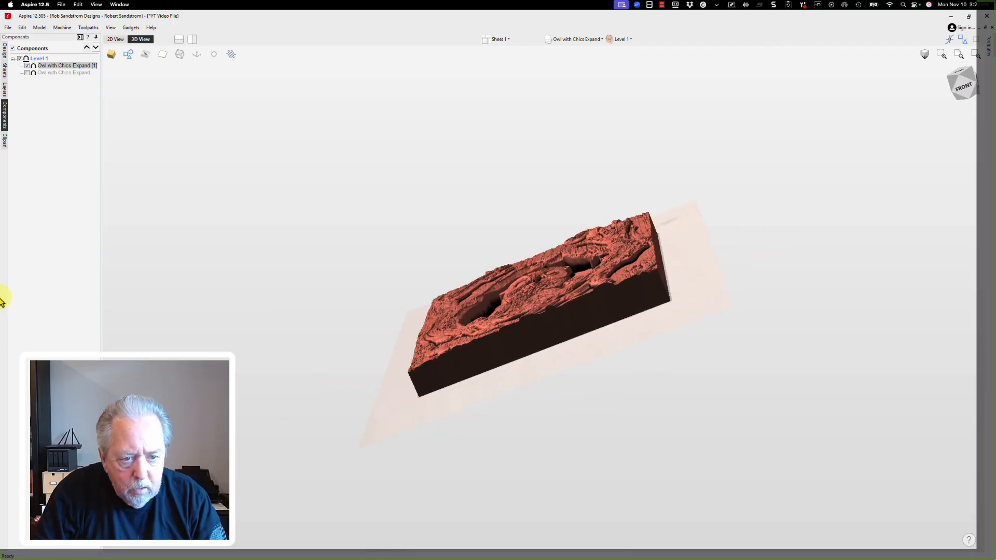
{"action": "left_click", "coordinate": [61, 66]}
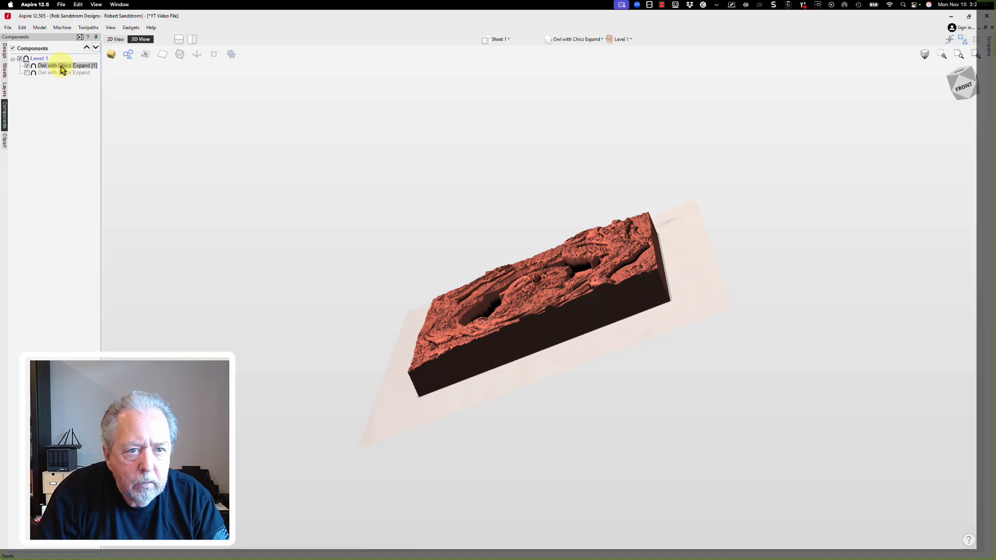
{"action": "double_click", "coordinate": [60, 67]}
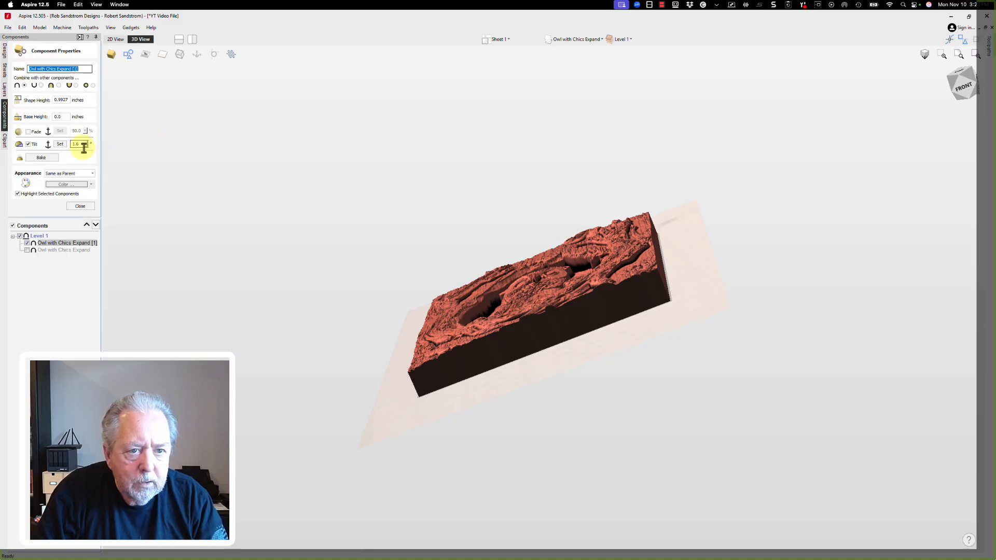
{"action": "left_click", "coordinate": [51, 158]}
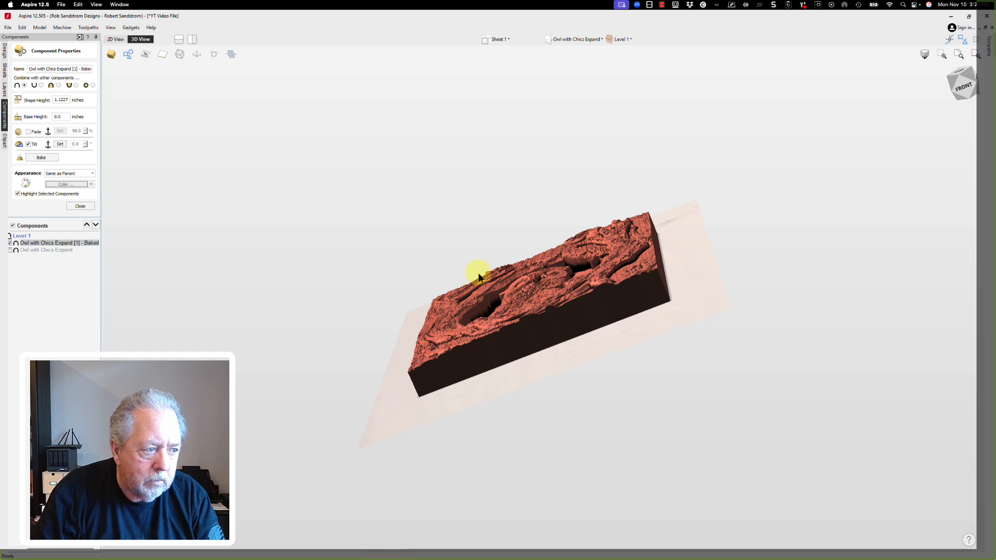
Step: Enable tilt on the baked component, set its direction from right to left, and raise the left side by 1.8 degrees
{"action": "left_click", "coordinate": [960, 68]}
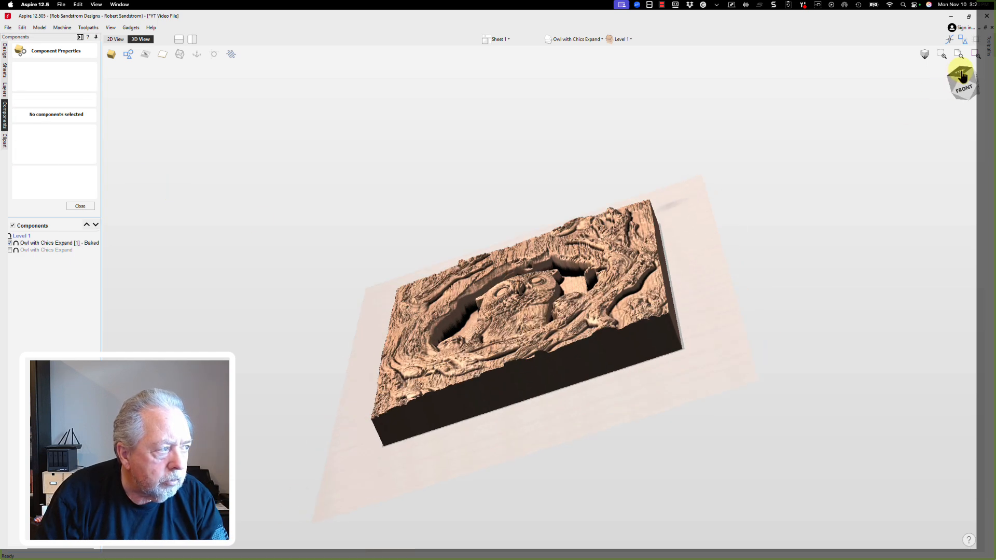
{"action": "left_click_drag", "start_coordinate": [376, 342], "coordinate": [499, 218]}
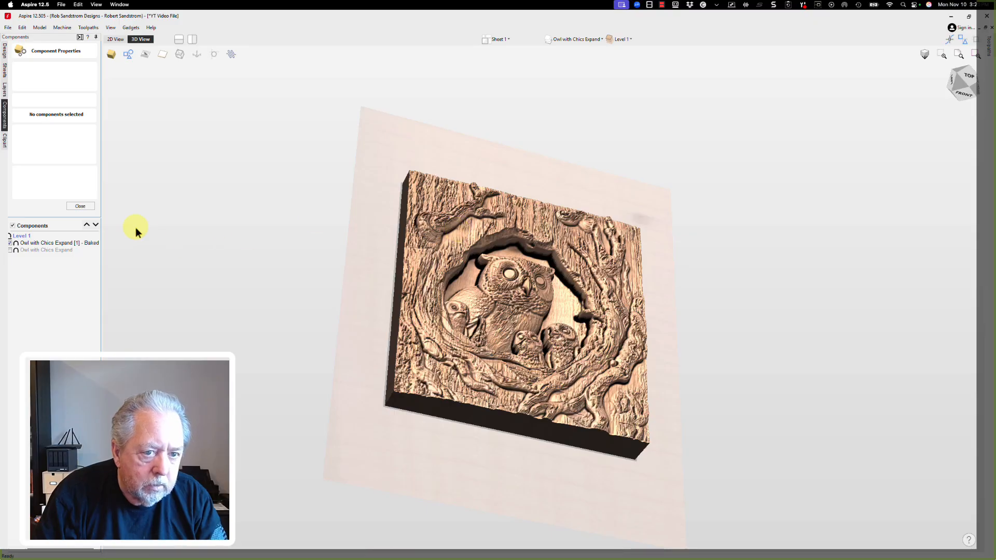
{"action": "left_click", "coordinate": [67, 242]}
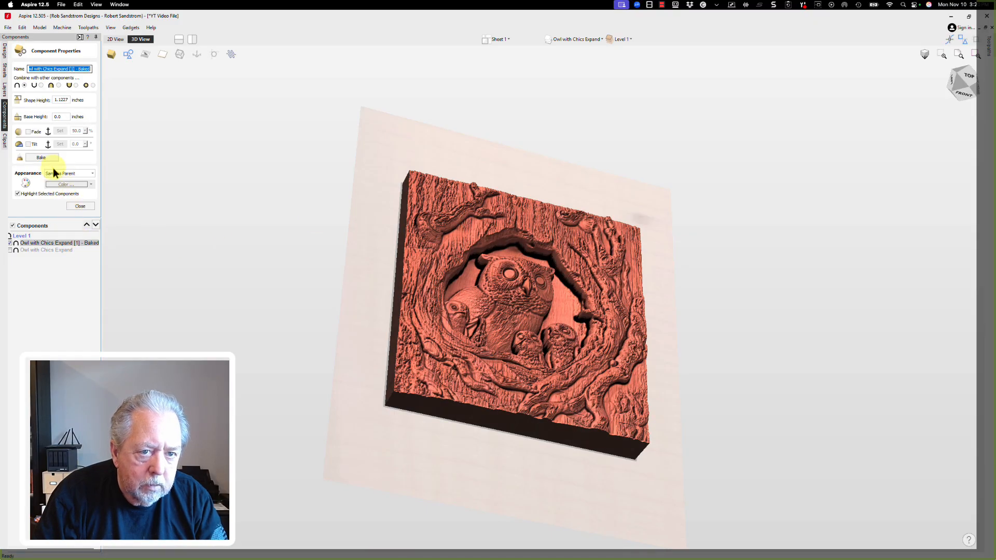
{"action": "left_click", "coordinate": [28, 144]}
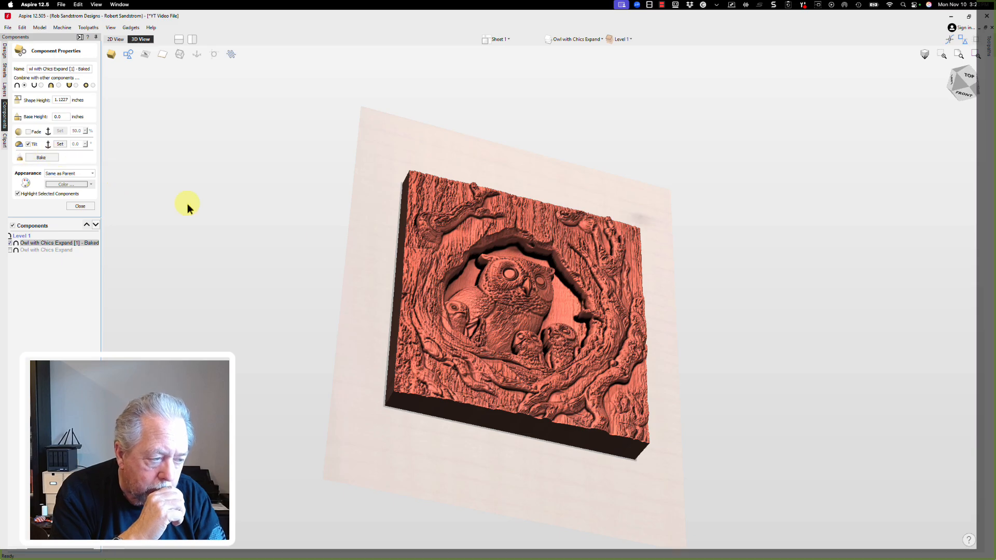
{"action": "left_click", "coordinate": [60, 144]}
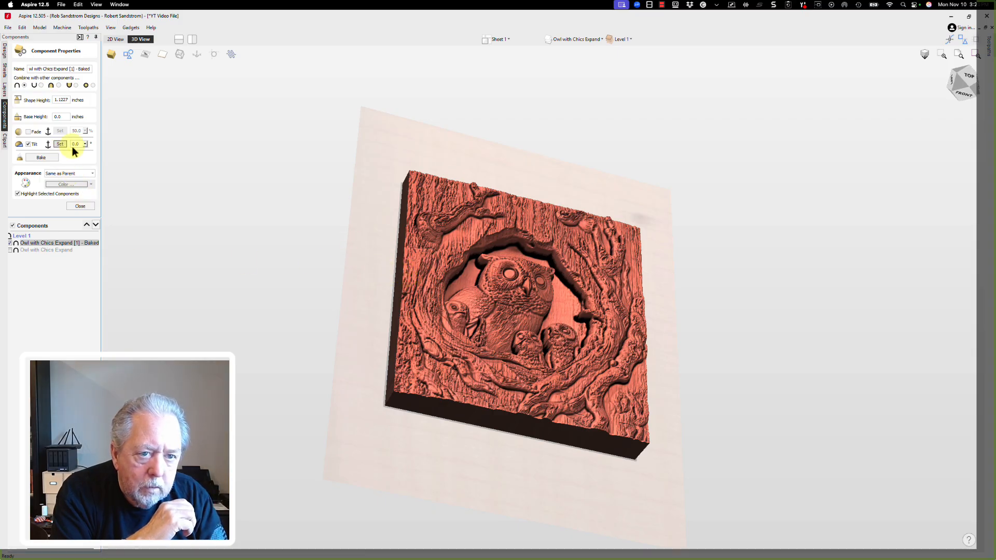
{"action": "left_click", "coordinate": [85, 144]}
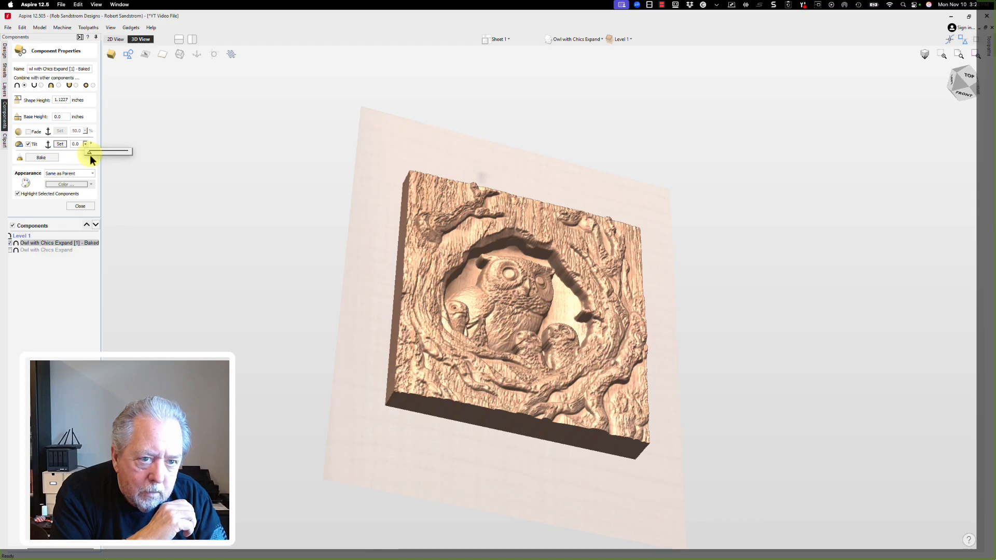
{"action": "left_click_drag", "start_coordinate": [89, 154], "coordinate": [93, 155]}
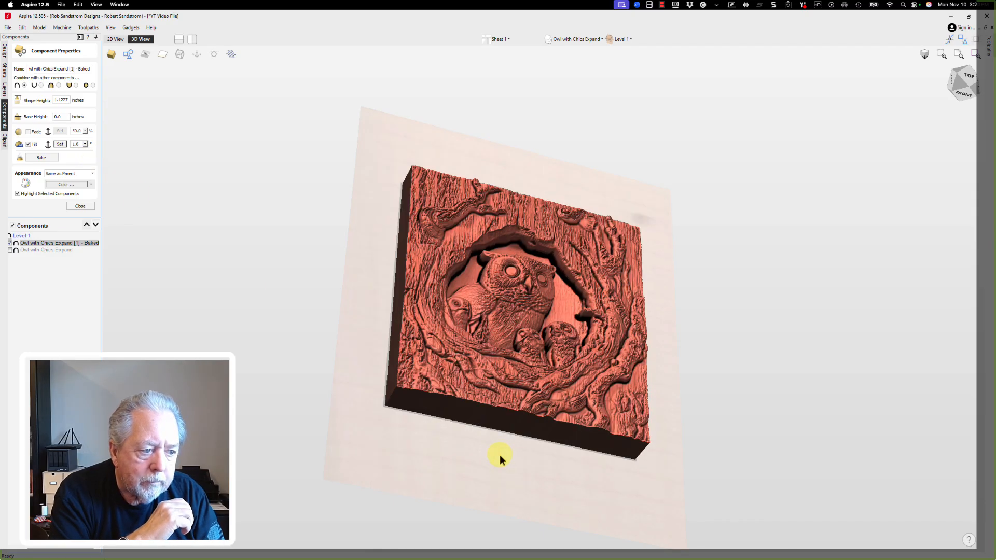
{"action": "left_click_drag", "start_coordinate": [589, 418], "coordinate": [585, 334]}
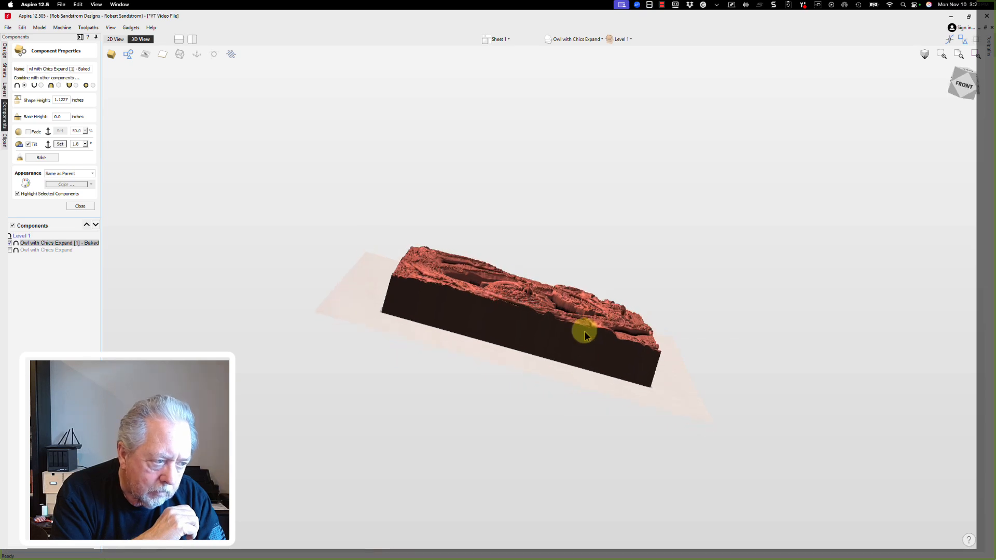
Step: Reduce the baked component's sideways tilt to 0.8 degrees, bake it, and close the component properties
{"action": "left_click", "coordinate": [85, 146]}
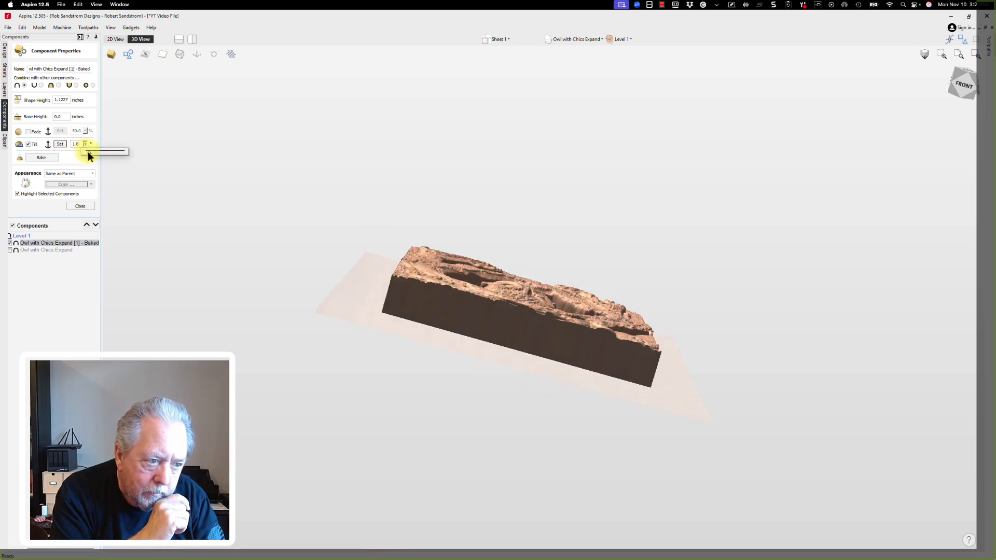
{"action": "left_click_drag", "start_coordinate": [88, 151], "coordinate": [87, 151]}
{"action": "left_click_drag", "start_coordinate": [307, 227], "coordinate": [544, 309]}
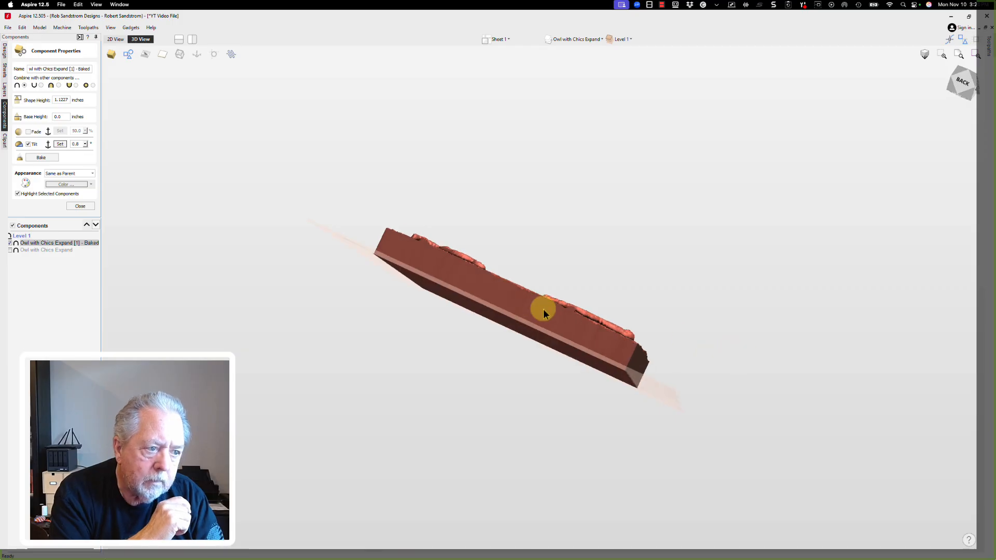
{"action": "left_click_drag", "start_coordinate": [375, 238], "coordinate": [375, 289]}
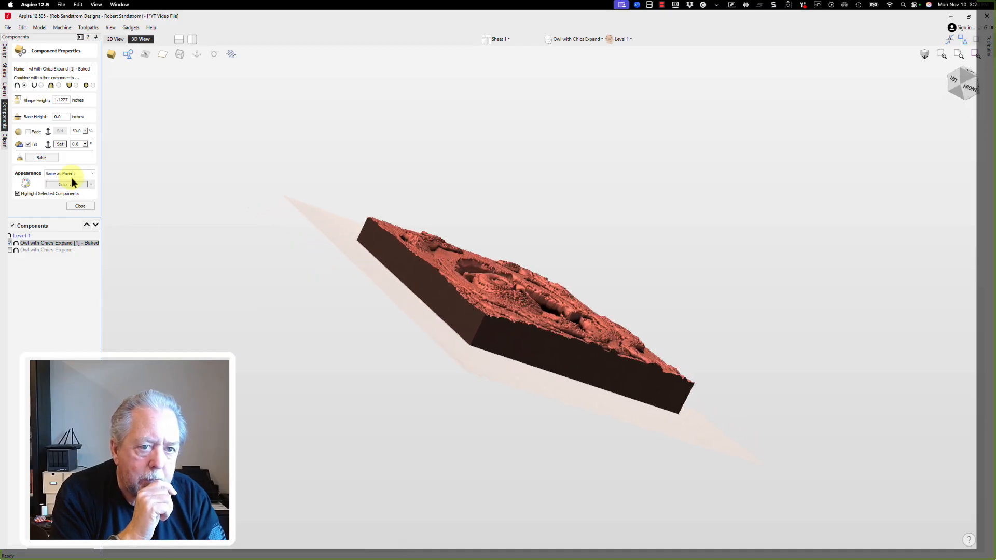
{"action": "left_click", "coordinate": [47, 158]}
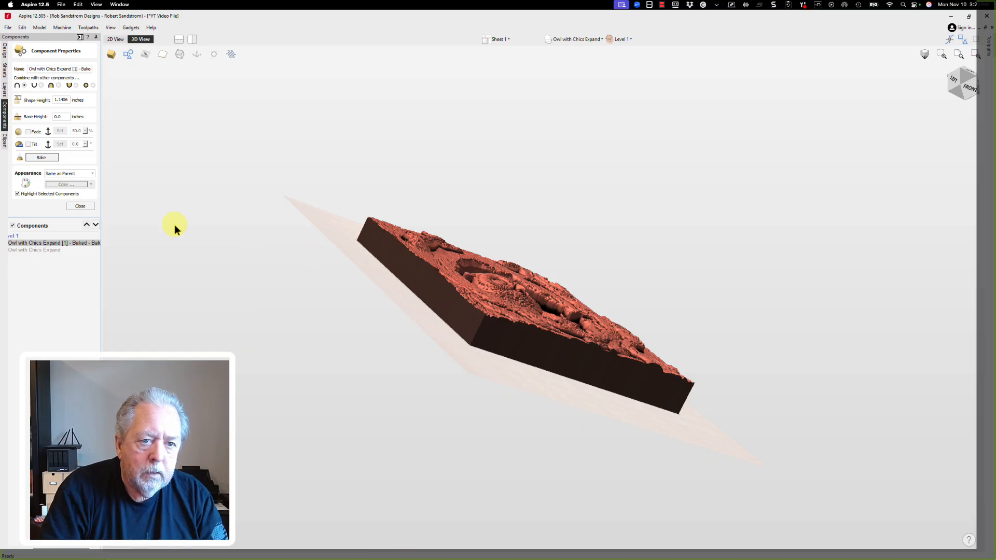
{"action": "left_click", "coordinate": [92, 205]}
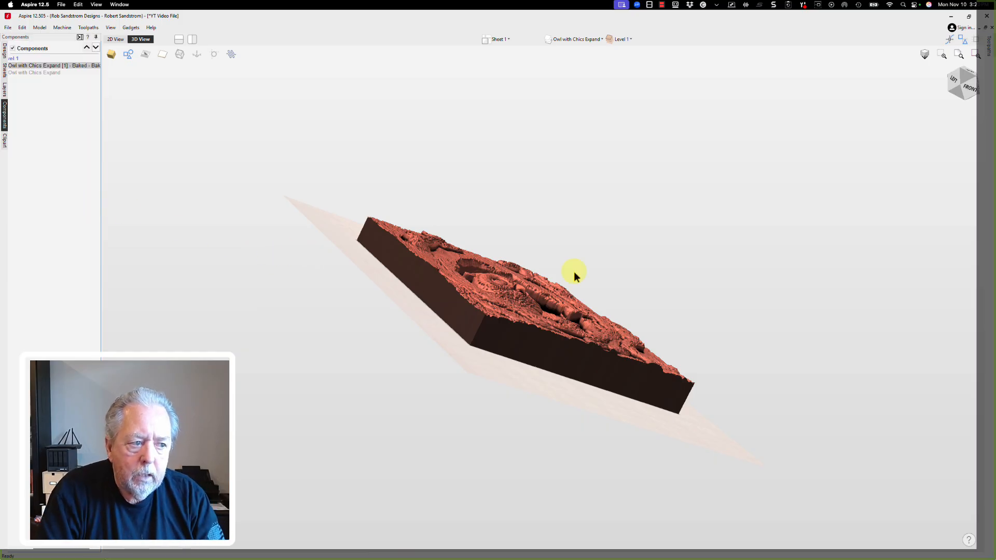
Step: View the twice-baked owl relief from directly above and select it
{"action": "left_click_drag", "start_coordinate": [572, 272], "coordinate": [550, 301]}
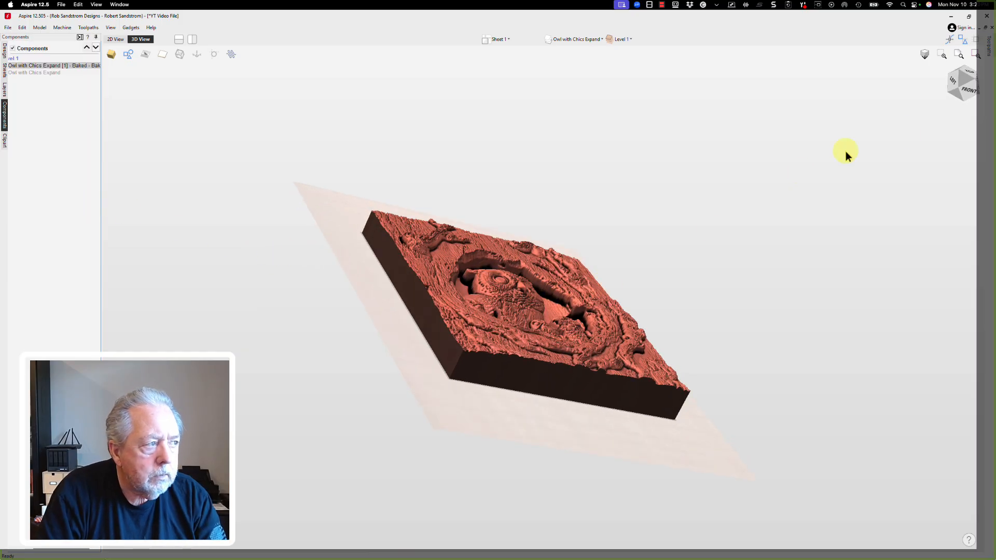
{"action": "left_click", "coordinate": [966, 73]}
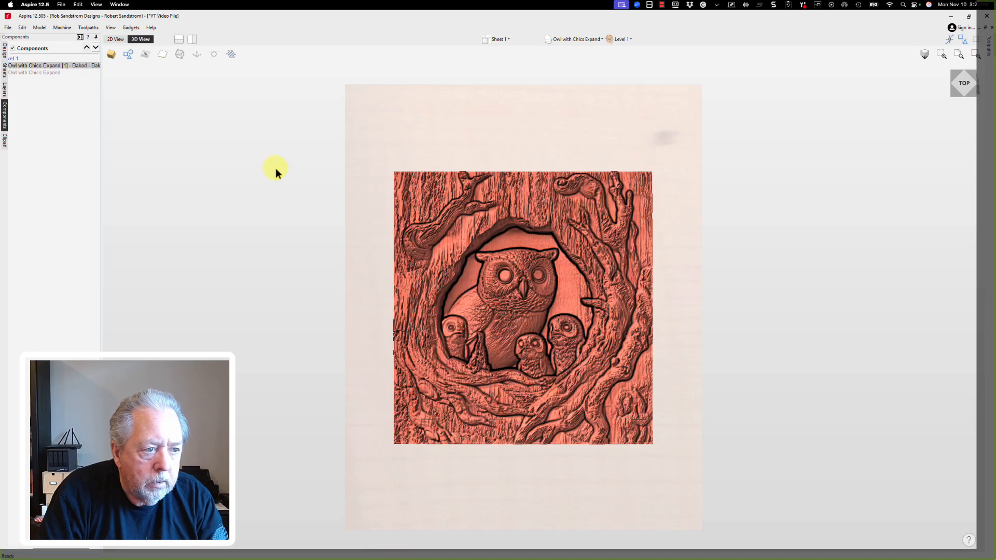
{"action": "left_click", "coordinate": [360, 166]}
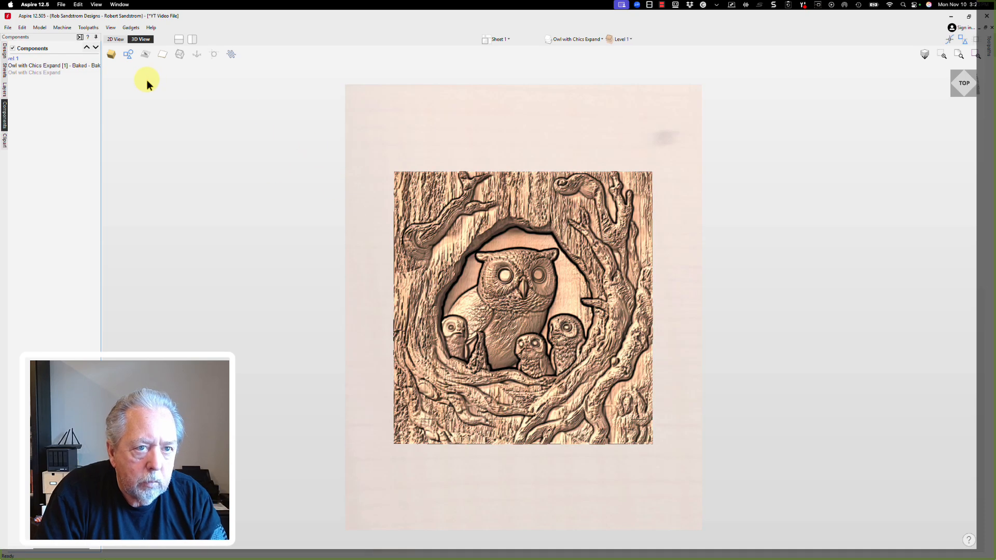
{"action": "left_click", "coordinate": [416, 364]}
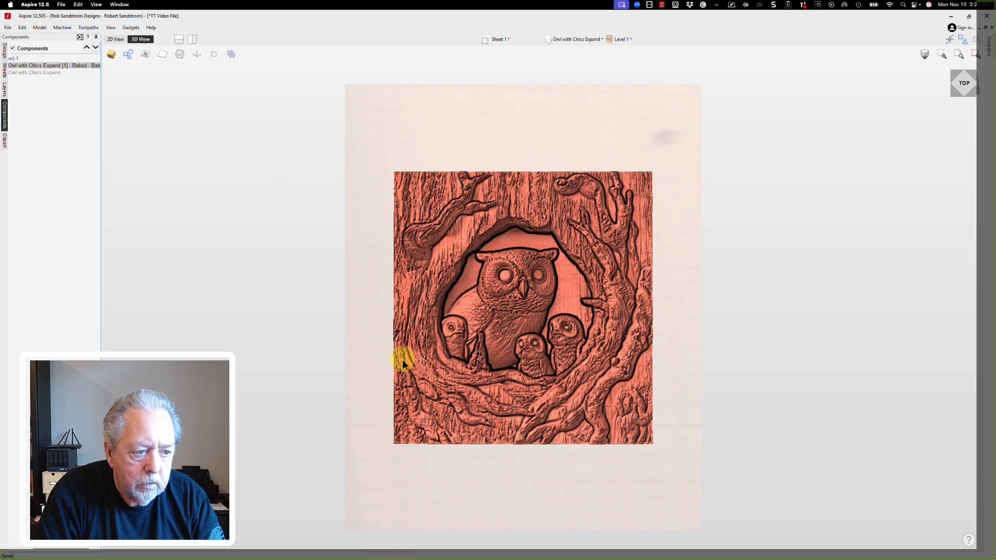
Step: Scale the whole model to an exact height of 1 inch and accept the new height
{"action": "left_click", "coordinate": [5, 51]}
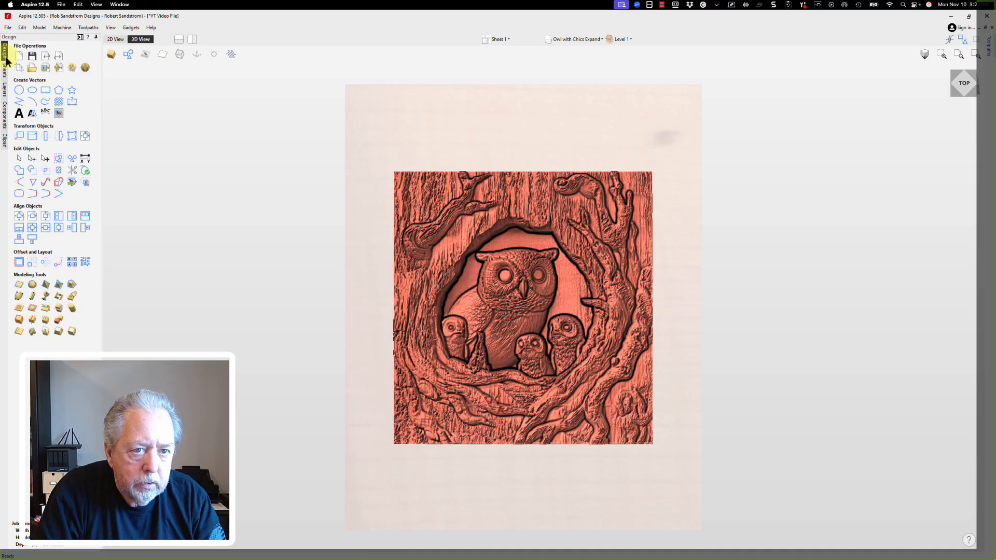
{"action": "left_click", "coordinate": [46, 332]}
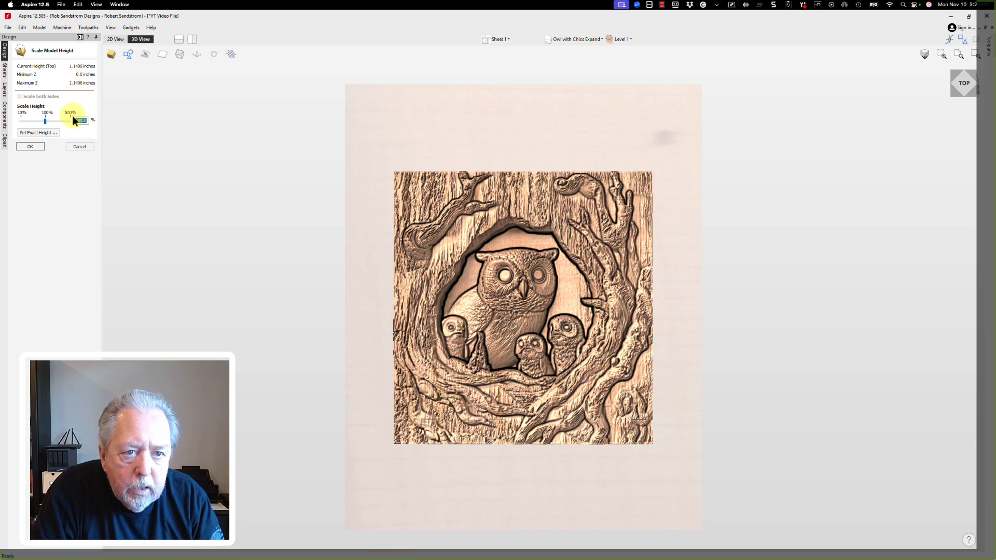
{"action": "left_click", "coordinate": [47, 134]}
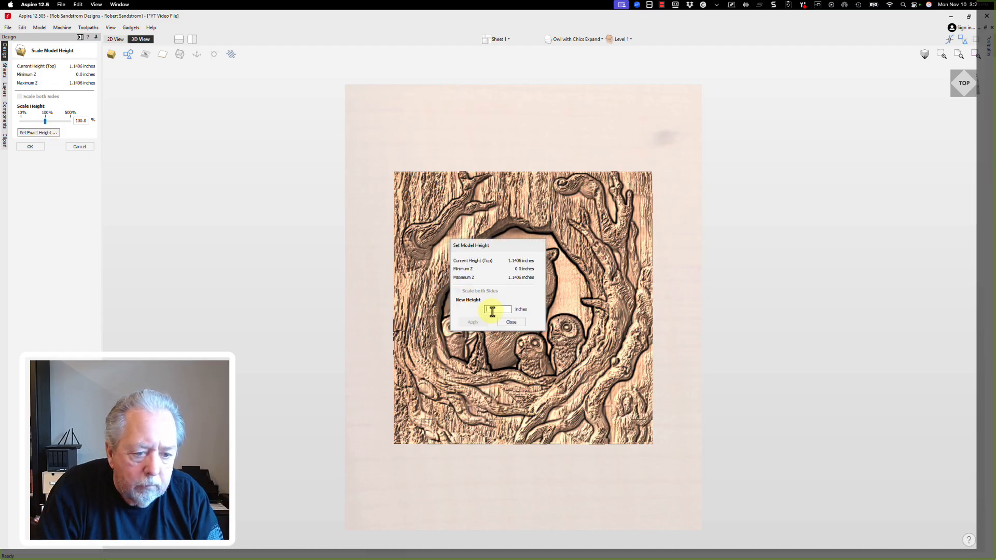
{"action": "type", "text": "1"}
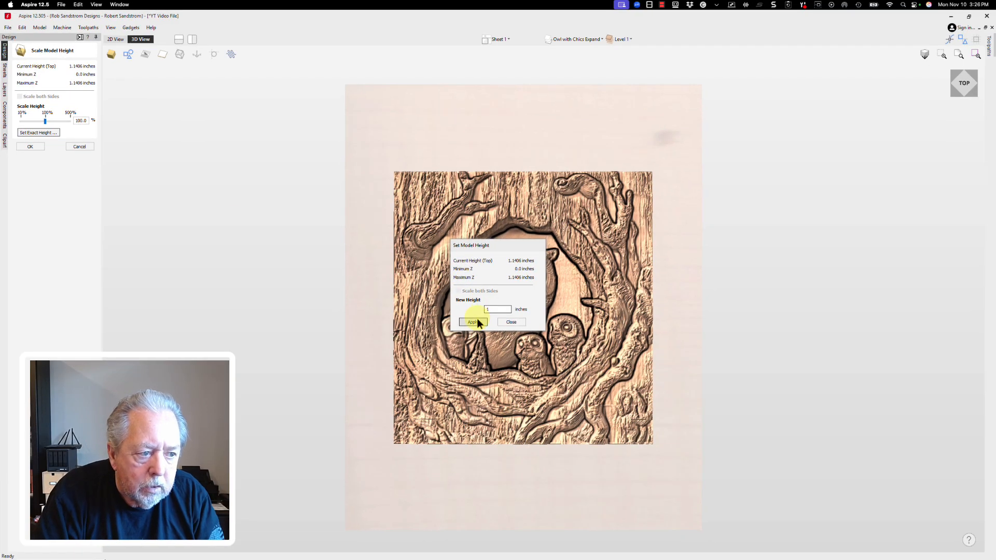
{"action": "left_click", "coordinate": [485, 329]}
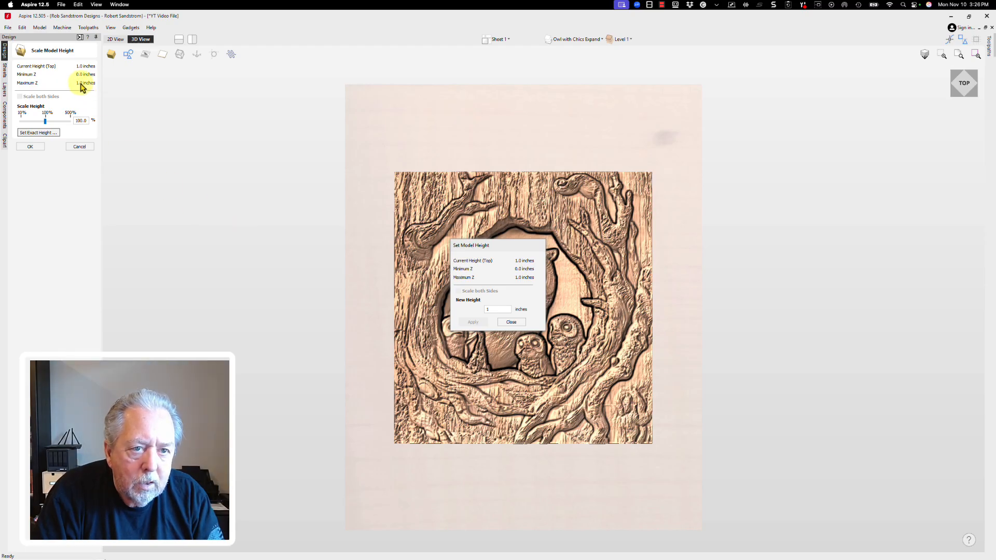
{"action": "left_click", "coordinate": [508, 321]}
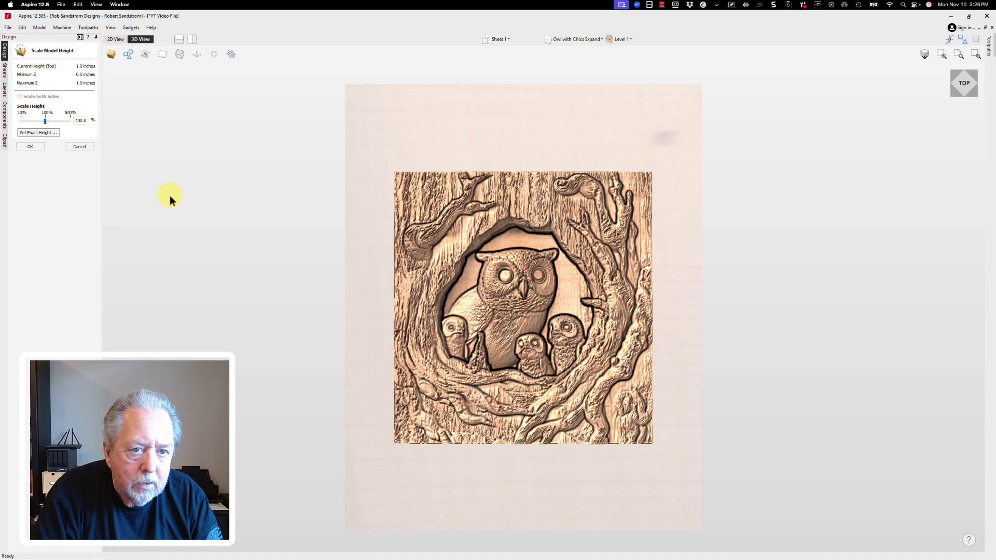
{"action": "left_click", "coordinate": [29, 147]}
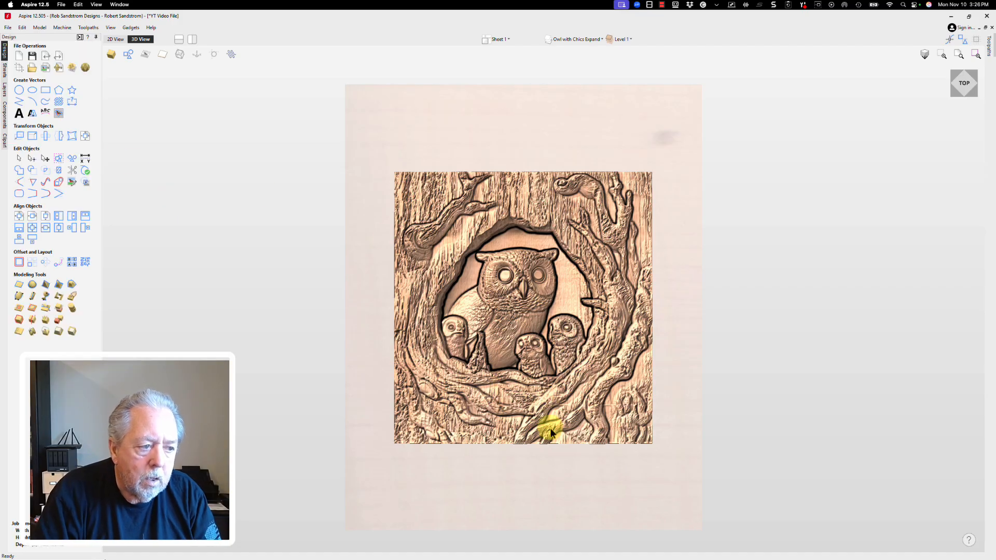
Step: Examine the rescaled owl relief's edges and surface from the front and above, and show it centred in the 2D view
{"action": "left_click_drag", "start_coordinate": [550, 428], "coordinate": [475, 258]}
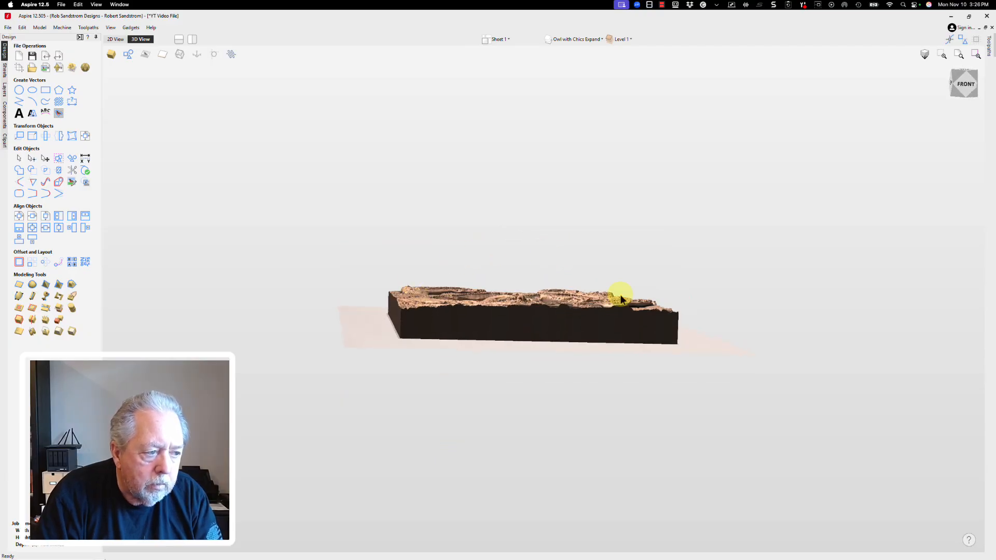
{"action": "left_click_drag", "start_coordinate": [517, 305], "coordinate": [412, 254]}
{"action": "left_click_drag", "start_coordinate": [640, 351], "coordinate": [633, 397]}
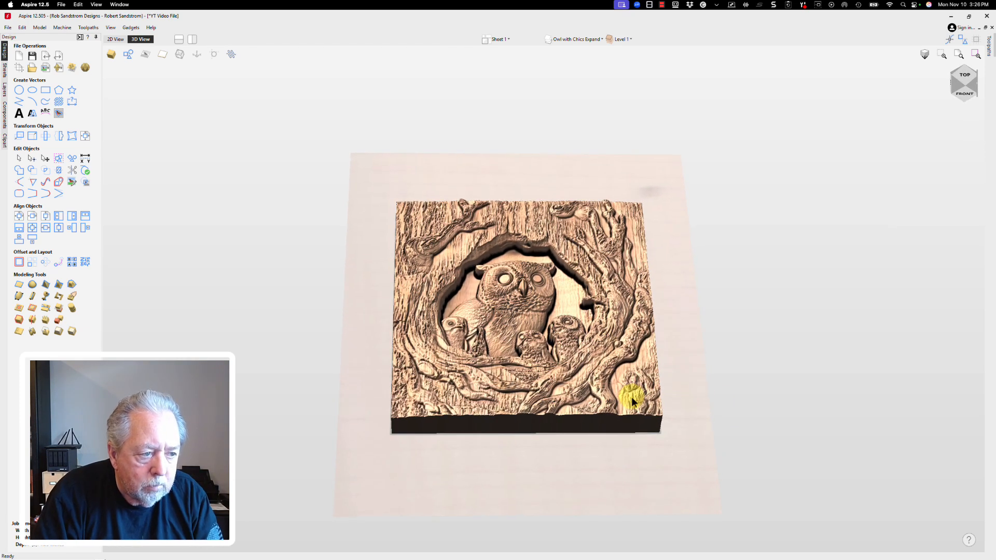
{"action": "left_click_drag", "start_coordinate": [556, 316], "coordinate": [482, 318]}
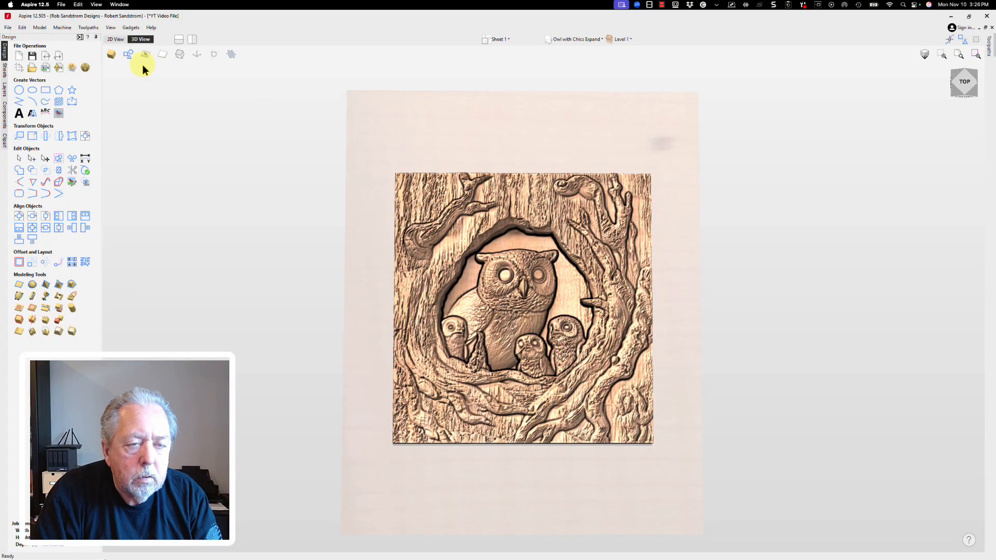
{"action": "left_click", "coordinate": [119, 42]}
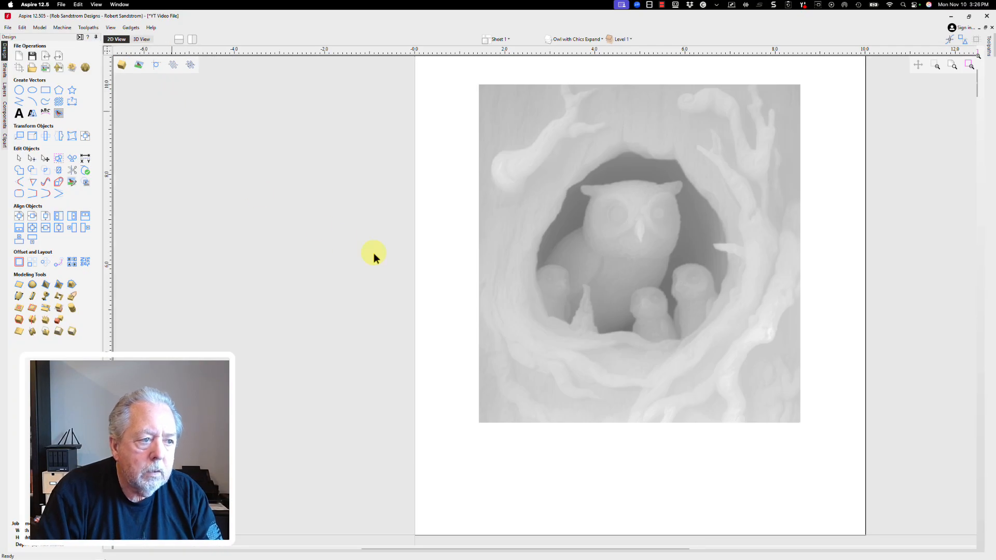
{"action": "right_click", "coordinate": [441, 226]}
{"action": "left_click", "coordinate": [441, 226]}
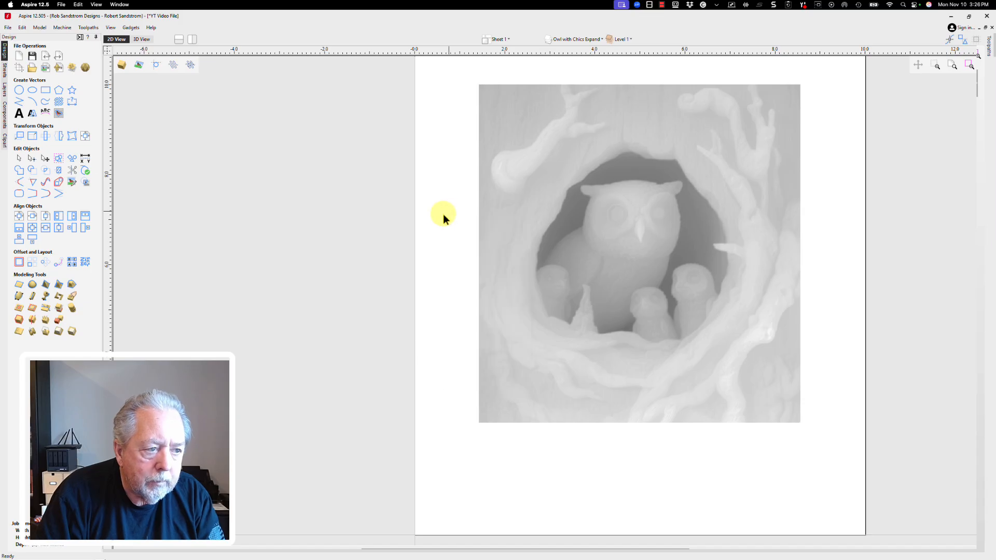
{"action": "middle_click_drag", "start_coordinate": [458, 206], "coordinate": [334, 241]}
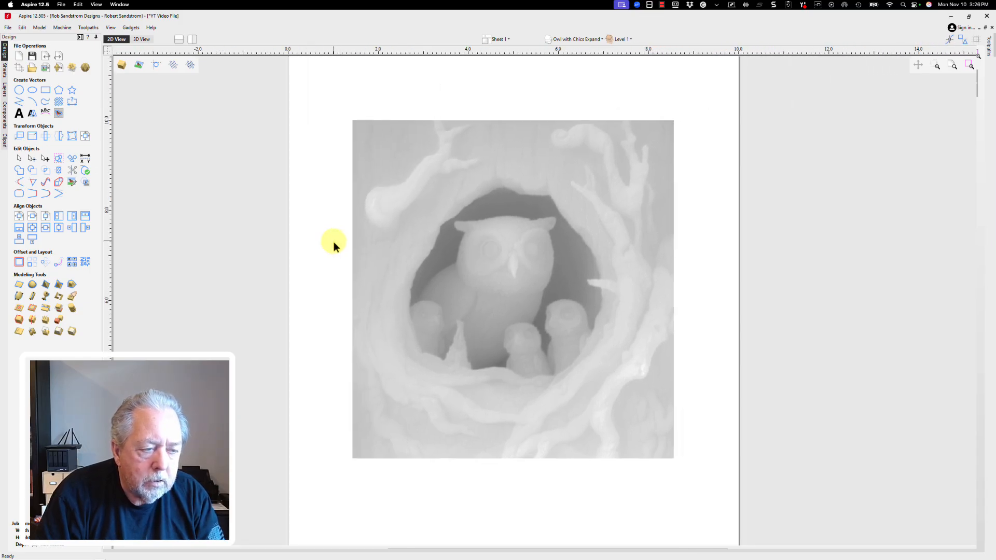
Step: Add a new layer named Two Rail Rails and set its colour to red
{"action": "left_click", "coordinate": [565, 40]}
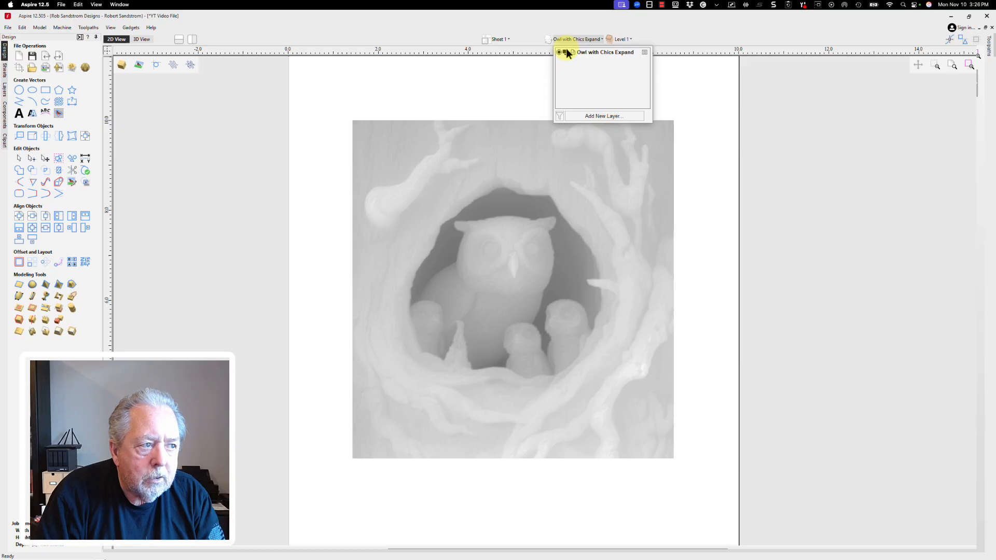
{"action": "left_click", "coordinate": [588, 116]}
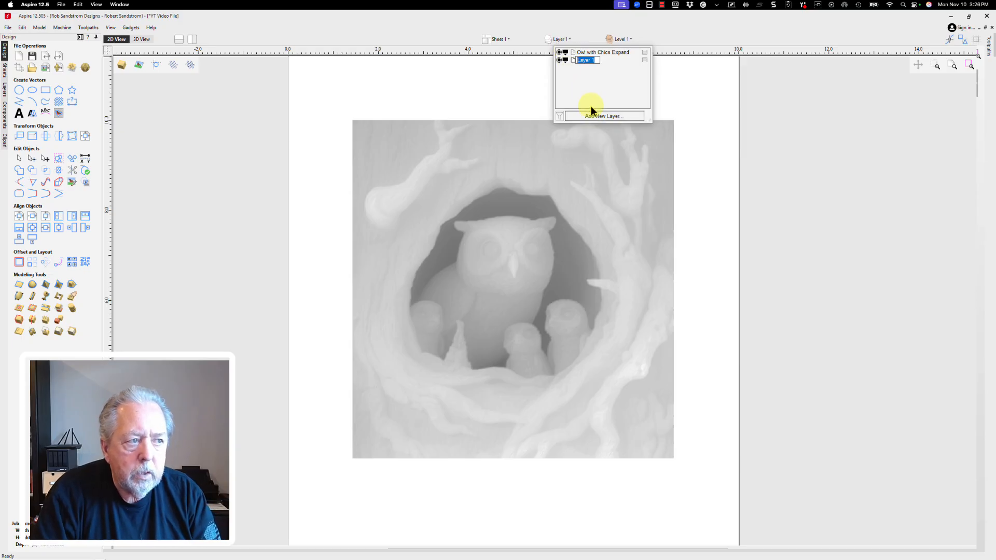
{"action": "type", "text": "Two Rail Swee"}
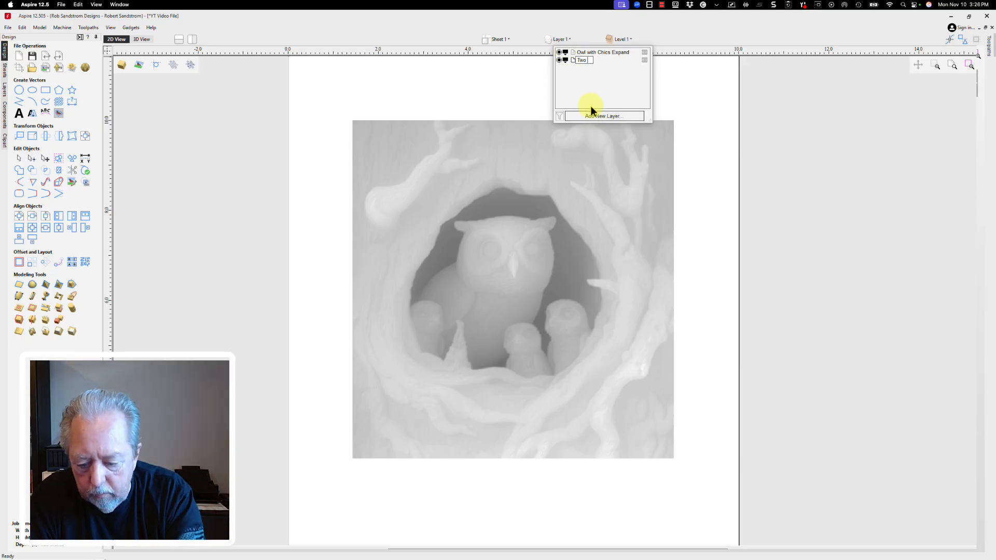
{"action": "key", "text": "BackSpace"}
{"action": "key", "text": "BackSpace"}
{"action": "key", "text": "BackSpace"}
{"action": "key", "text": "BackSpace"}
{"action": "key", "text": "BackSpace"}
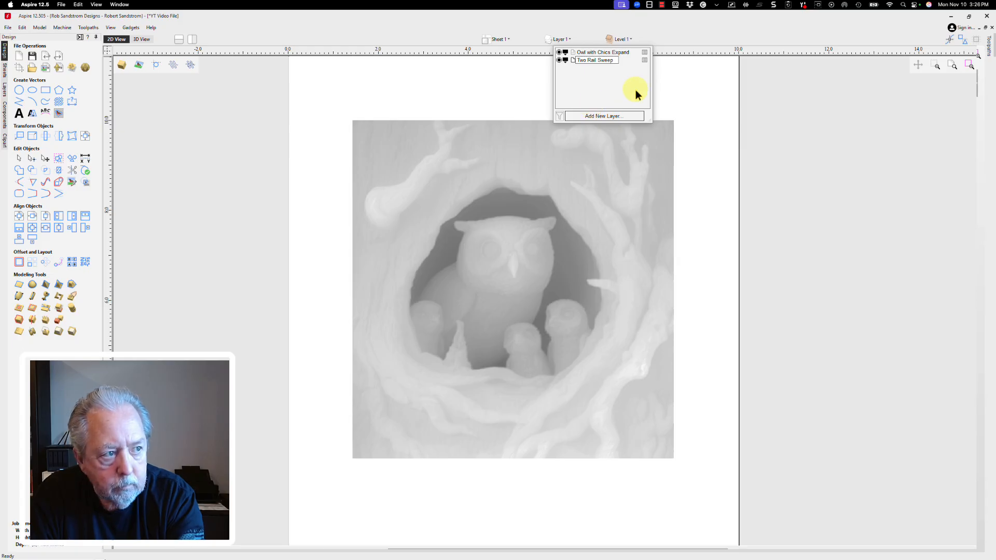
{"action": "type", "text": "Rails"}
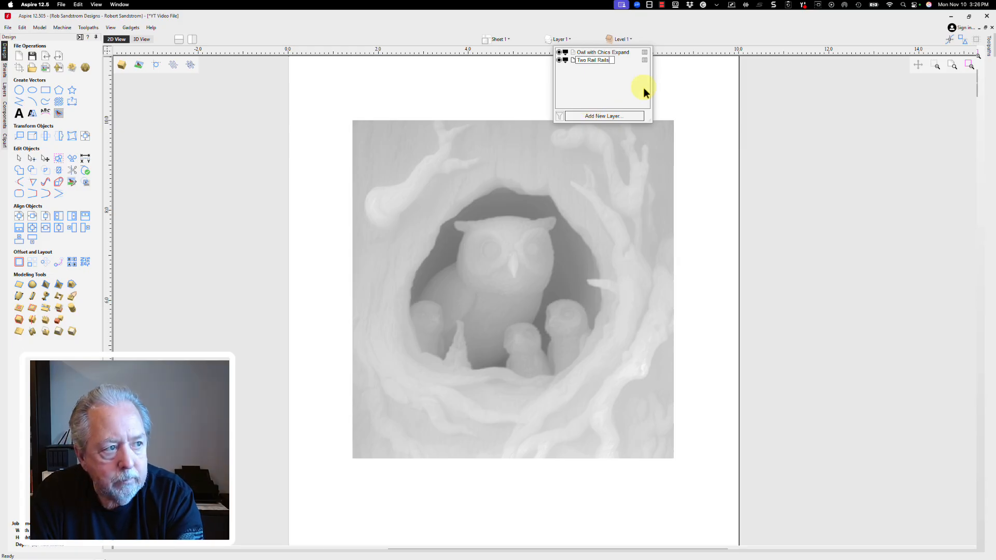
{"action": "key", "text": "Return"}
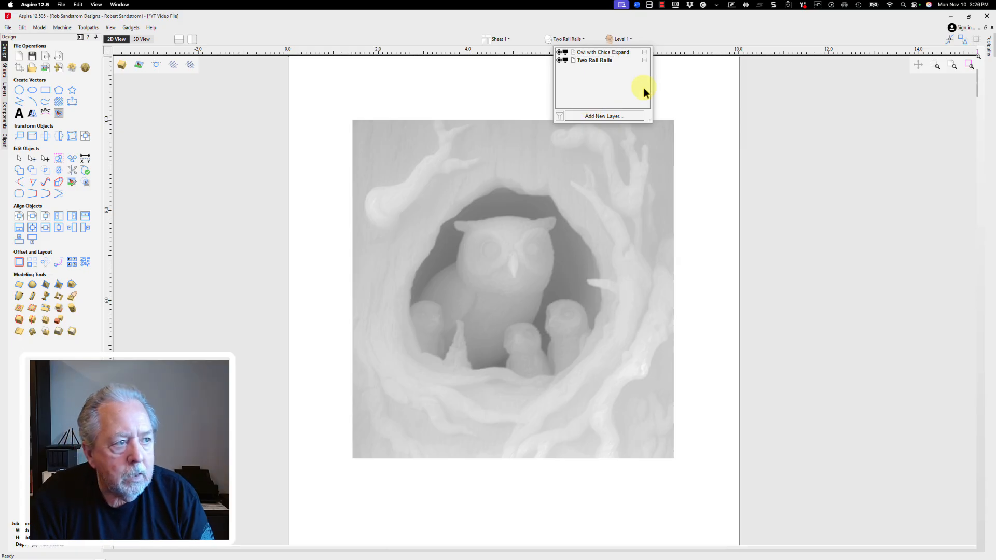
{"action": "left_click", "coordinate": [565, 61]}
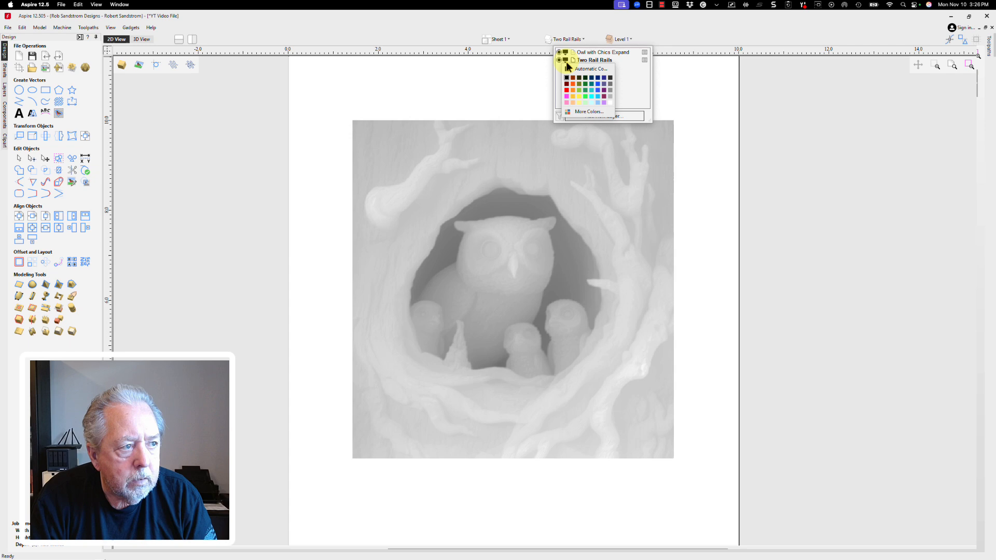
{"action": "left_click", "coordinate": [566, 89]}
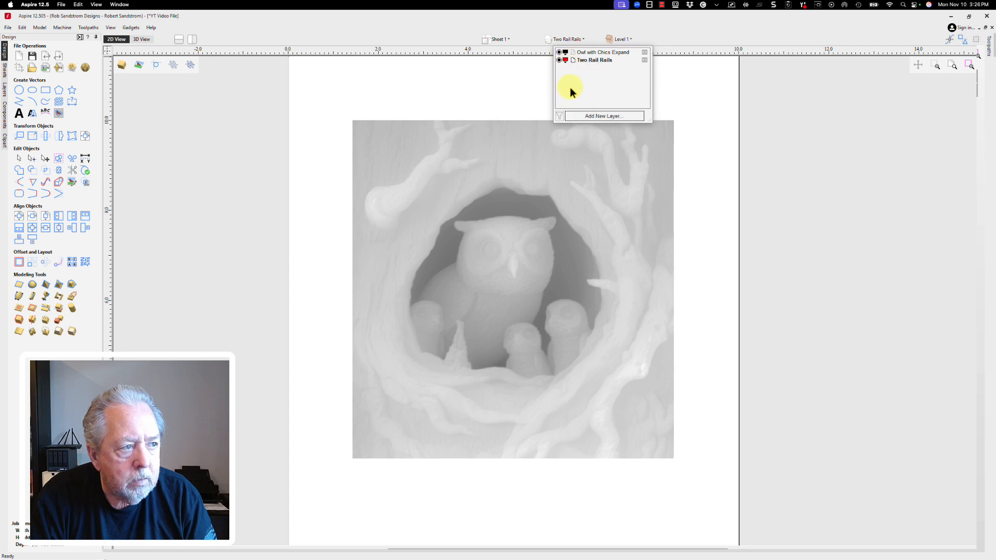
Step: Add another layer named Two Rail Profiles and keep it as the active layer
{"action": "left_click", "coordinate": [584, 115]}
{"action": "type", "text": "Two Rail"}
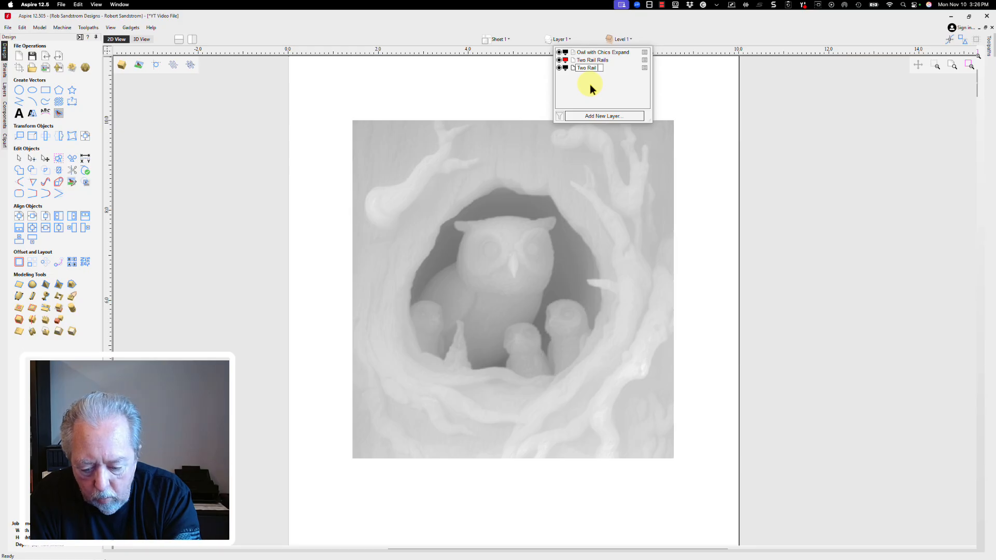
{"action": "type", "text": " Profile"}
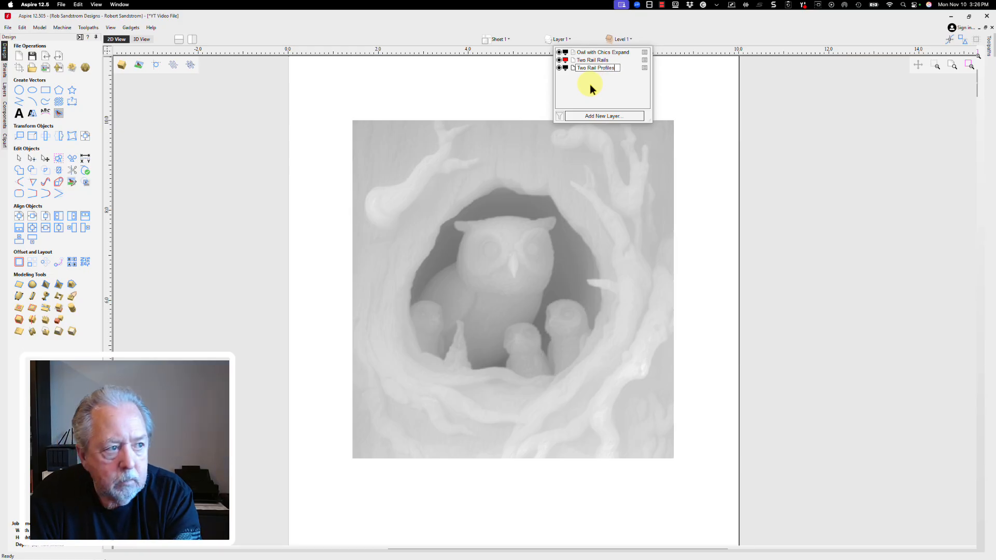
{"action": "type", "text": "s"}
{"action": "key", "text": "Return"}
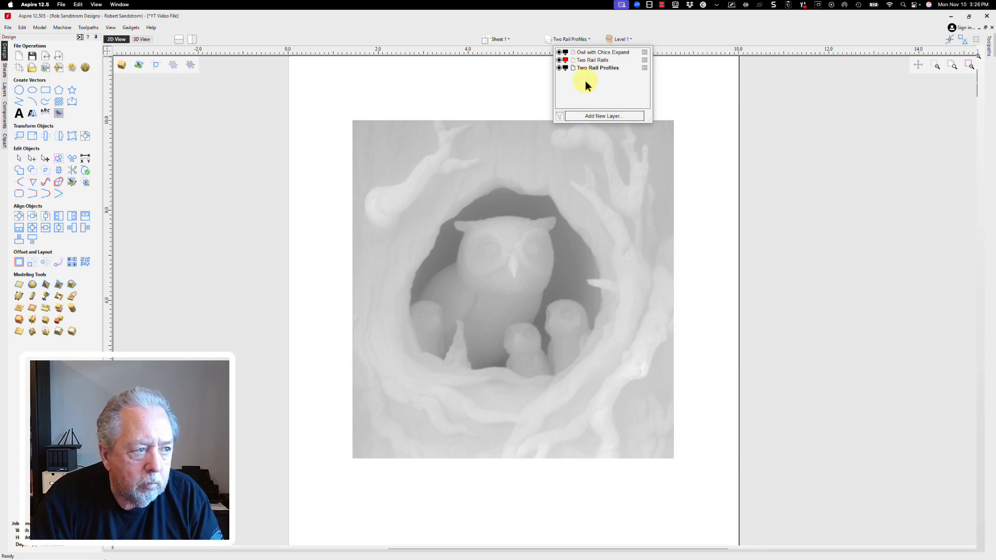
{"action": "left_click", "coordinate": [319, 109]}
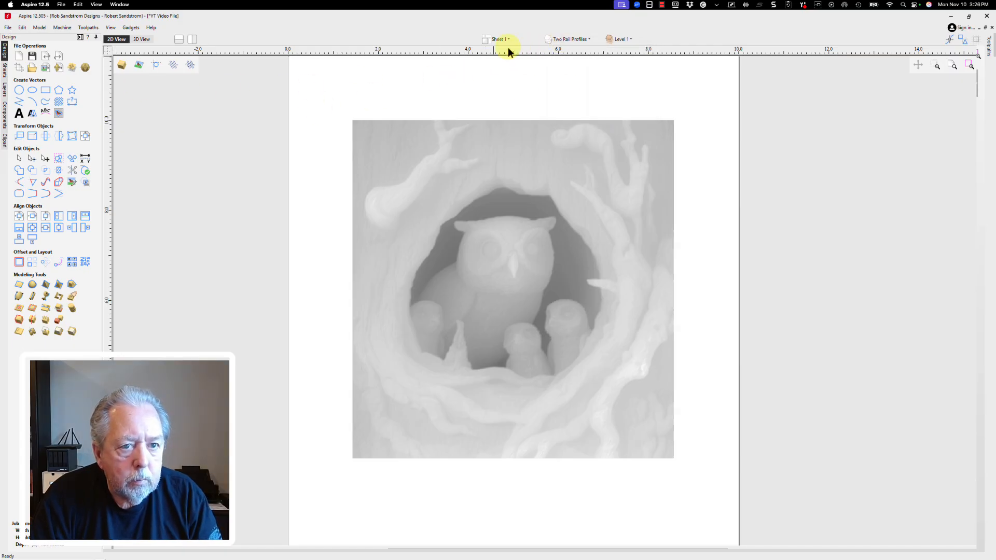
Step: Draw a square-cornered rectangle beside the owl's job sheet and set its width and height to 1 inch
{"action": "left_click", "coordinate": [46, 91]}
{"action": "left_click_drag", "start_coordinate": [219, 137], "coordinate": [266, 185]}
{"action": "double_click", "coordinate": [63, 168]}
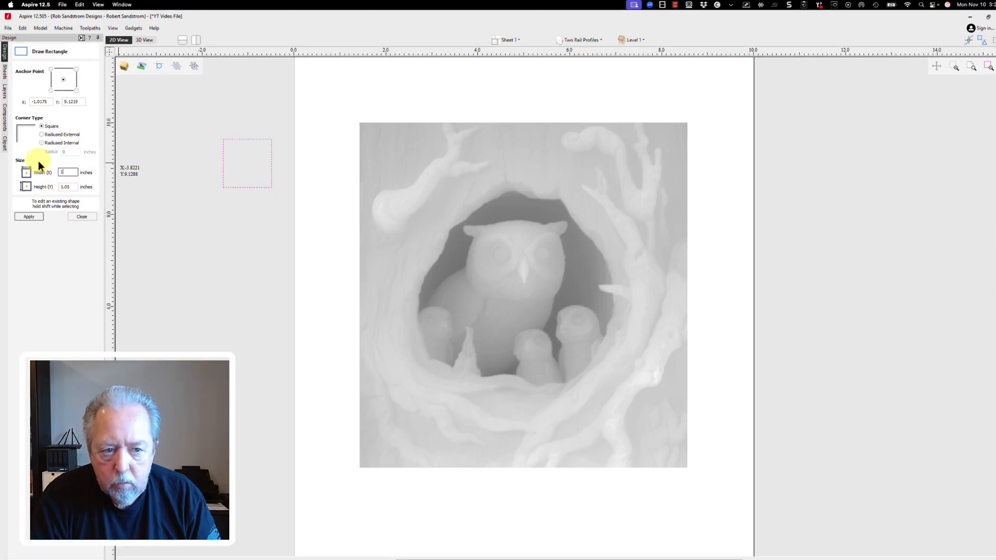
{"action": "type", "text": "1"}
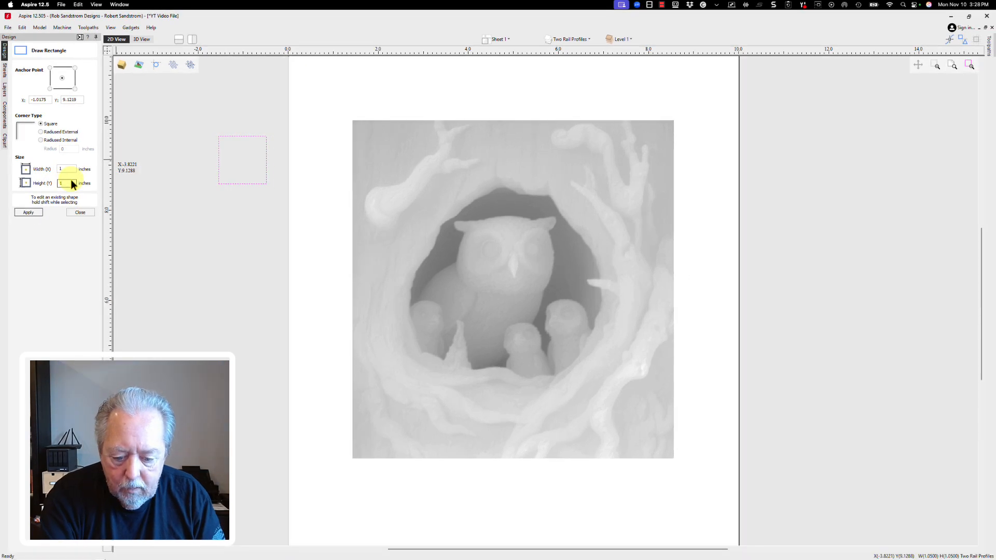
{"action": "type", "text": "1"}
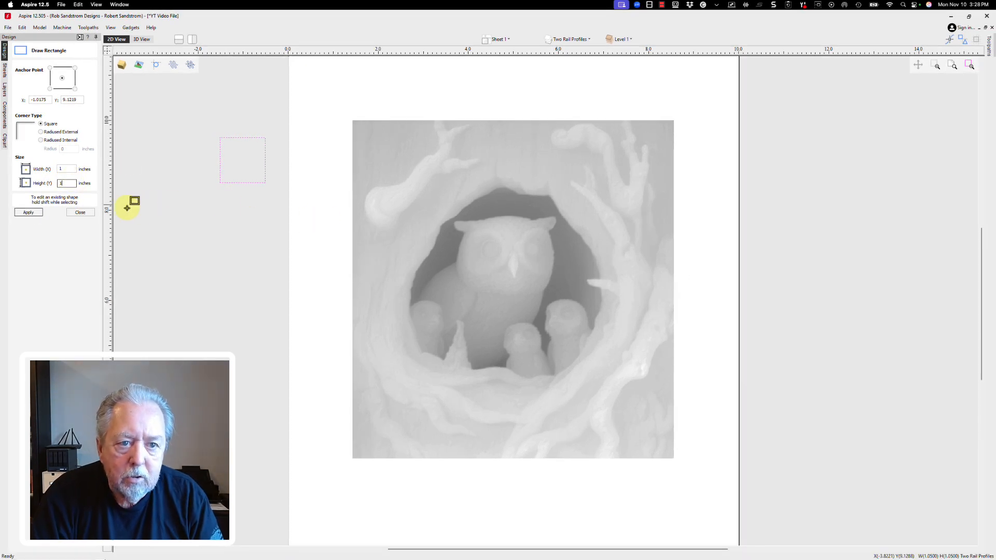
{"action": "left_click", "coordinate": [36, 212]}
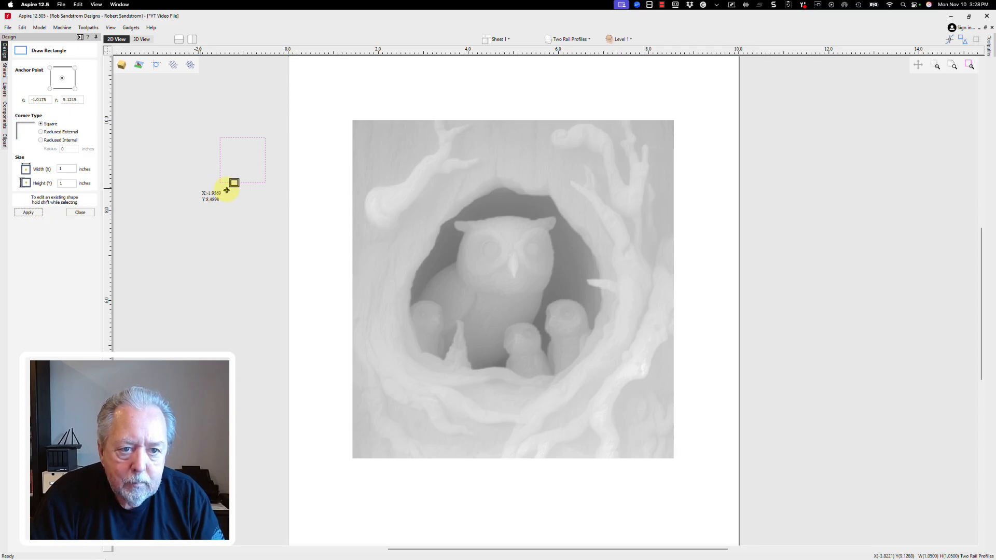
{"action": "left_click", "coordinate": [81, 213]}
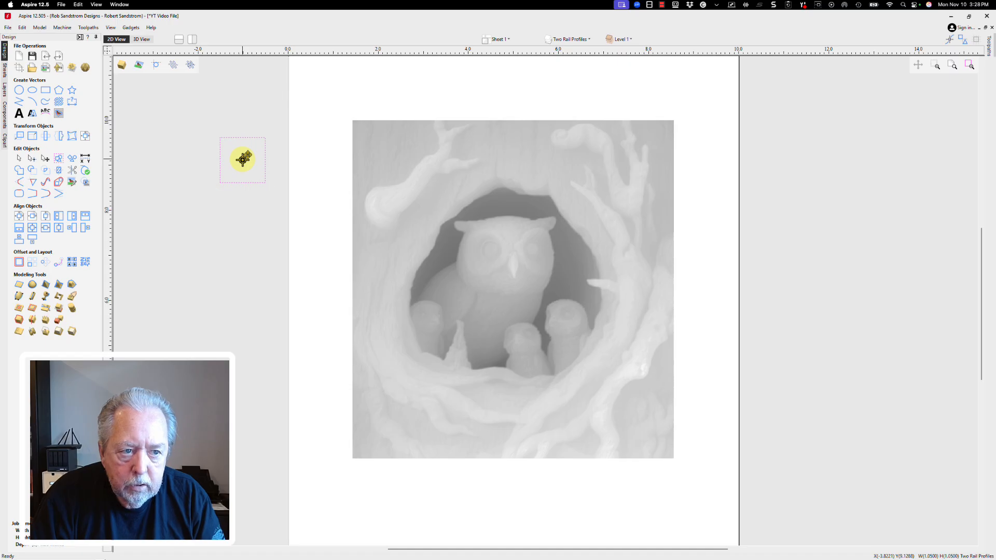
Step: Place a copy of the 1-inch square directly below the original and set the Two Rail Profiles layer colour to blue
{"action": "left_click_drag", "start_coordinate": [243, 159], "coordinate": [249, 233]}
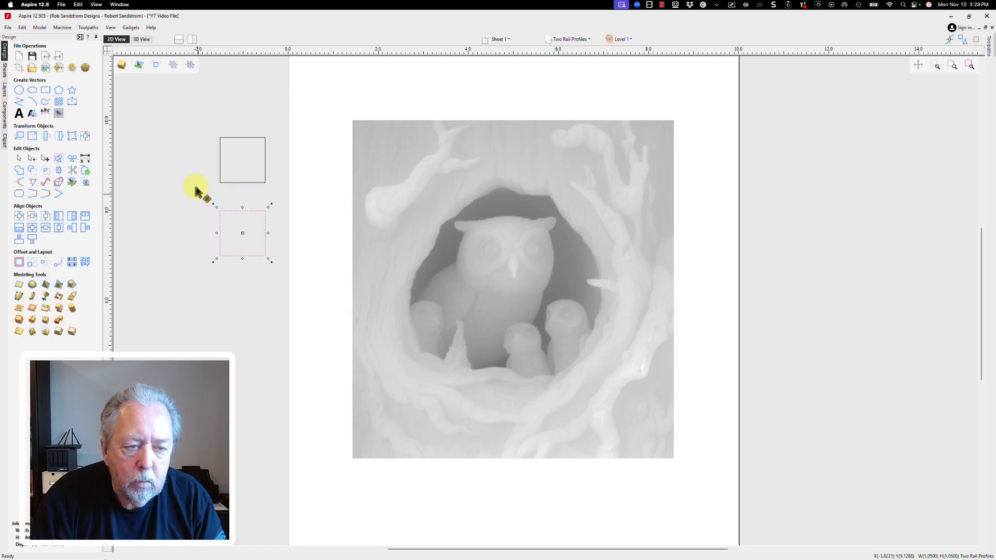
{"action": "left_click", "coordinate": [196, 185]}
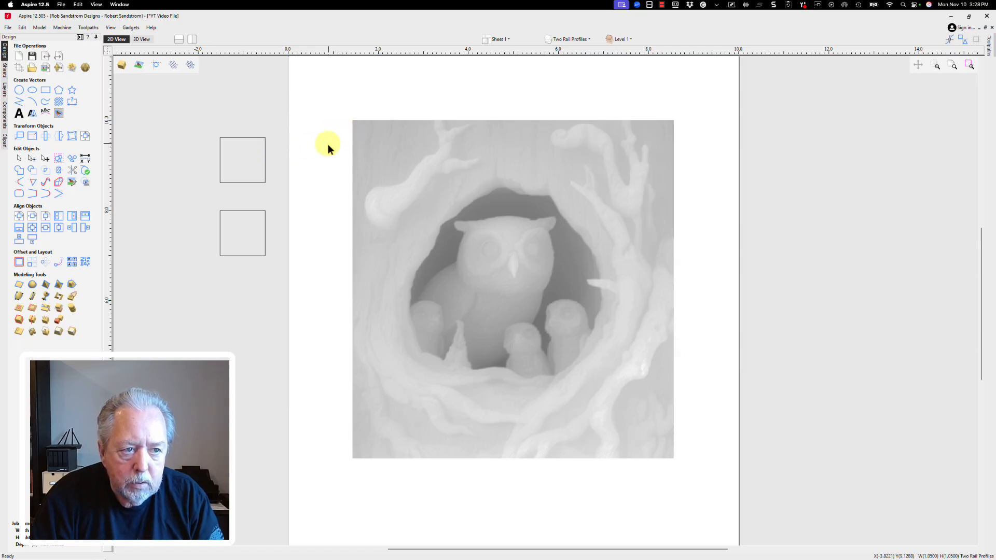
{"action": "left_click", "coordinate": [562, 44]}
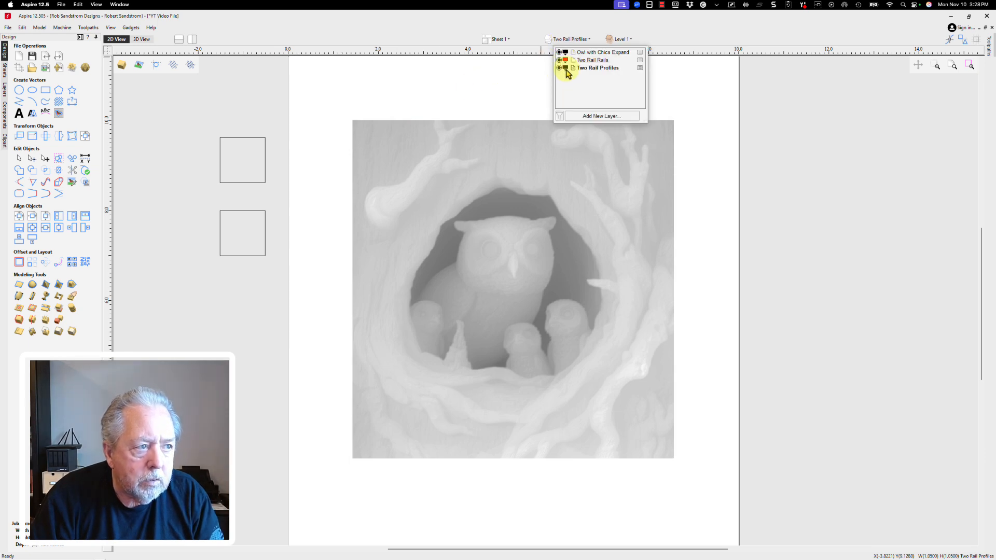
{"action": "left_click", "coordinate": [566, 68]}
{"action": "left_click", "coordinate": [597, 90]}
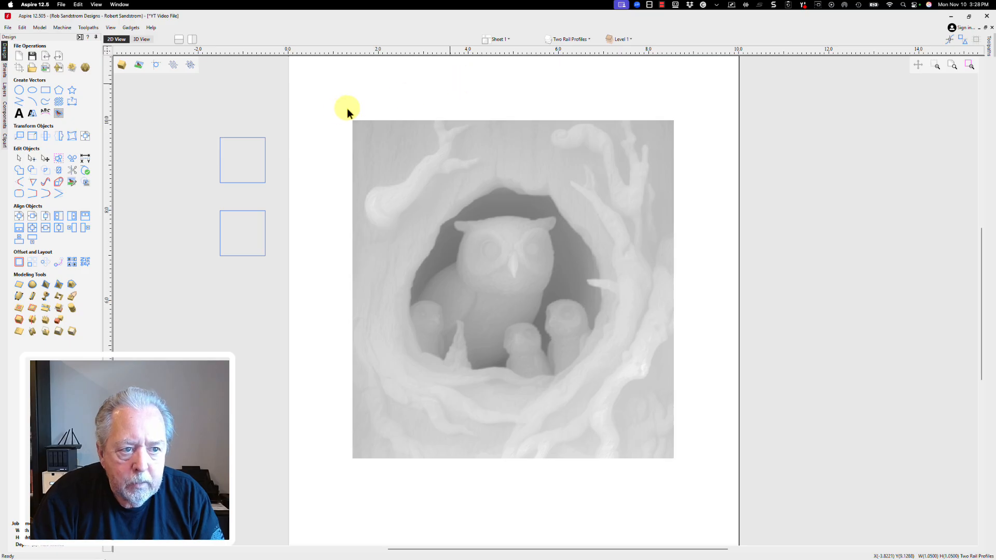
Step: Draw an open polyline across the upper square from its upper-right corner through two interior points to its lower-left corner
{"action": "left_click", "coordinate": [19, 102]}
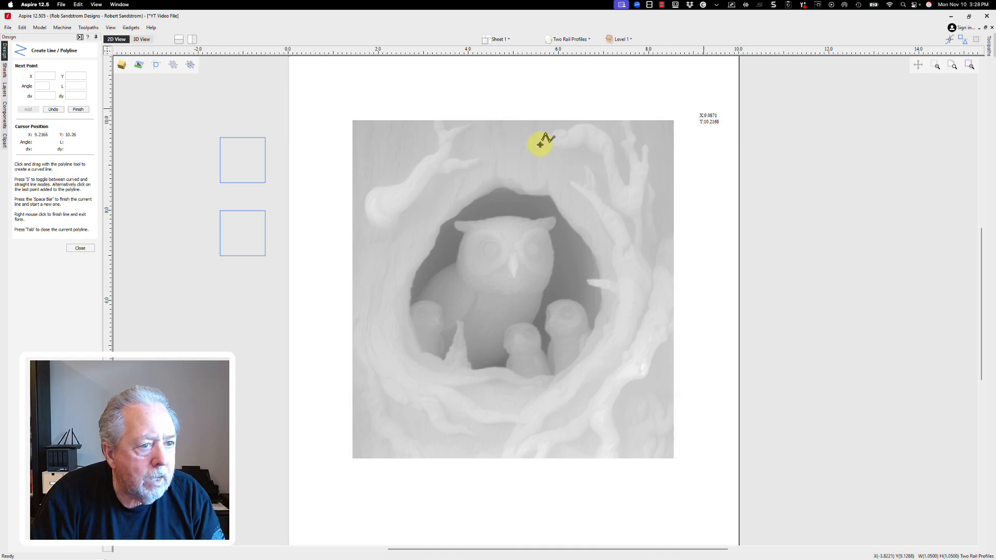
{"action": "left_click", "coordinate": [265, 138]}
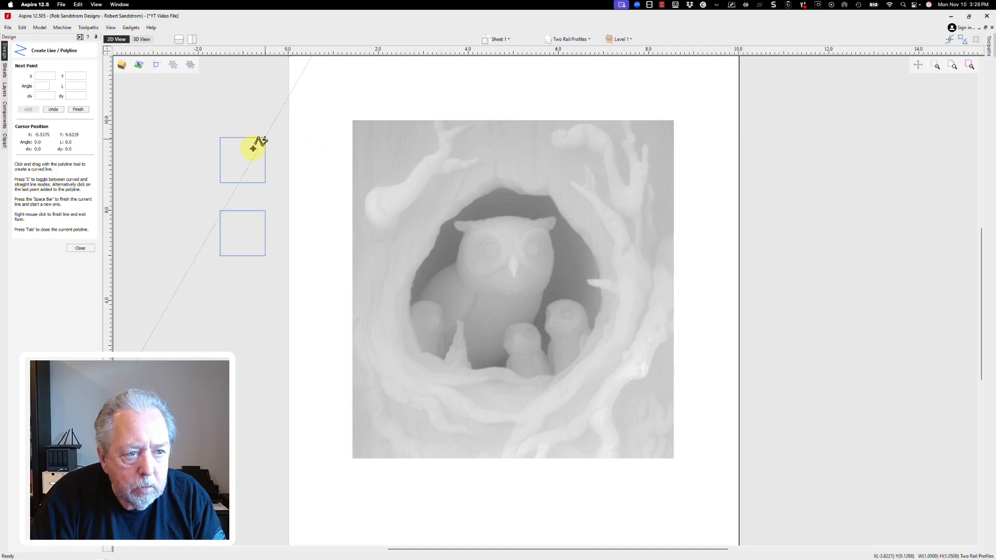
{"action": "left_click", "coordinate": [247, 150]}
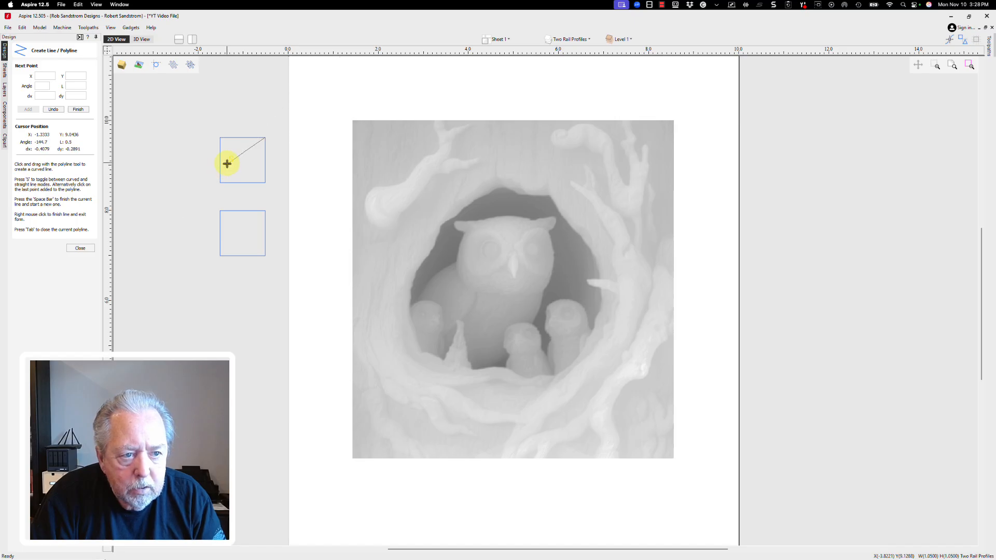
{"action": "left_click", "coordinate": [227, 164]}
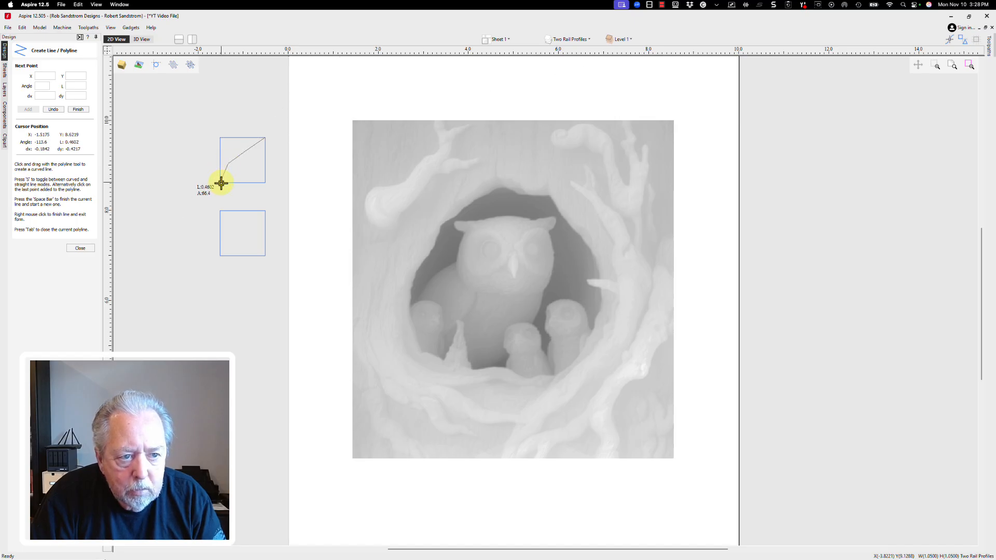
{"action": "left_click", "coordinate": [221, 183]}
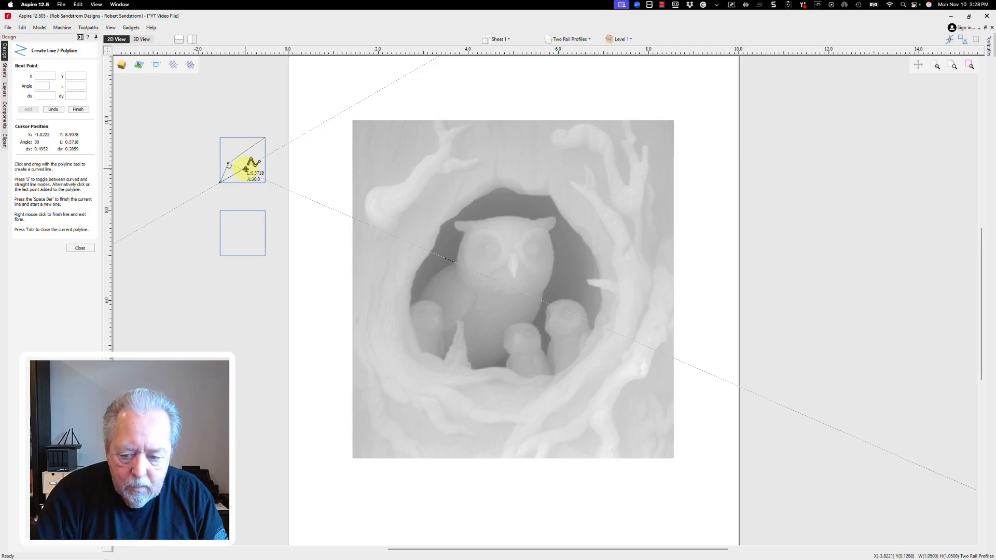
{"action": "right_click", "coordinate": [249, 169]}
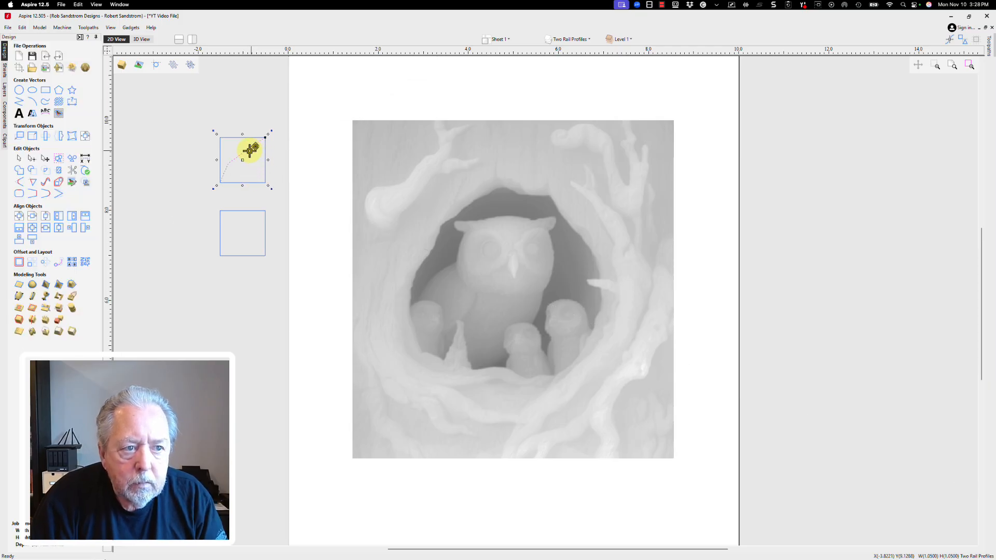
Step: Select all nodes of the diagonal polyline in node editing and smooth them into a continuous curve
{"action": "double_click", "coordinate": [248, 148]}
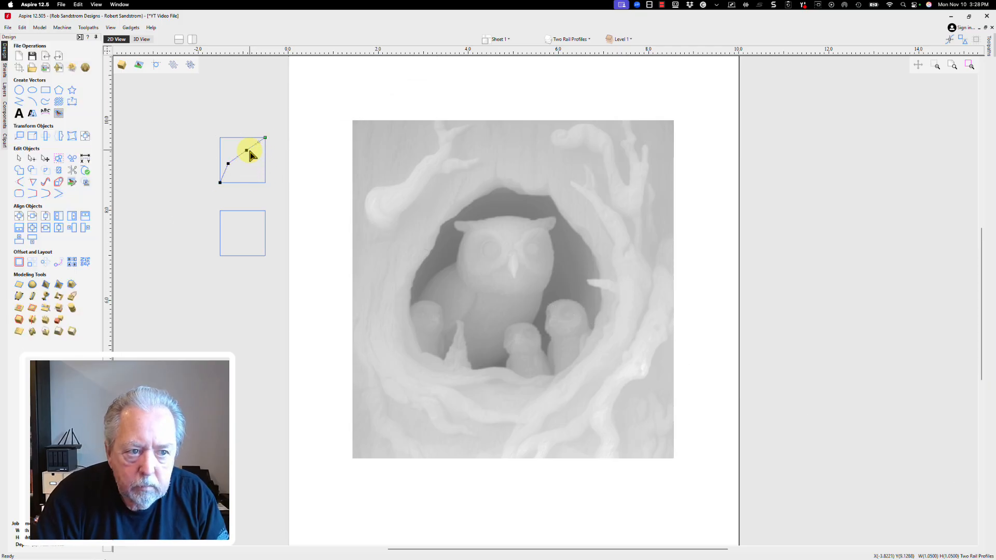
{"action": "left_click_drag", "start_coordinate": [195, 125], "coordinate": [271, 193]}
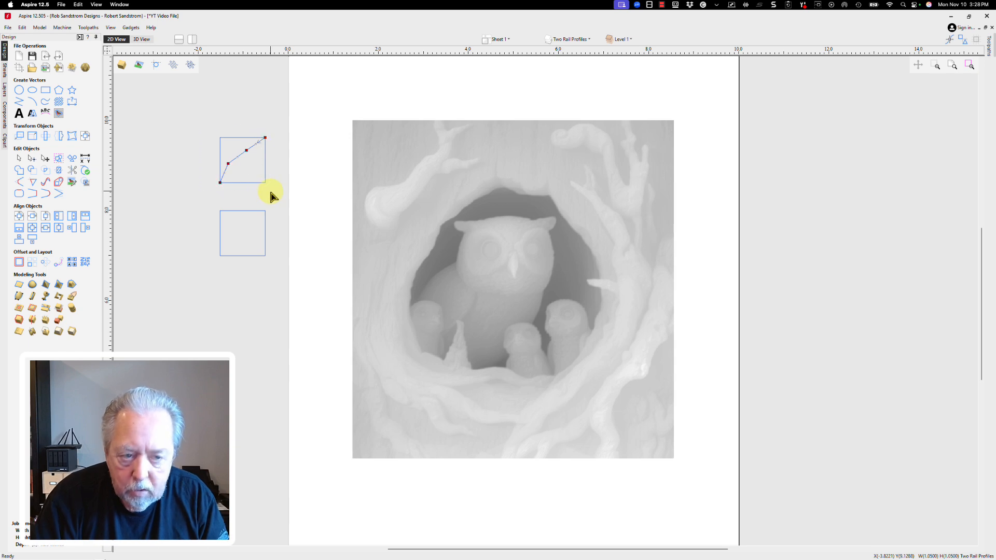
{"action": "key", "text": "s"}
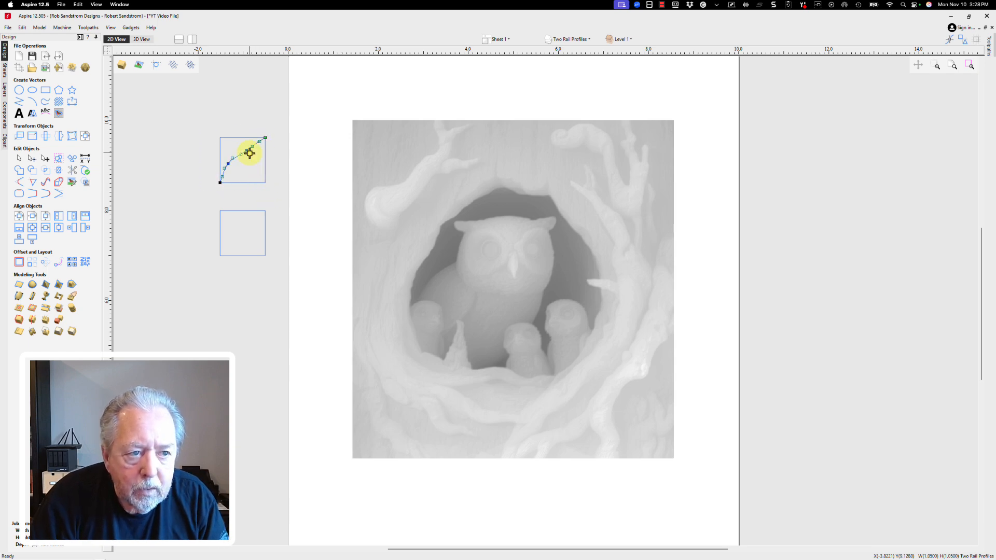
Step: Reshape both ends of the profile curve with their Bezier handles, flattening the upper end and making the lower end rise vertically
{"action": "left_click_drag", "start_coordinate": [252, 148], "coordinate": [251, 147]}
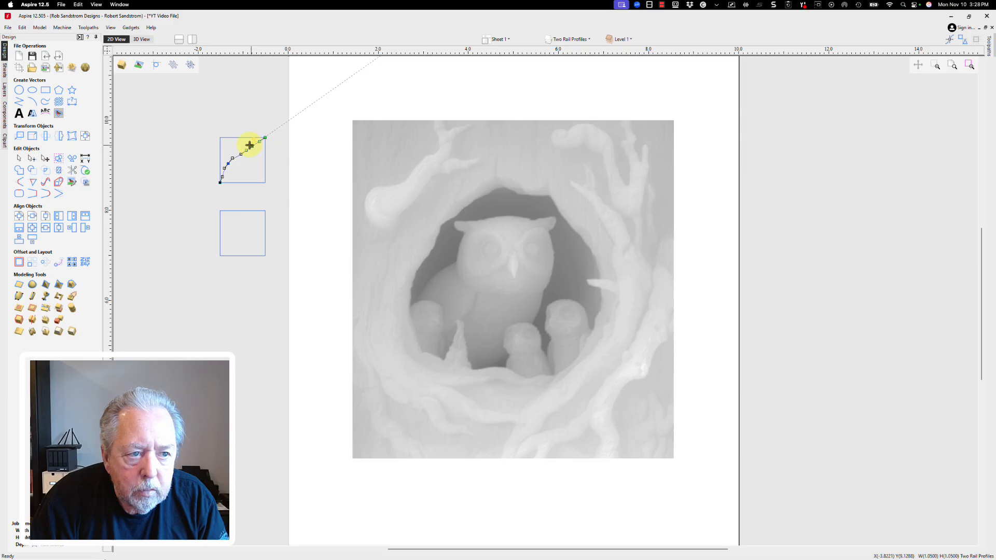
{"action": "left_click", "coordinate": [255, 158]}
{"action": "left_click", "coordinate": [259, 143]}
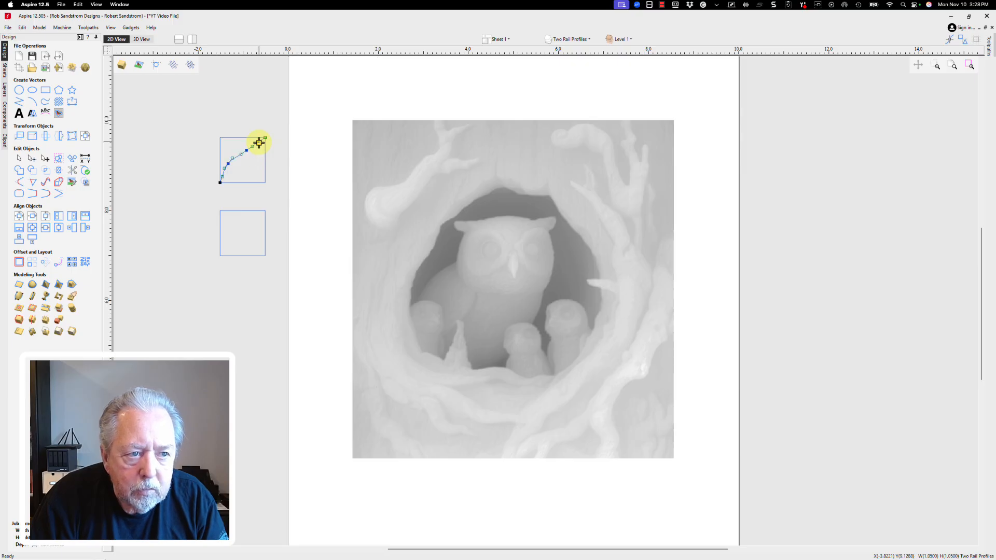
{"action": "scroll", "coordinate": [256, 143], "scroll_direction": "up", "scroll_amount": 5}
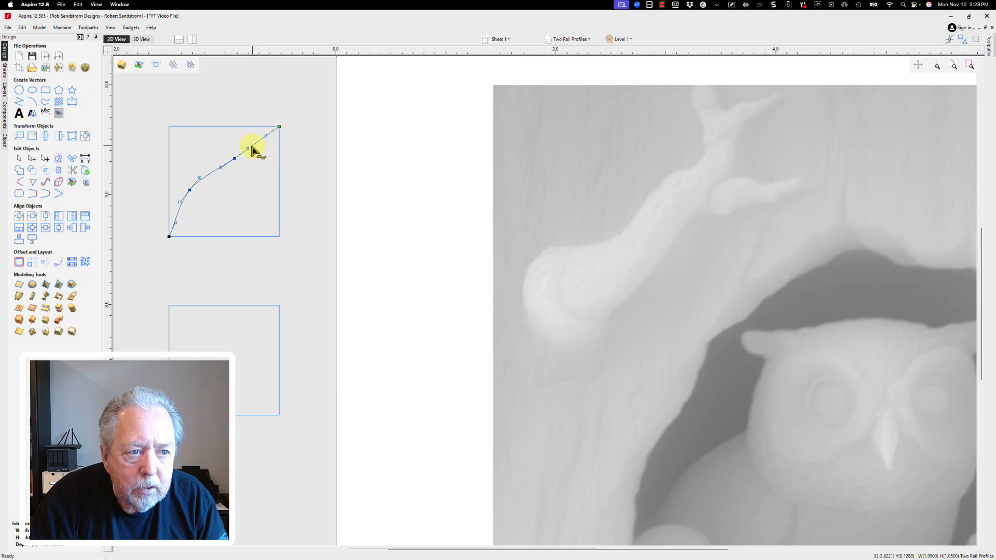
{"action": "left_click_drag", "start_coordinate": [265, 137], "coordinate": [258, 133]}
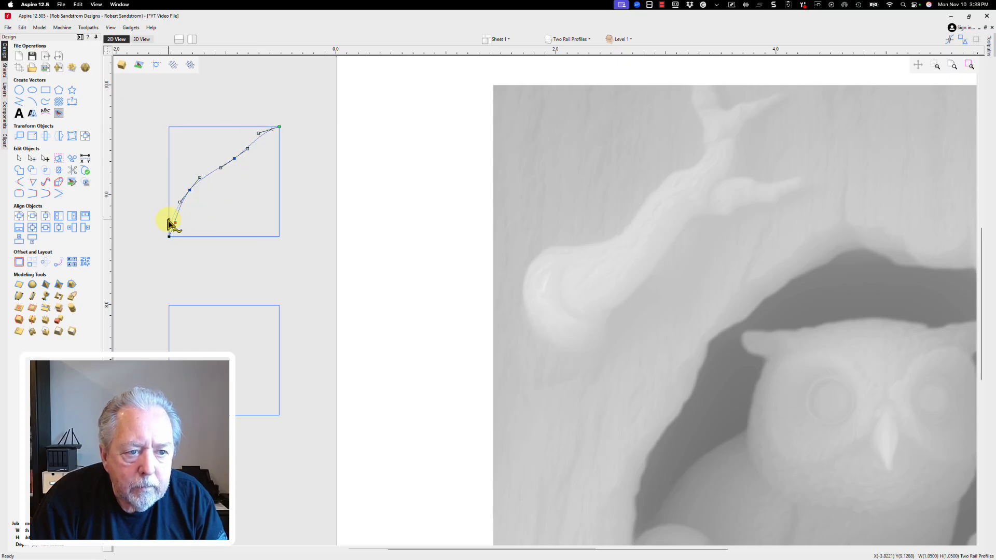
{"action": "left_click_drag", "start_coordinate": [167, 221], "coordinate": [169, 213]}
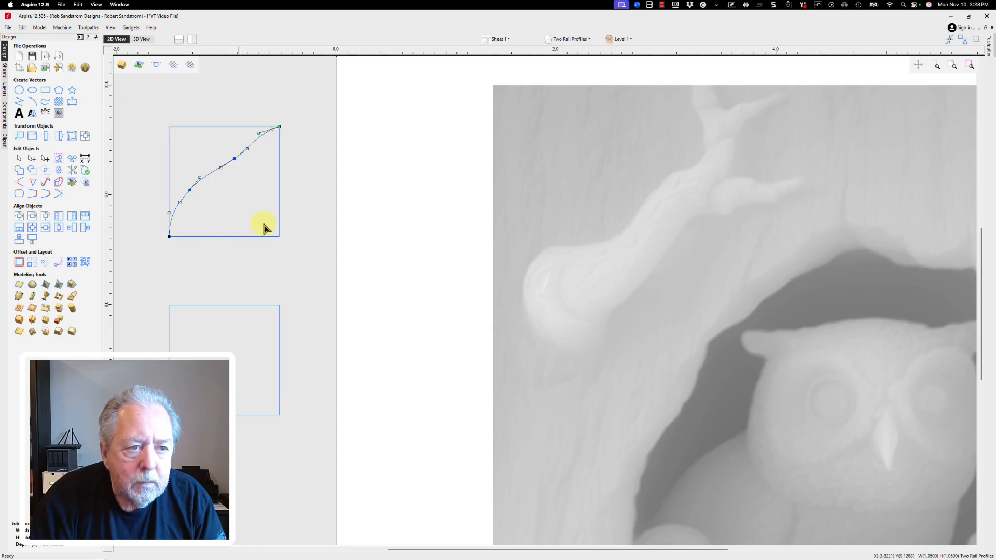
{"action": "left_click", "coordinate": [253, 195]}
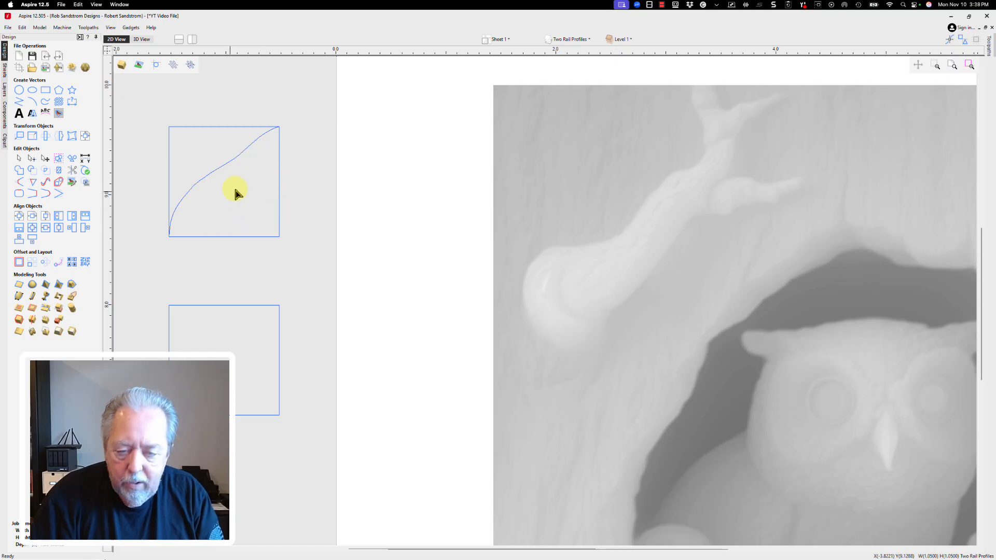
Step: Delete the top, left and bottom spans of the upper square, keeping its right edge beside the profile curve
{"action": "left_click", "coordinate": [234, 160]}
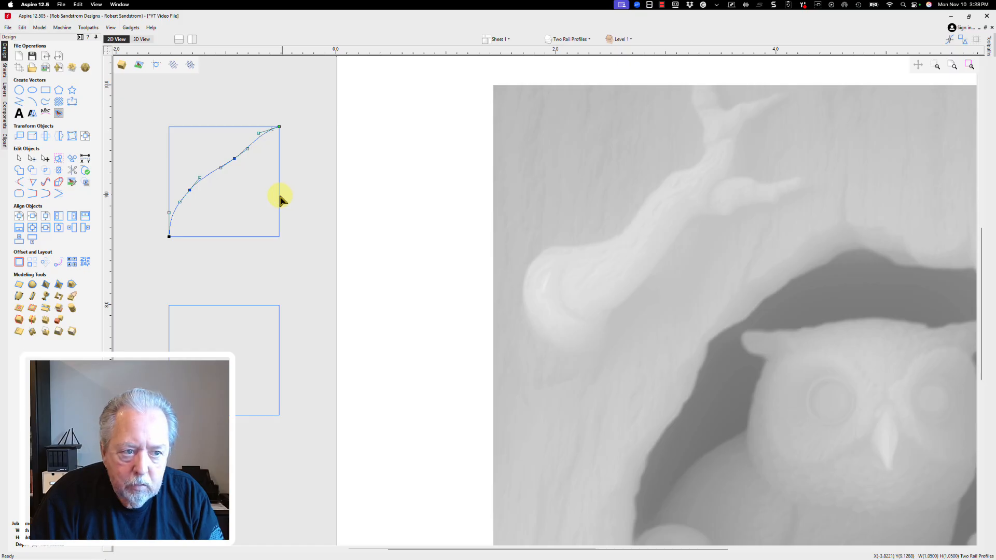
{"action": "key", "text": "n"}
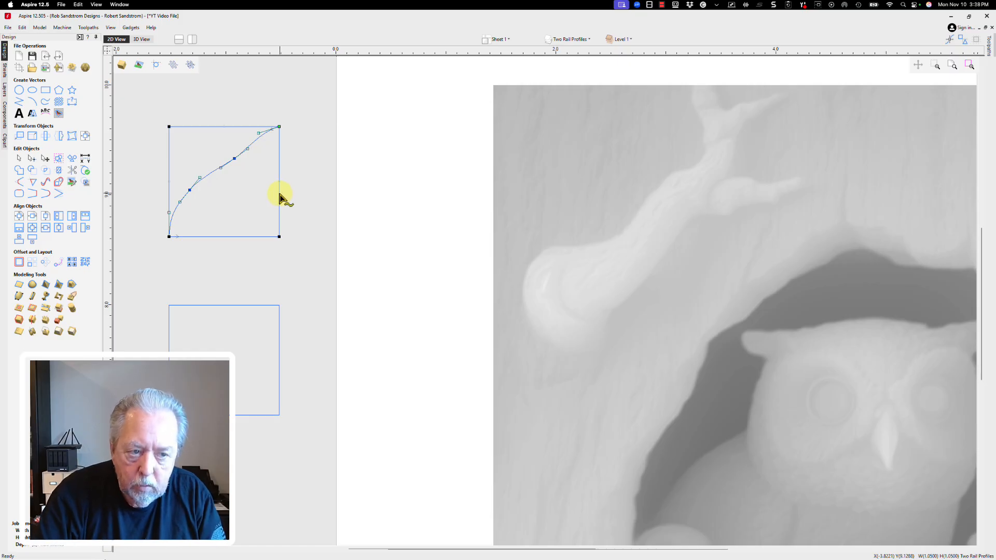
{"action": "key", "text": "n"}
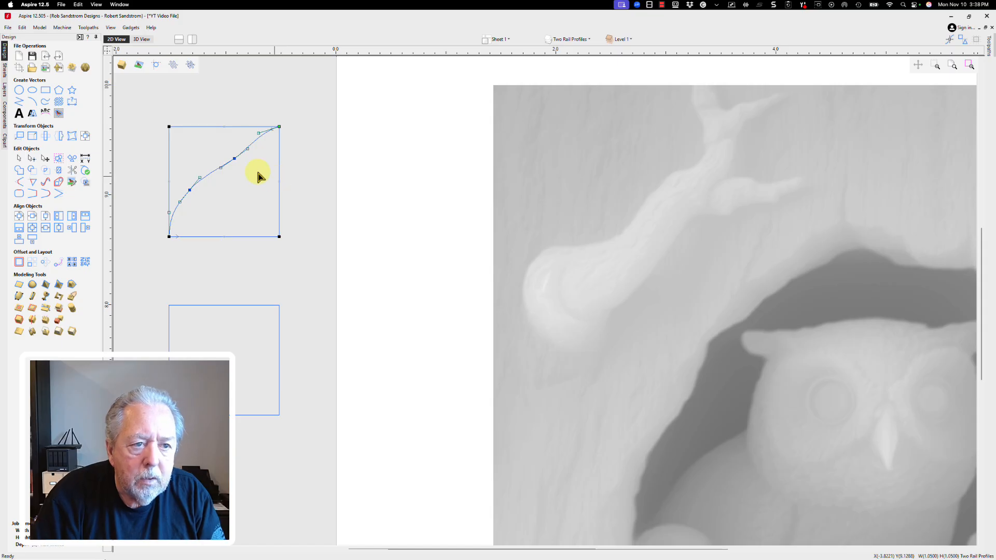
{"action": "right_click", "coordinate": [217, 128]}
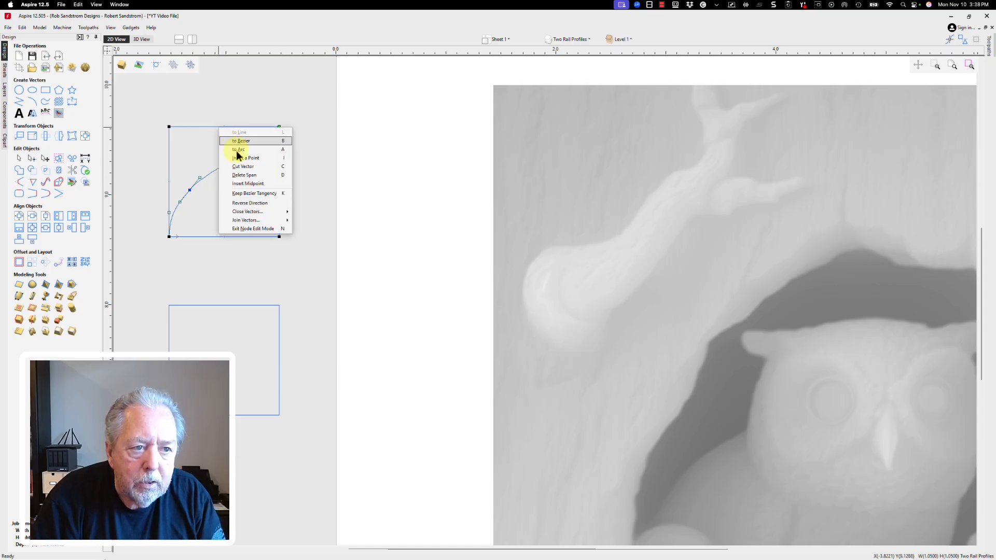
{"action": "left_click", "coordinate": [237, 175]}
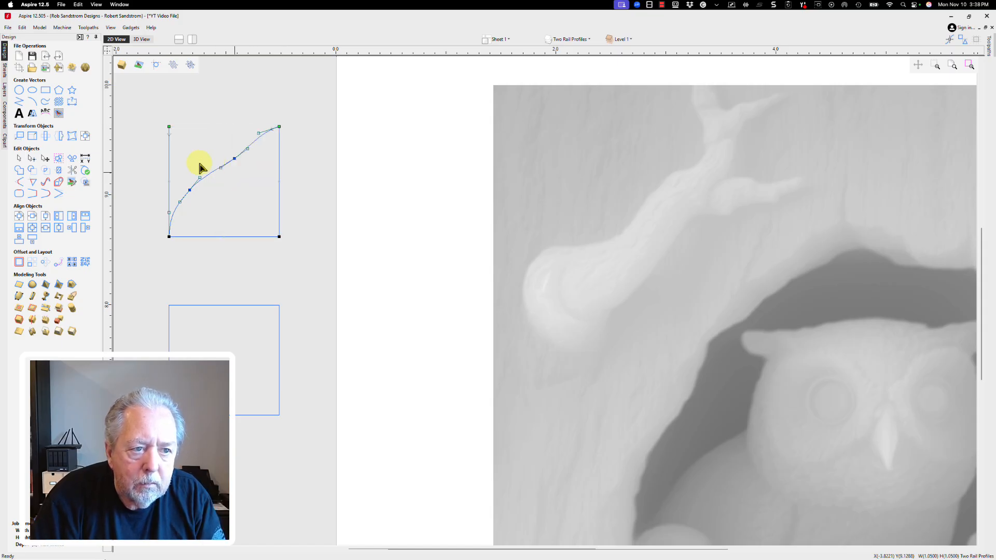
{"action": "right_click", "coordinate": [170, 167]}
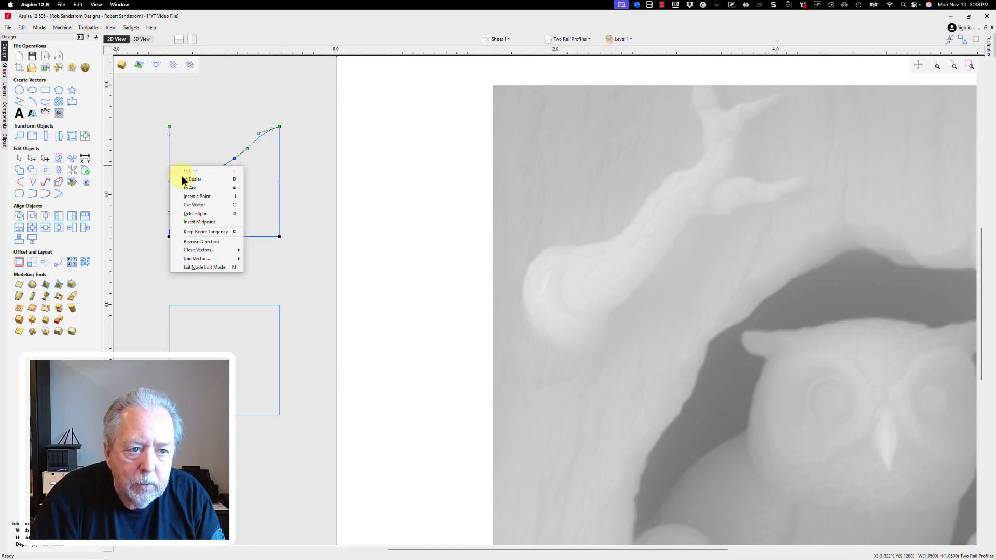
{"action": "left_click", "coordinate": [195, 211]}
{"action": "right_click", "coordinate": [214, 239]}
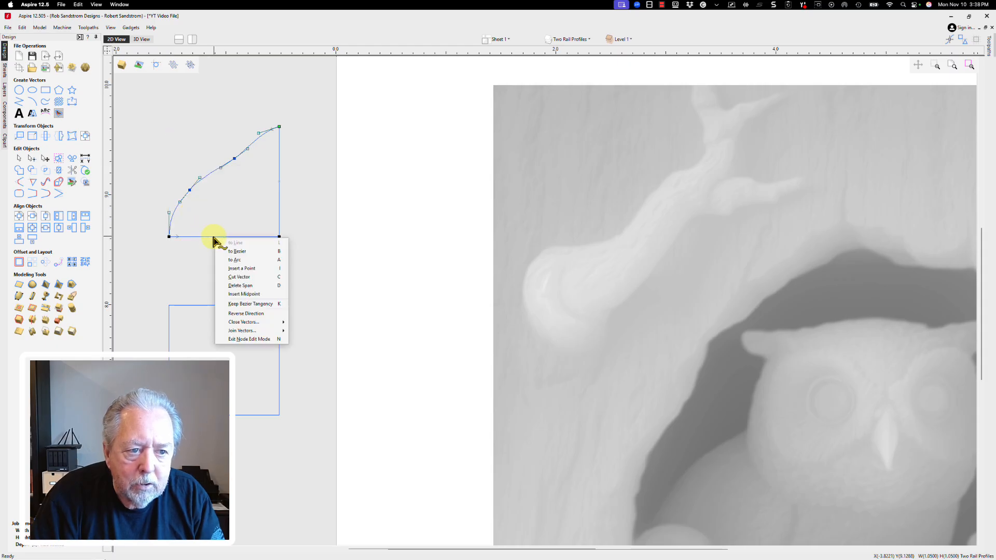
{"action": "left_click", "coordinate": [236, 283]}
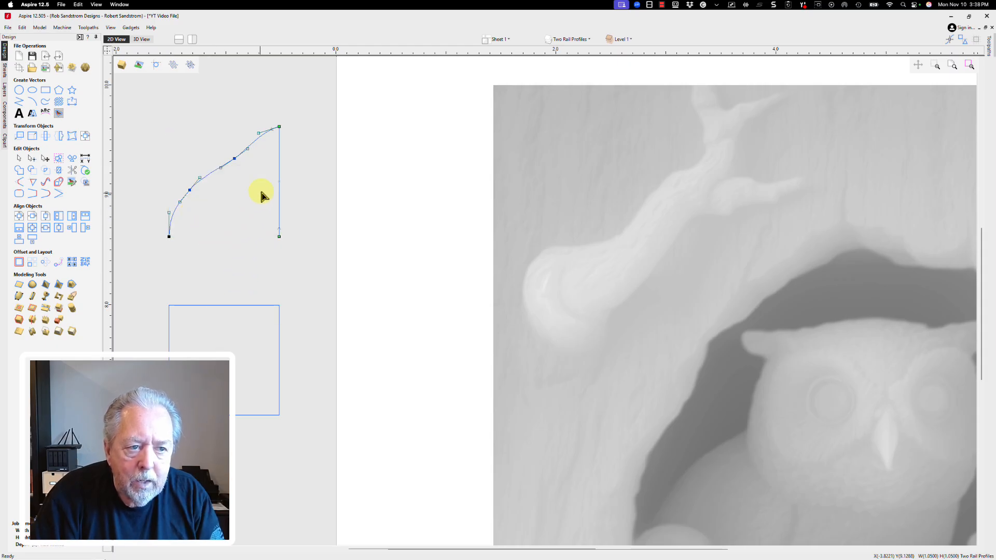
Step: Join the profile curve to the remaining vertical edge by moving their end points together, and exit node editing
{"action": "right_click", "coordinate": [279, 159]}
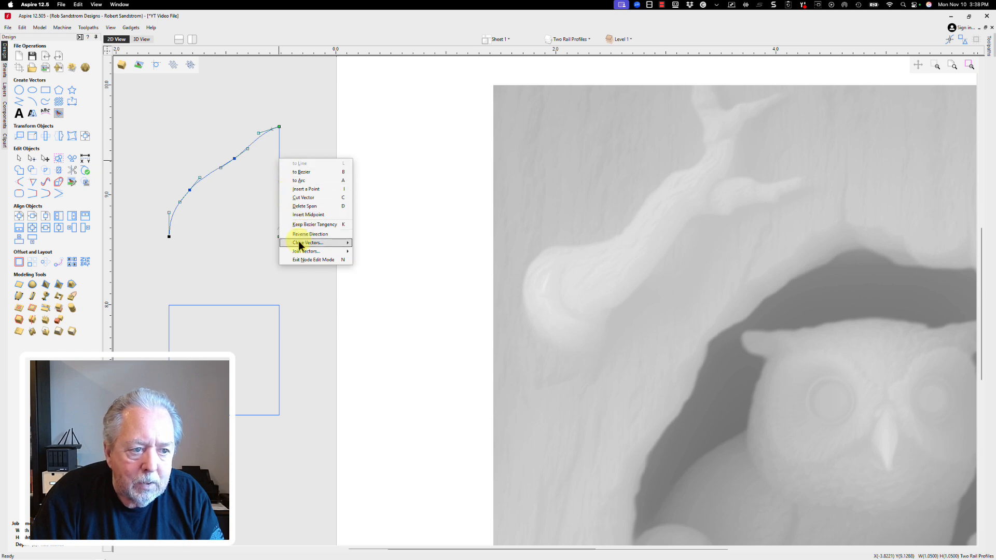
{"action": "mouse_move", "coordinate": [311, 251]}
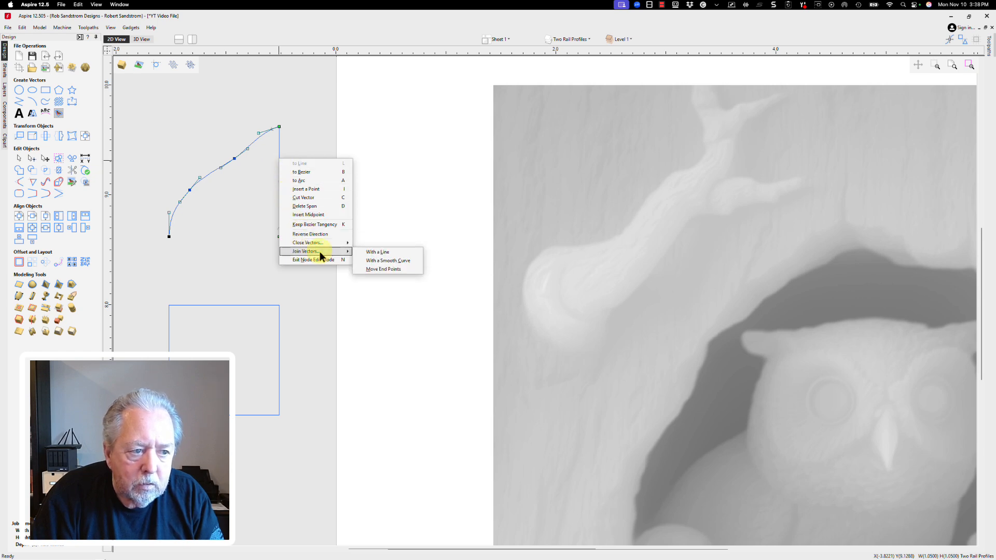
{"action": "left_click", "coordinate": [374, 270]}
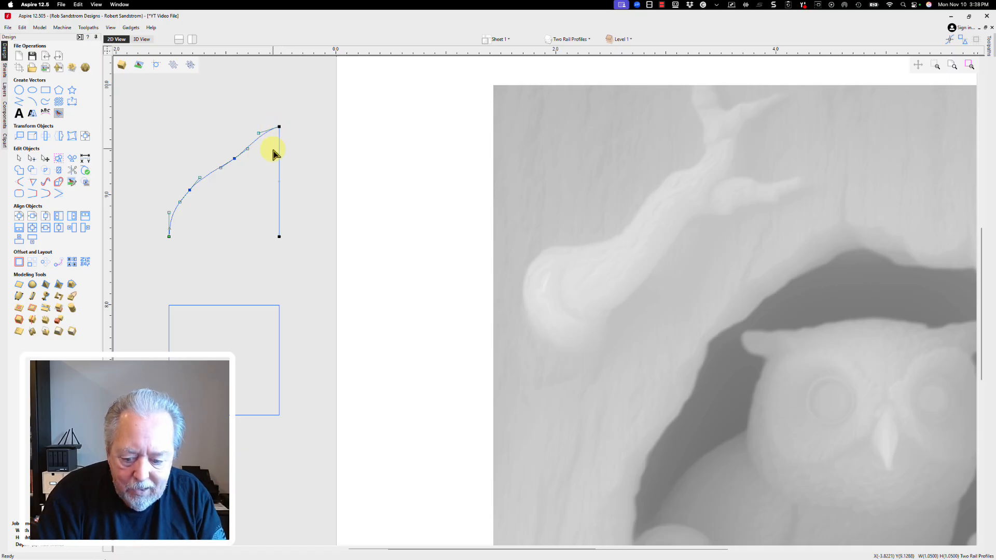
{"action": "key", "text": "n"}
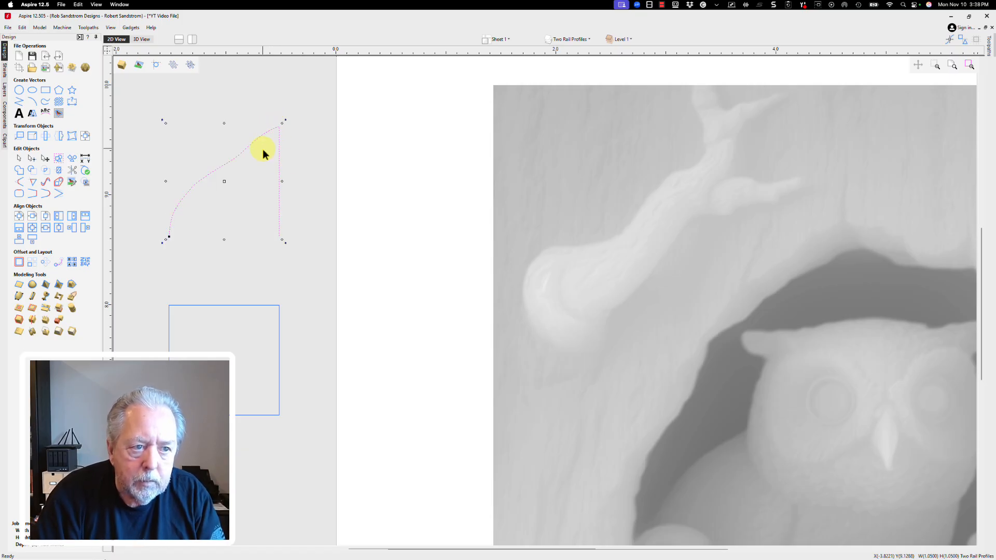
{"action": "left_click", "coordinate": [301, 171]}
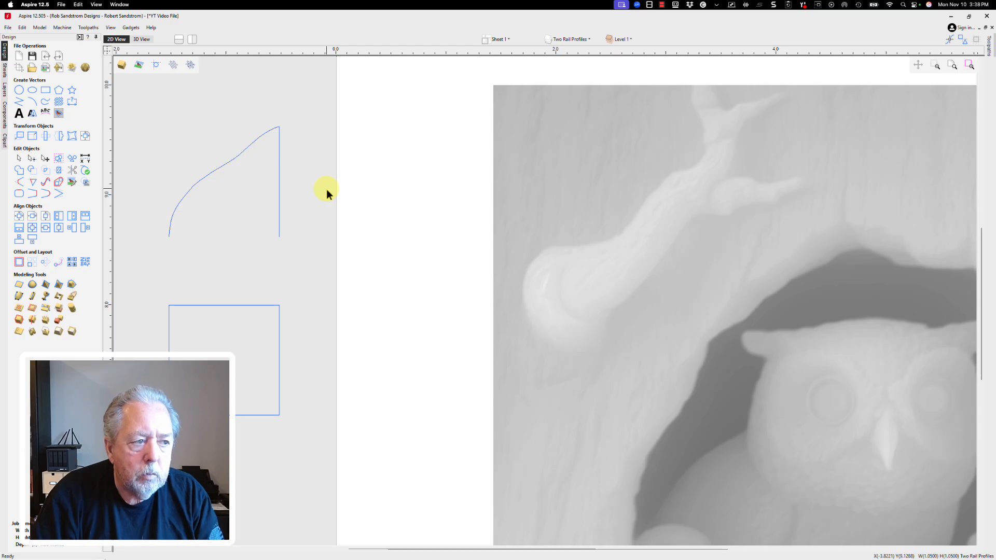
Step: Make Two Rail Rails the active layer
{"action": "scroll", "coordinate": [410, 229], "scroll_direction": "up", "scroll_amount": 2}
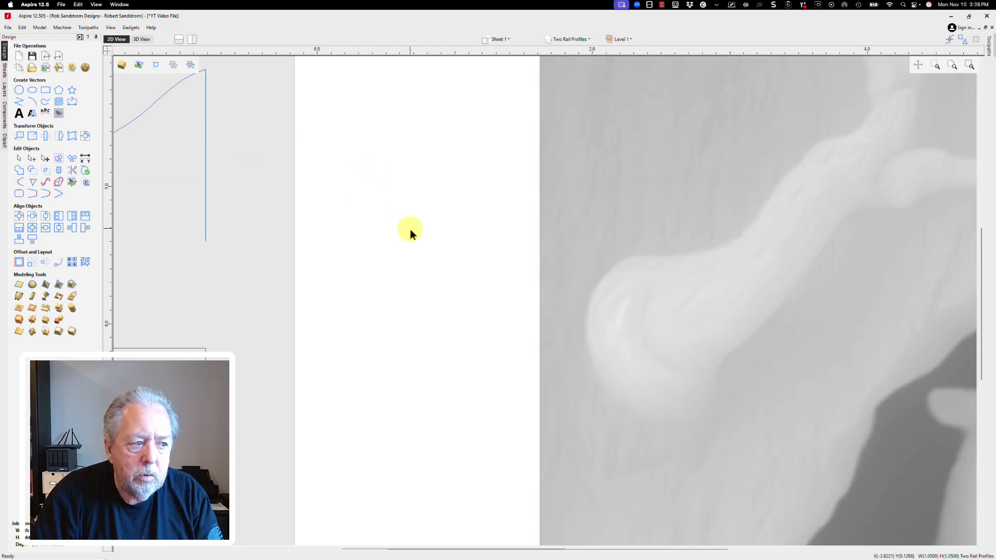
{"action": "scroll", "coordinate": [410, 229], "scroll_direction": "down", "scroll_amount": 4}
{"action": "scroll", "coordinate": [410, 229], "scroll_direction": "down", "scroll_amount": 3}
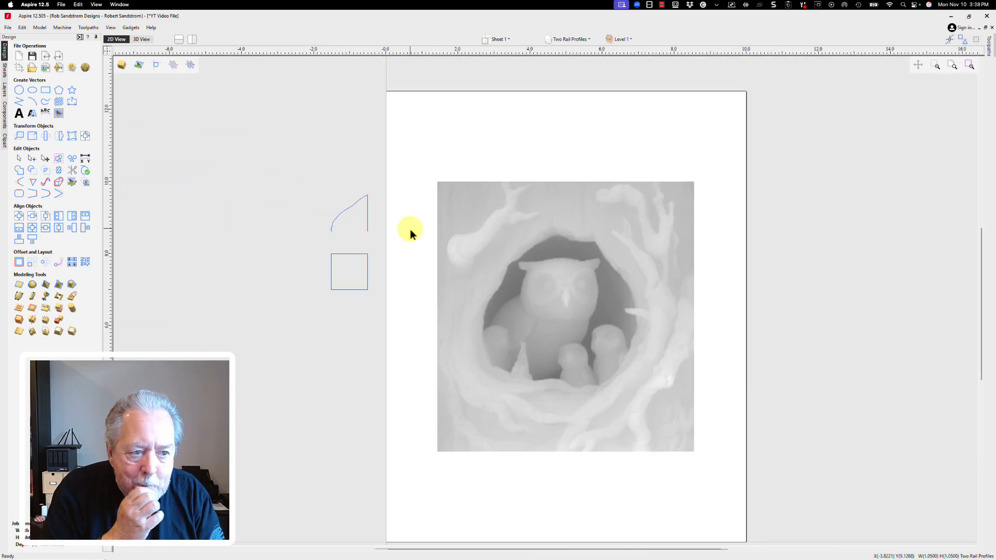
{"action": "left_click", "coordinate": [573, 39]}
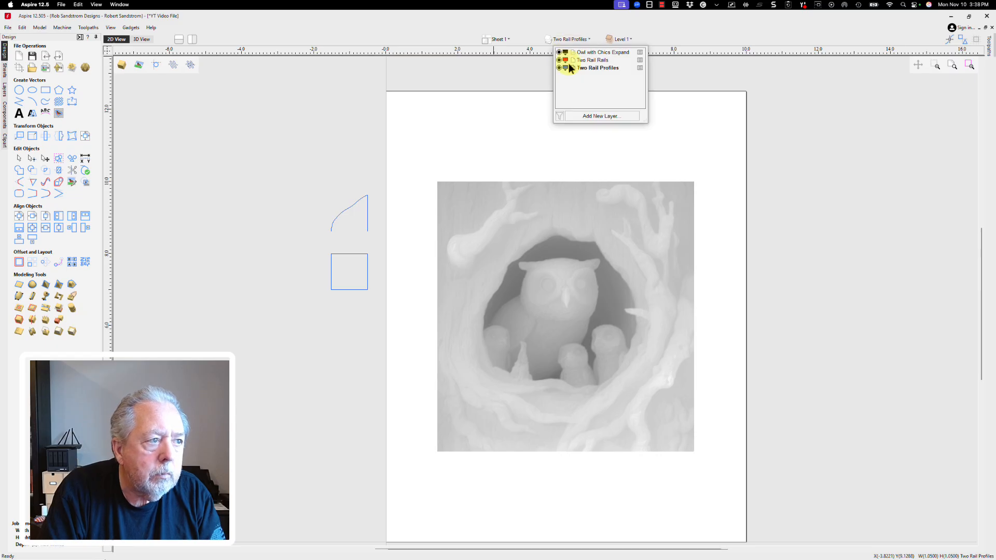
{"action": "left_click", "coordinate": [588, 60]}
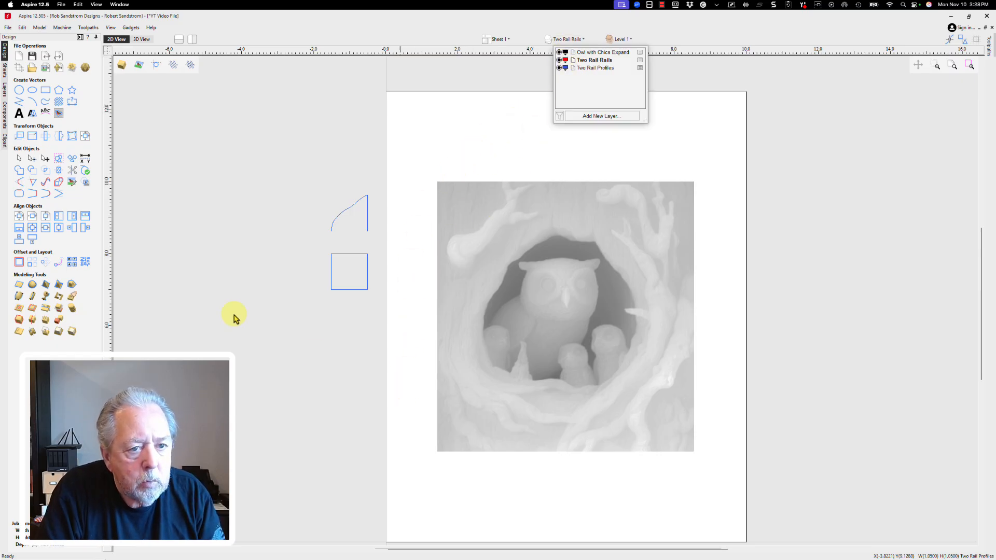
Step: Switch off snapping and draw a slightly wavering open polyline up the owl relief's left edge, from its lower corner to its upper corner
{"action": "left_click", "coordinate": [19, 101]}
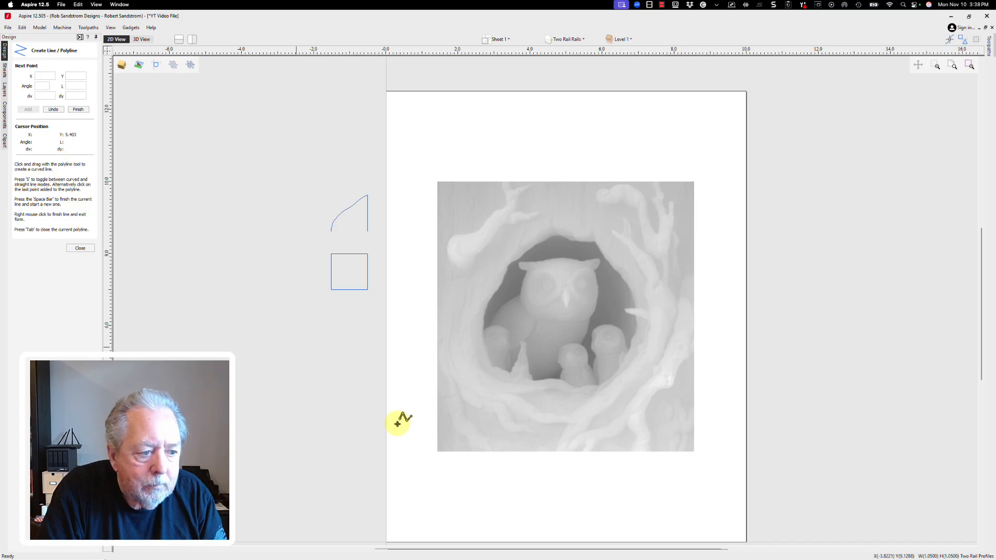
{"action": "left_click", "coordinate": [954, 37]}
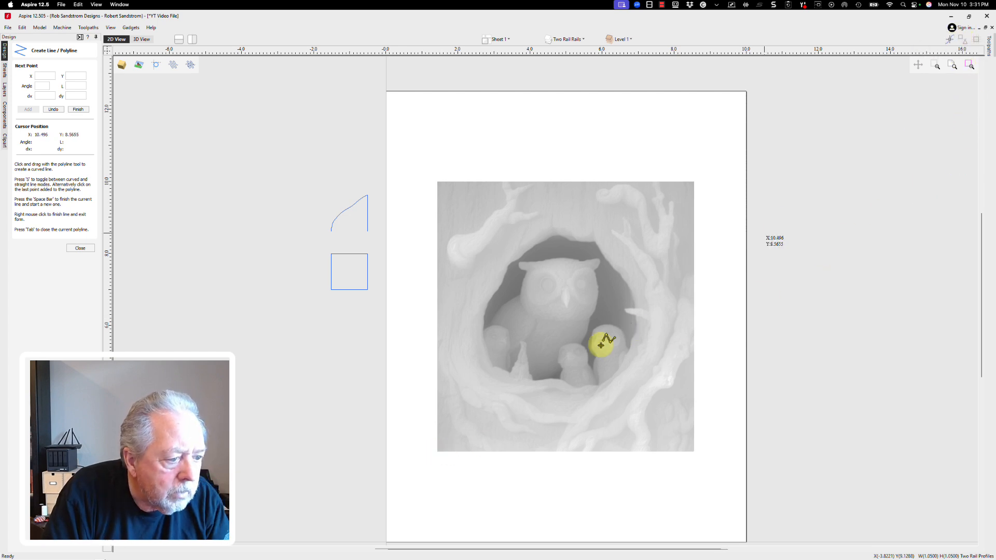
{"action": "left_click", "coordinate": [439, 451]}
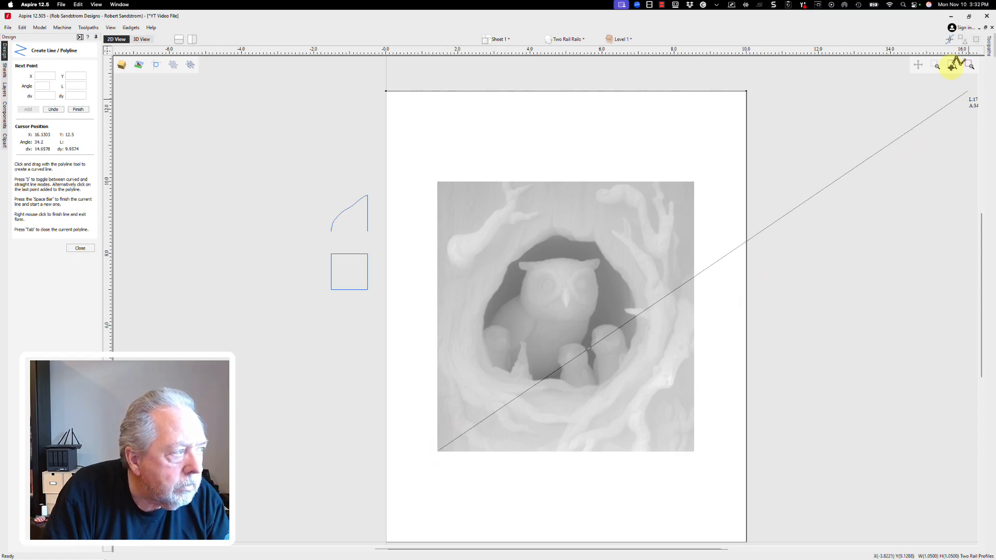
{"action": "left_click", "coordinate": [440, 359]}
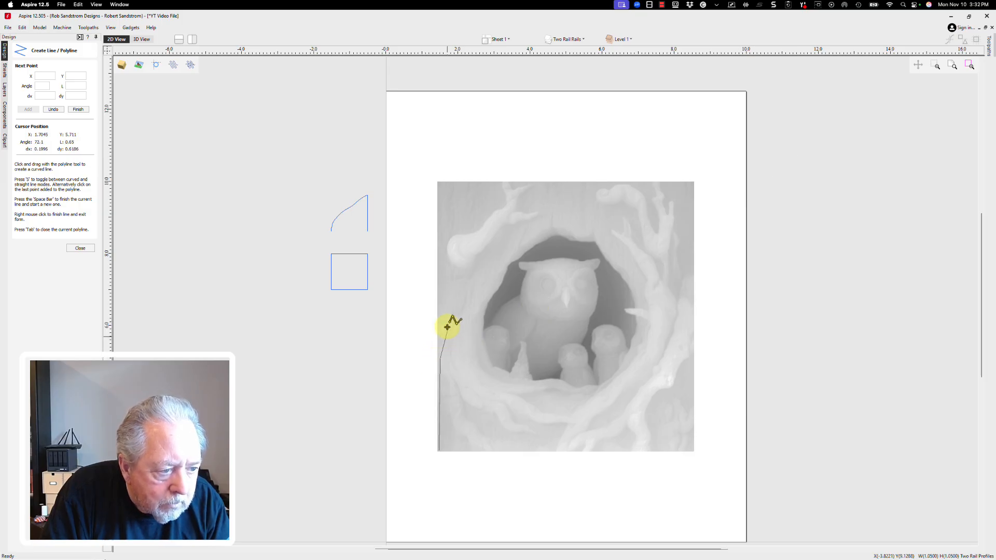
{"action": "left_click", "coordinate": [438, 299]}
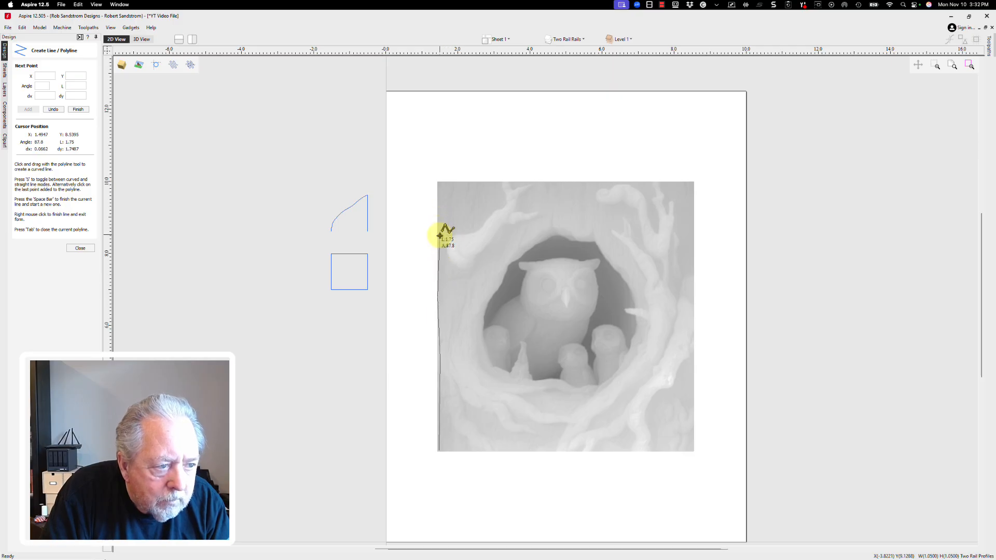
{"action": "left_click", "coordinate": [440, 235]}
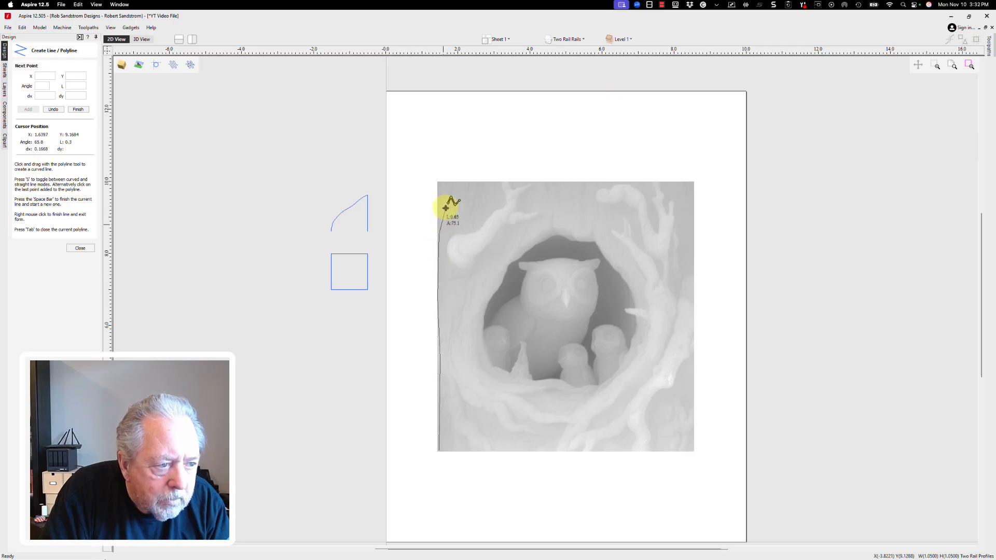
{"action": "left_click", "coordinate": [438, 182]}
{"action": "right_click", "coordinate": [439, 182]}
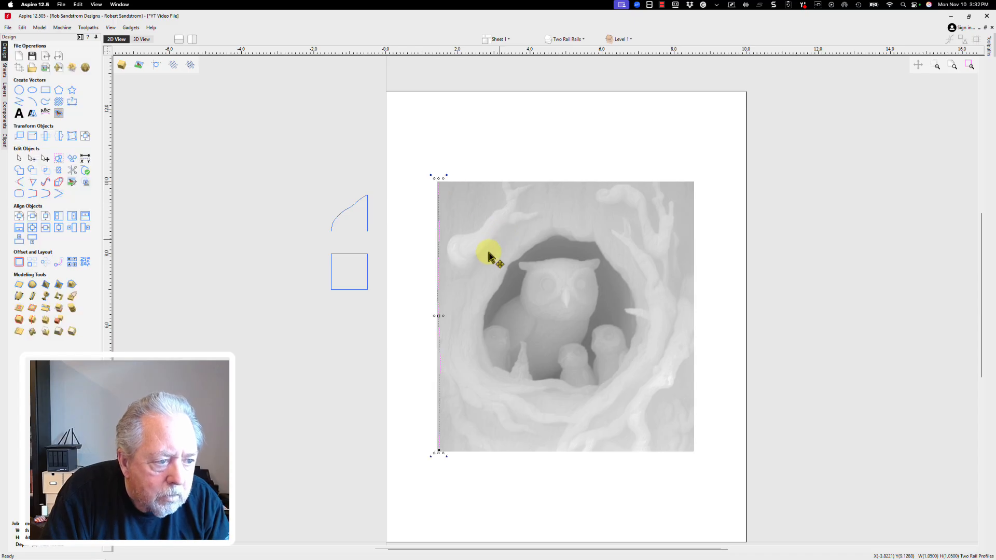
Step: Smooth the new rail's intermediate nodes and nudge its lower node slightly outward to sit on the relief's edge
{"action": "key", "text": "n"}
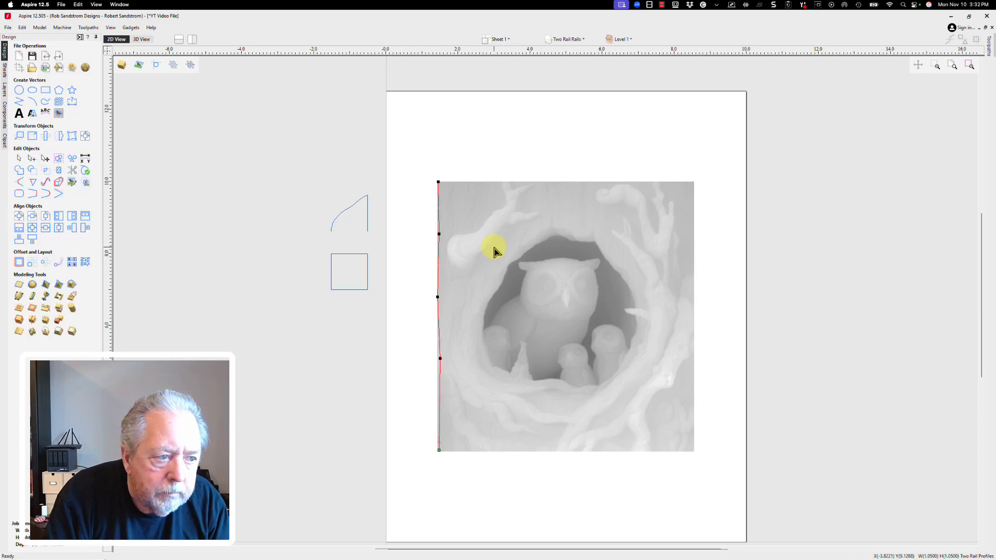
{"action": "left_click_drag", "start_coordinate": [412, 255], "coordinate": [469, 414]}
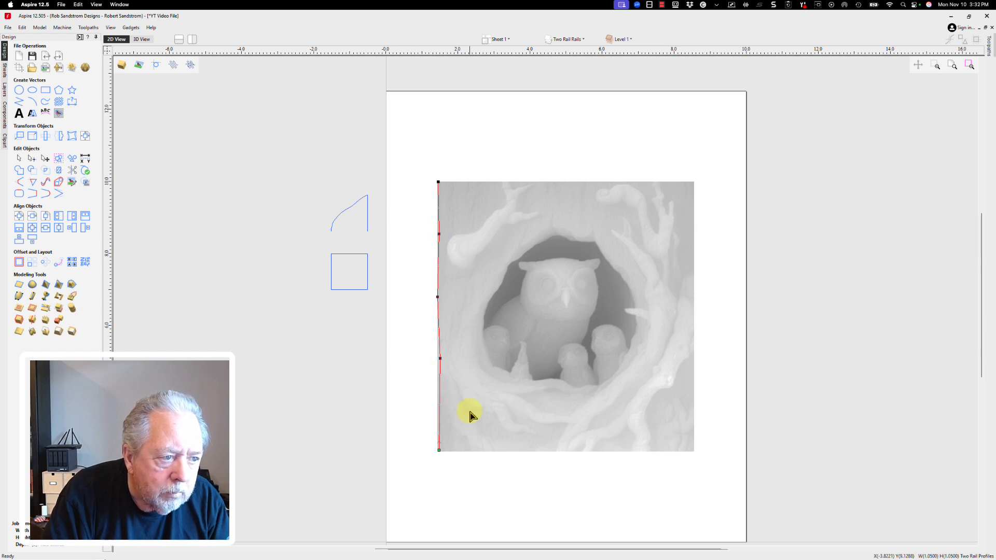
{"action": "key", "text": "s"}
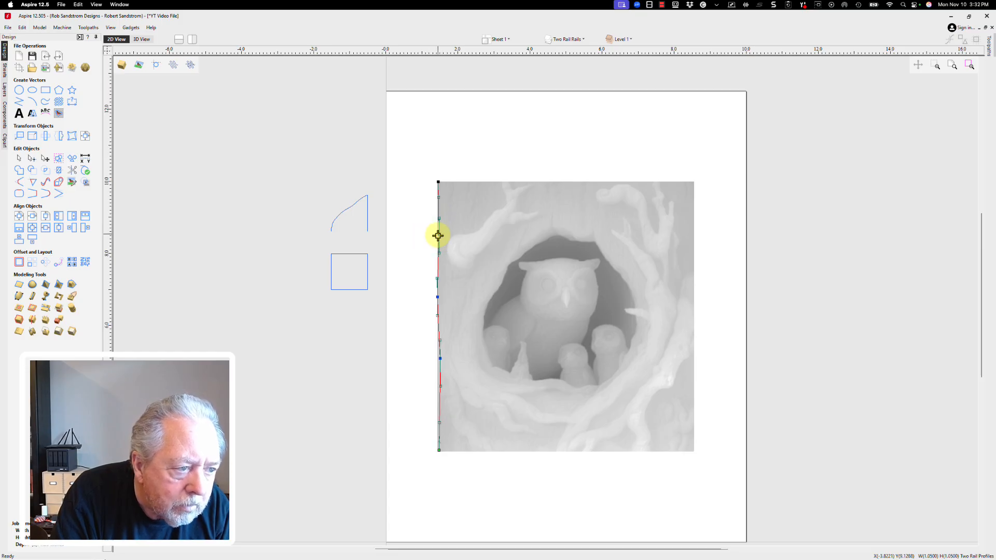
{"action": "left_click", "coordinate": [441, 360]}
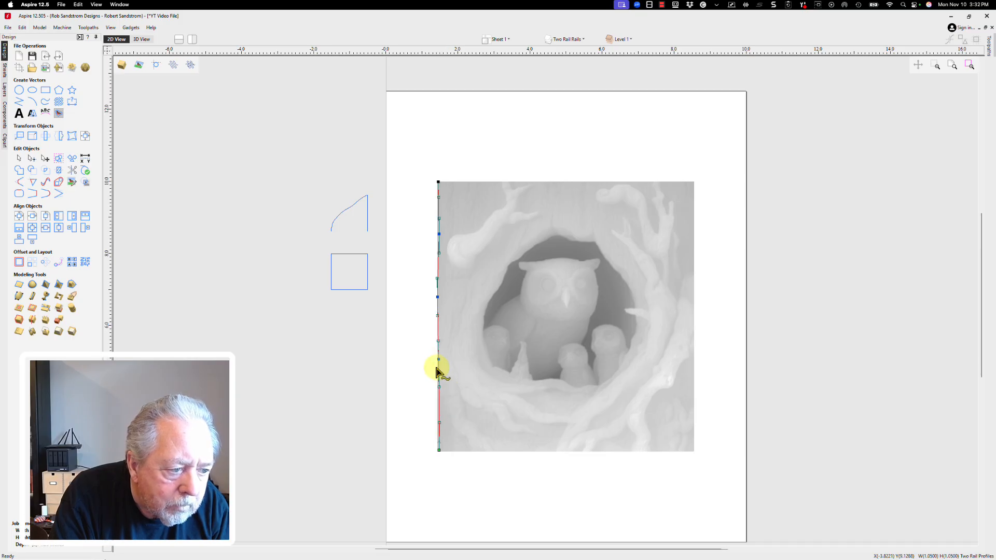
{"action": "left_click", "coordinate": [417, 351]}
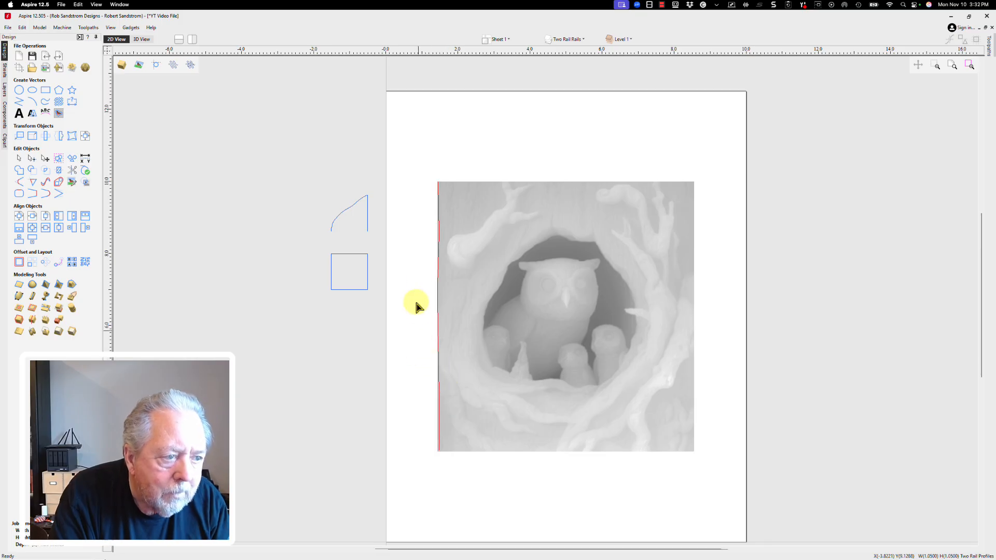
Step: Offset the rail vector 1 inch to the left, keeping the original, and clear the node editing
{"action": "left_click", "coordinate": [439, 276]}
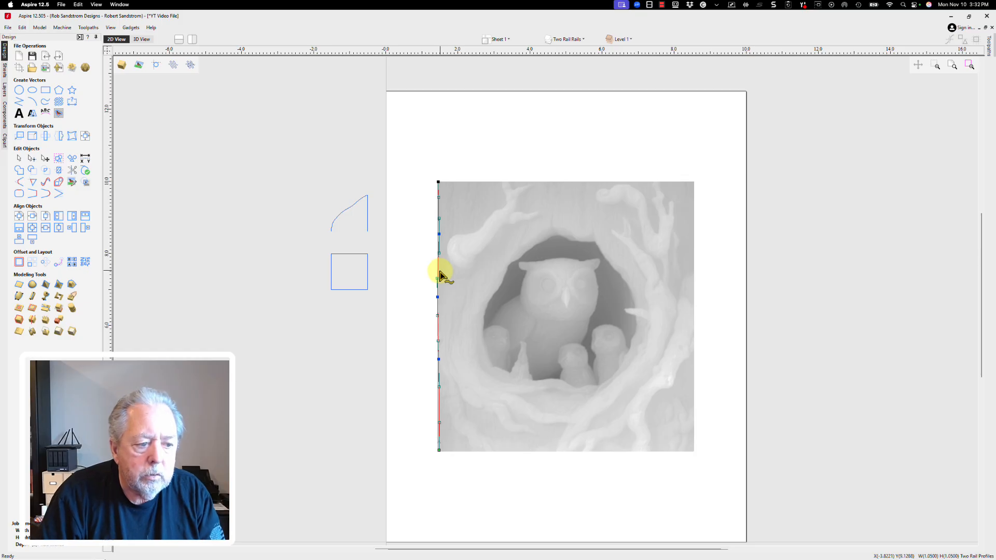
{"action": "left_click", "coordinate": [19, 263]}
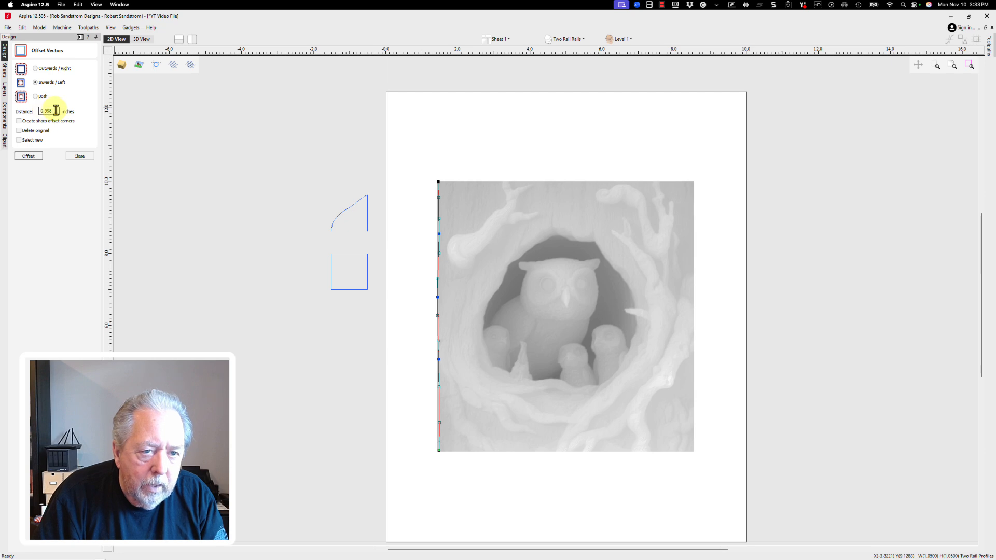
{"action": "left_click_drag", "start_coordinate": [58, 111], "coordinate": [30, 109]}
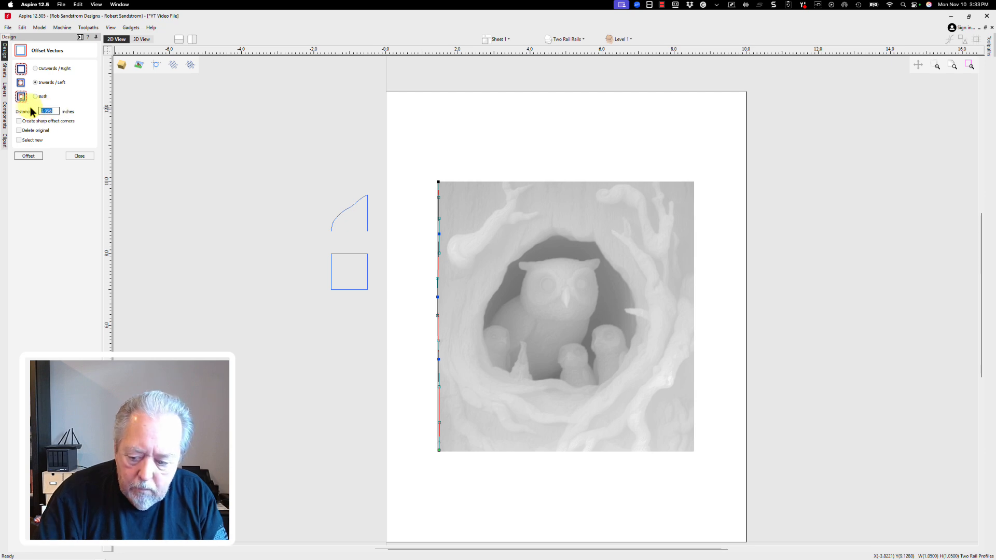
{"action": "type", "text": "1"}
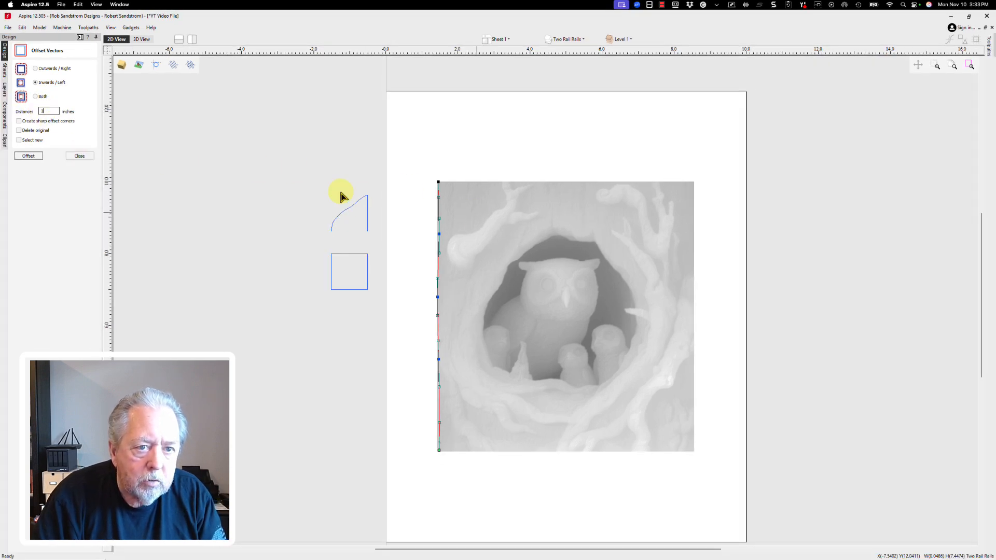
{"action": "left_click", "coordinate": [28, 156]}
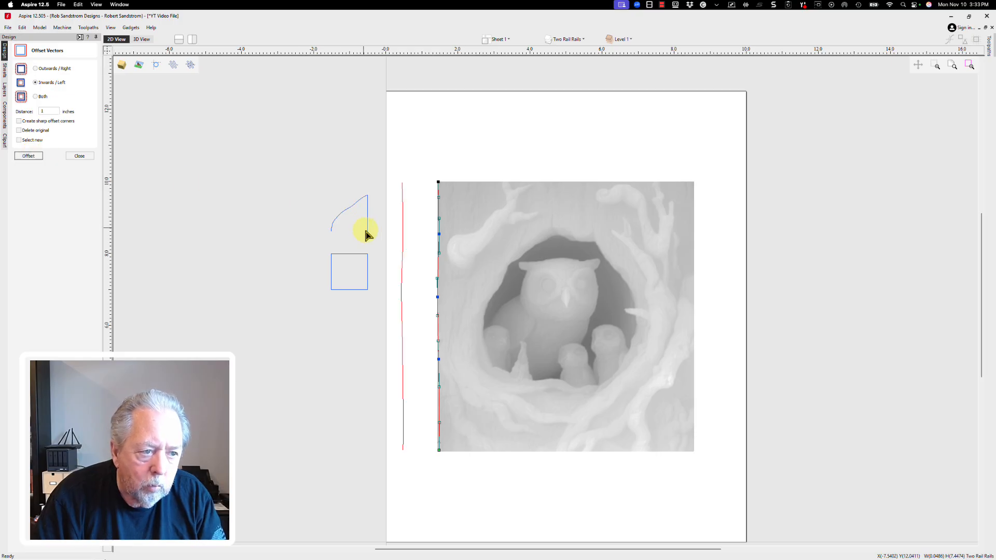
{"action": "left_click", "coordinate": [81, 156]}
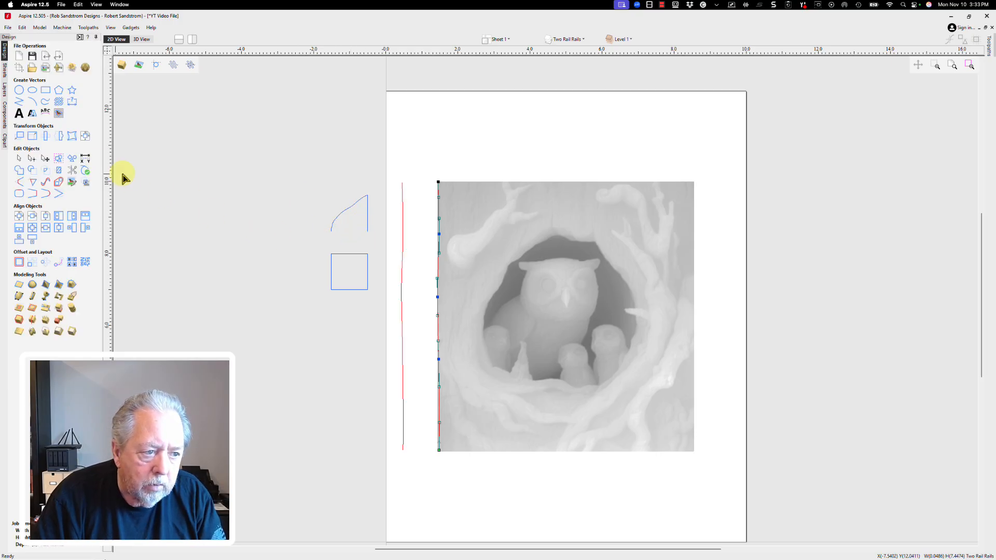
{"action": "left_click", "coordinate": [277, 439]}
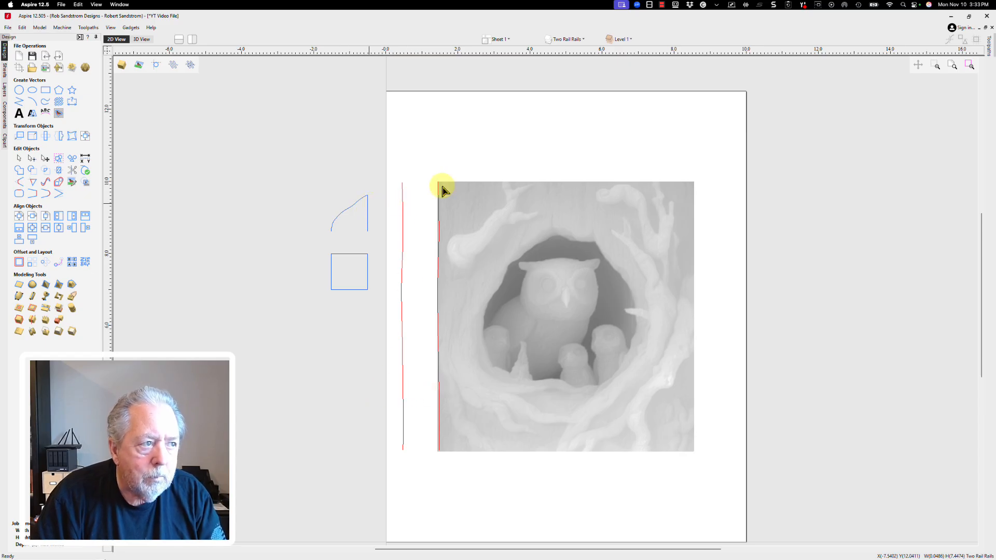
Step: Add a new layer named Live Edge and set its colour to dark green
{"action": "left_click", "coordinate": [564, 41]}
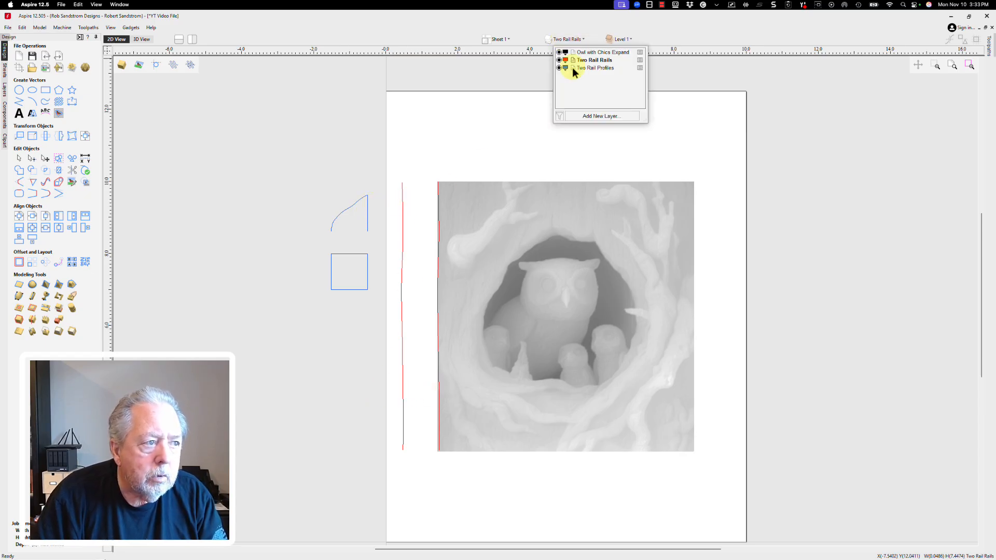
{"action": "left_click", "coordinate": [588, 116]}
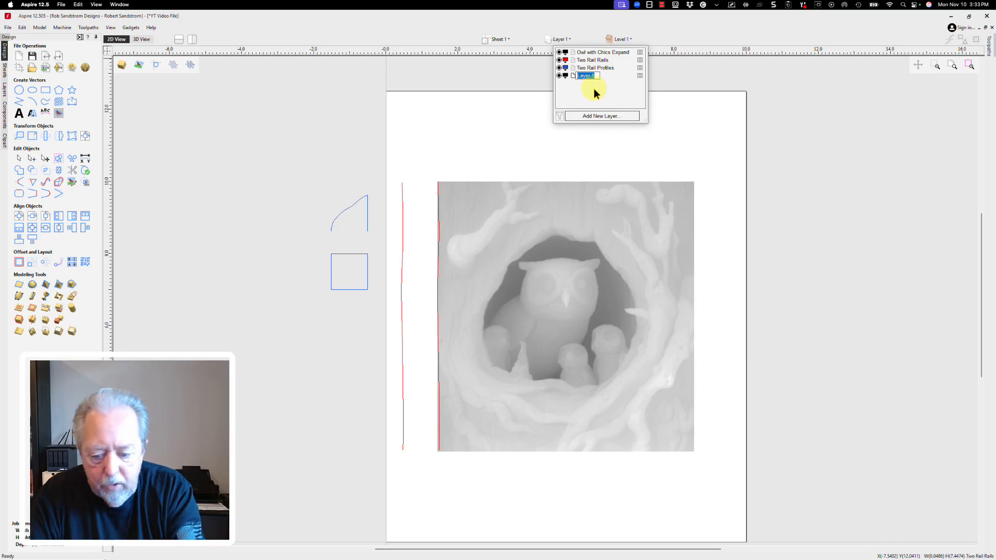
{"action": "type", "text": "Live E"}
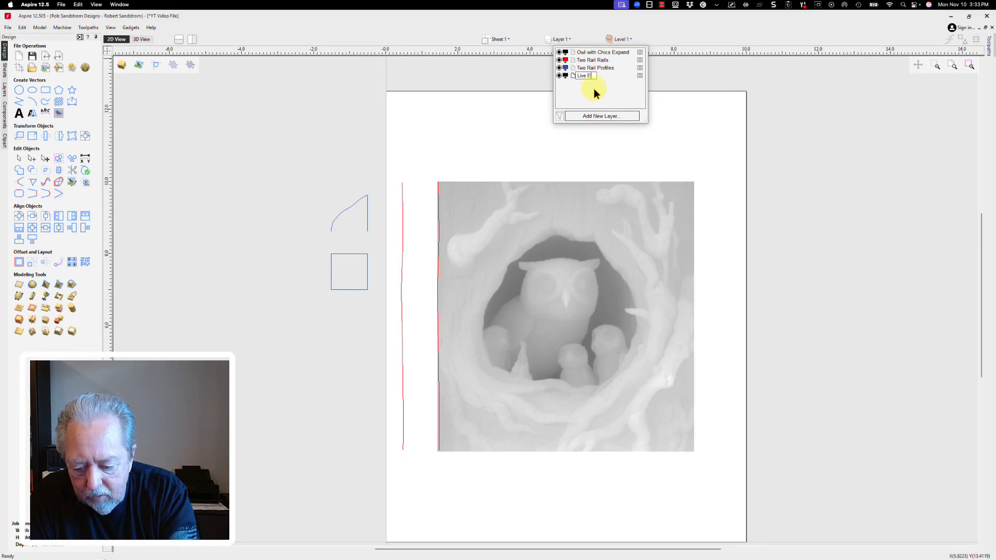
{"action": "type", "text": "dge"}
{"action": "key", "text": "Return"}
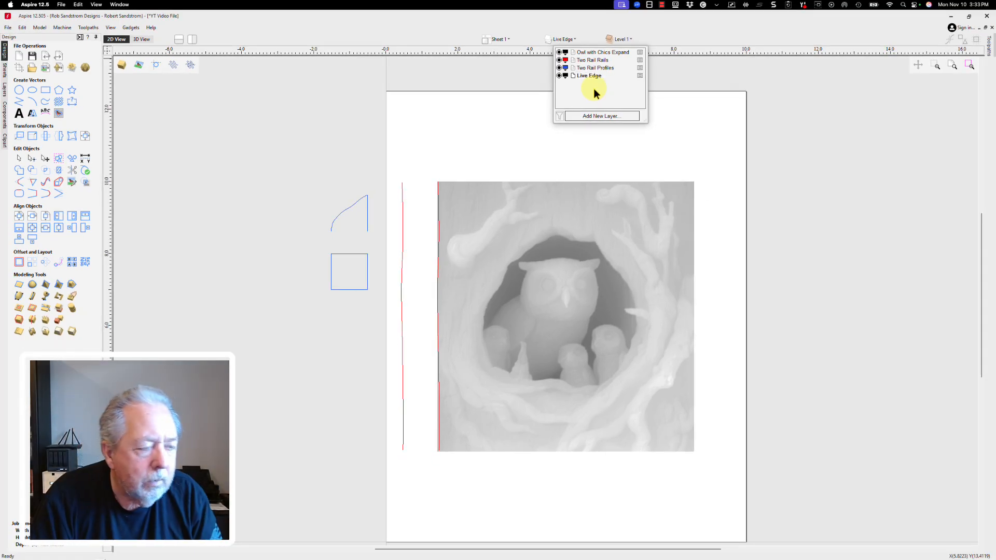
{"action": "left_click", "coordinate": [566, 76]}
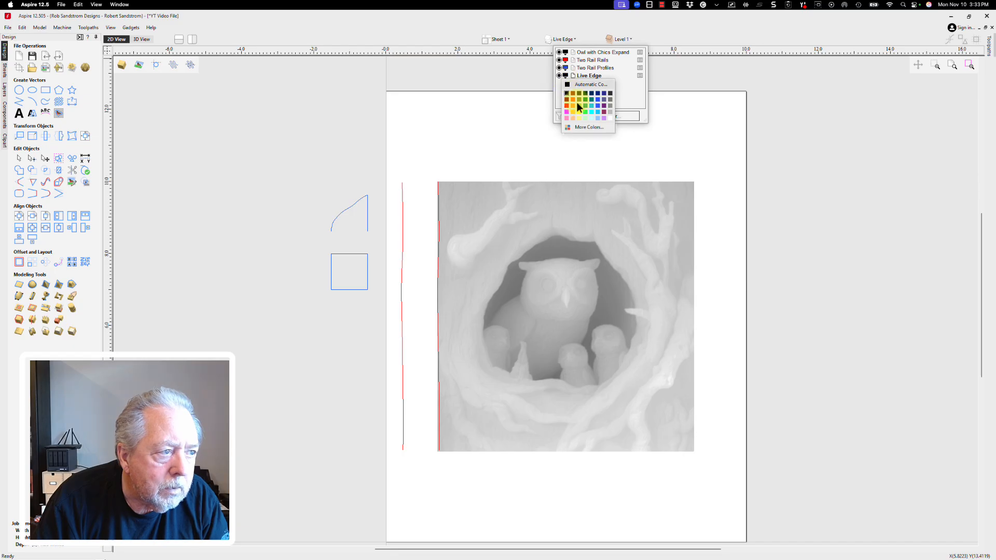
{"action": "left_click", "coordinate": [584, 102]}
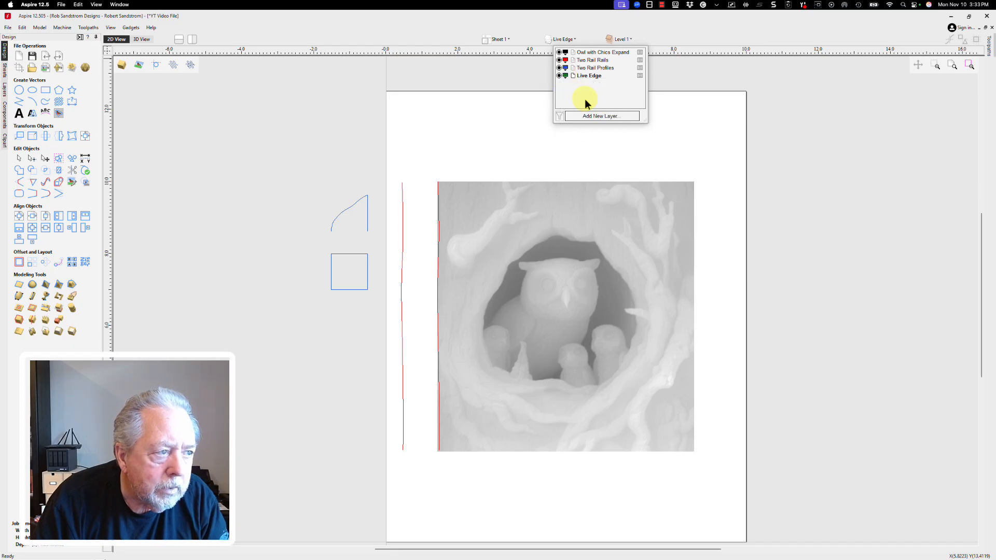
{"action": "left_click", "coordinate": [527, 114]}
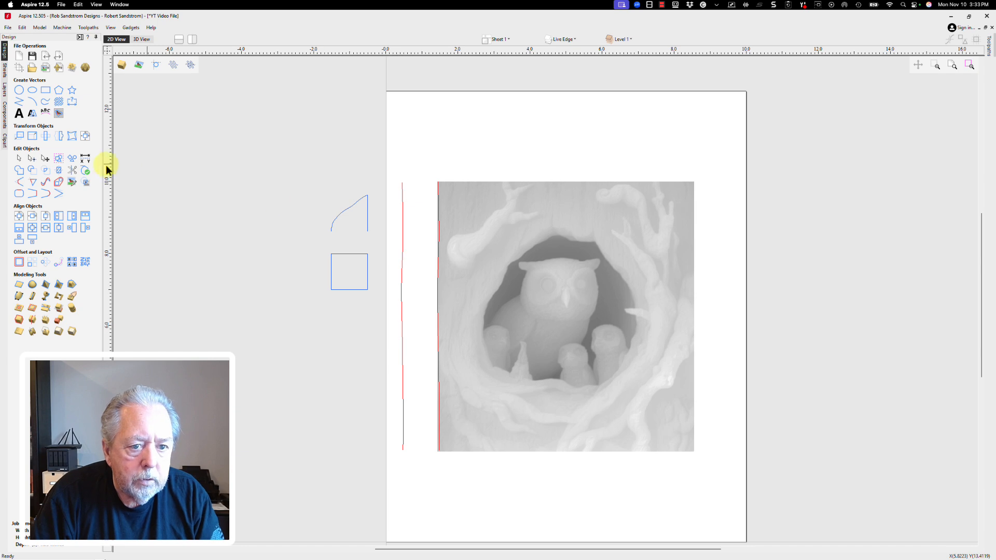
Step: Start a Two Rail Sweep using the rail on the relief's left edge and its offset copy as drive rails
{"action": "left_click", "coordinate": [32, 297]}
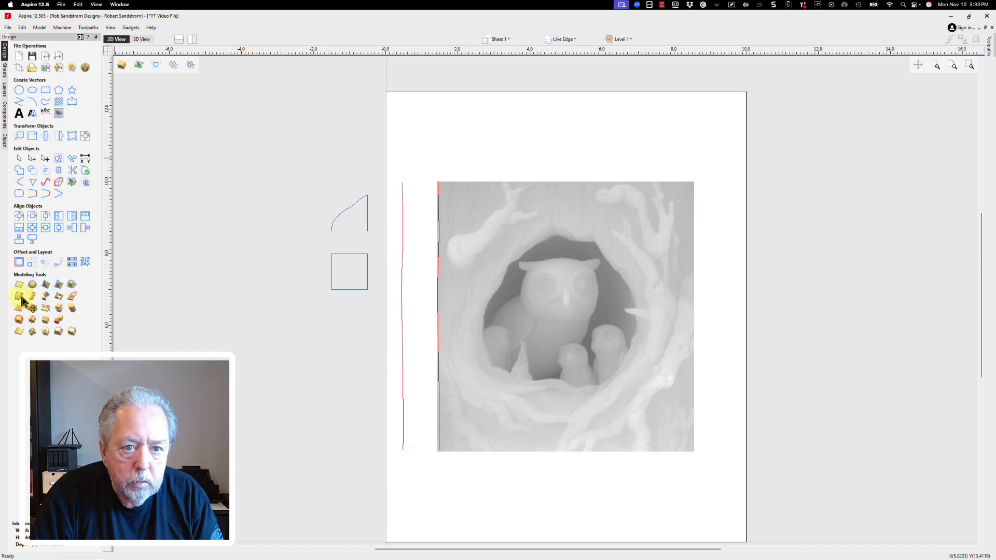
{"action": "left_click", "coordinate": [438, 294]}
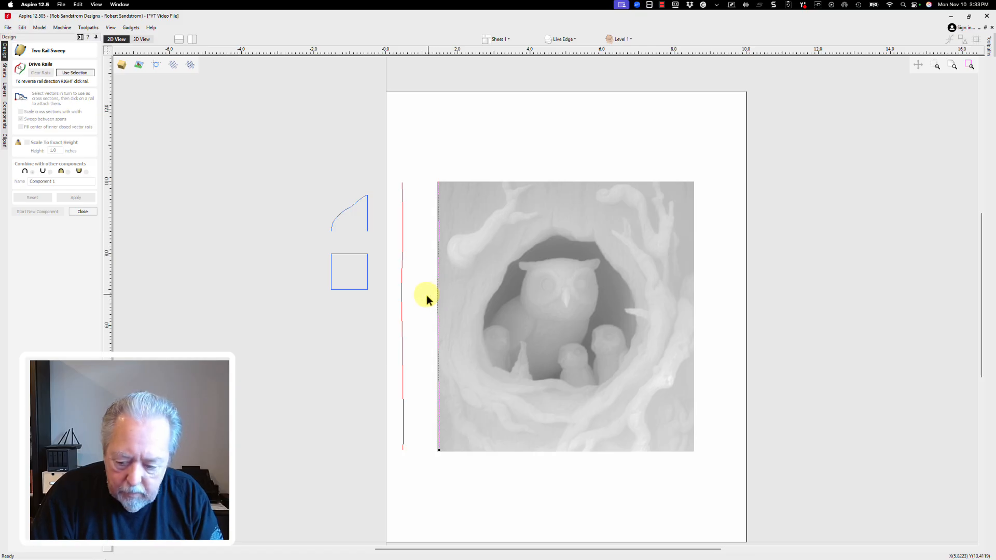
{"action": "left_click", "coordinate": [402, 292], "text": "shift"}
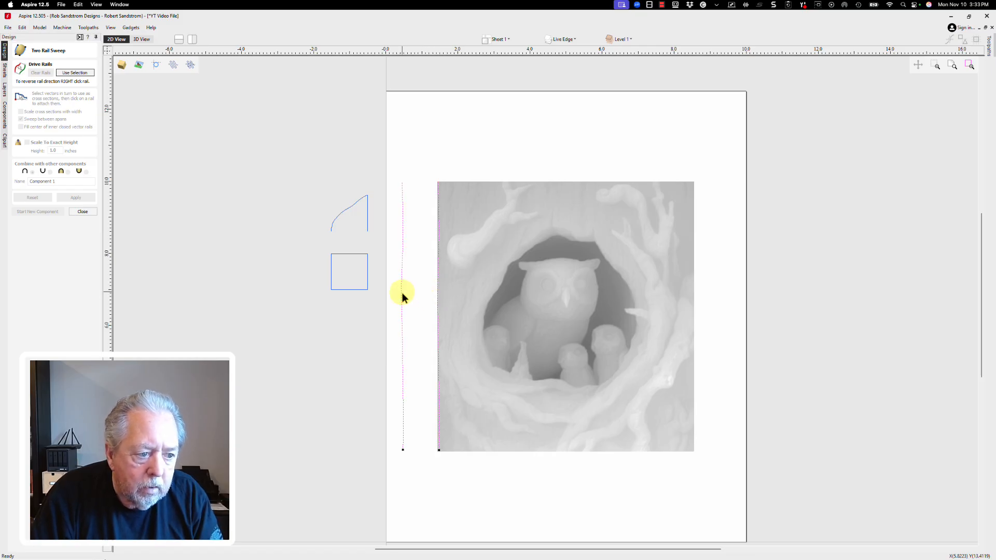
{"action": "left_click", "coordinate": [73, 74]}
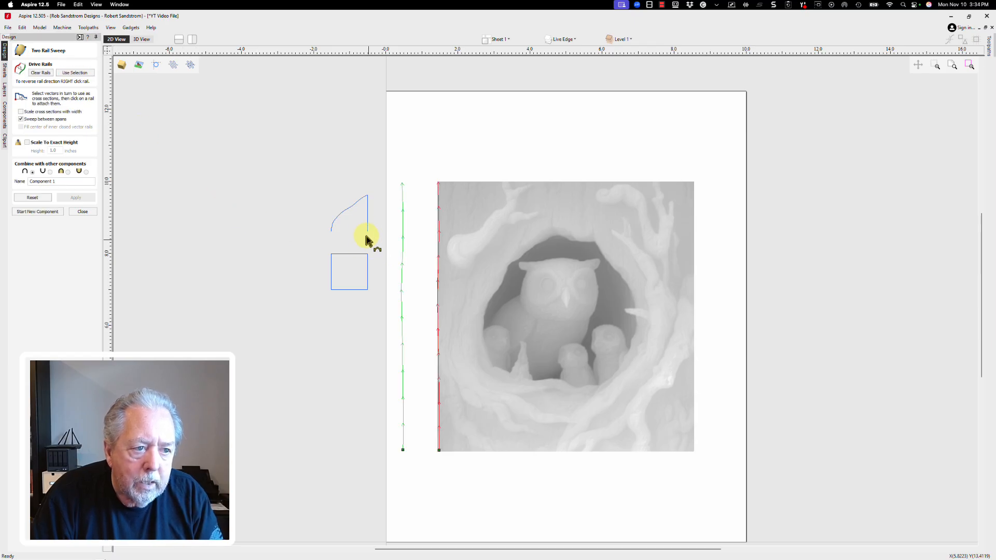
Step: Use the curved profile as the sweep's cross section, name the component Left Edge, and apply the sweep
{"action": "left_click", "coordinate": [357, 207]}
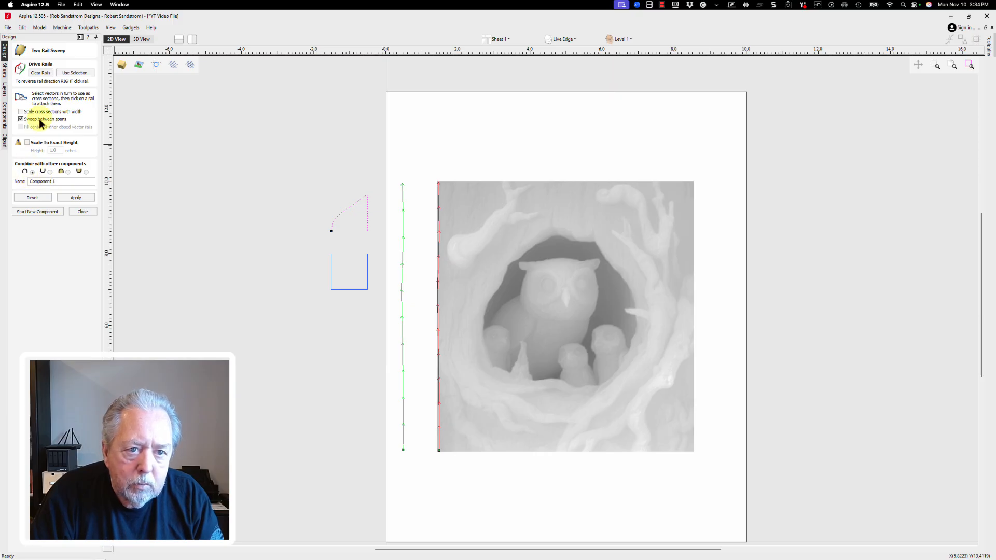
{"action": "left_click_drag", "start_coordinate": [60, 181], "coordinate": [17, 178]}
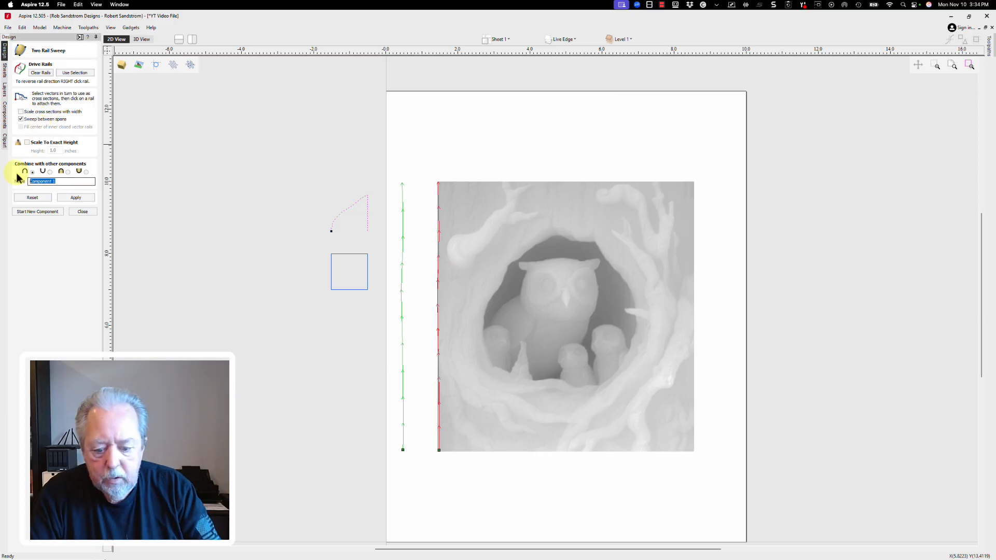
{"action": "type", "text": "Left Ed"}
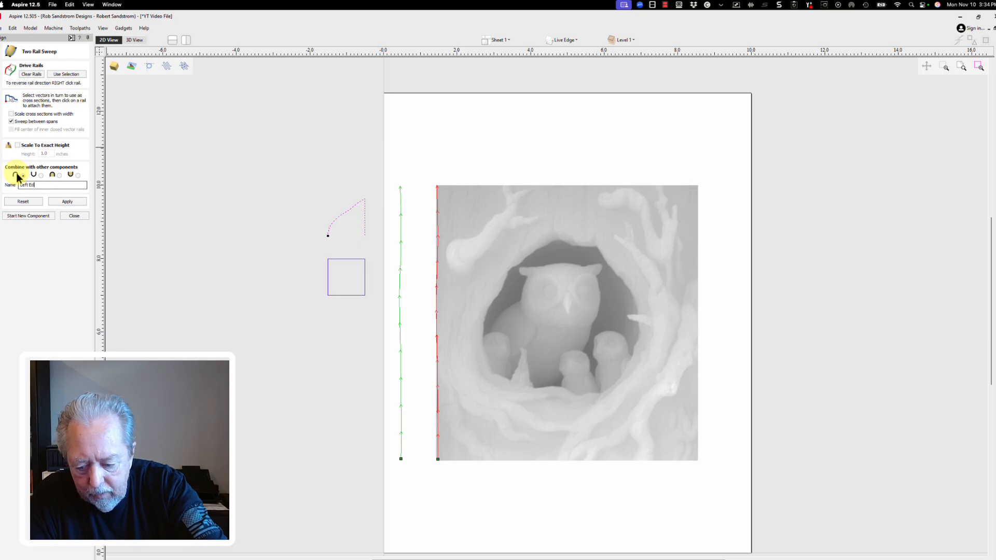
{"action": "type", "text": "ge"}
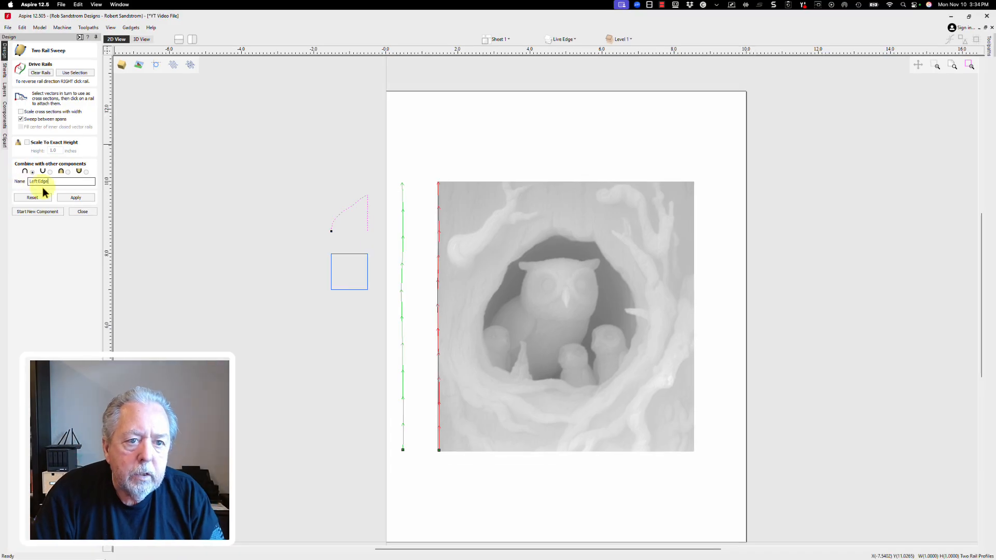
{"action": "left_click", "coordinate": [63, 198]}
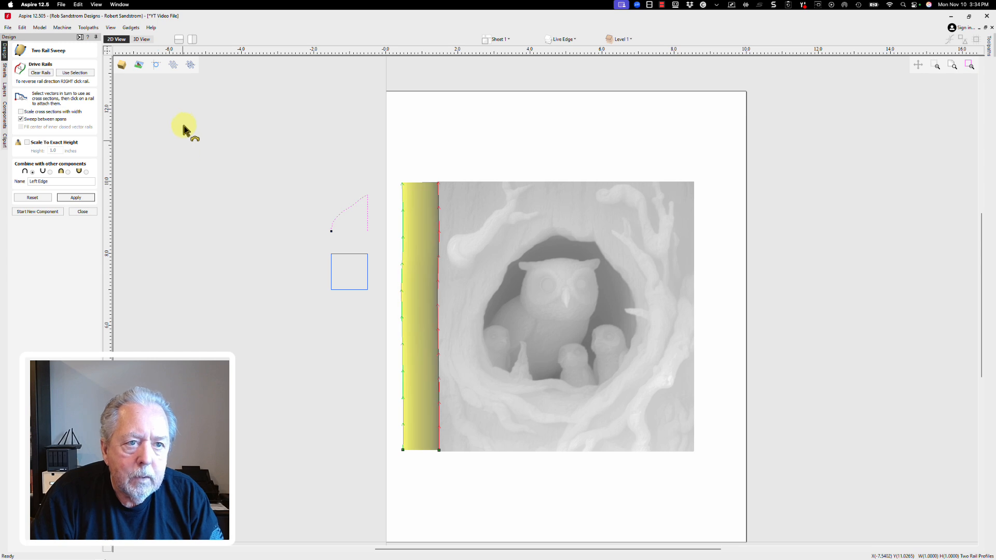
Step: Check the left edge sweep in 3D, reset it, and clear its drive rails
{"action": "left_click", "coordinate": [145, 41]}
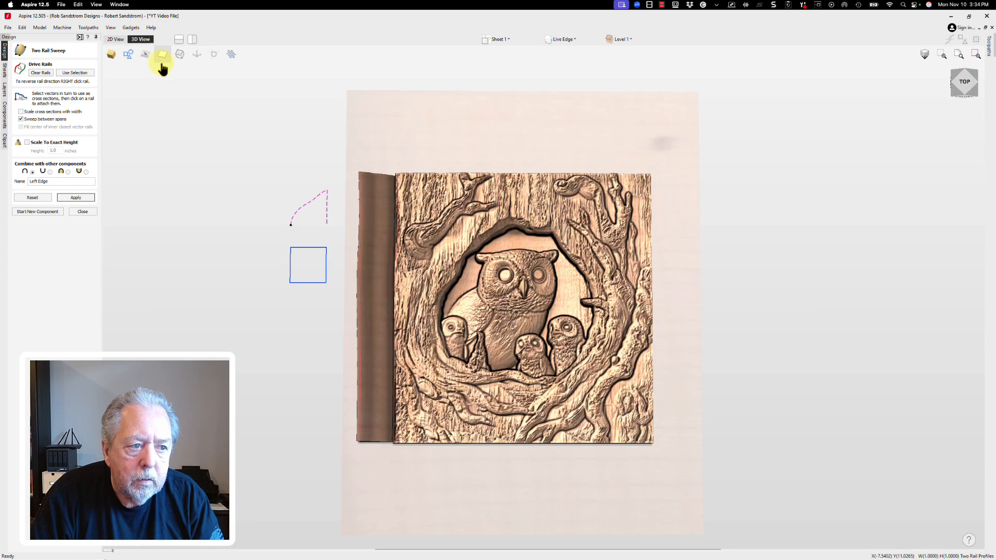
{"action": "left_click_drag", "start_coordinate": [380, 474], "coordinate": [364, 415]}
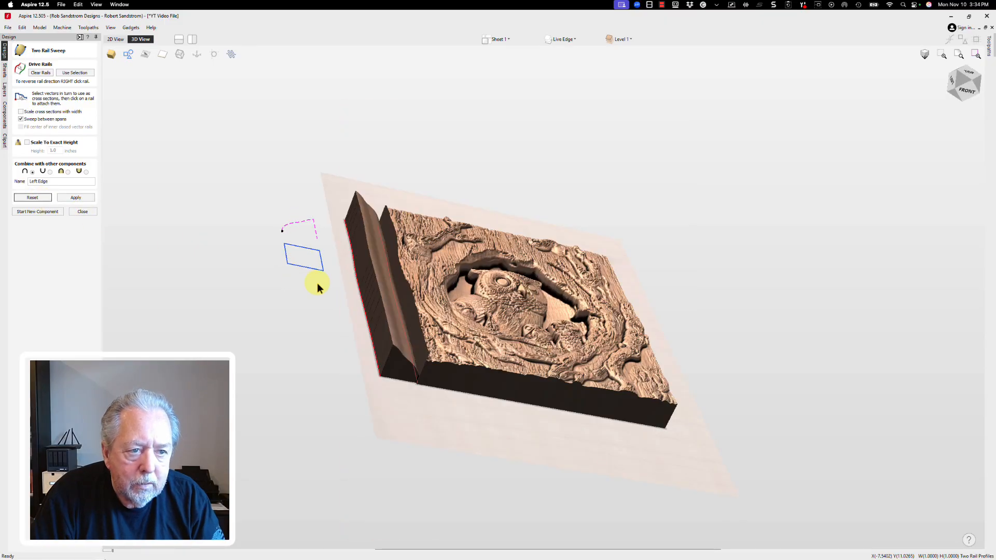
{"action": "left_click", "coordinate": [113, 39]}
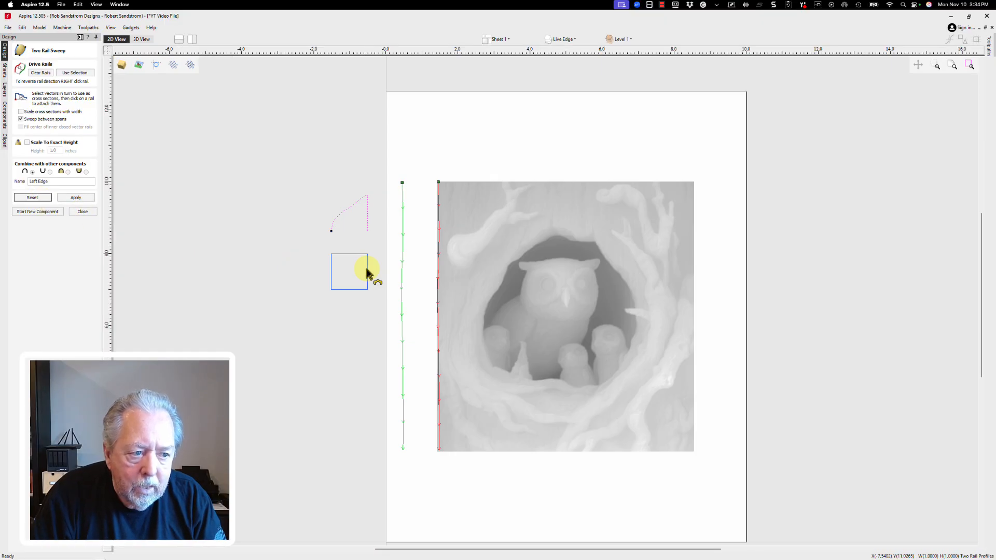
{"action": "left_click", "coordinate": [403, 220]}
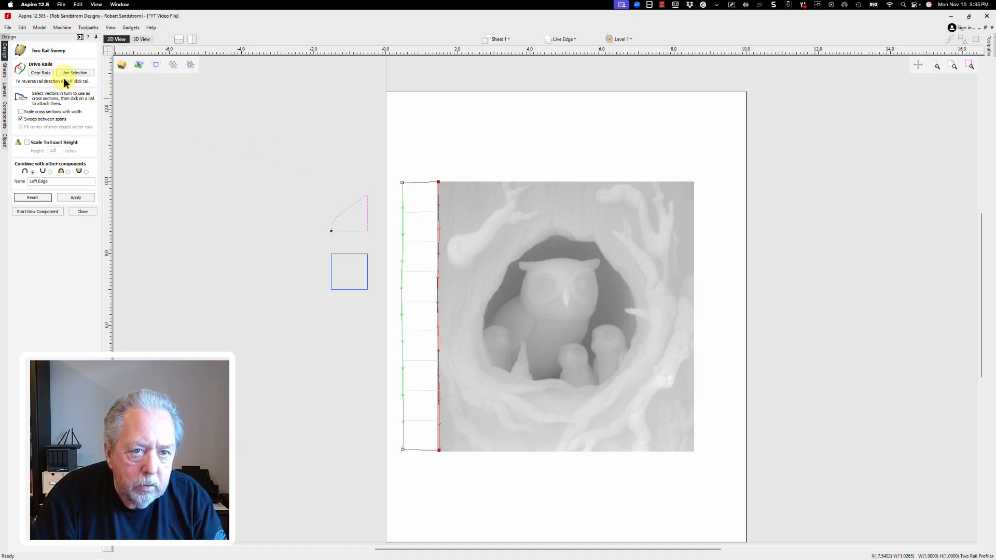
{"action": "left_click", "coordinate": [41, 73]}
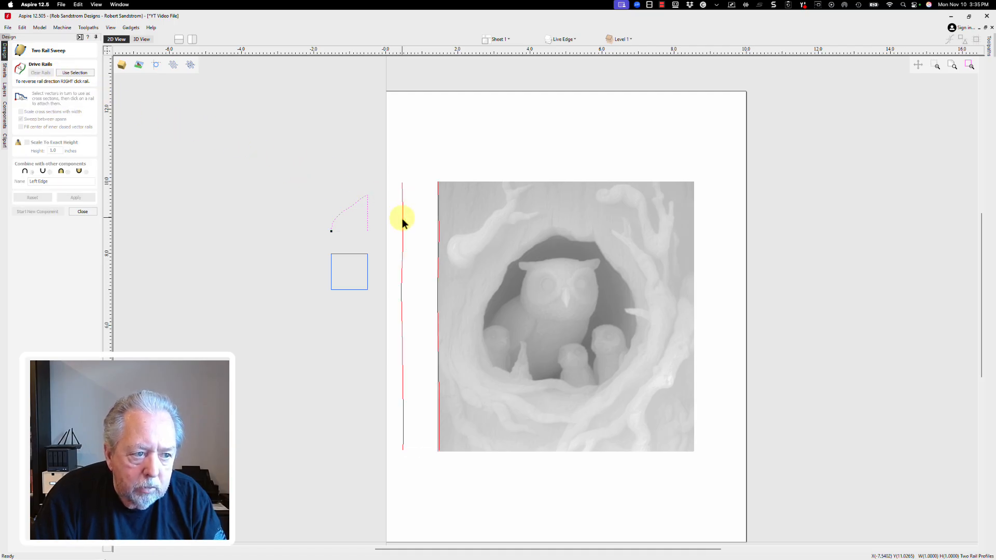
Step: Redo the sweep with the offset vector as first drive rail, the relief's edge vector as second, and the curved profile as cross section
{"action": "left_click", "coordinate": [403, 219]}
{"action": "left_click", "coordinate": [439, 218], "text": "shift"}
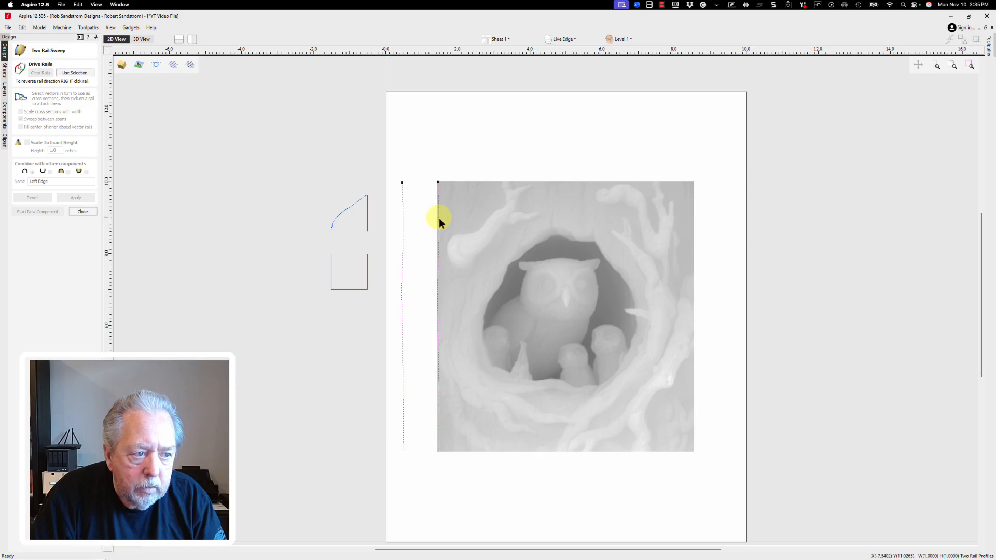
{"action": "left_click", "coordinate": [74, 73]}
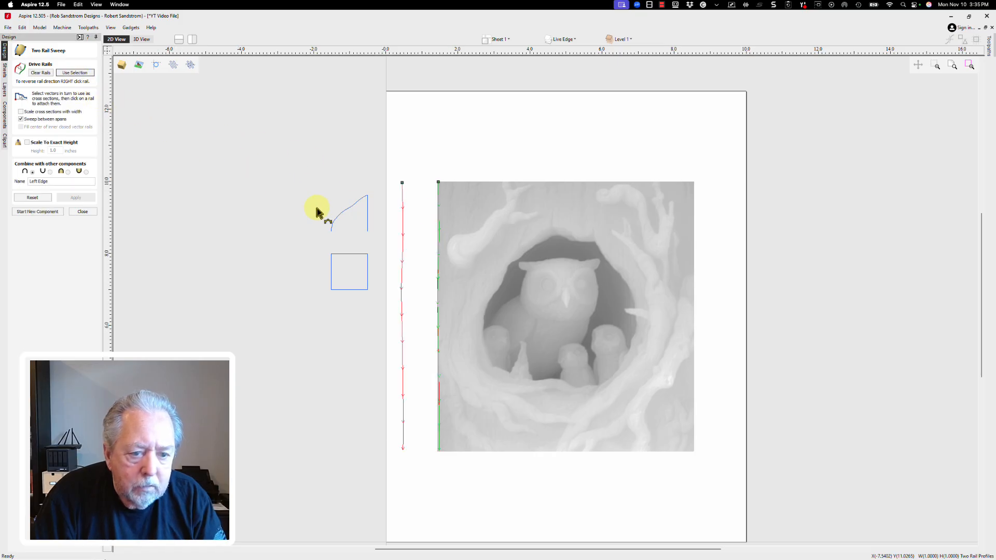
{"action": "left_click", "coordinate": [353, 211]}
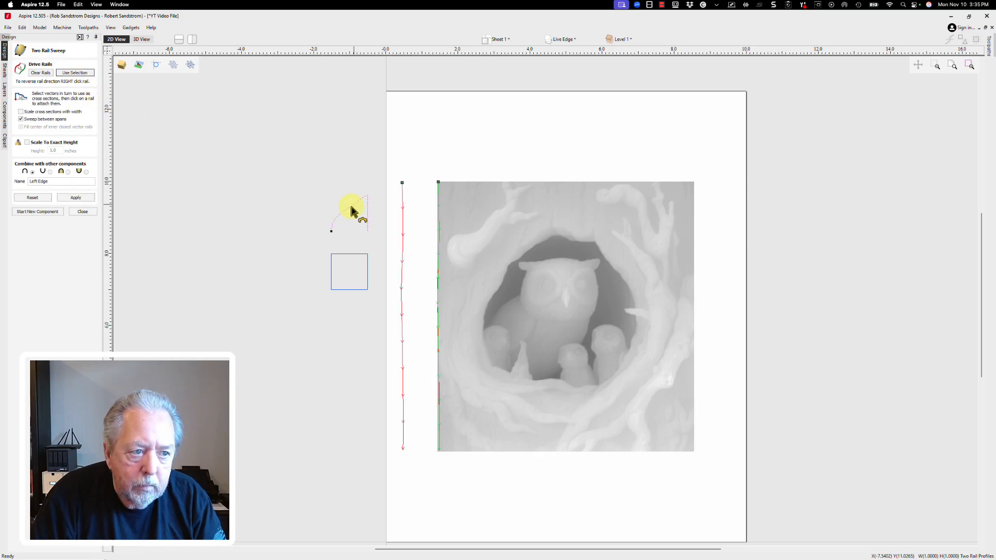
{"action": "left_click", "coordinate": [76, 198]}
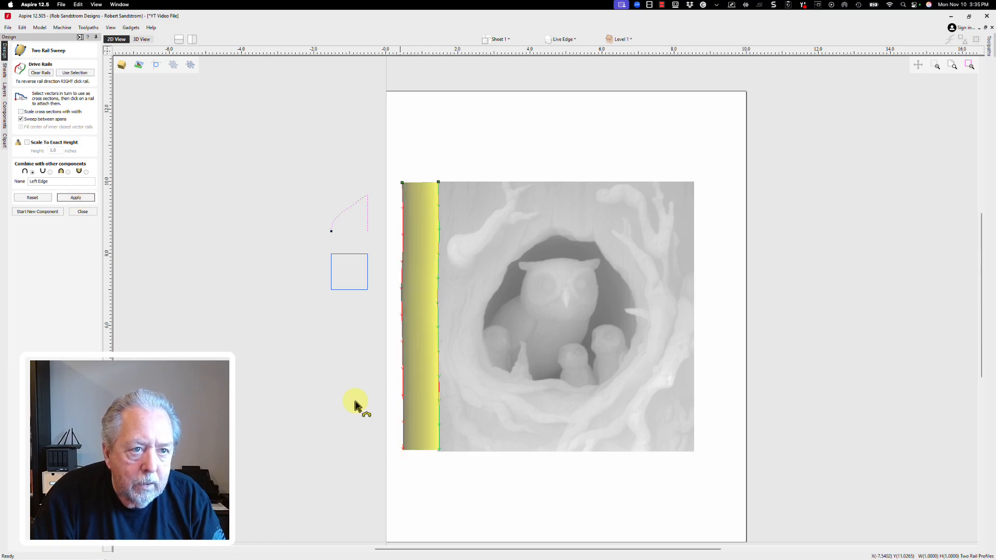
{"action": "left_click", "coordinate": [141, 39]}
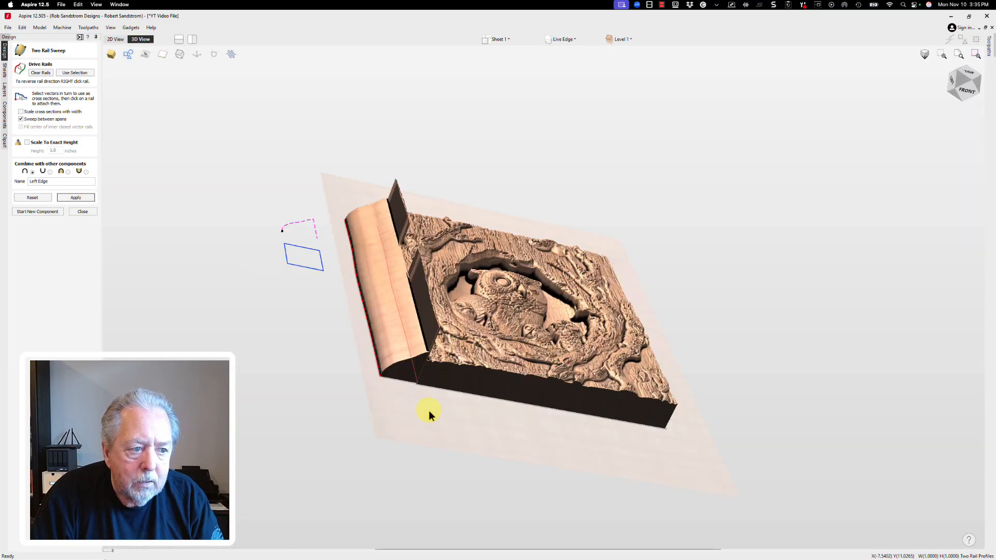
{"action": "left_click_drag", "start_coordinate": [429, 410], "coordinate": [411, 273]}
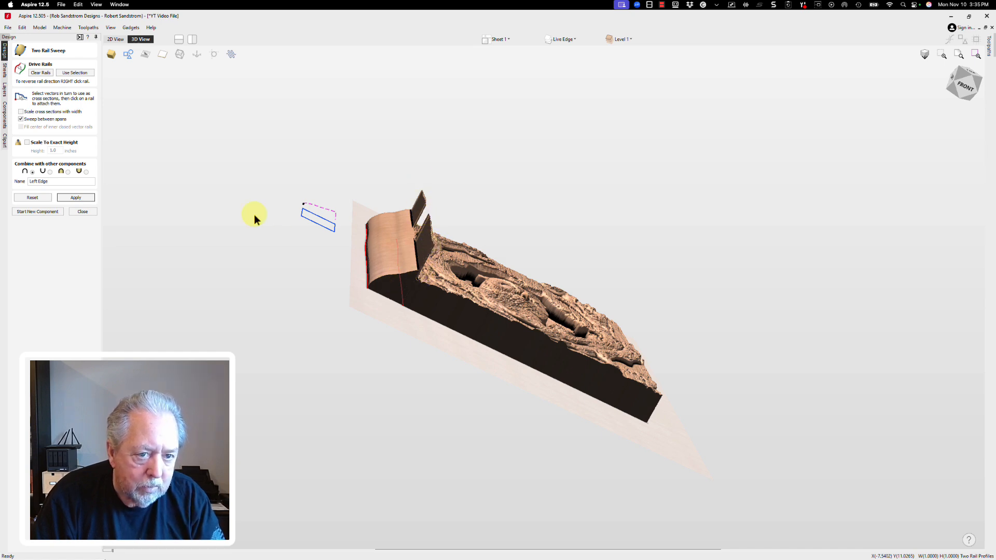
{"action": "left_click", "coordinate": [91, 212]}
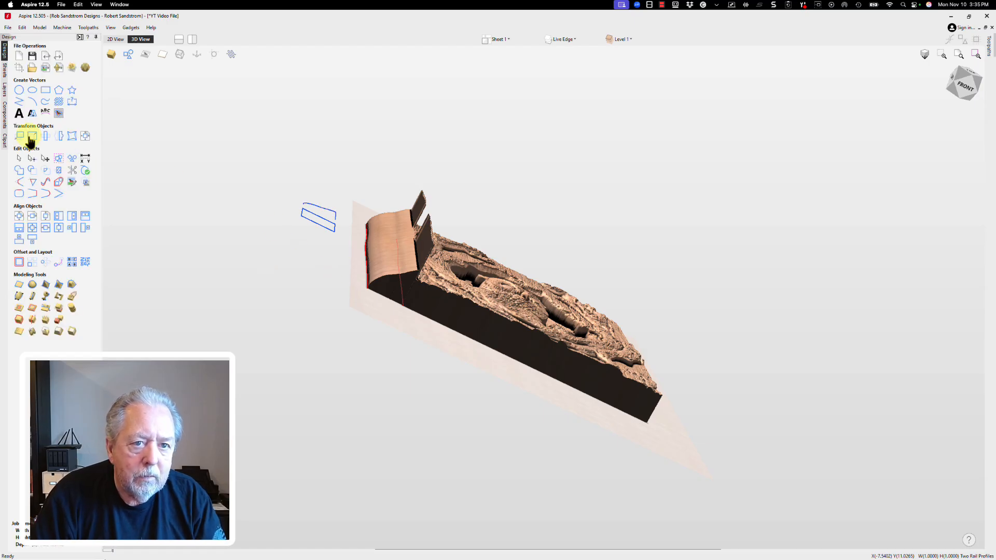
Step: Set the Left Edge component's combine mode to Merge and widen the component list
{"action": "left_click", "coordinate": [5, 119]}
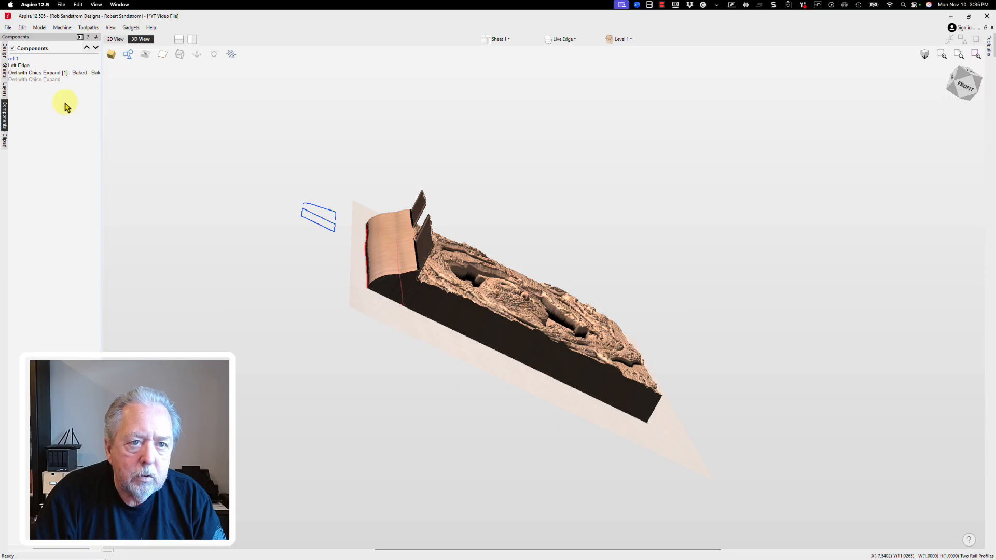
{"action": "left_click", "coordinate": [19, 66]}
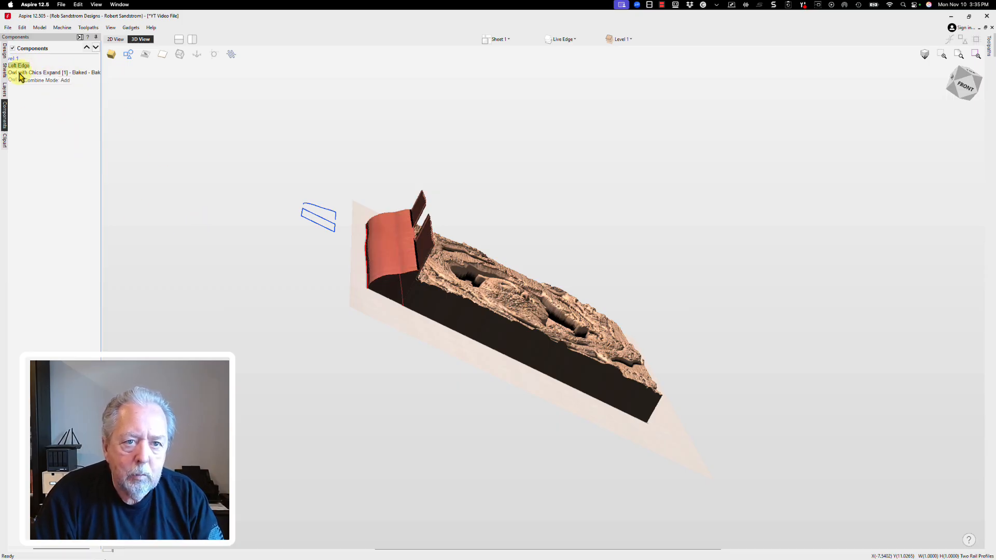
{"action": "right_click", "coordinate": [26, 70]}
{"action": "mouse_move", "coordinate": [52, 71]}
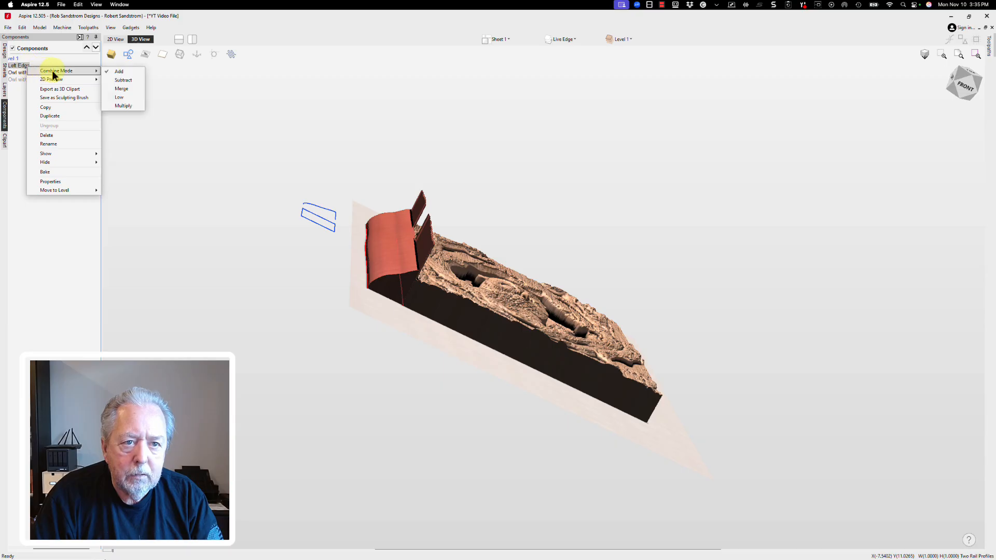
{"action": "left_click", "coordinate": [123, 80]}
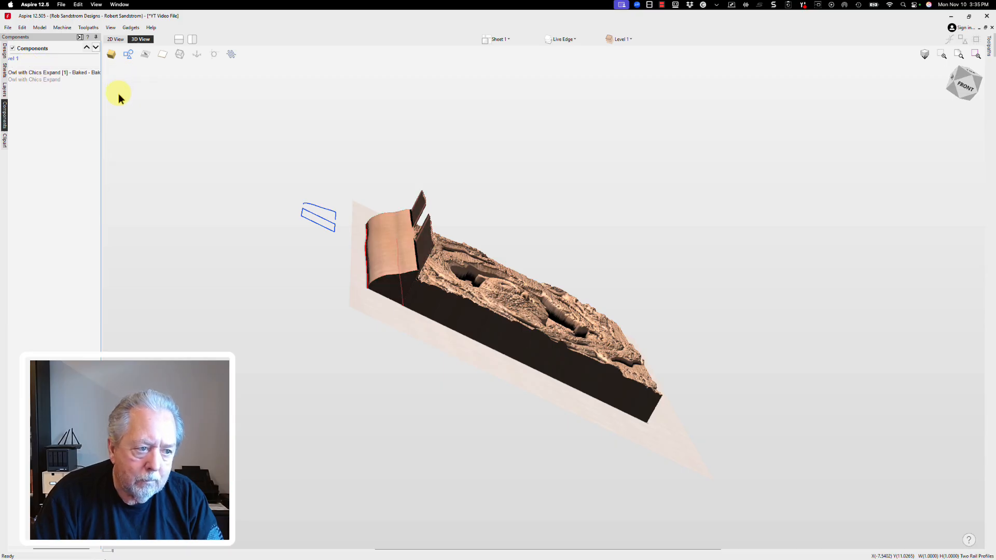
{"action": "left_click_drag", "start_coordinate": [456, 266], "coordinate": [404, 254]}
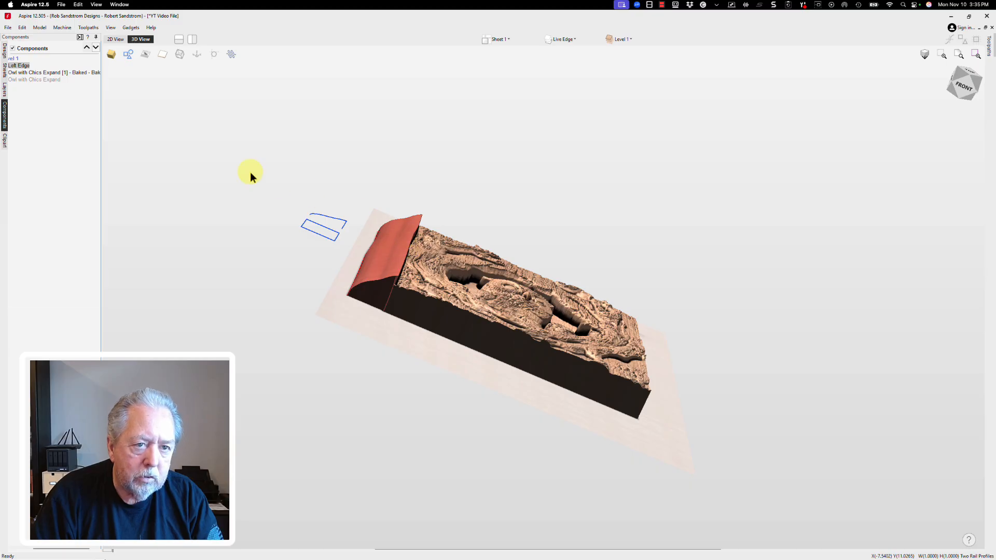
{"action": "left_click", "coordinate": [164, 152]}
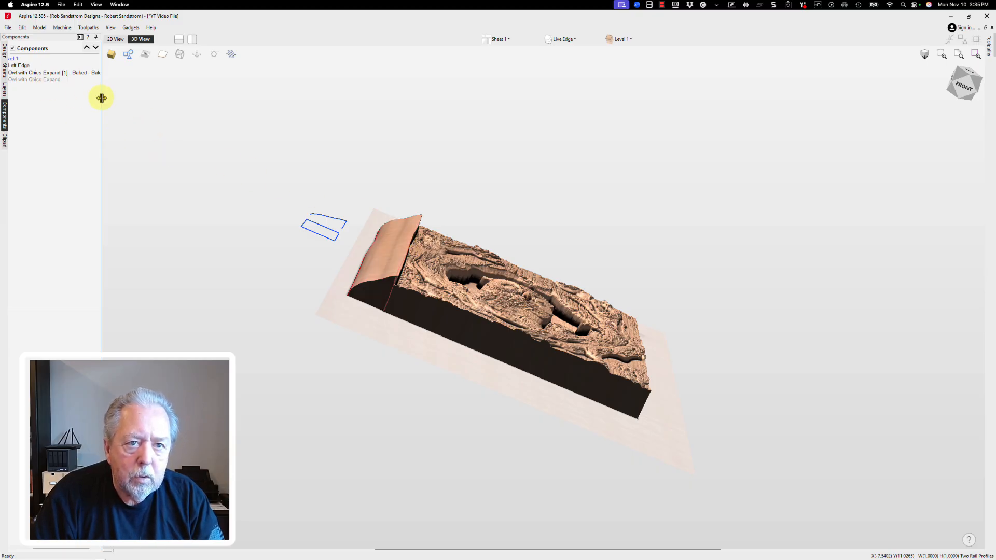
{"action": "left_click_drag", "start_coordinate": [101, 98], "coordinate": [132, 104]}
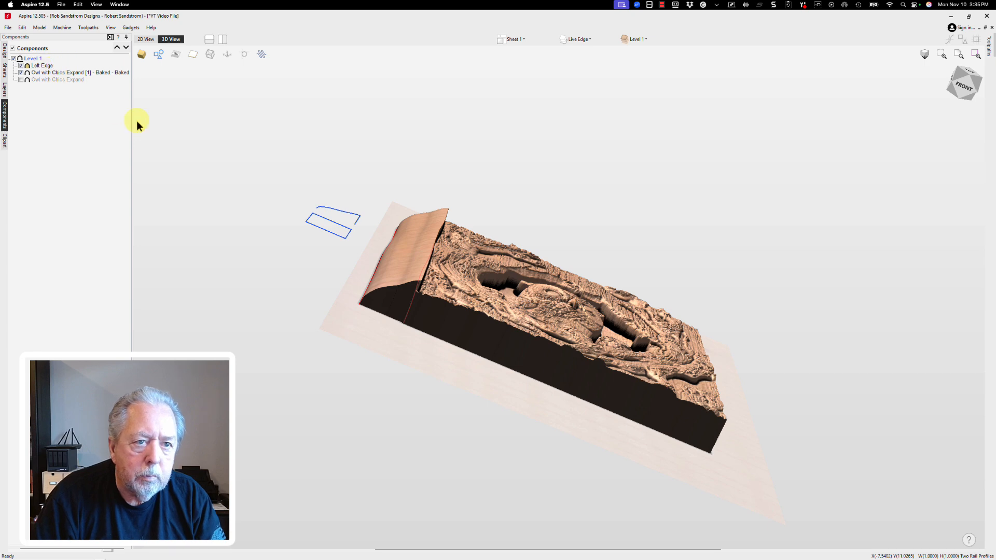
Step: Adjust the Left Edge component's shape height to 0.7555 inches to meet the owl relief's edge
{"action": "left_click_drag", "start_coordinate": [328, 98], "coordinate": [211, 145]}
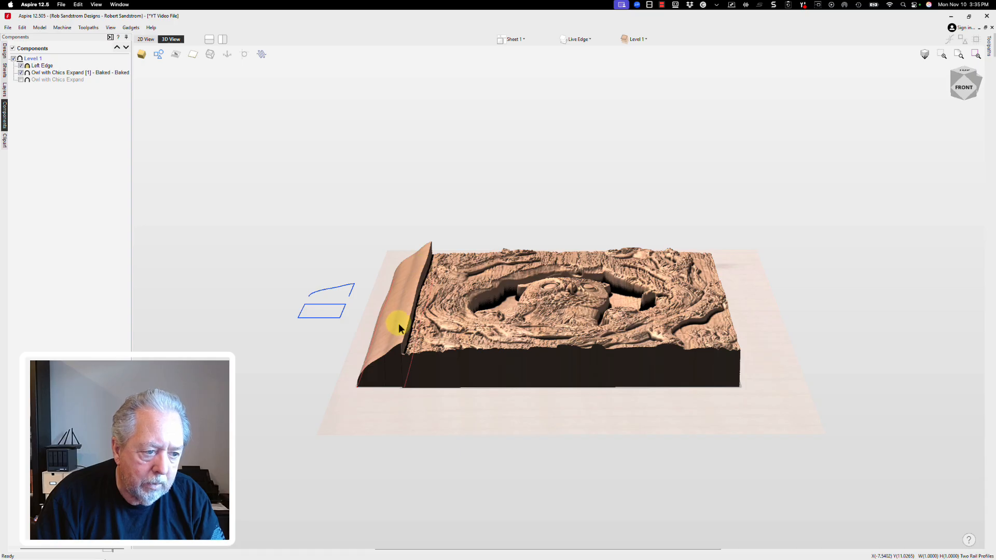
{"action": "left_click", "coordinate": [397, 346]}
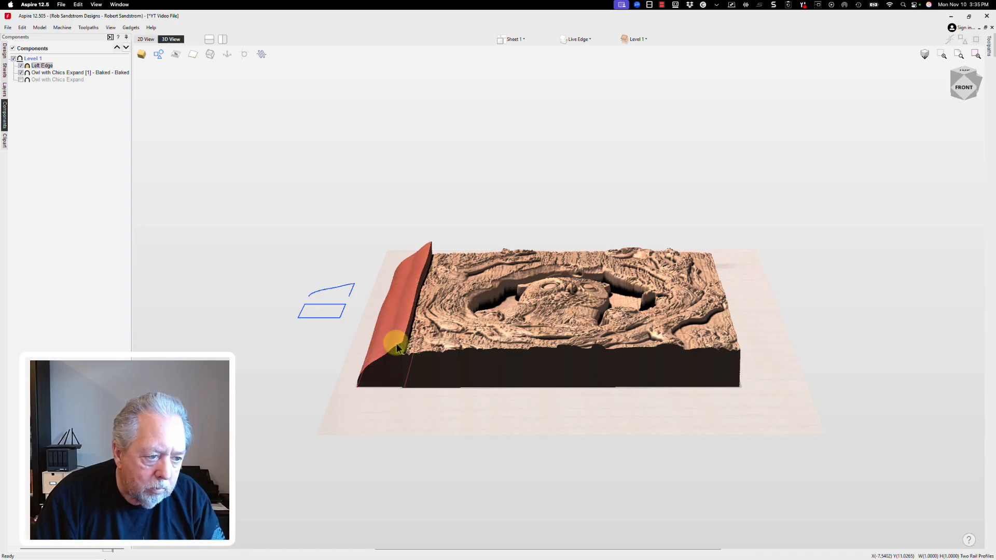
{"action": "left_click", "coordinate": [402, 346]}
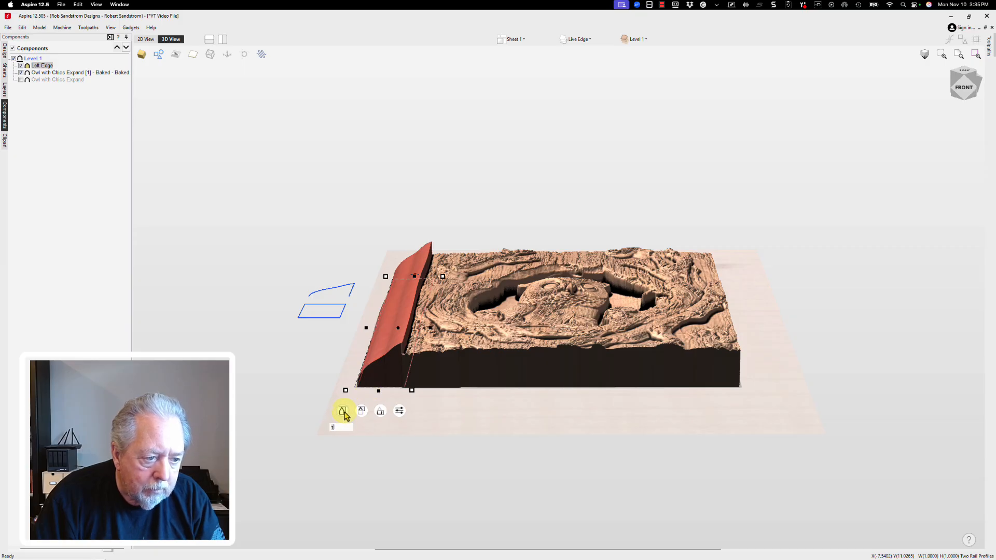
{"action": "left_click", "coordinate": [343, 412]}
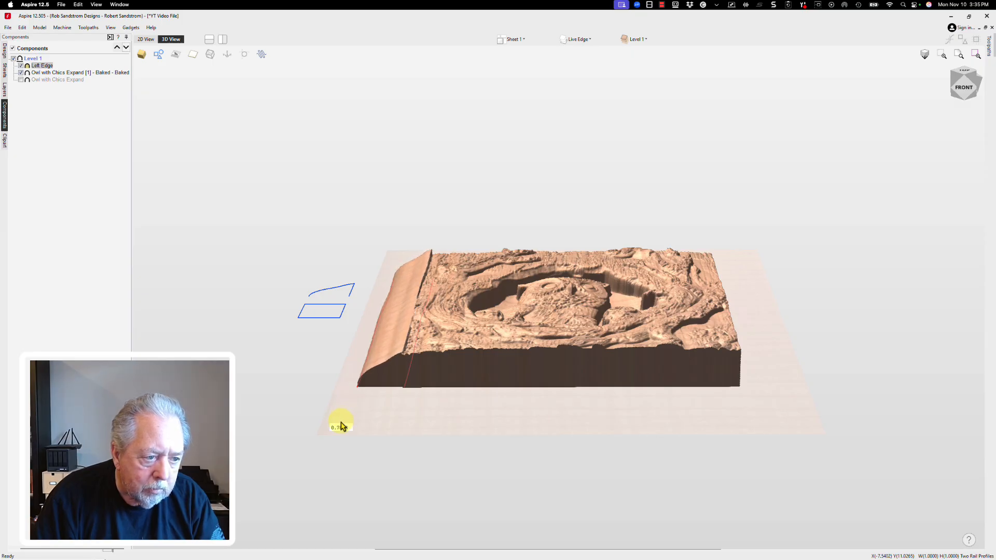
{"action": "left_click_drag", "start_coordinate": [340, 423], "coordinate": [340, 424]}
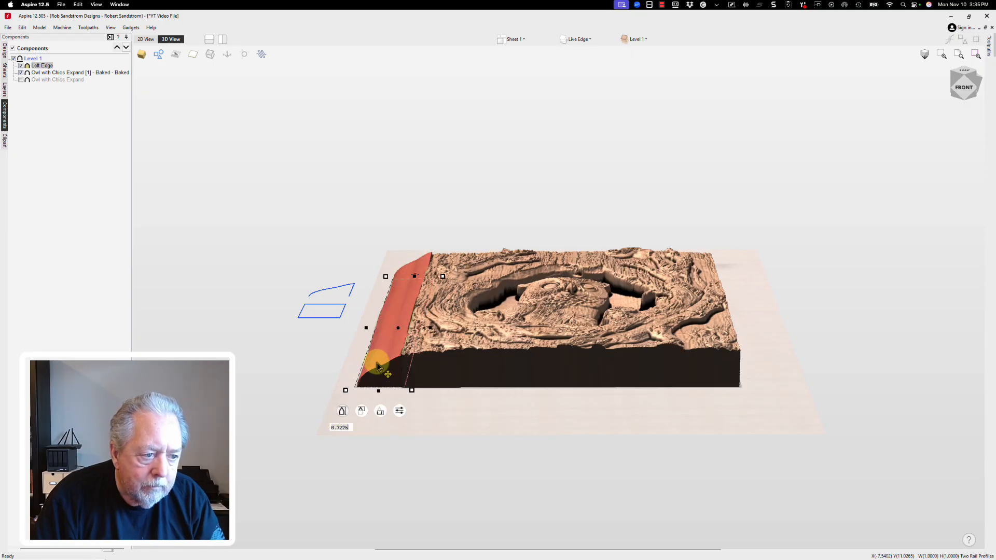
{"action": "left_click_drag", "start_coordinate": [417, 307], "coordinate": [443, 297]}
{"action": "scroll", "coordinate": [442, 297], "scroll_direction": "up", "scroll_amount": 5}
{"action": "left_click_drag", "start_coordinate": [400, 366], "coordinate": [356, 419]}
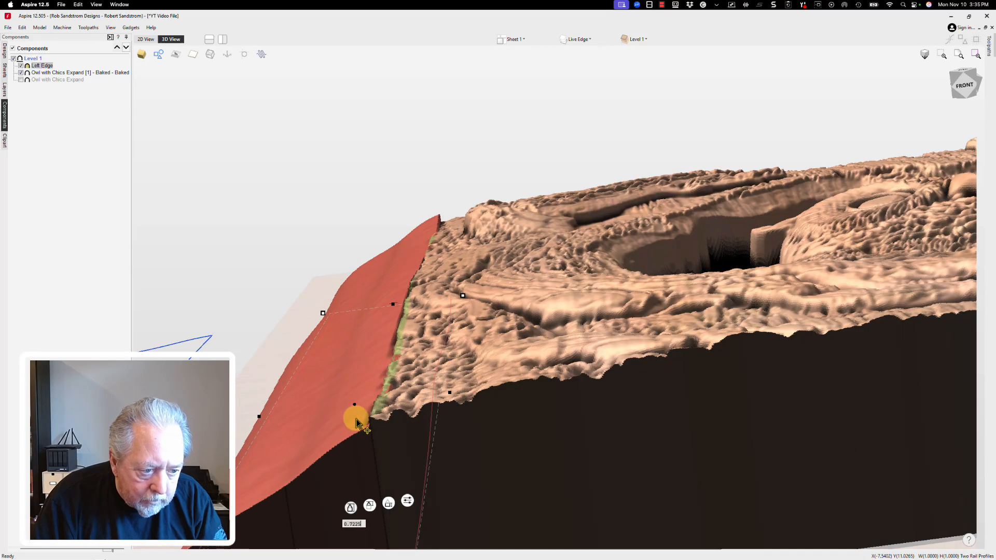
{"action": "left_click", "coordinate": [350, 508]}
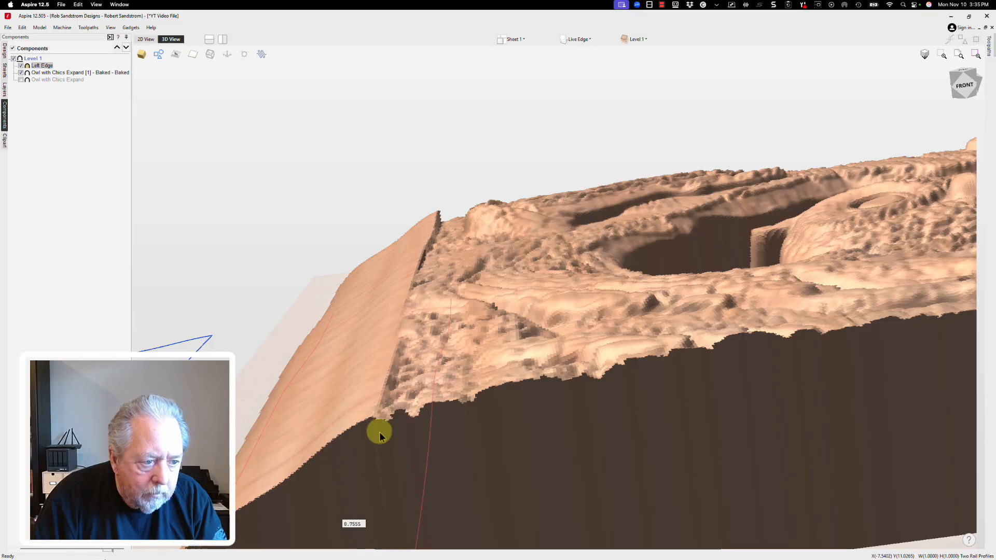
Step: Examine the seam between the Left Edge component and the owl relief from several angles
{"action": "left_click", "coordinate": [372, 320]}
{"action": "middle_click_drag", "start_coordinate": [375, 321], "coordinate": [592, 358]}
{"action": "middle_click_drag", "start_coordinate": [262, 288], "coordinate": [390, 335]}
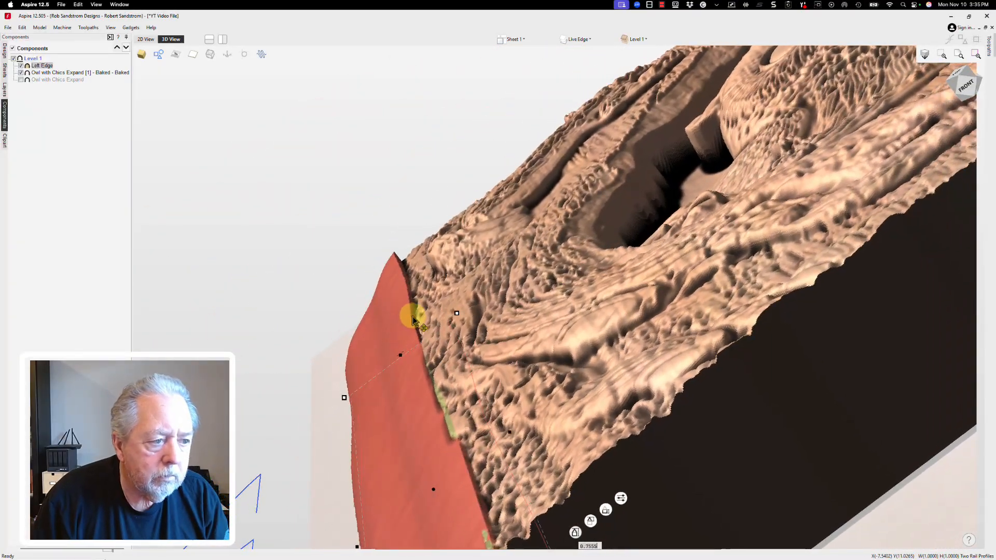
{"action": "middle_click_drag", "start_coordinate": [423, 304], "coordinate": [419, 291]}
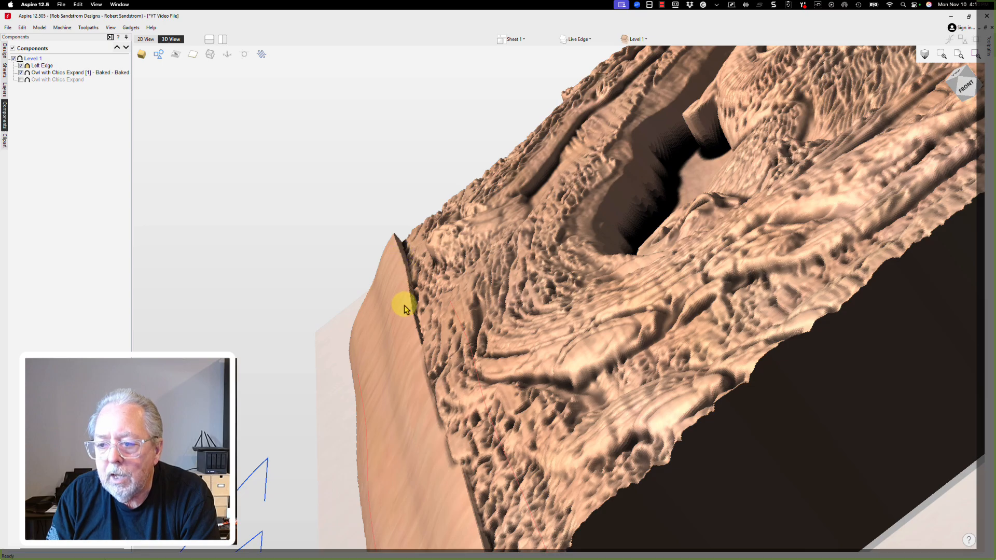
{"action": "left_click_drag", "start_coordinate": [391, 429], "coordinate": [481, 325]}
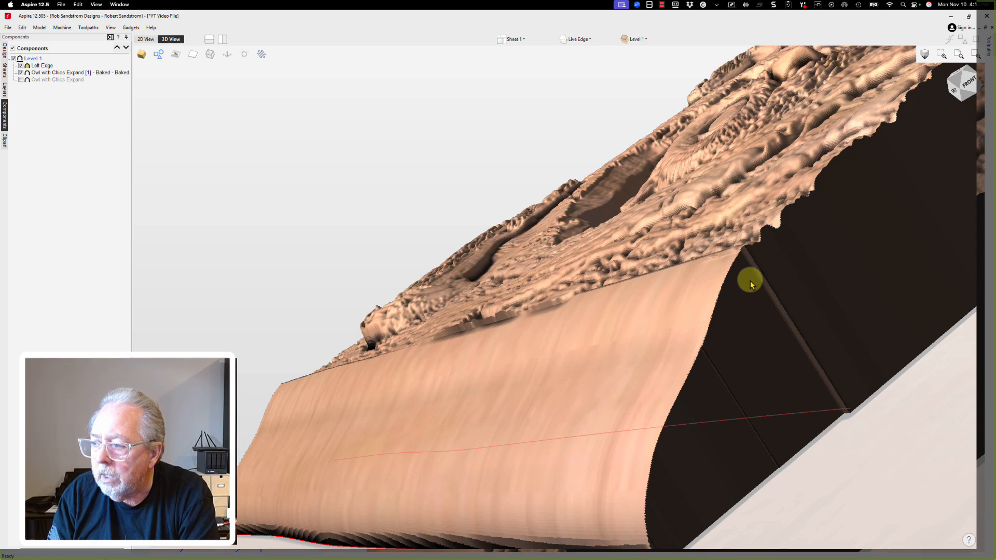
{"action": "left_click_drag", "start_coordinate": [647, 318], "coordinate": [441, 223]}
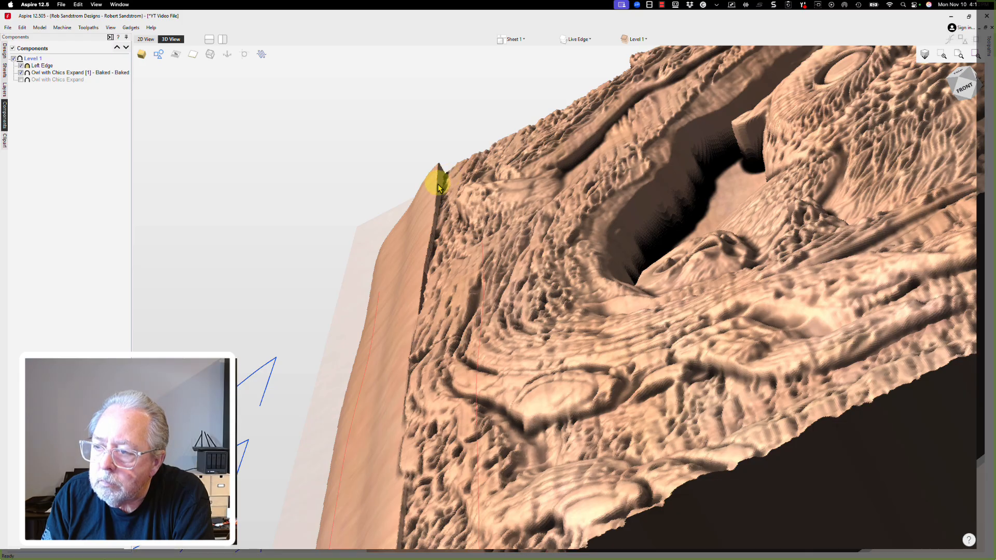
Step: Try tilting the owl relief component by 1.8° with the tilt direction anchored at its seam with the Left Edge component
{"action": "left_click", "coordinate": [453, 180]}
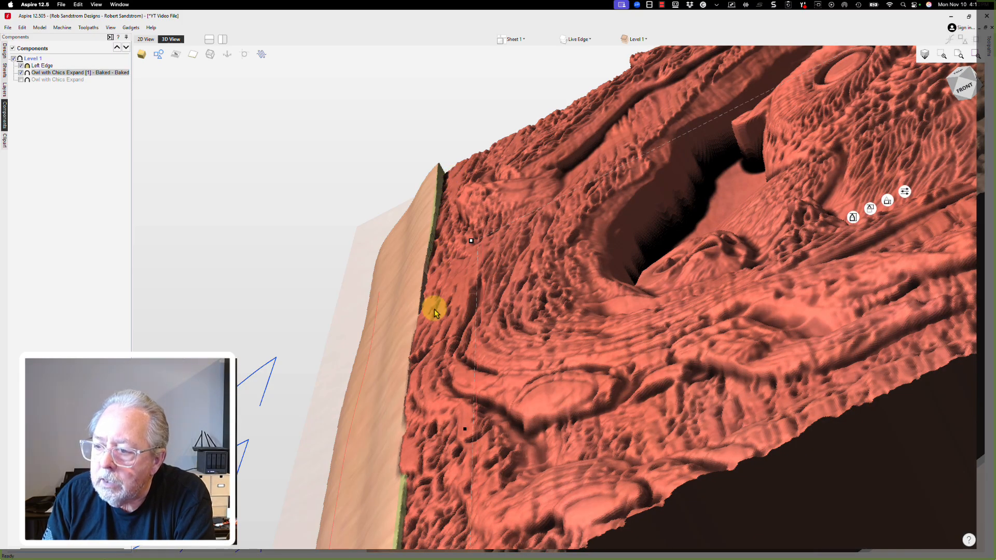
{"action": "left_click_drag", "start_coordinate": [436, 305], "coordinate": [427, 276]}
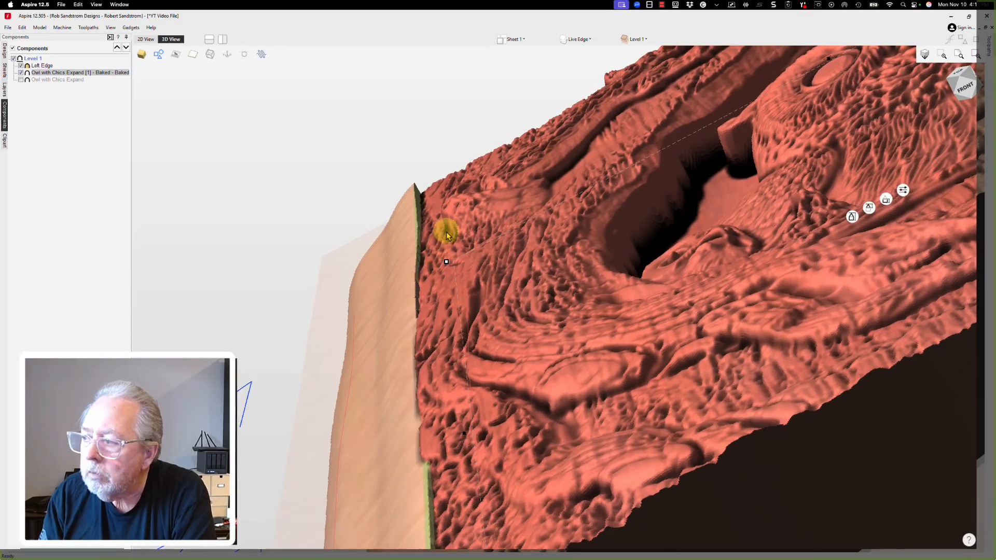
{"action": "left_click", "coordinate": [903, 191]}
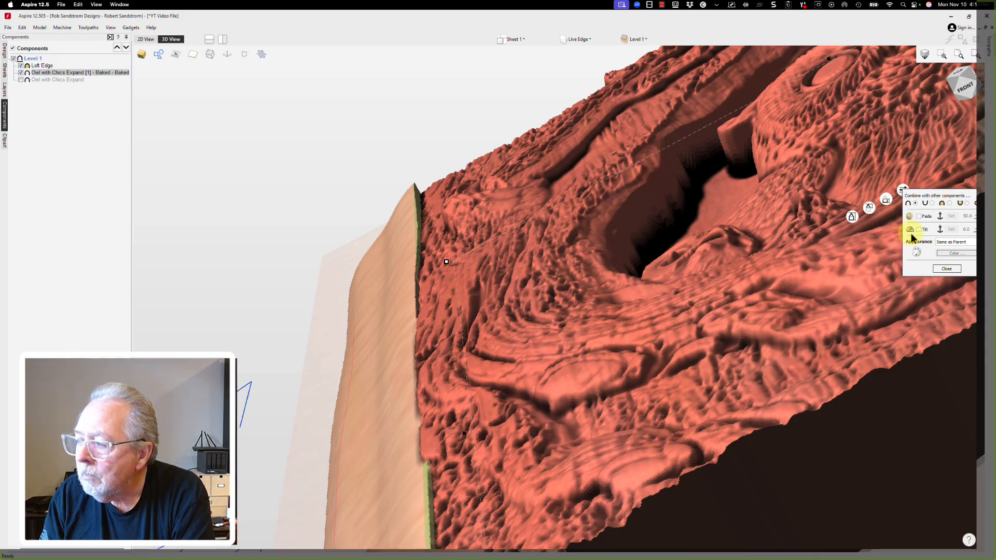
{"action": "left_click_drag", "start_coordinate": [938, 192], "coordinate": [903, 191]}
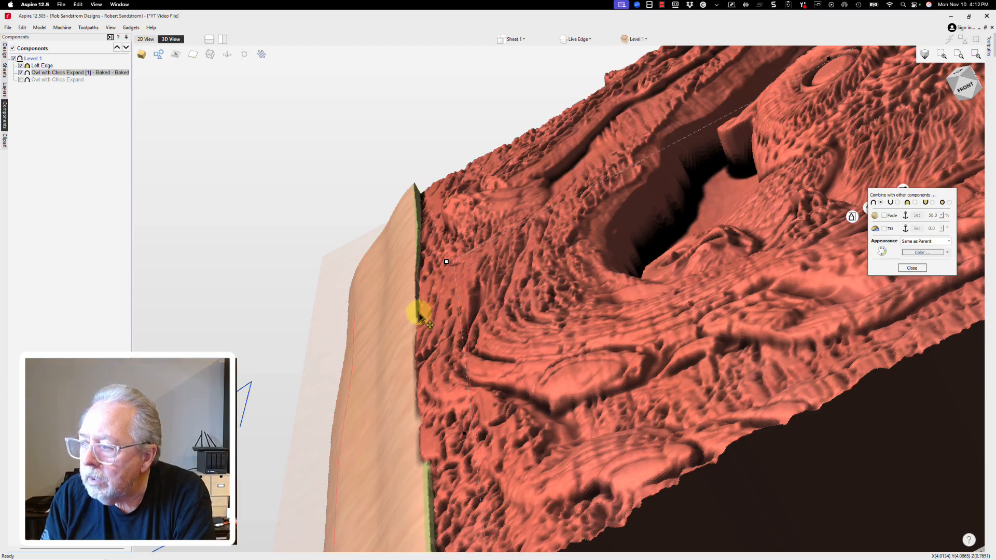
{"action": "left_click", "coordinate": [884, 229]}
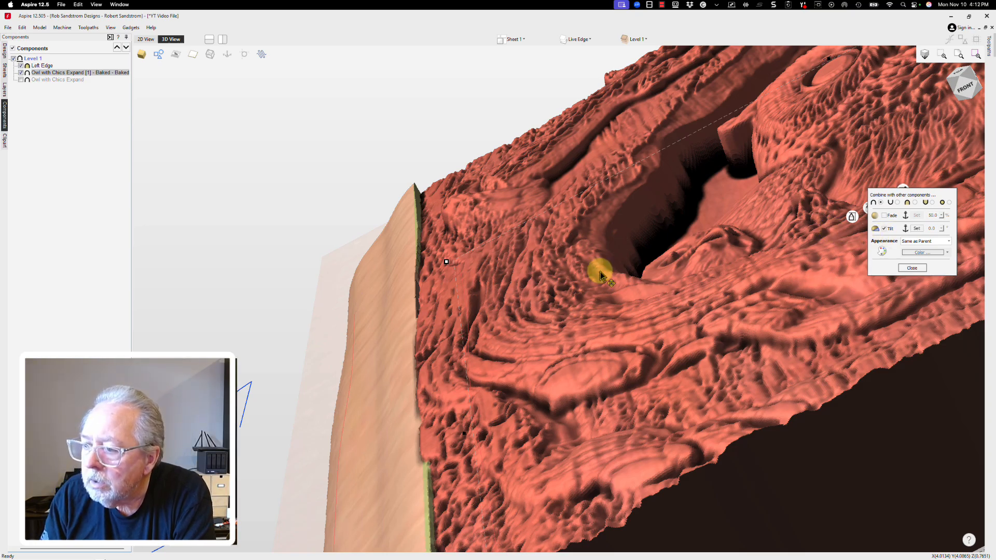
{"action": "left_click", "coordinate": [917, 228]}
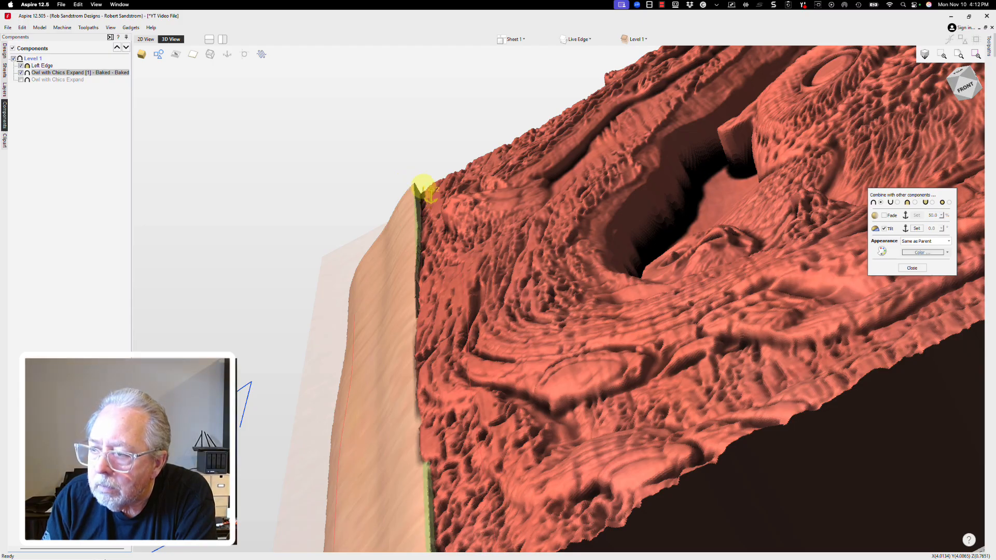
{"action": "left_click", "coordinate": [423, 190]}
{"action": "left_click", "coordinate": [917, 229]}
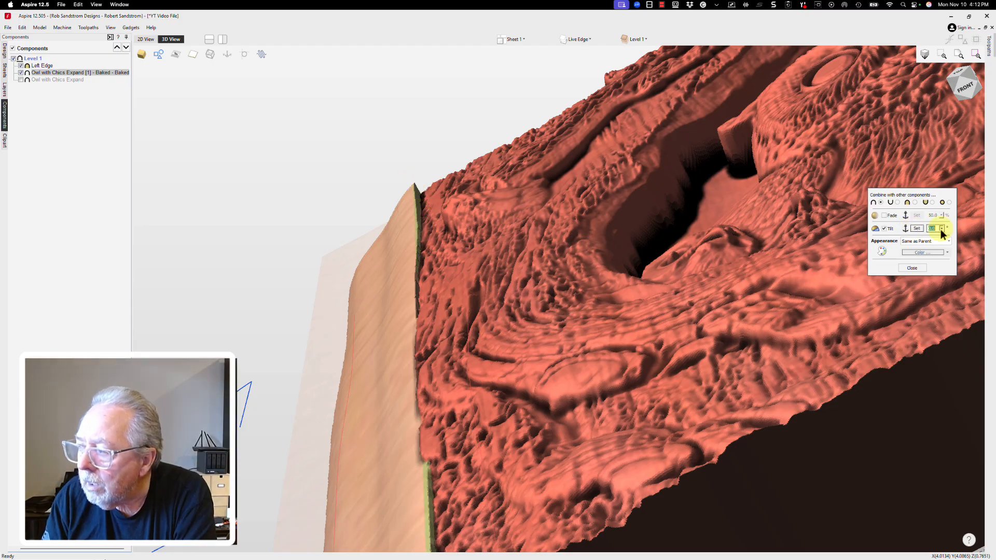
{"action": "left_click", "coordinate": [941, 228]}
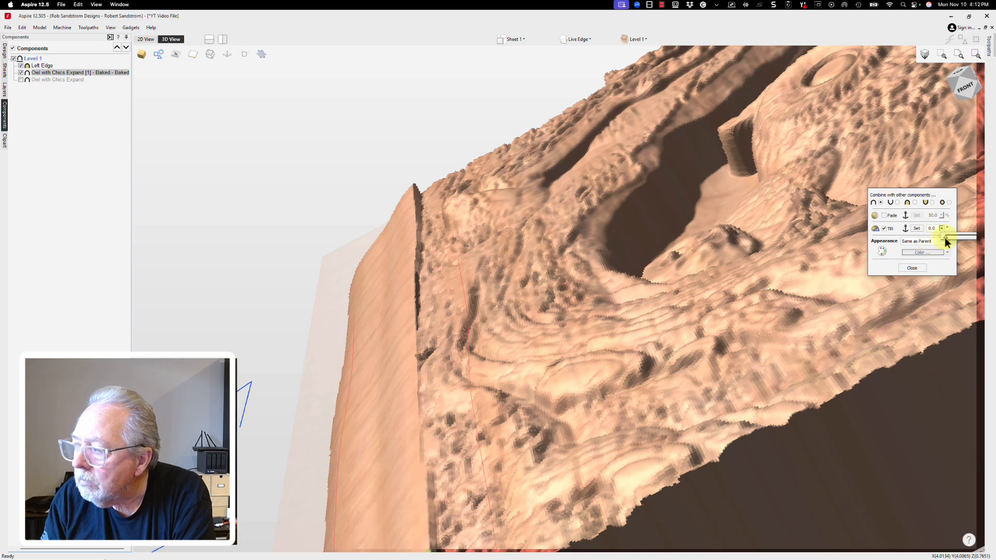
{"action": "left_click_drag", "start_coordinate": [945, 239], "coordinate": [948, 238]}
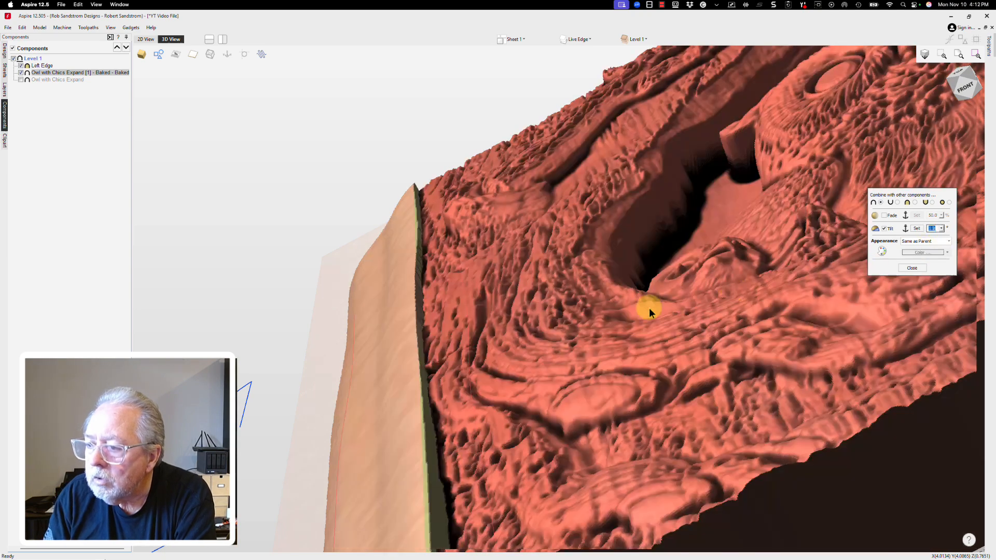
{"action": "left_click_drag", "start_coordinate": [491, 499], "coordinate": [488, 428]}
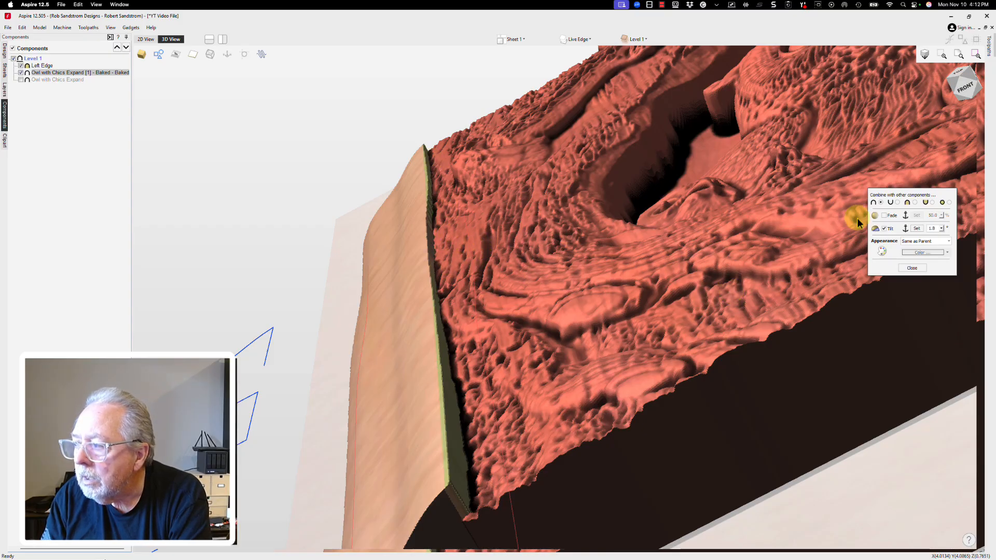
Step: Reset the owl relief component's tilt to 0° and turn its Tilt option off
{"action": "left_click", "coordinate": [943, 229]}
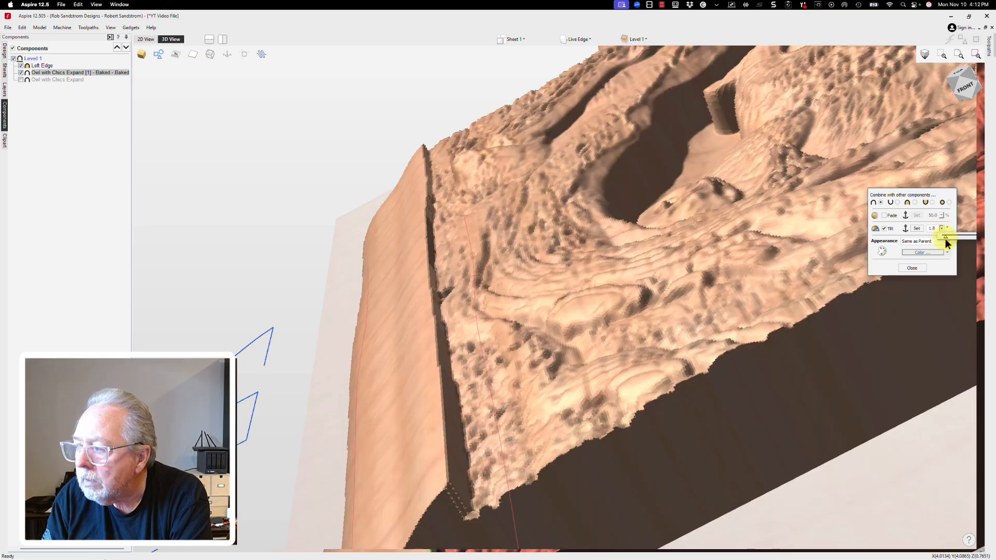
{"action": "mouse_move", "coordinate": [946, 238]}
{"action": "left_mouse_down"}
{"action": "mouse_move", "coordinate": [959, 239]}
{"action": "mouse_move", "coordinate": [938, 251]}
{"action": "left_mouse_up"}
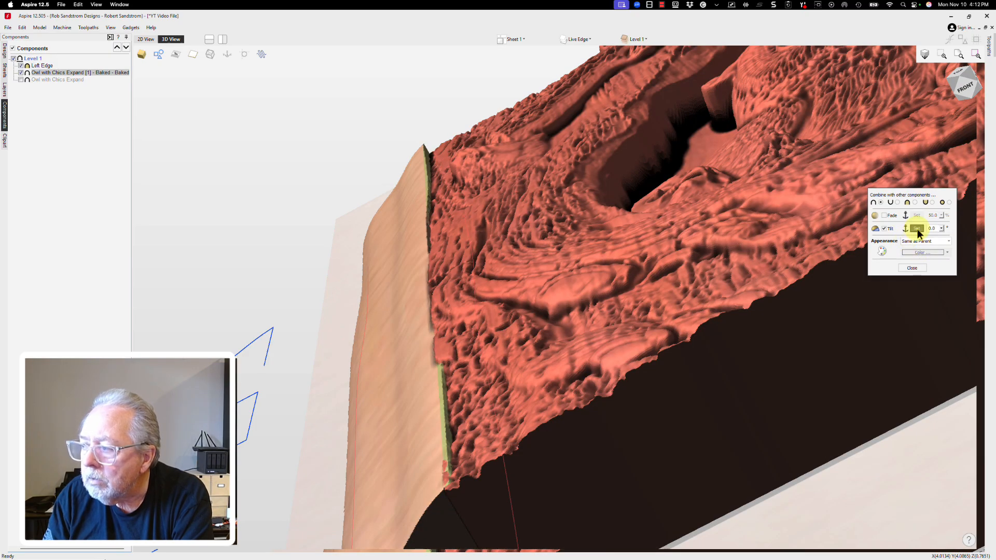
{"action": "left_click", "coordinate": [917, 229]}
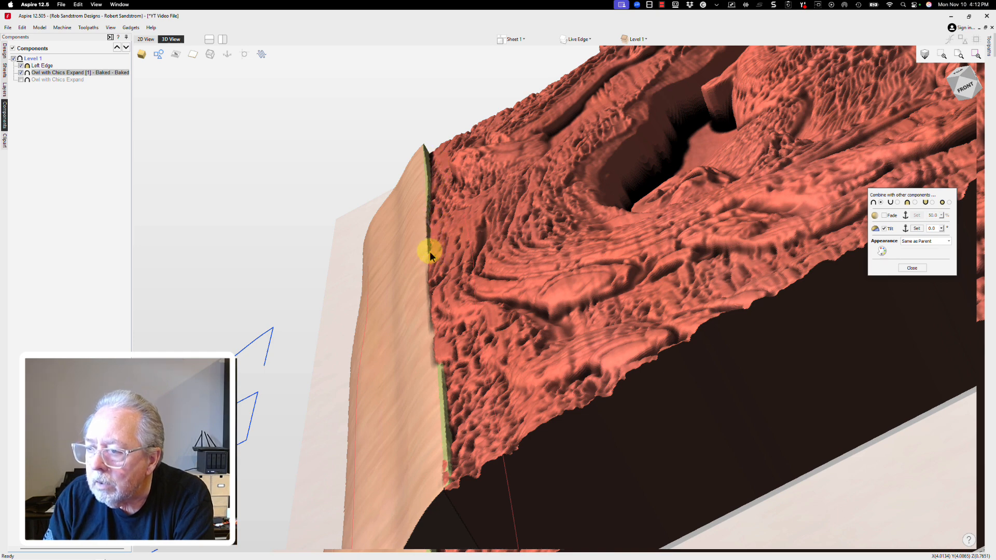
{"action": "left_click", "coordinate": [942, 229]}
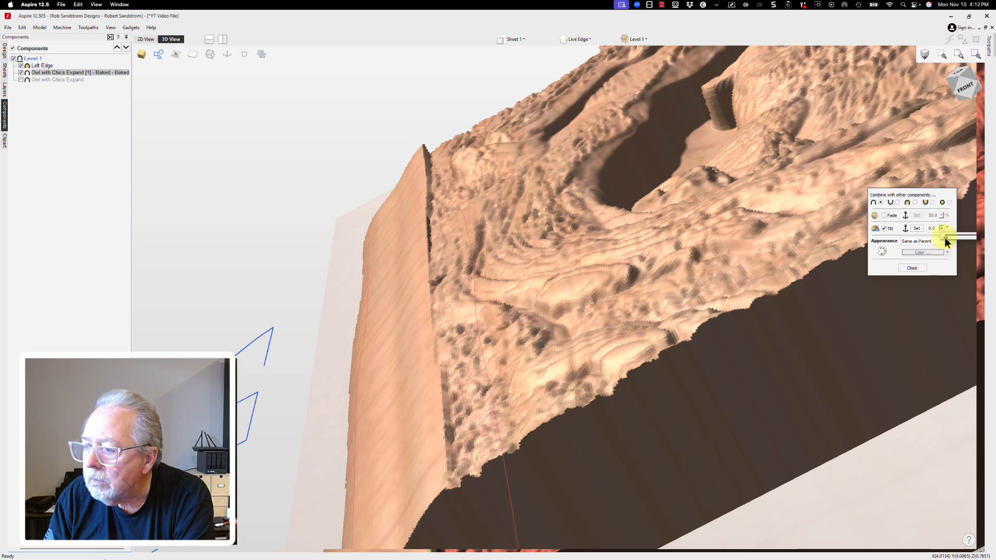
{"action": "left_click_drag", "start_coordinate": [945, 238], "coordinate": [941, 237]}
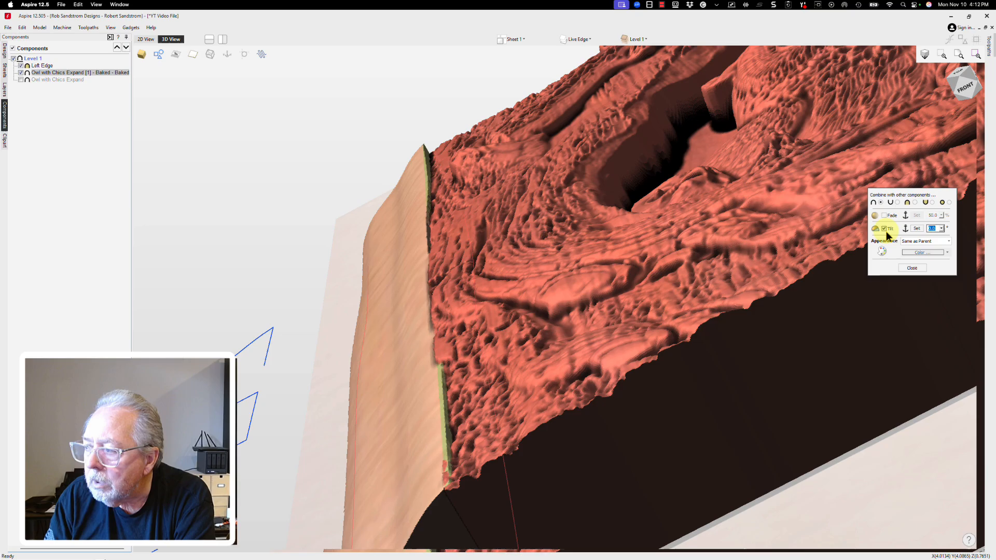
{"action": "left_click", "coordinate": [885, 229]}
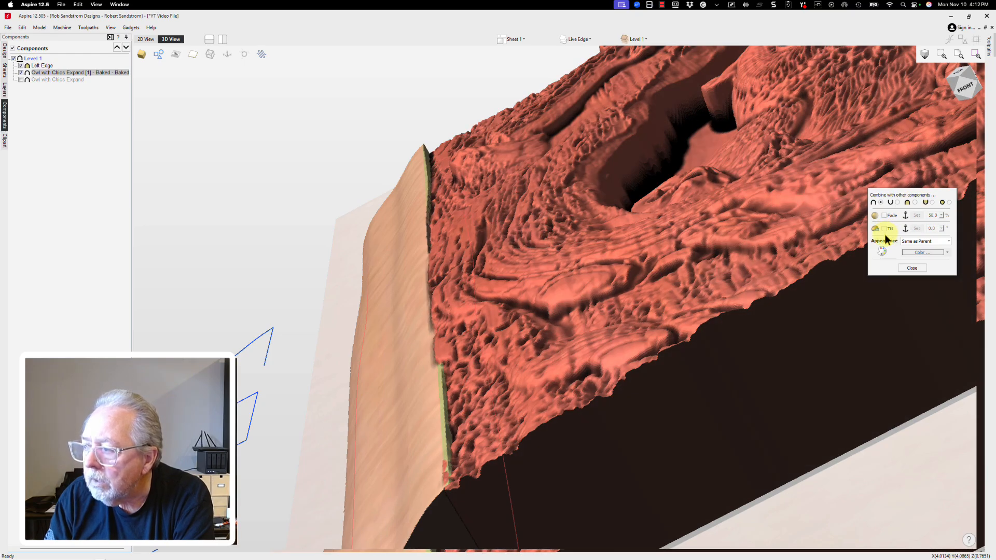
{"action": "left_click", "coordinate": [912, 268]}
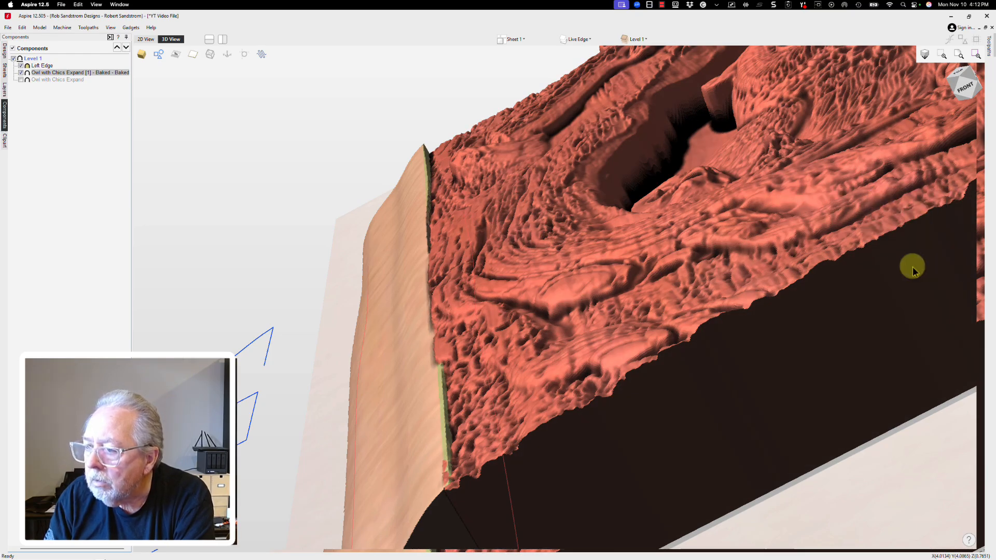
Step: Enable Fade on the Left Edge component and set its fade direction along the seam toward the far corner
{"action": "left_click", "coordinate": [412, 203]}
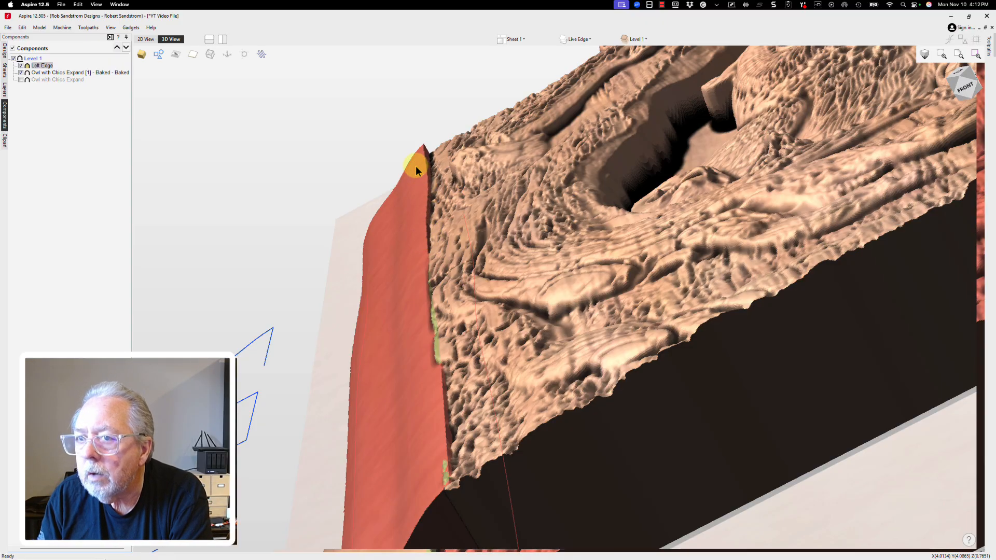
{"action": "left_click", "coordinate": [415, 225]}
{"action": "left_click", "coordinate": [535, 499]}
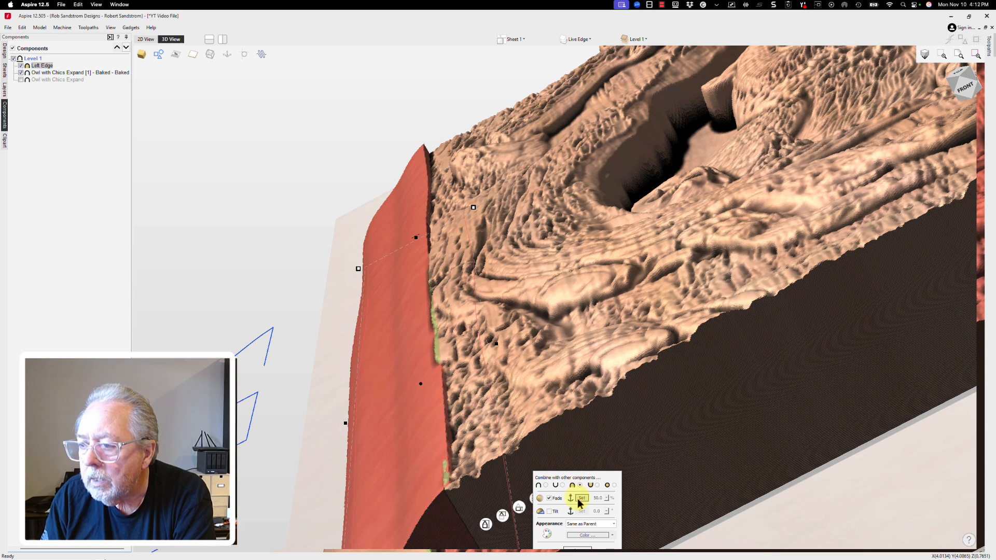
{"action": "left_click", "coordinate": [578, 499]}
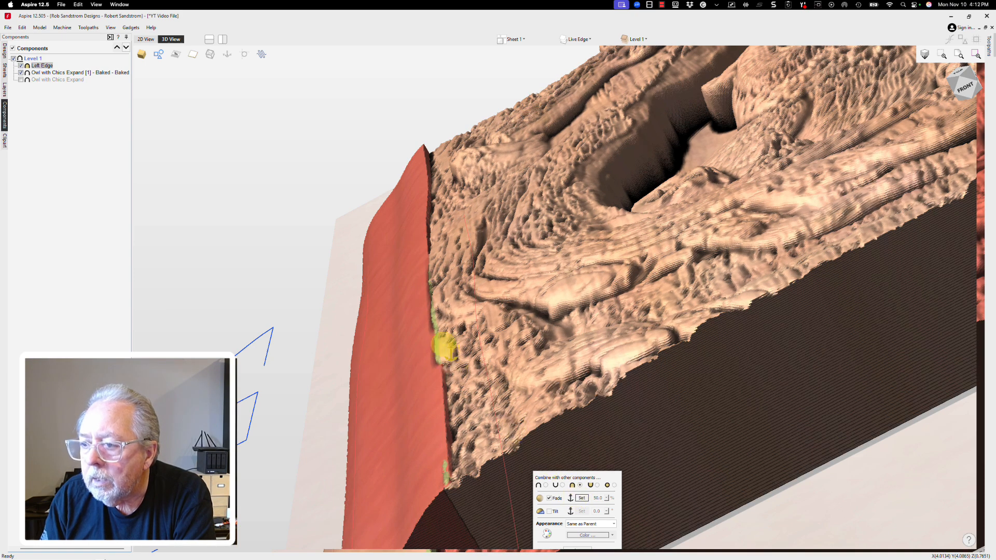
{"action": "left_click", "coordinate": [427, 252]}
{"action": "left_click", "coordinate": [417, 156]}
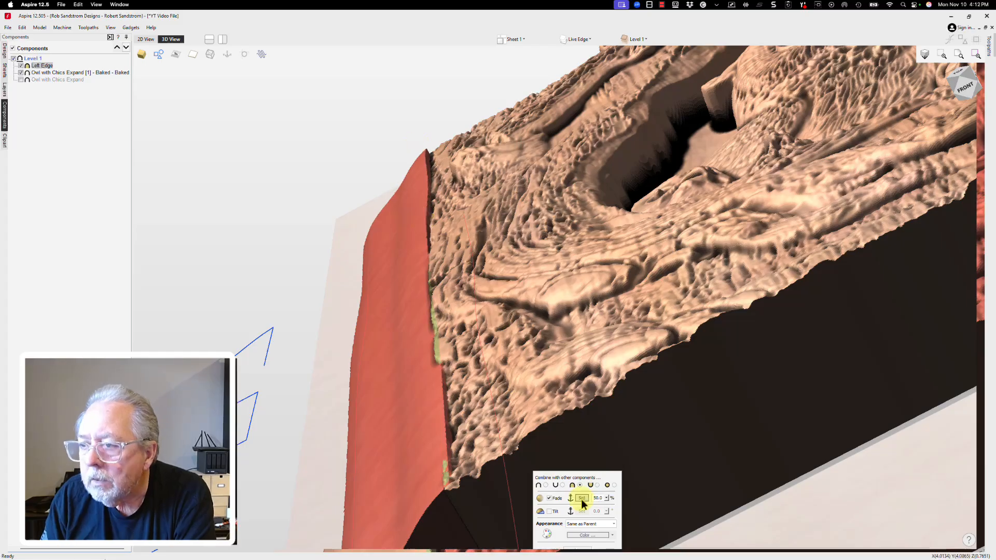
{"action": "left_click", "coordinate": [581, 498]}
{"action": "left_click", "coordinate": [430, 279]}
{"action": "left_click", "coordinate": [429, 157]}
Step: Adjust the Left Edge component's fade percentage to lower its raised far corner toward the owl relief's surface
{"action": "left_click", "coordinate": [606, 498]}
{"action": "left_click_drag", "start_coordinate": [607, 507], "coordinate": [605, 511]}
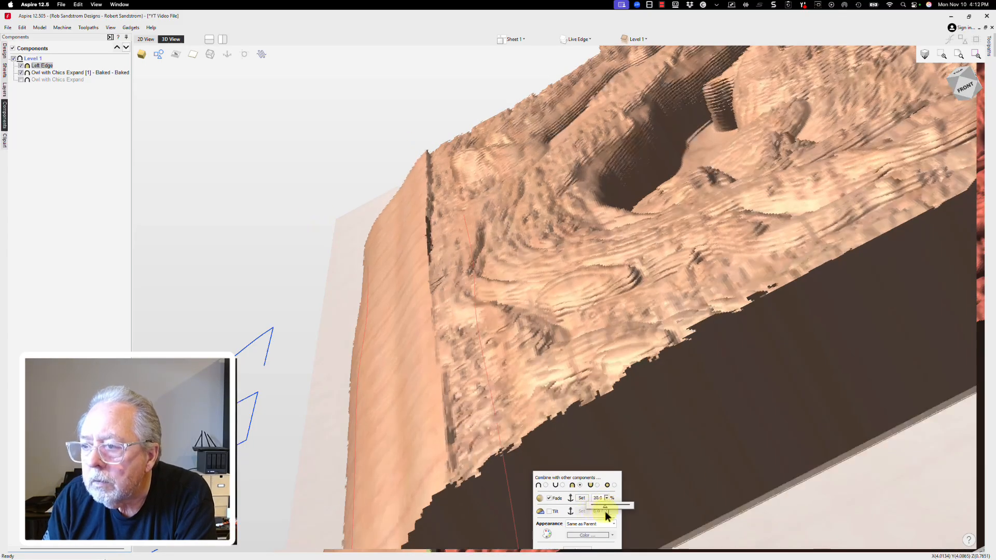
{"action": "left_click_drag", "start_coordinate": [332, 409], "coordinate": [266, 232]}
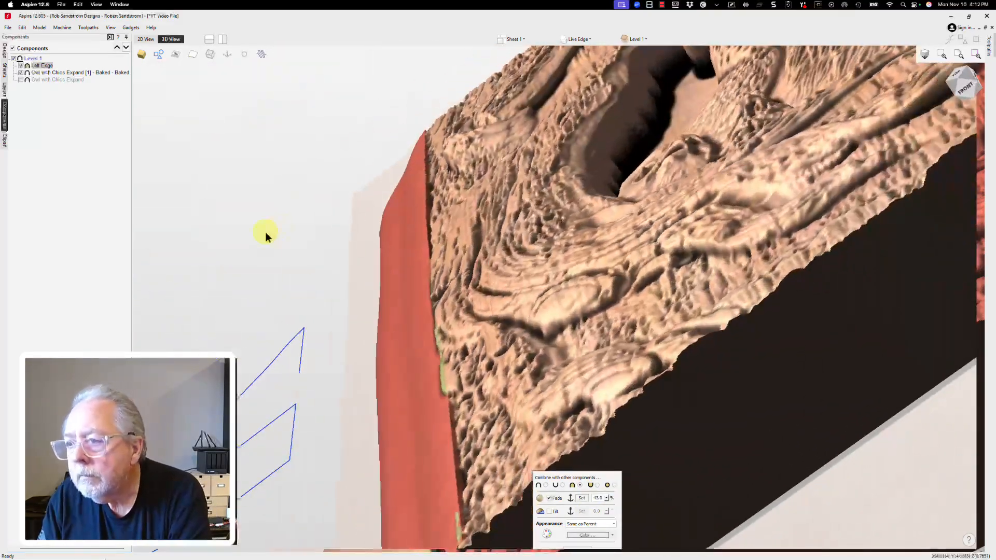
{"action": "left_click", "coordinate": [605, 498]}
{"action": "left_click_drag", "start_coordinate": [613, 509], "coordinate": [616, 510]}
{"action": "left_click_drag", "start_coordinate": [353, 356], "coordinate": [389, 322]}
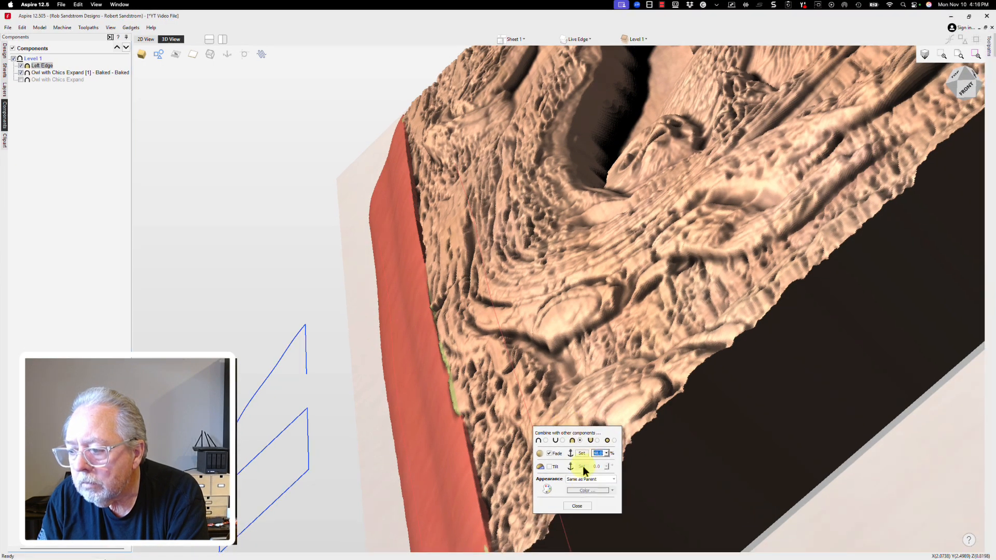
{"action": "left_click", "coordinate": [575, 503]}
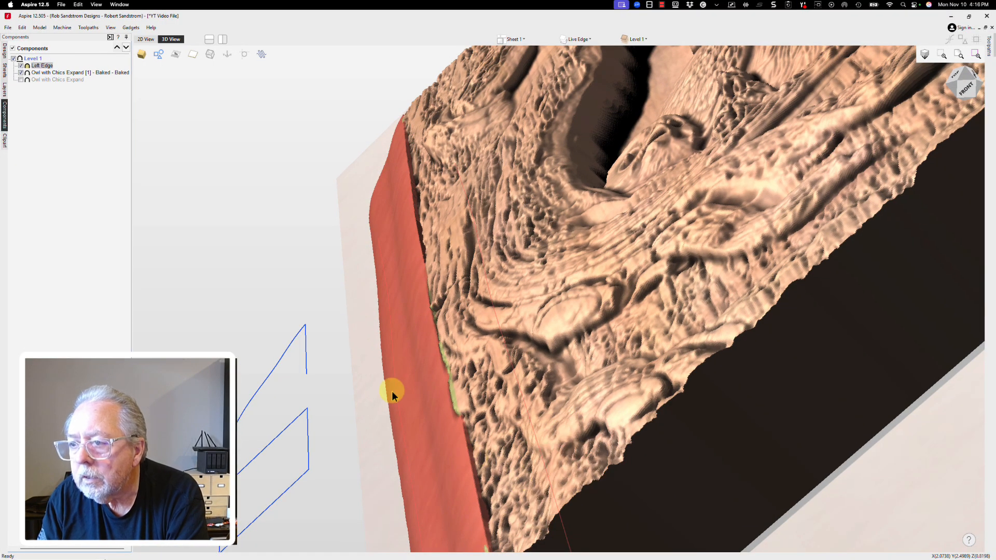
{"action": "left_click", "coordinate": [319, 266]}
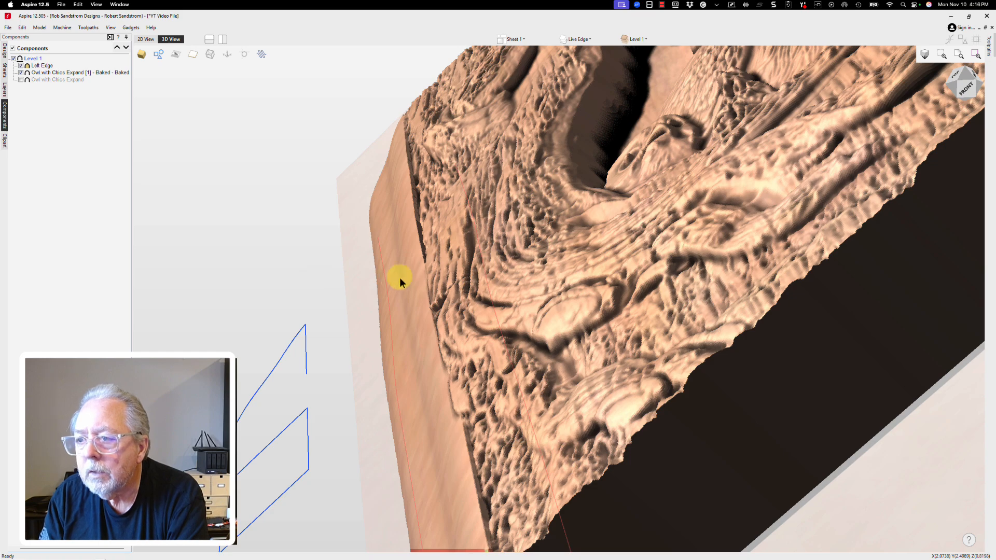
Step: Resize the Left Edge component lengthwise to about 7.5293 inches at the front end of the owl relief
{"action": "scroll", "coordinate": [424, 282], "scroll_direction": "up", "scroll_amount": 2}
{"action": "scroll", "coordinate": [425, 283], "scroll_direction": "down", "scroll_amount": 3}
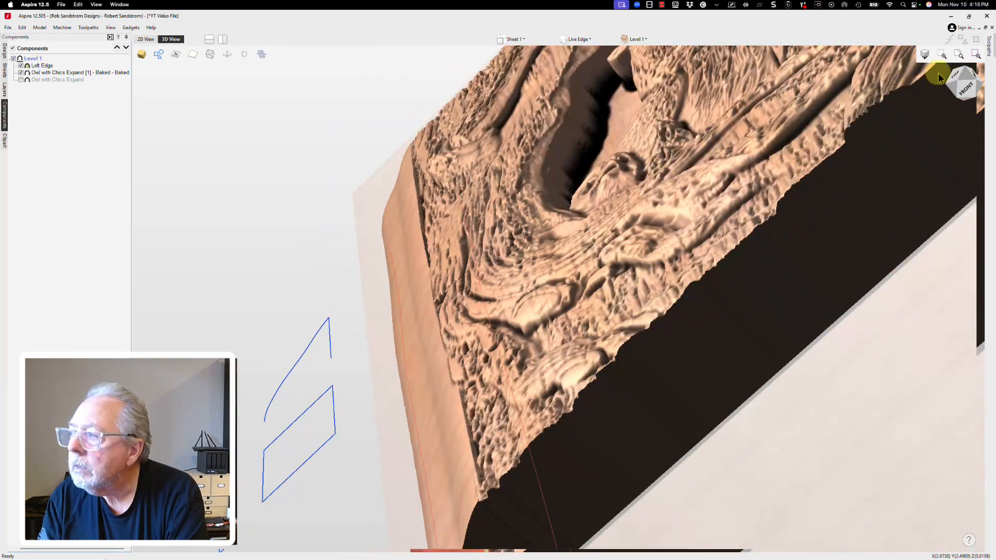
{"action": "left_click", "coordinate": [956, 75]}
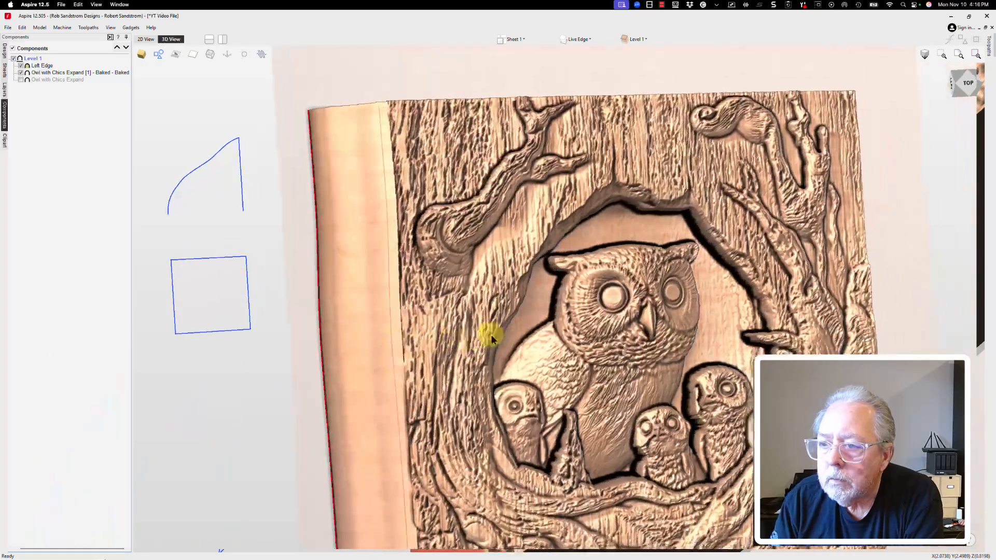
{"action": "left_click_drag", "start_coordinate": [491, 334], "coordinate": [413, 185]}
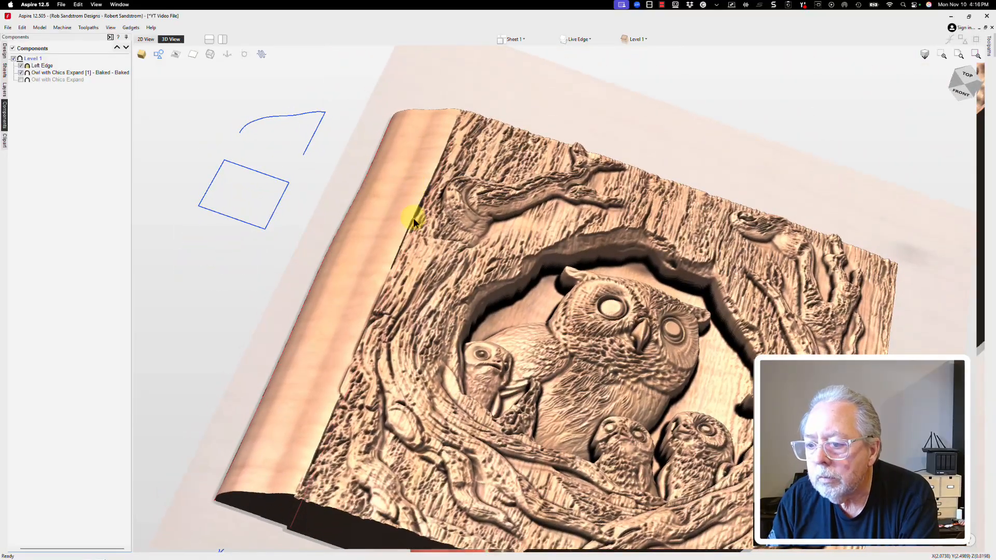
{"action": "left_click", "coordinate": [271, 506]}
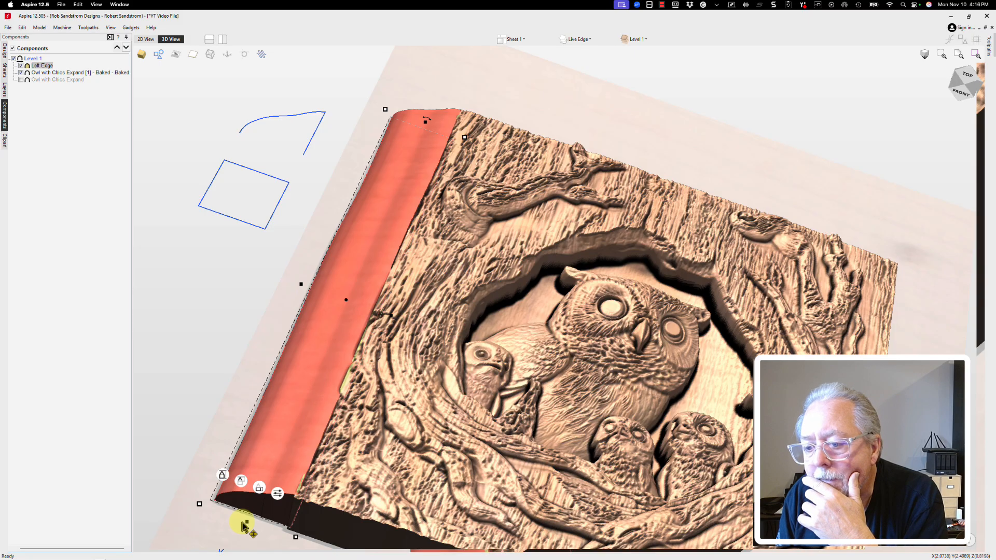
{"action": "left_click_drag", "start_coordinate": [247, 522], "coordinate": [245, 519]}
{"action": "left_click_drag", "start_coordinate": [245, 519], "coordinate": [246, 517]}
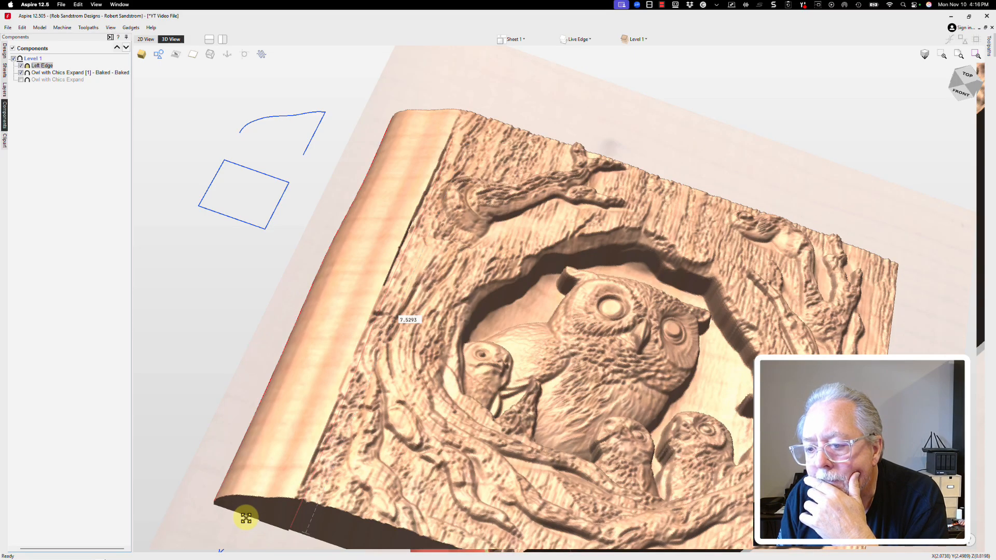
Step: Examine the Left Edge component's front end and its seam with the owl relief from low and overhead angles
{"action": "left_click_drag", "start_coordinate": [182, 503], "coordinate": [283, 474]}
{"action": "left_click_drag", "start_coordinate": [310, 511], "coordinate": [389, 502]}
{"action": "left_click_drag", "start_coordinate": [490, 494], "coordinate": [413, 384]}
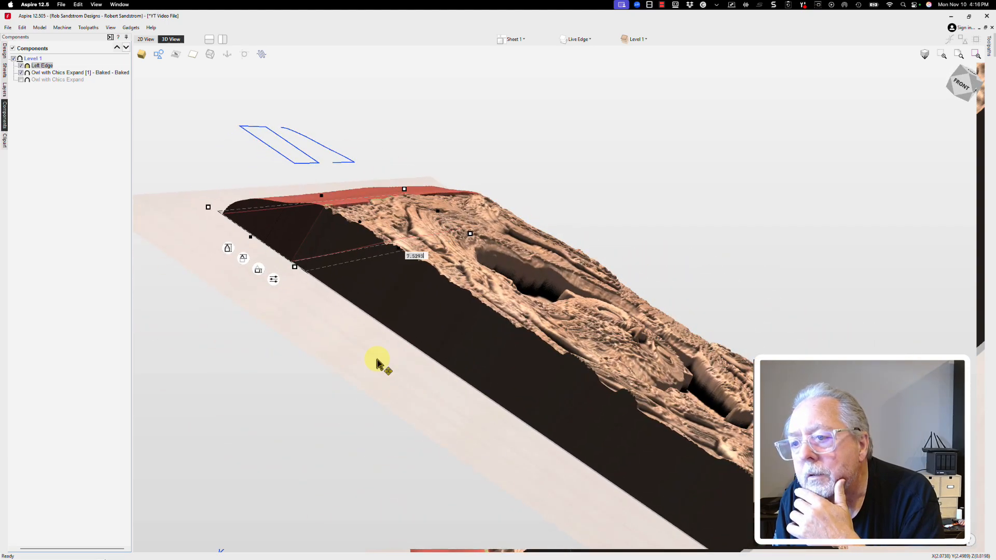
{"action": "left_click", "coordinate": [377, 360]}
{"action": "left_click_drag", "start_coordinate": [305, 331], "coordinate": [445, 473]}
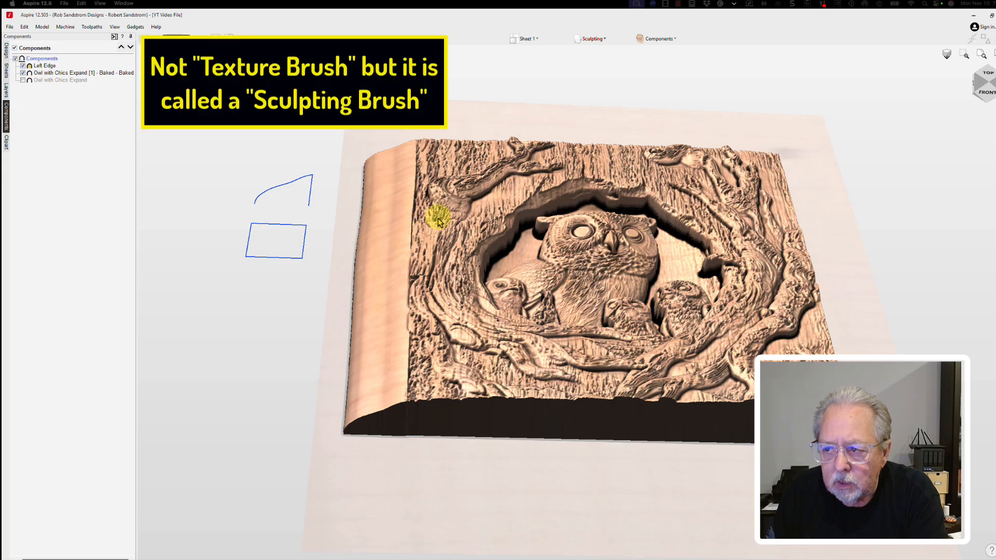
{"action": "left_click_drag", "start_coordinate": [357, 199], "coordinate": [356, 240]}
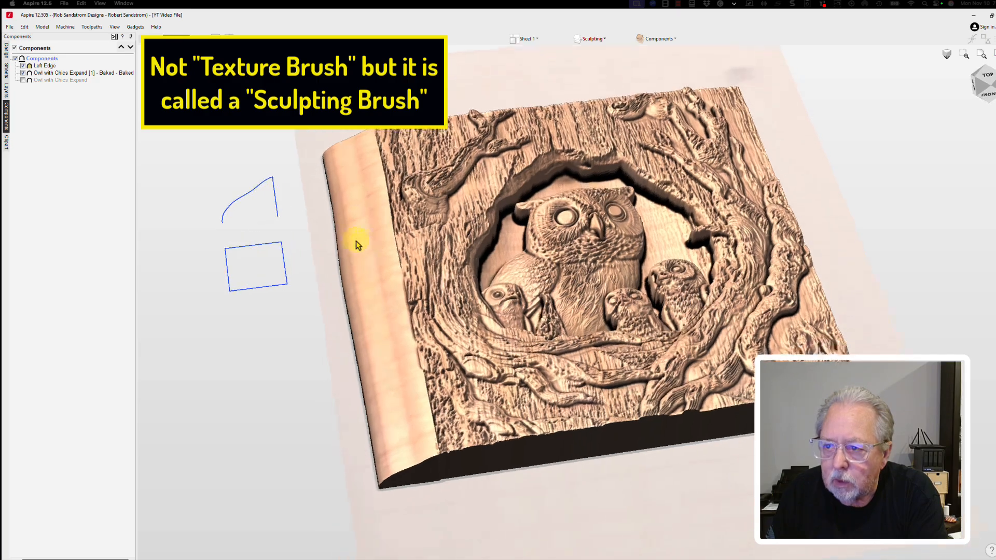
{"action": "left_click_drag", "start_coordinate": [460, 78], "coordinate": [729, 101]}
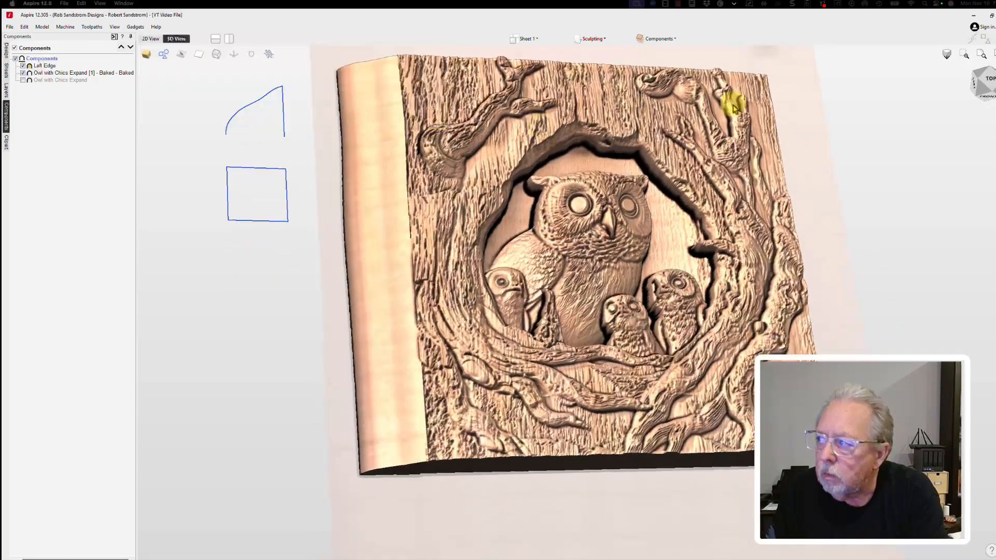
Step: Hide the Two Rail Profiles layer and show the Sculpting layer while viewing the model from above
{"action": "left_click", "coordinate": [981, 87]}
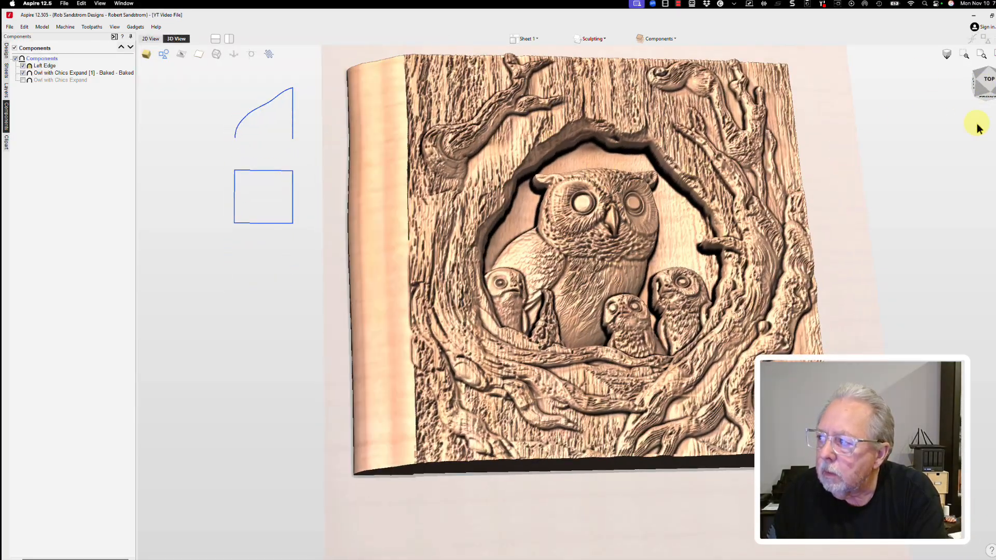
{"action": "left_click", "coordinate": [985, 79]}
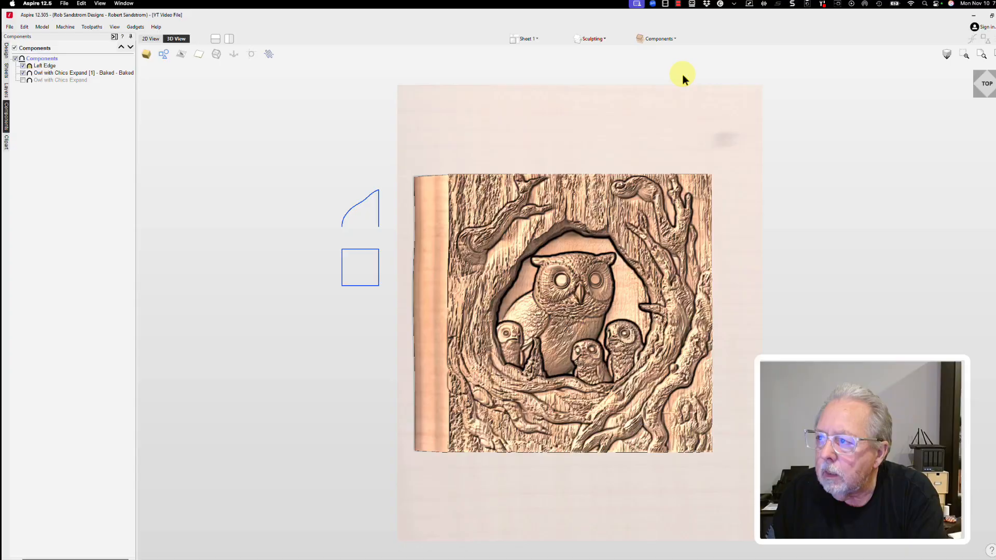
{"action": "left_click", "coordinate": [590, 41]}
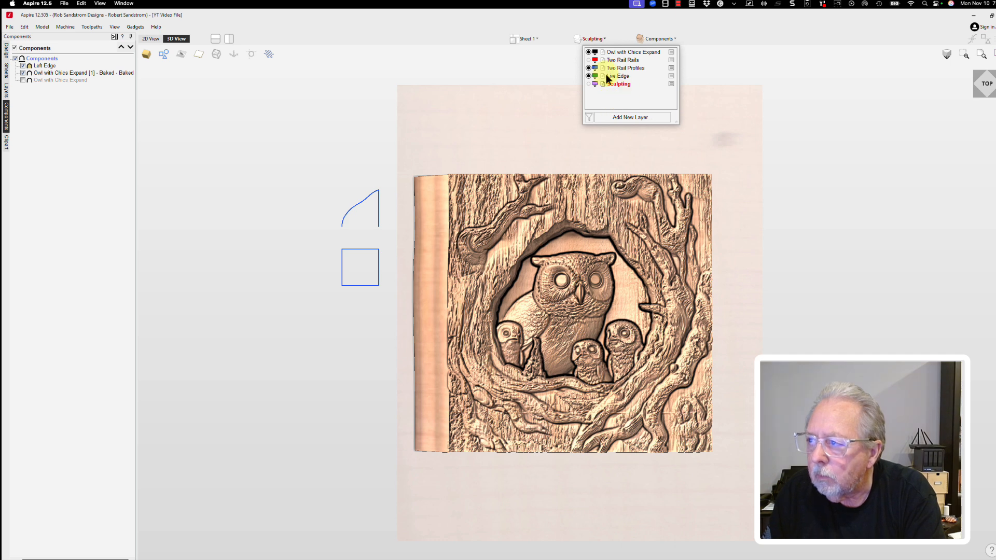
{"action": "left_click", "coordinate": [588, 69]}
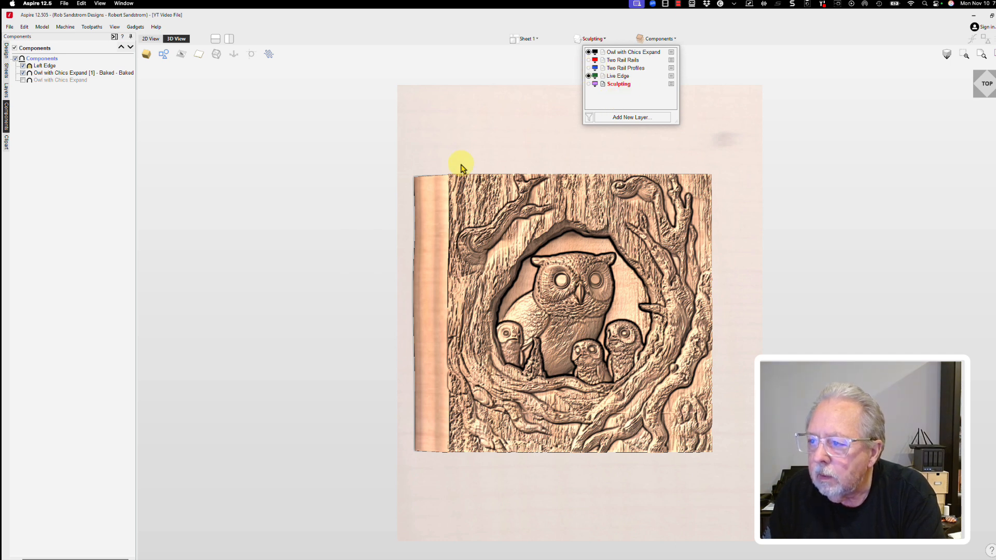
{"action": "left_click", "coordinate": [588, 84]}
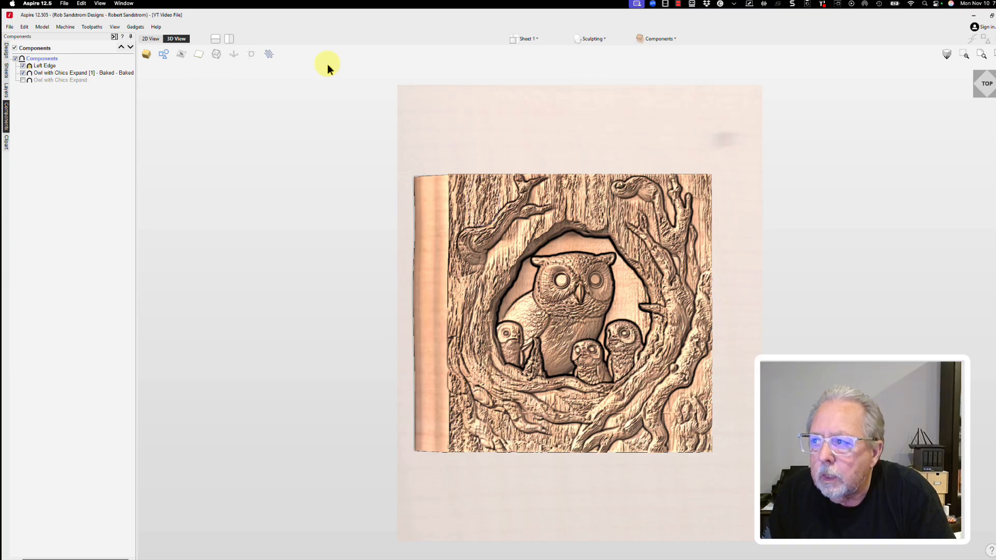
Step: Draw an ellipse vector about 0.8 by 1.4 inches and move it onto the bark near the owl relief's upper-left corner
{"action": "left_click", "coordinate": [6, 51]}
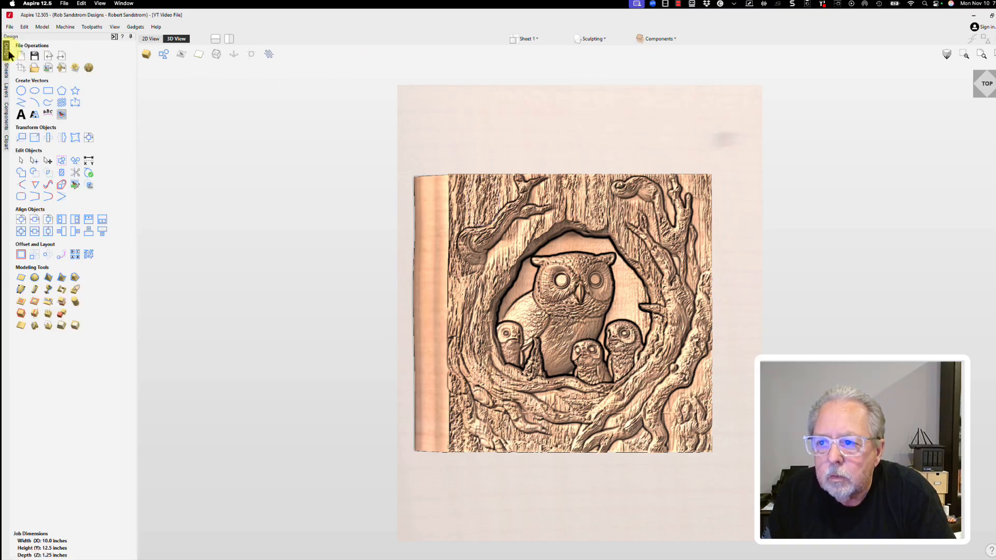
{"action": "left_click", "coordinate": [35, 92]}
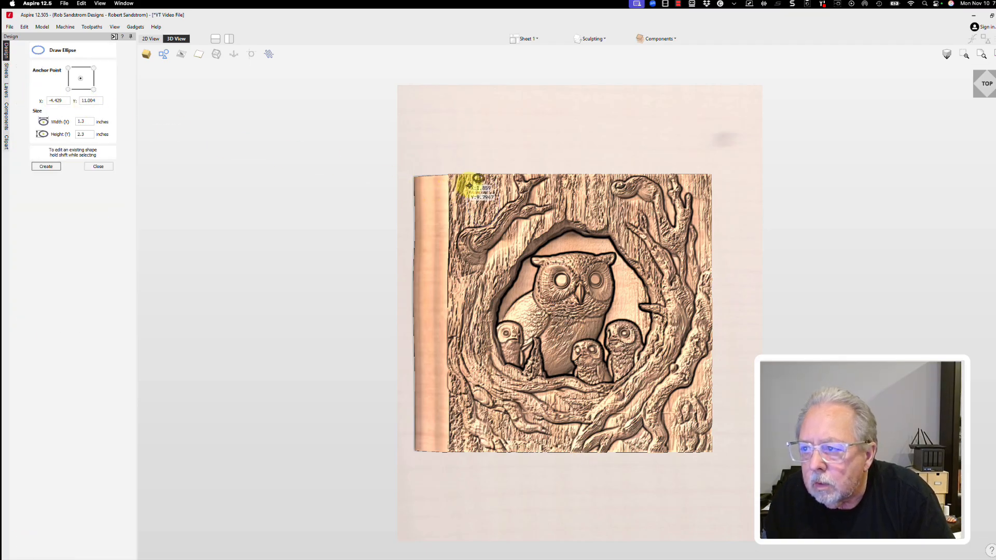
{"action": "left_click_drag", "start_coordinate": [475, 179], "coordinate": [489, 203]}
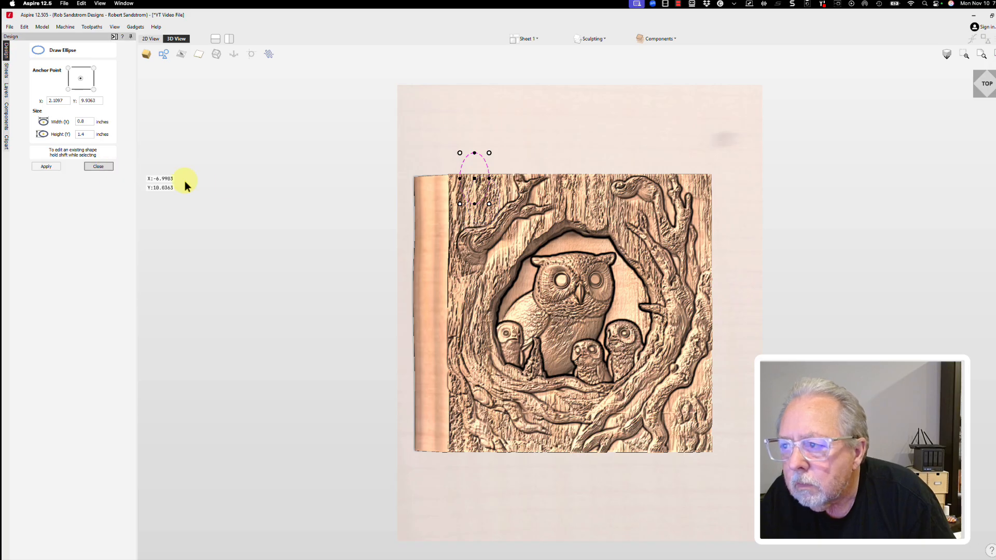
{"action": "key", "text": "Escape"}
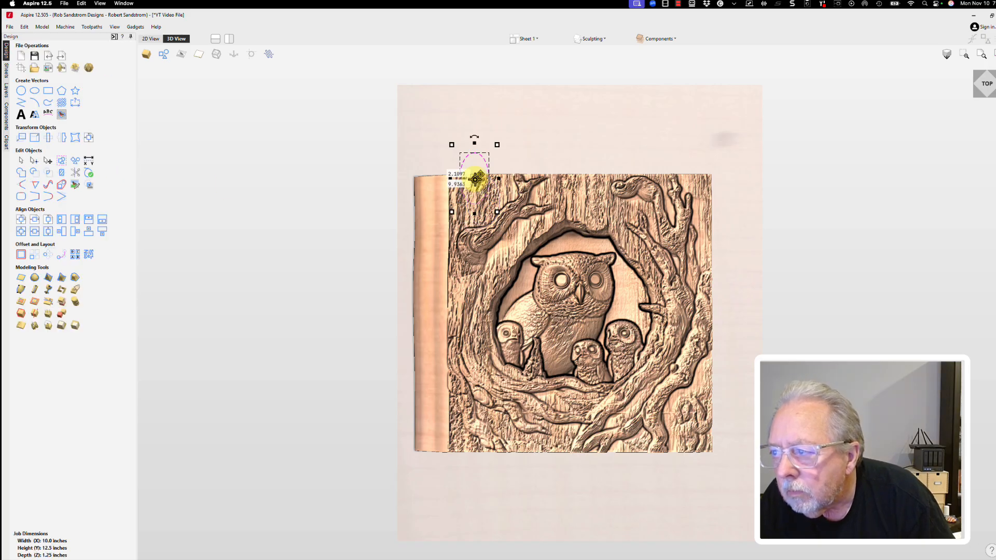
{"action": "left_click_drag", "start_coordinate": [475, 179], "coordinate": [484, 202]}
{"action": "left_click", "coordinate": [510, 186]}
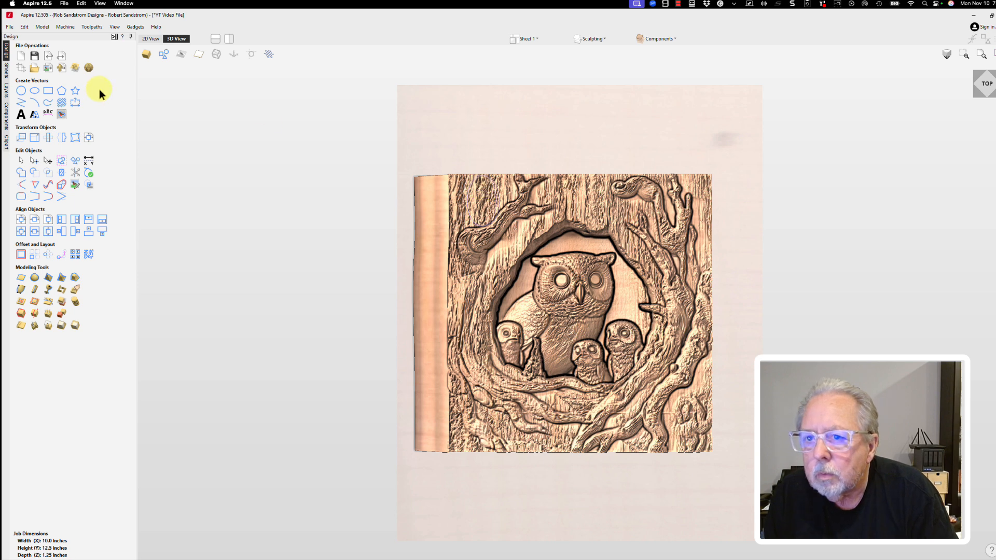
Step: Insert a new component level and rename it Sculpting
{"action": "left_click", "coordinate": [6, 117]}
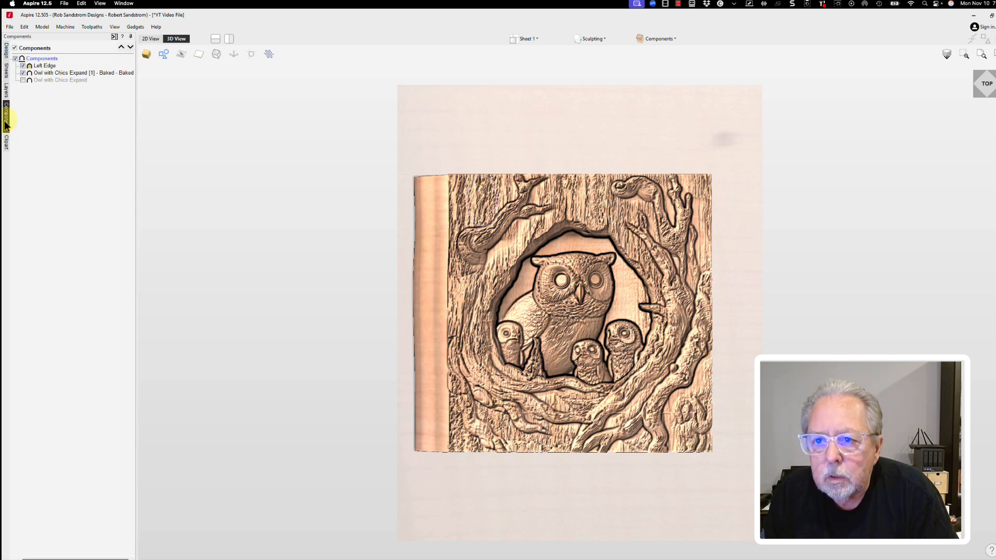
{"action": "left_click", "coordinate": [49, 58]}
{"action": "right_click", "coordinate": [49, 58]}
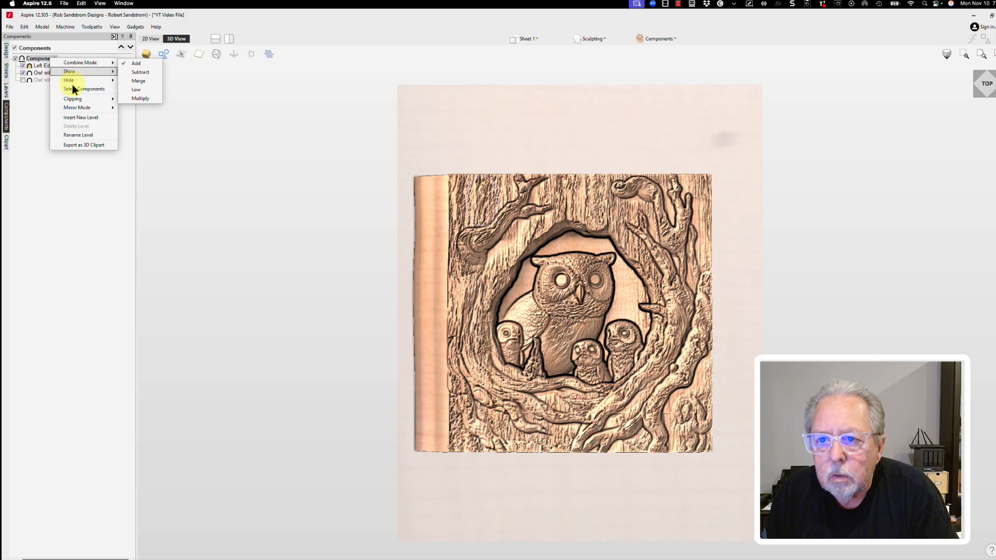
{"action": "left_click", "coordinate": [76, 118]}
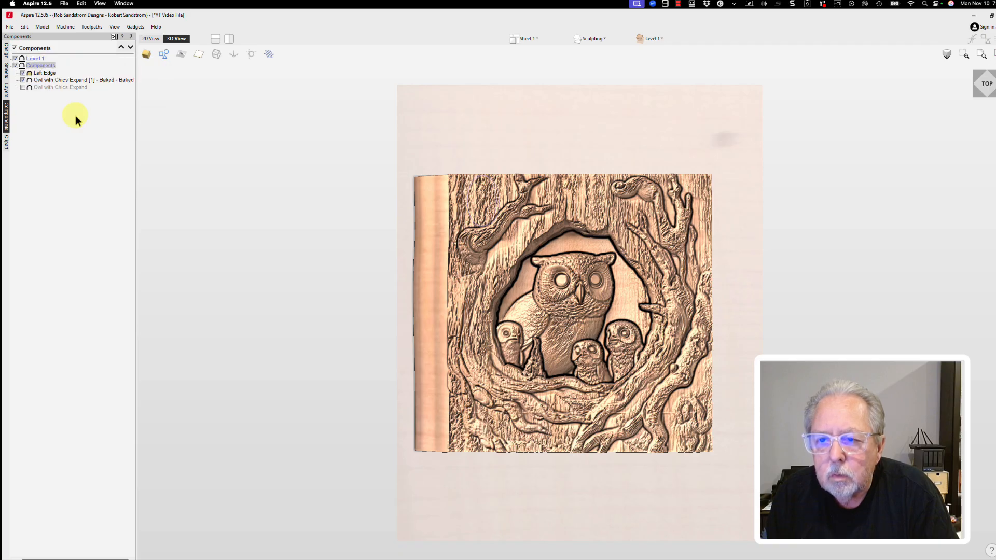
{"action": "right_click", "coordinate": [42, 57]}
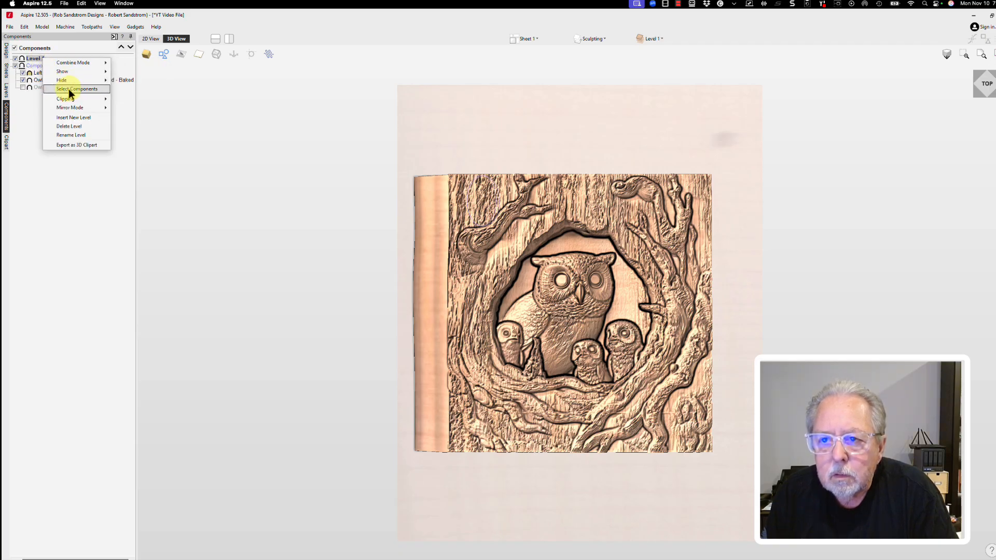
{"action": "left_click", "coordinate": [65, 134]}
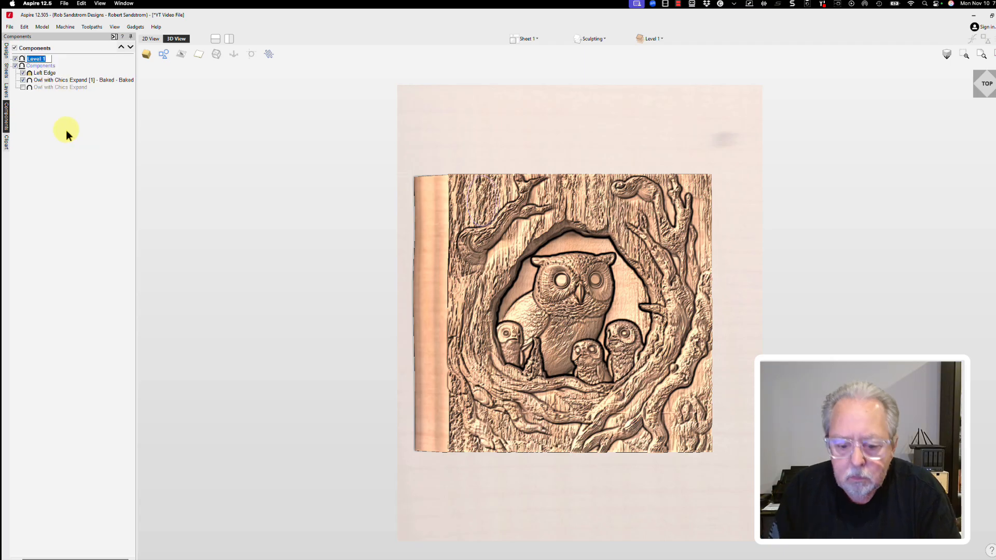
{"action": "type", "text": "Sculpt"}
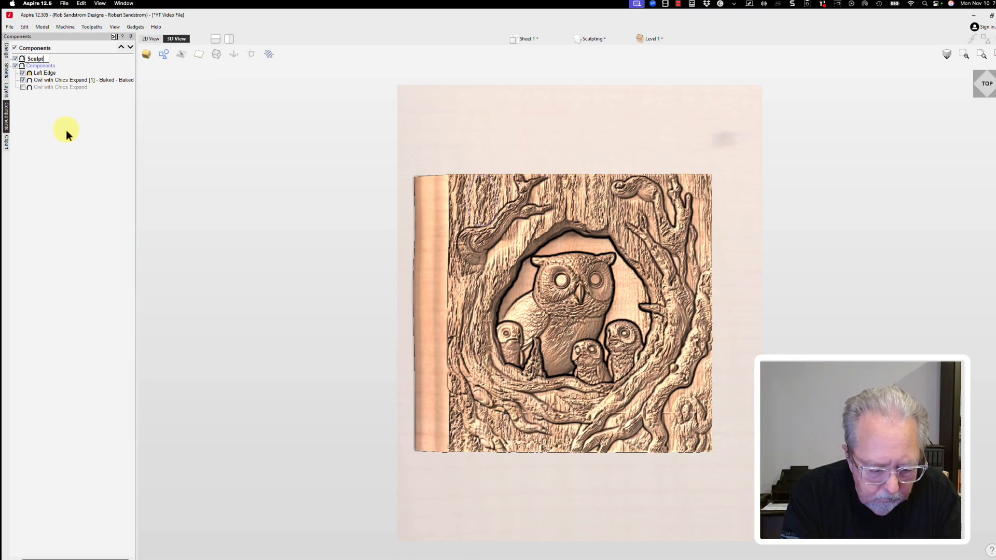
{"action": "type", "text": "ing"}
{"action": "key", "text": "Return"}
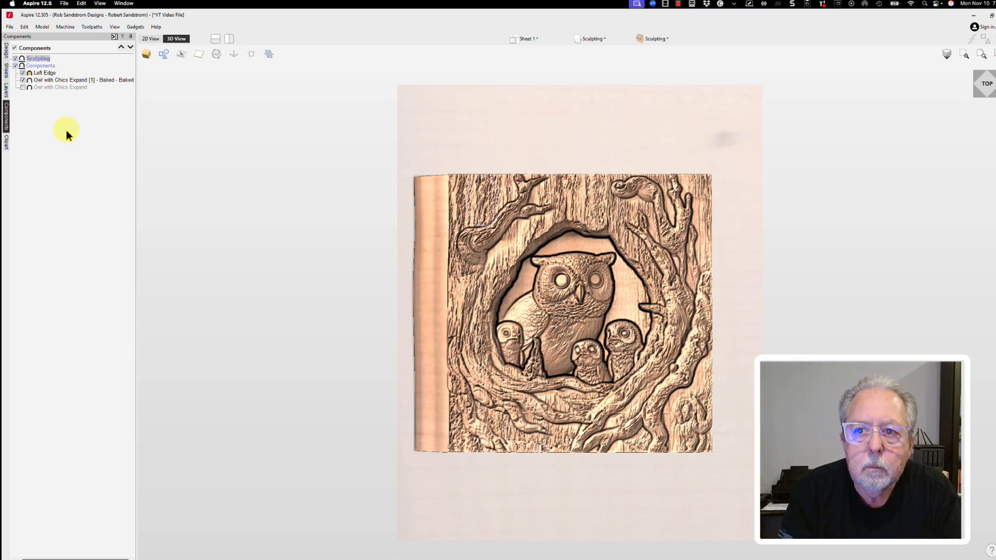
Step: Duplicate the baked owl component into the Sculpting level, and hide the original and the Left Edge component
{"action": "left_click", "coordinate": [43, 80]}
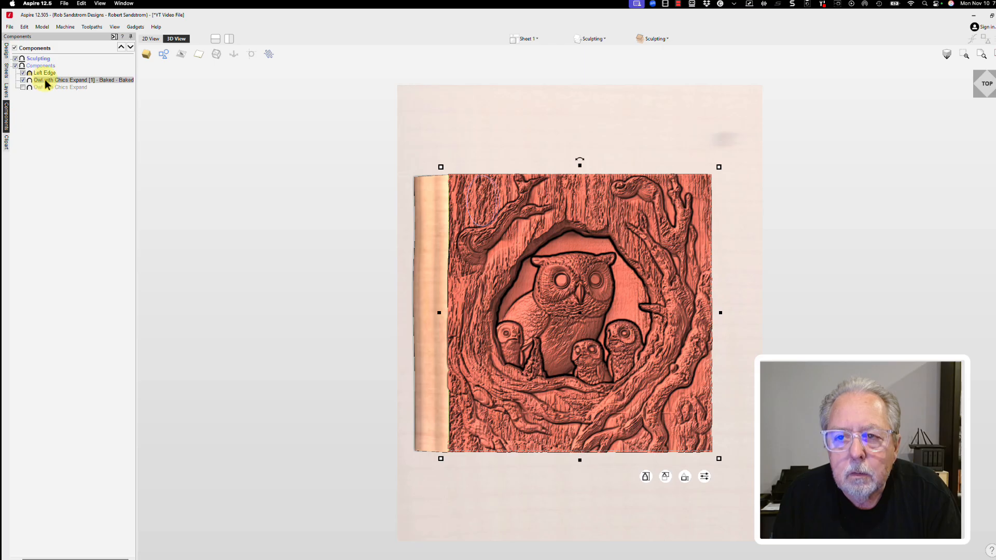
{"action": "right_click", "coordinate": [45, 80]}
{"action": "left_click", "coordinate": [63, 131]}
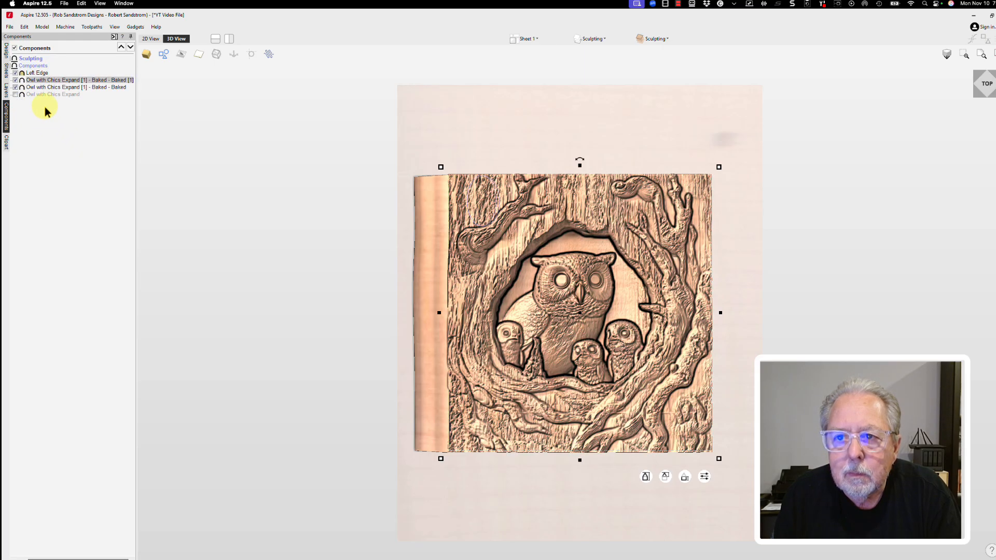
{"action": "left_click_drag", "start_coordinate": [54, 82], "coordinate": [64, 63]}
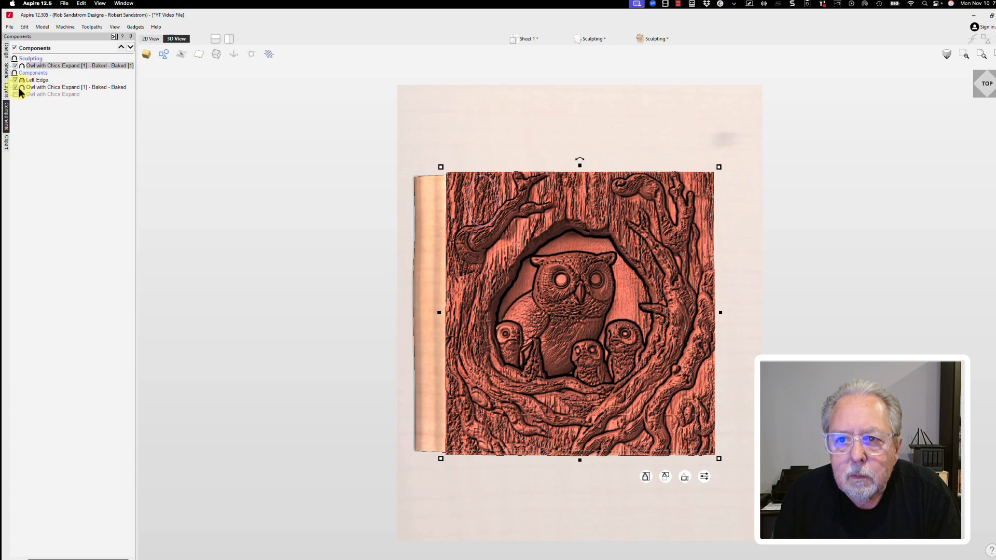
{"action": "left_click", "coordinate": [16, 89]}
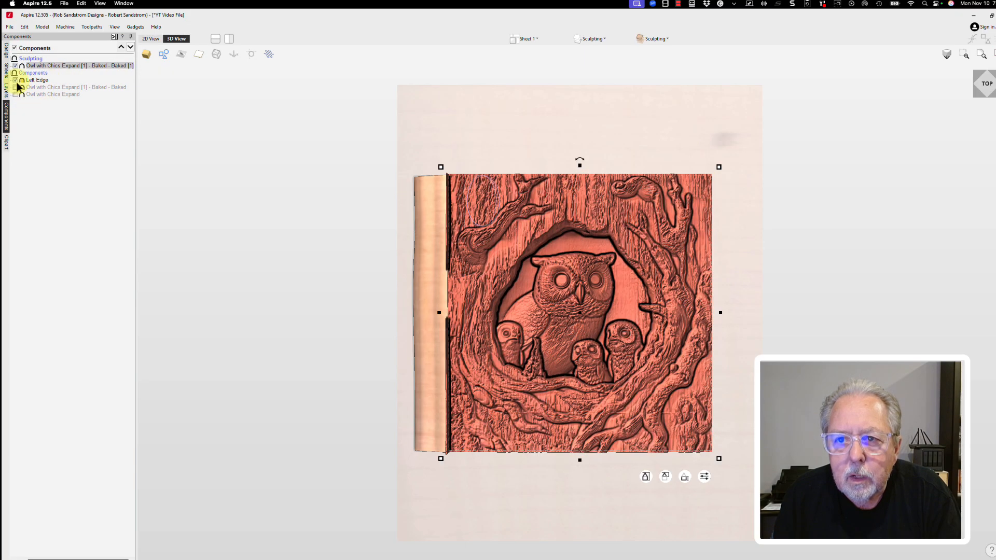
{"action": "left_click", "coordinate": [16, 80]}
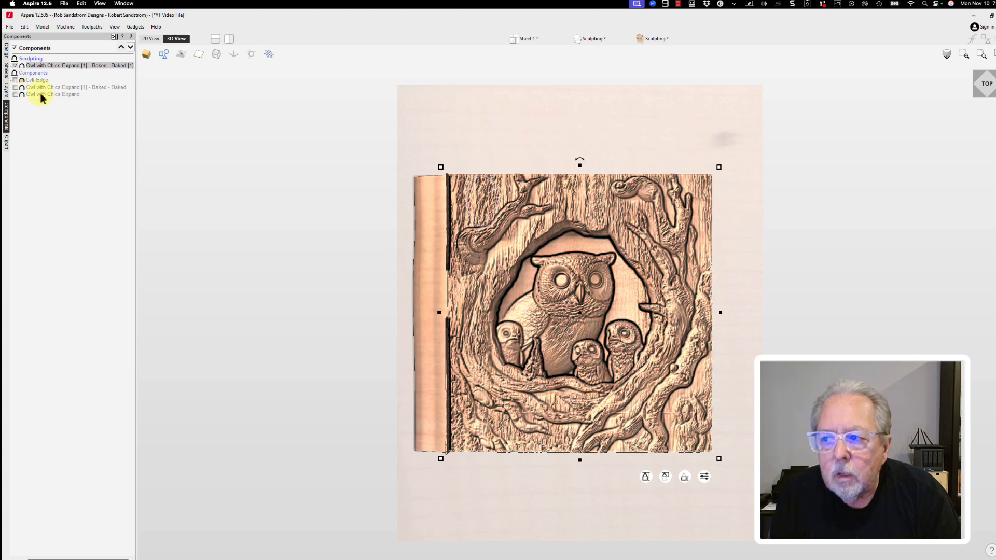
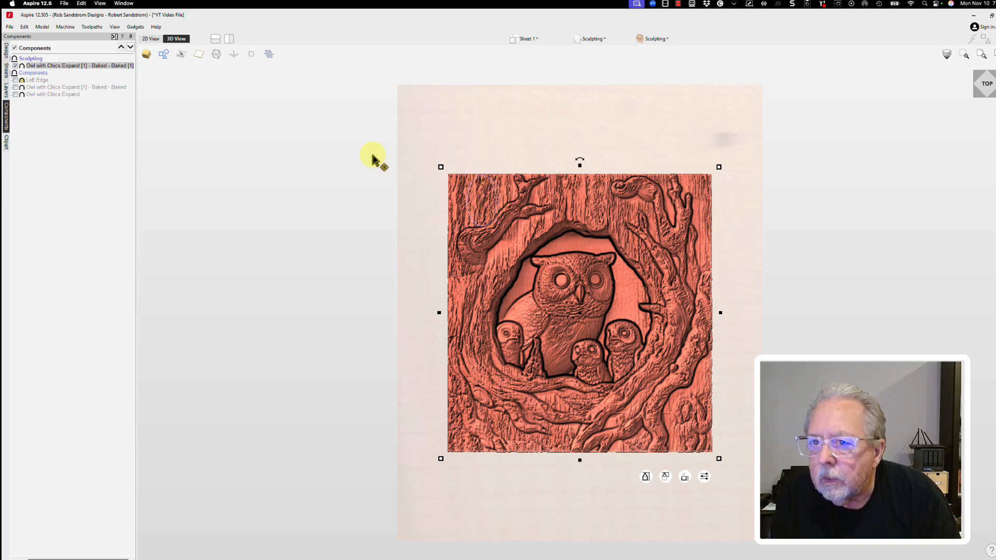
Step: Remove the duplicate overlapping ellipse, temporarily hiding the copied owl component to reach it
{"action": "left_click", "coordinate": [15, 66]}
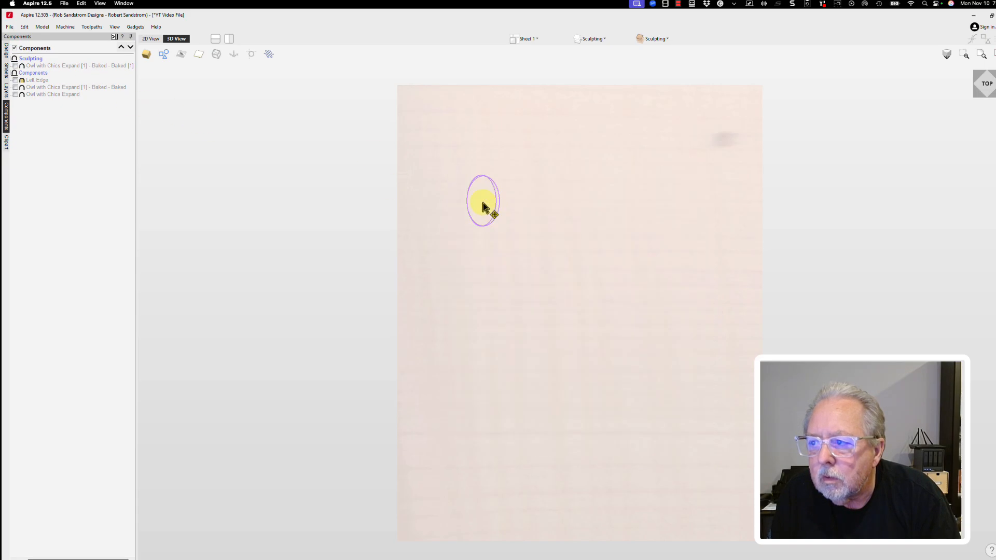
{"action": "left_click", "coordinate": [498, 214]}
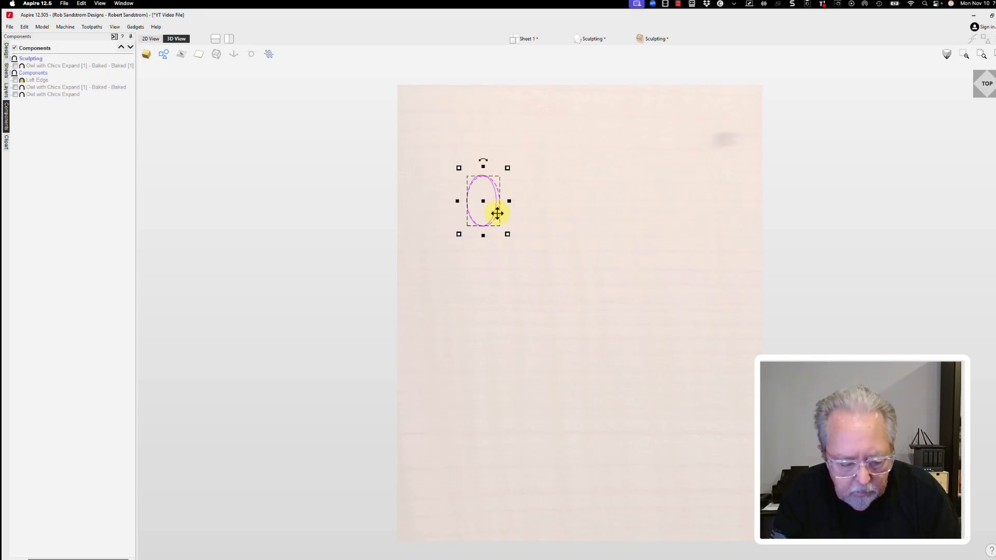
{"action": "key", "text": "Escape"}
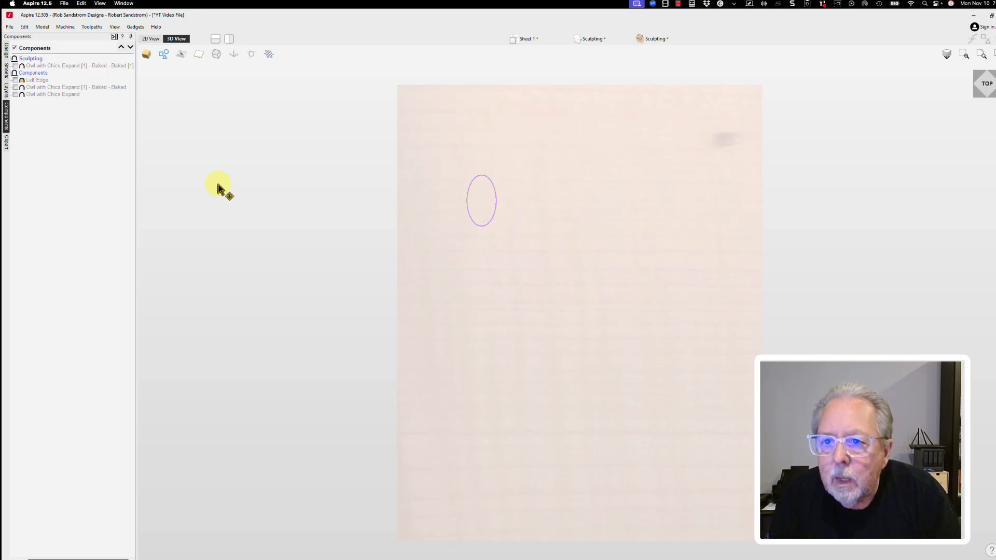
{"action": "left_click", "coordinate": [15, 66]}
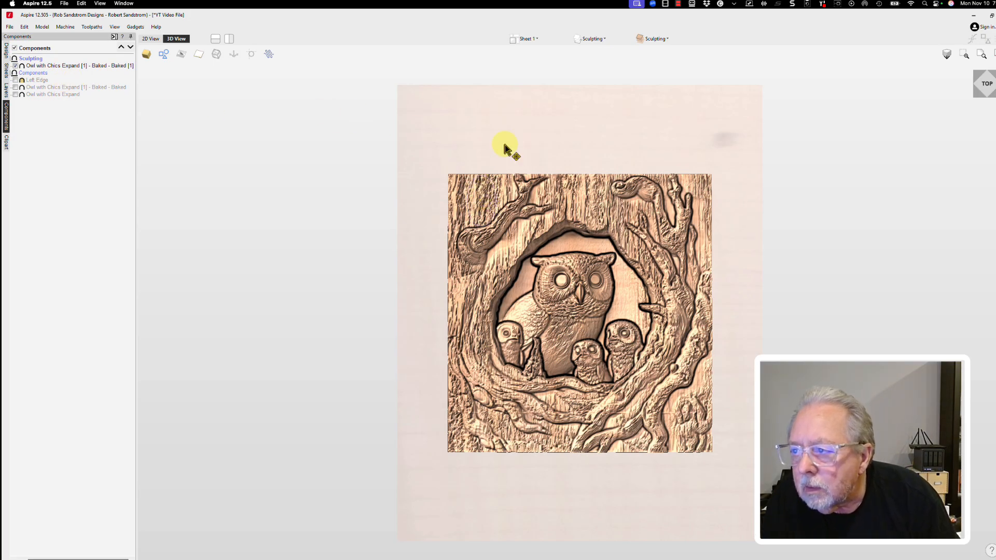
Step: Clip the copied owl component to the ellipse vector, keeping only the bark inside it
{"action": "scroll", "coordinate": [505, 145], "scroll_direction": "up", "scroll_amount": 5}
{"action": "middle_click_drag", "start_coordinate": [505, 146], "coordinate": [500, 95]}
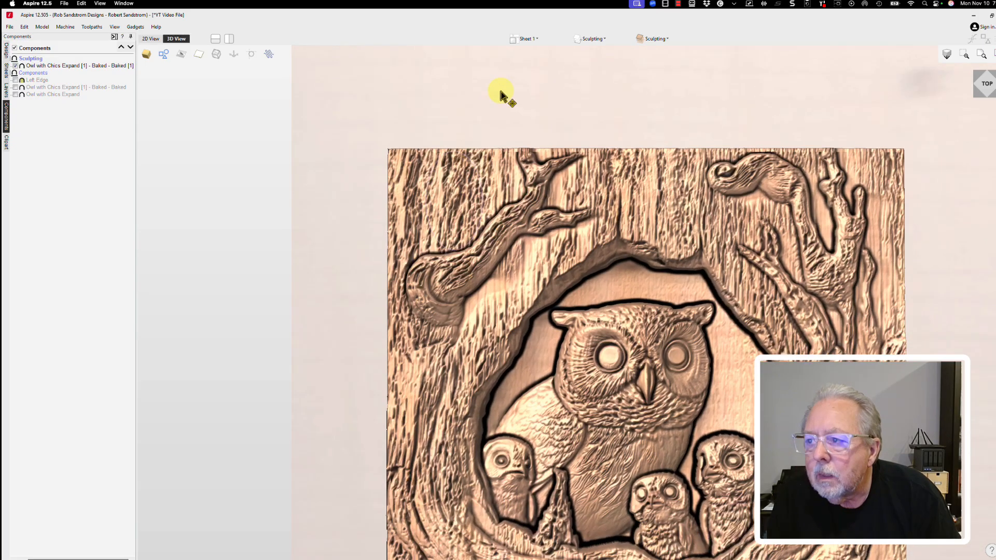
{"action": "left_click", "coordinate": [472, 163]}
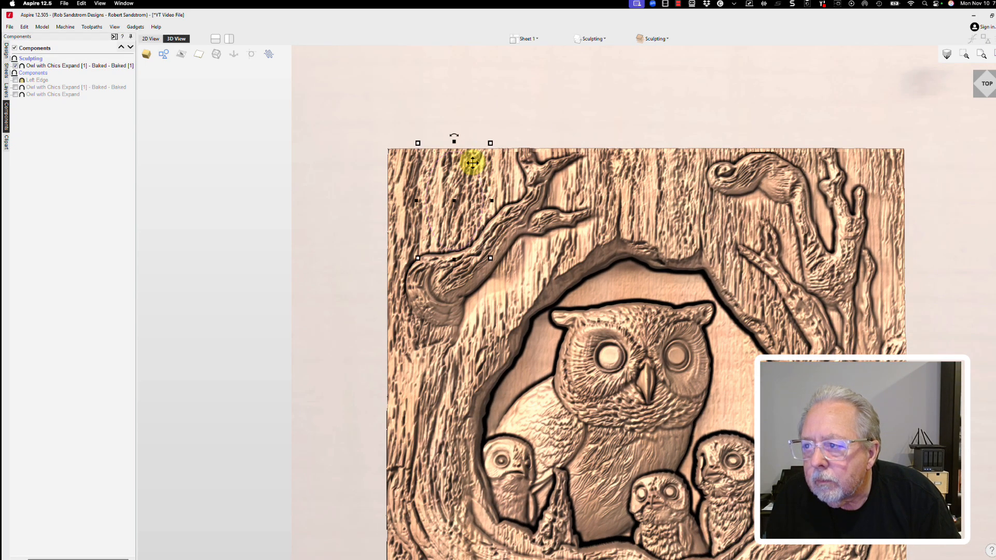
{"action": "left_click", "coordinate": [599, 181]}
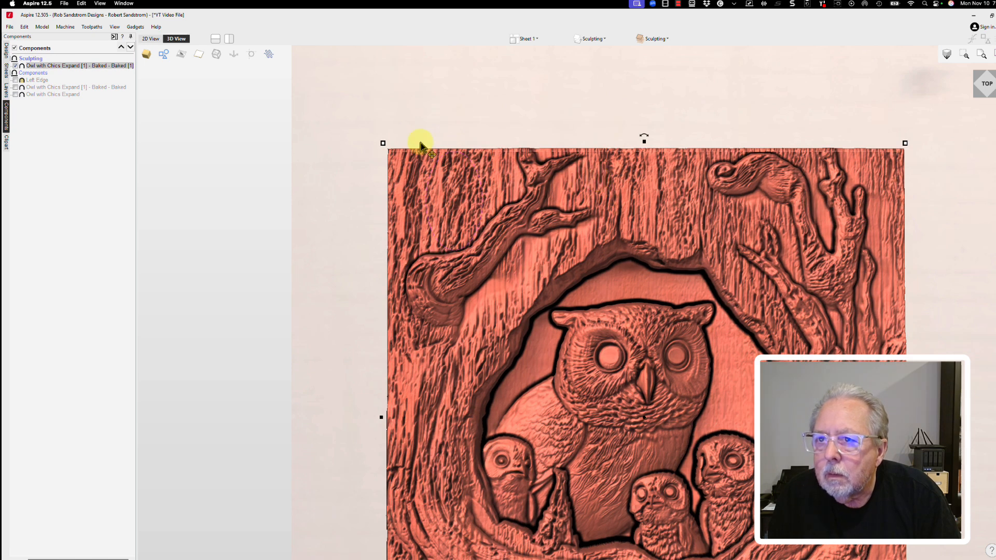
{"action": "left_click", "coordinate": [6, 51]}
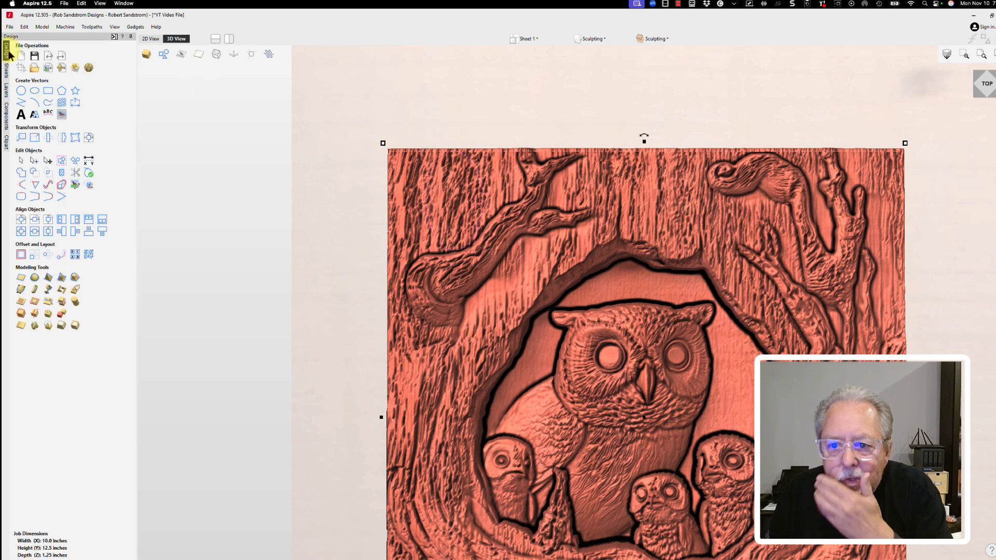
{"action": "left_click", "coordinate": [36, 304]}
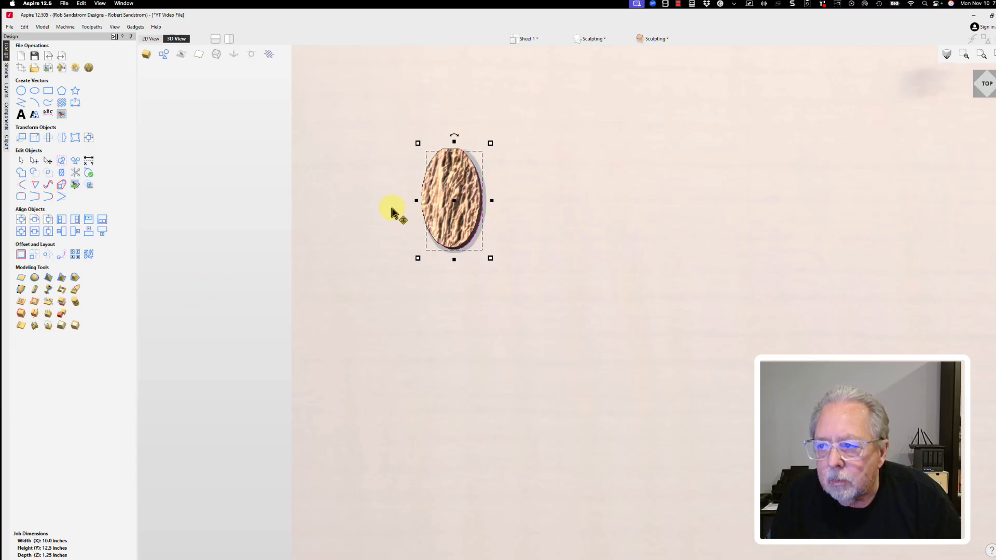
Step: Increase the clipped bark patch's shape height and lower its base height to about -1.27 inches
{"action": "left_click", "coordinate": [393, 213]}
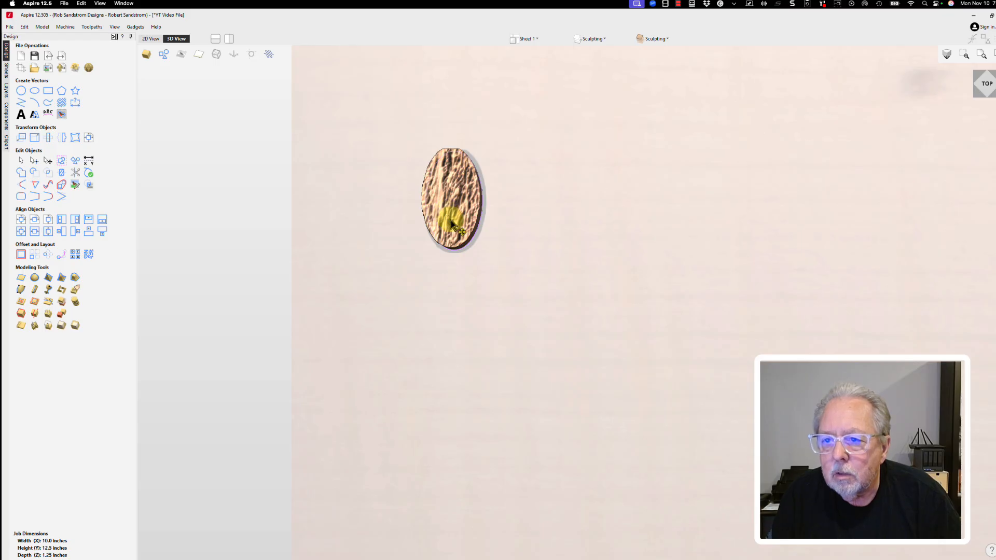
{"action": "left_click_drag", "start_coordinate": [450, 222], "coordinate": [424, 173]}
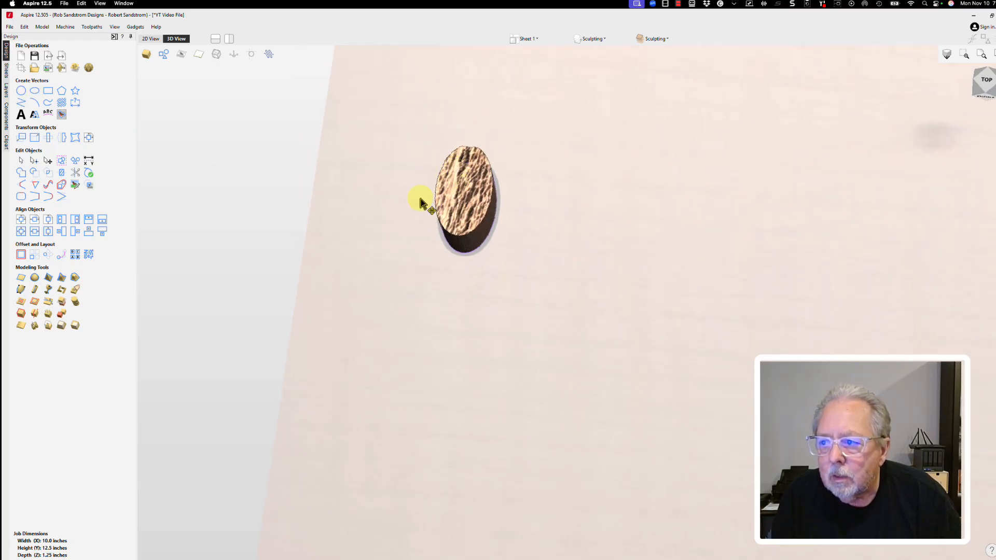
{"action": "left_click", "coordinate": [464, 215]}
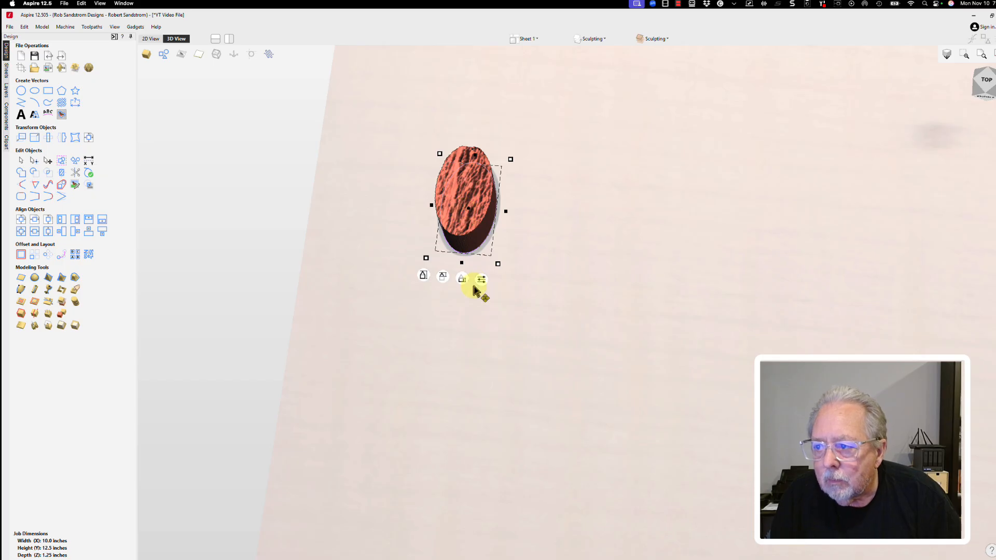
{"action": "left_click_drag", "start_coordinate": [463, 279], "coordinate": [492, 253]}
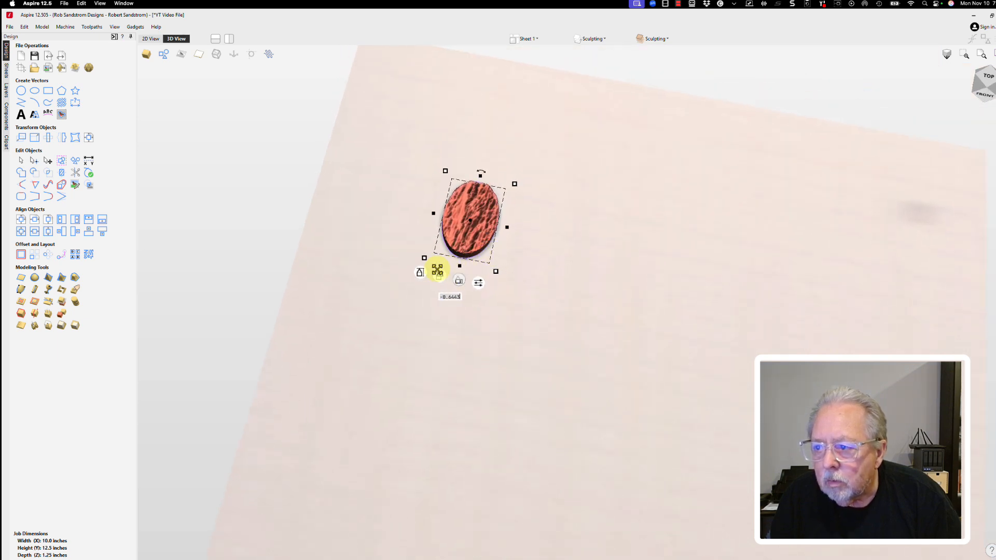
{"action": "mouse_move", "coordinate": [440, 277]}
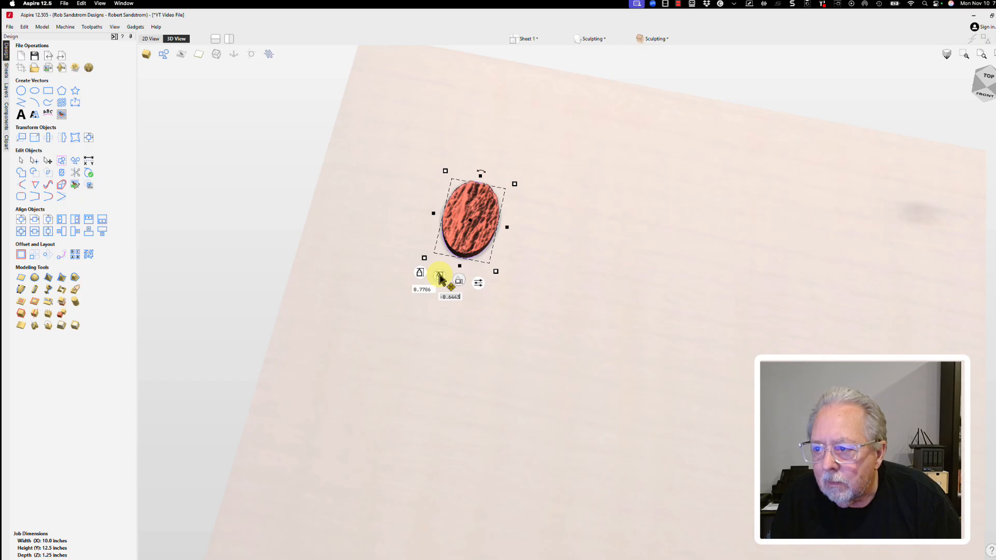
{"action": "left_click_drag", "start_coordinate": [439, 278], "coordinate": [448, 329]}
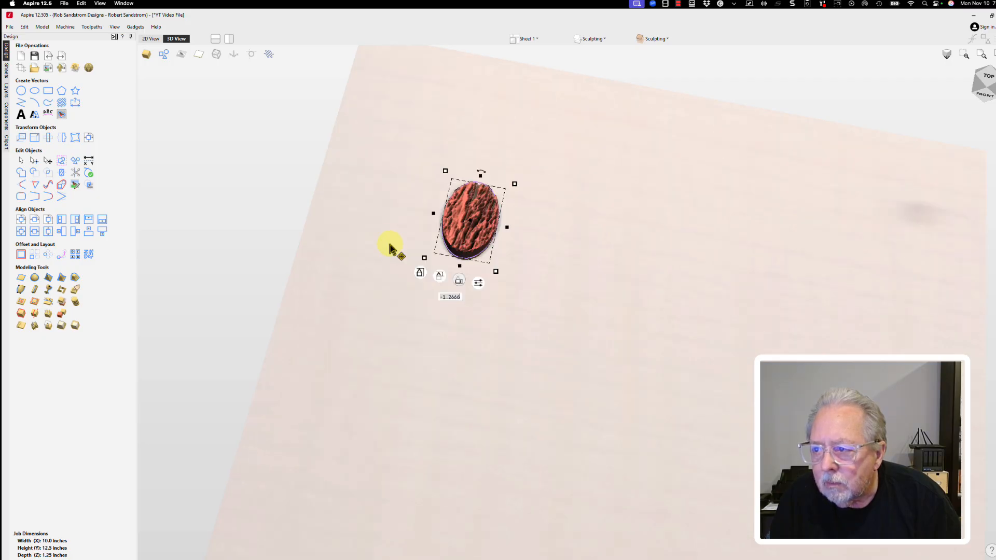
Step: Enable Tilt on the bark patch and set its direction from the upper end of the ellipse to the lower end
{"action": "left_click_drag", "start_coordinate": [391, 248], "coordinate": [678, 329]}
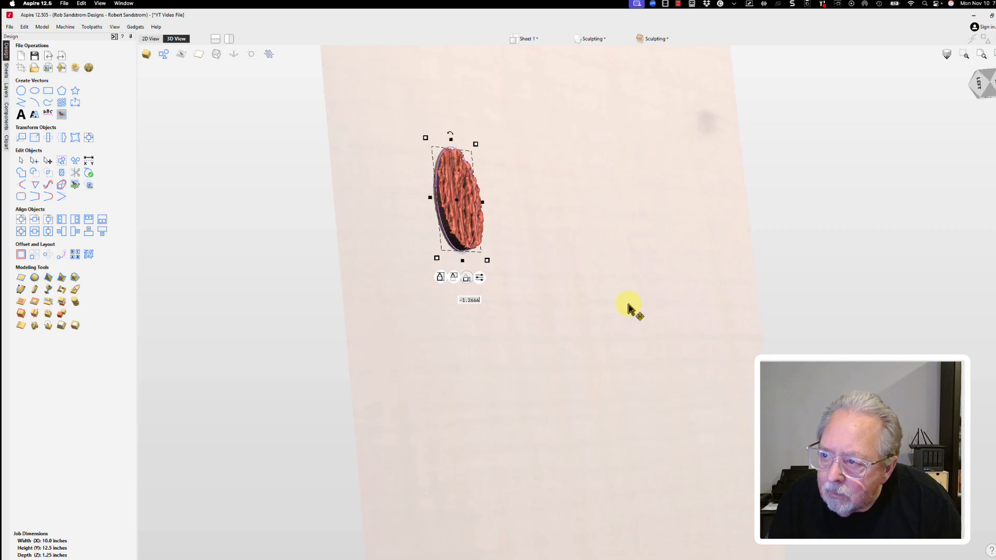
{"action": "left_click_drag", "start_coordinate": [550, 259], "coordinate": [594, 281]}
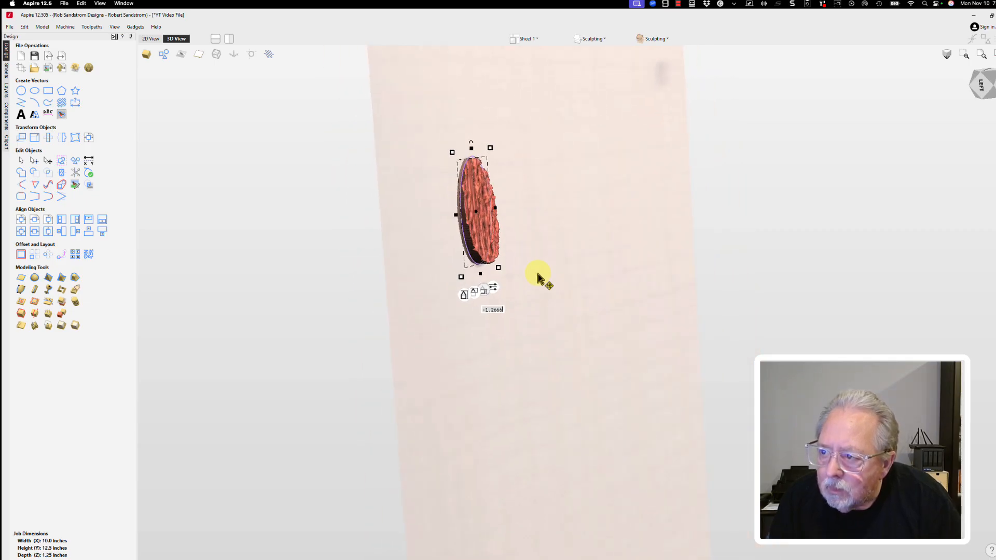
{"action": "left_click", "coordinate": [493, 289]}
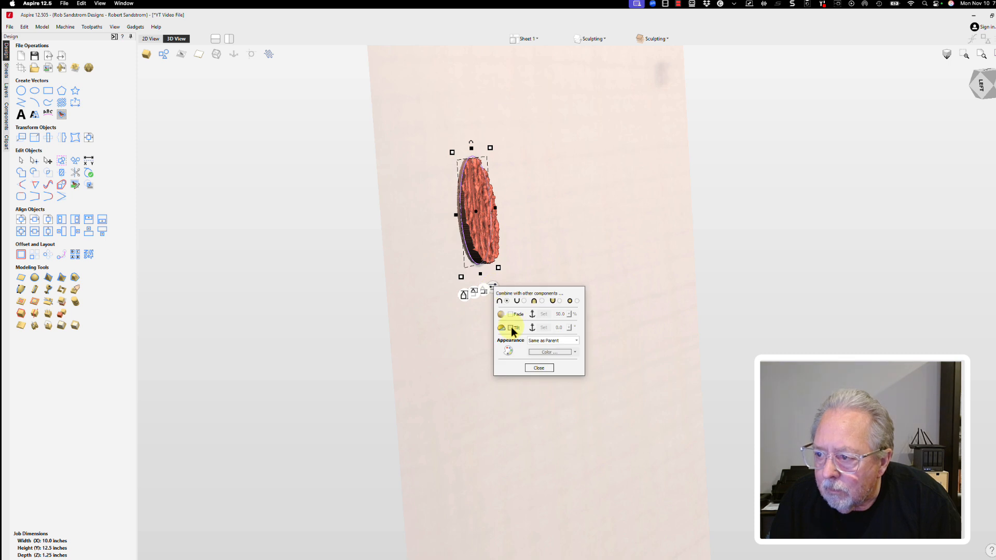
{"action": "left_click", "coordinate": [474, 158]}
{"action": "left_click", "coordinate": [489, 257]}
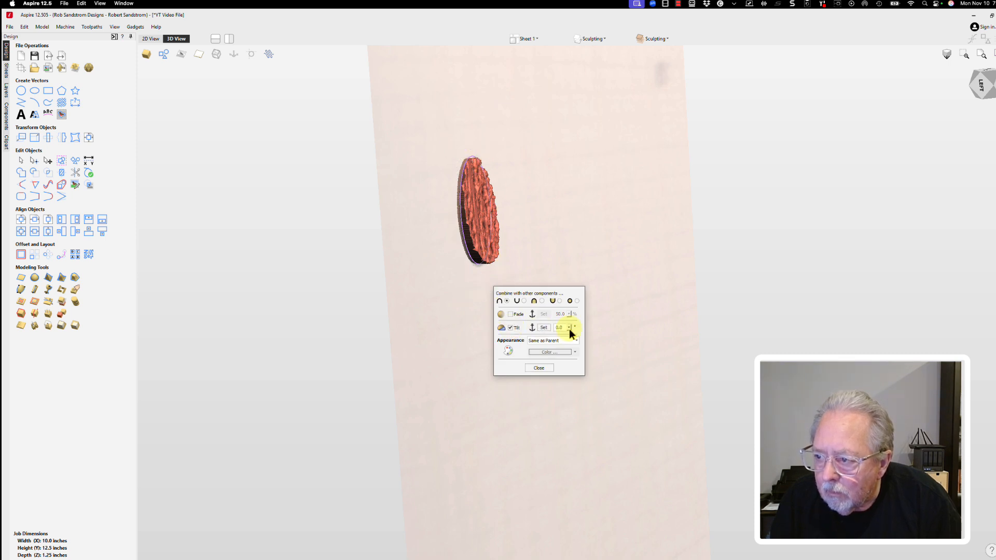
Step: Anchor the oval bark component's tilt at its lower edge and tilt it by 2.0 degrees
{"action": "left_click", "coordinate": [569, 328]}
{"action": "left_click", "coordinate": [543, 328]}
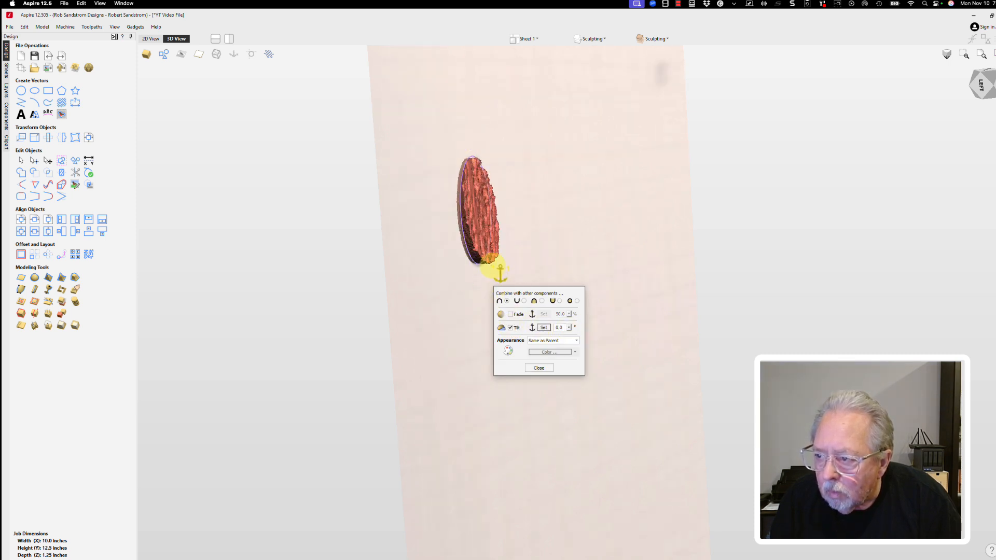
{"action": "left_click", "coordinate": [490, 264]}
{"action": "left_click", "coordinate": [569, 327]}
{"action": "left_click_drag", "start_coordinate": [575, 338], "coordinate": [577, 337]}
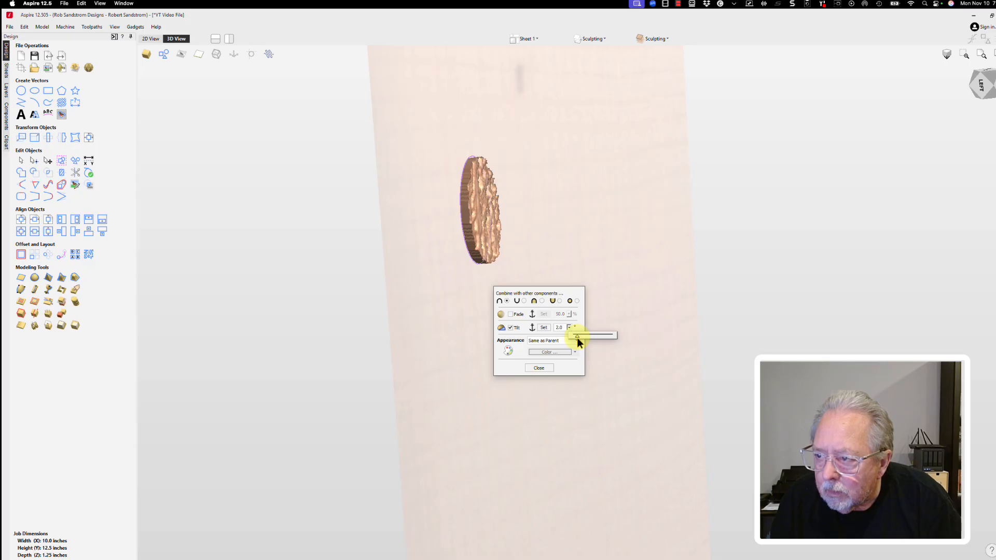
{"action": "left_click", "coordinate": [539, 368]}
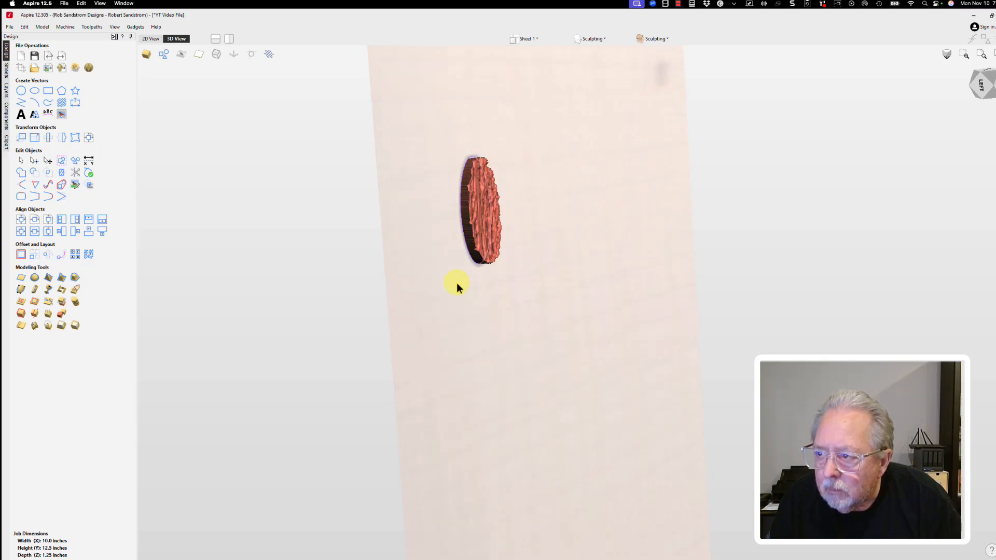
Step: Bake the tilt into the oval bark component and widen the component list to show the full names
{"action": "double_click", "coordinate": [72, 66]}
{"action": "left_click", "coordinate": [61, 159]}
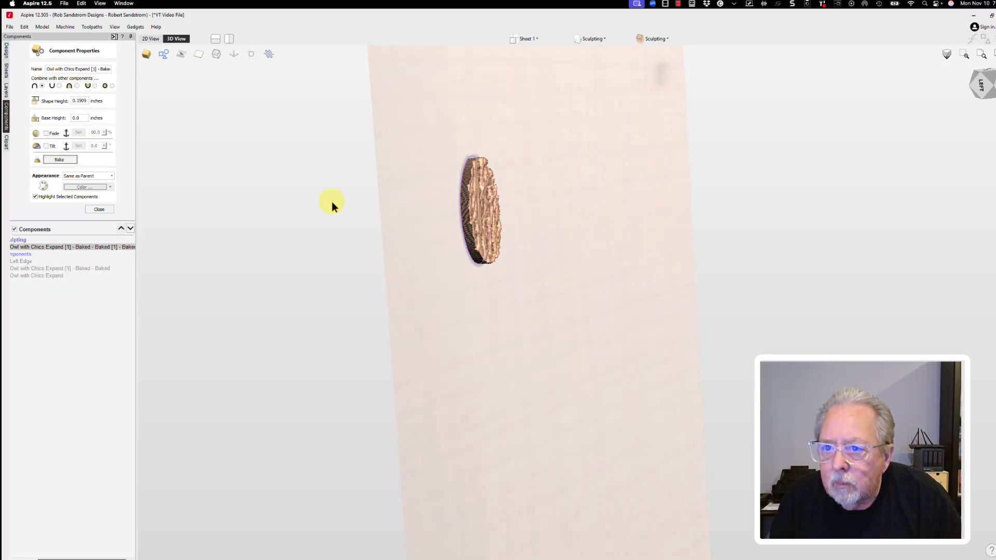
{"action": "left_click", "coordinate": [6, 117]}
{"action": "left_click", "coordinate": [235, 201]}
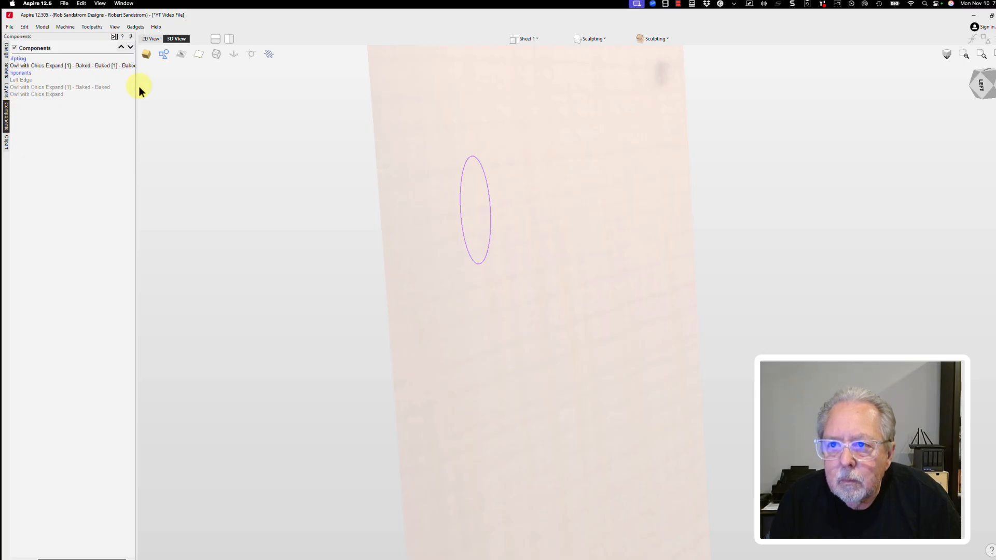
{"action": "left_click_drag", "start_coordinate": [137, 85], "coordinate": [151, 84]}
{"action": "left_click", "coordinate": [12, 66]}
{"action": "left_click", "coordinate": [12, 66]}
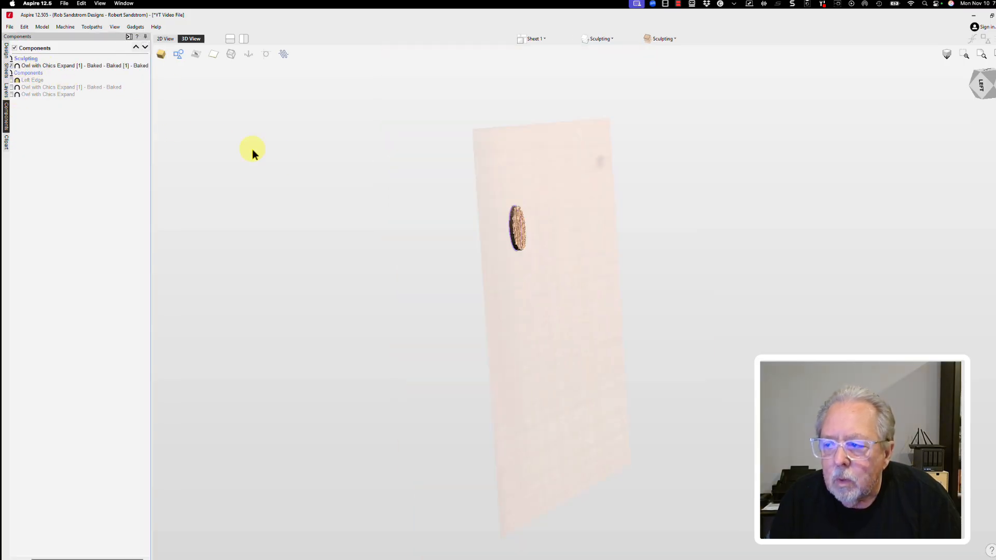
Step: Lower the oval bark component's base height to about -0.078 inches
{"action": "scroll", "coordinate": [536, 261], "scroll_direction": "up", "scroll_amount": 6}
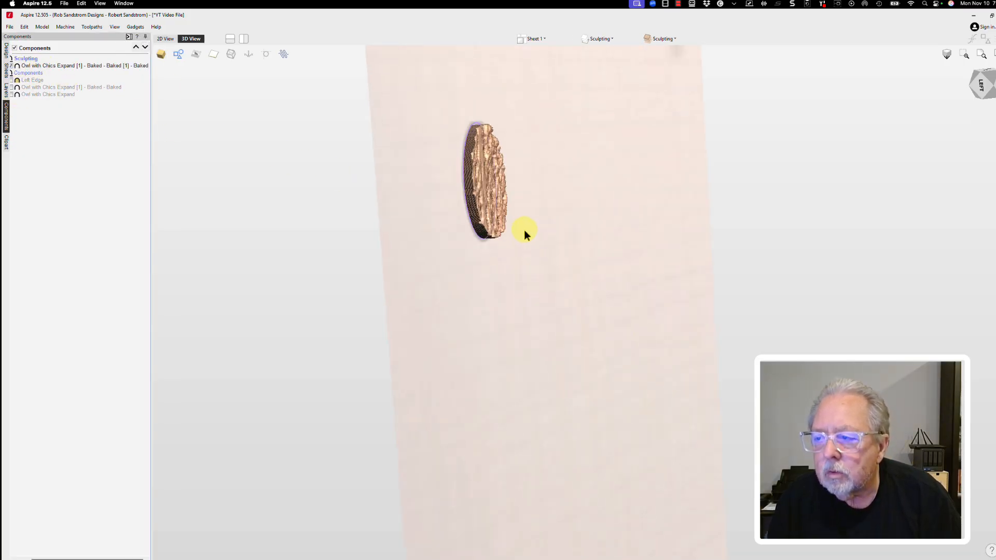
{"action": "scroll", "coordinate": [520, 216], "scroll_direction": "up", "scroll_amount": 2}
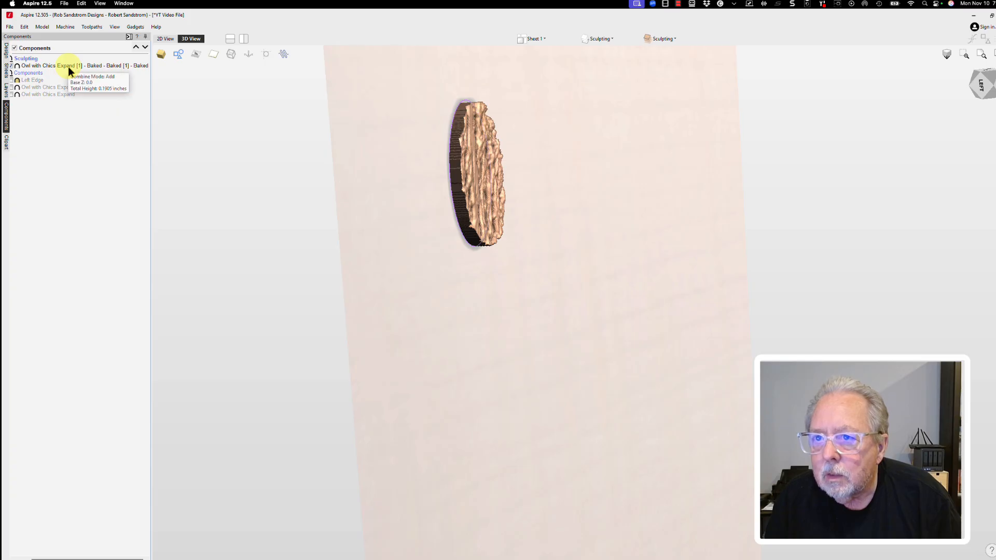
{"action": "left_click", "coordinate": [491, 238]}
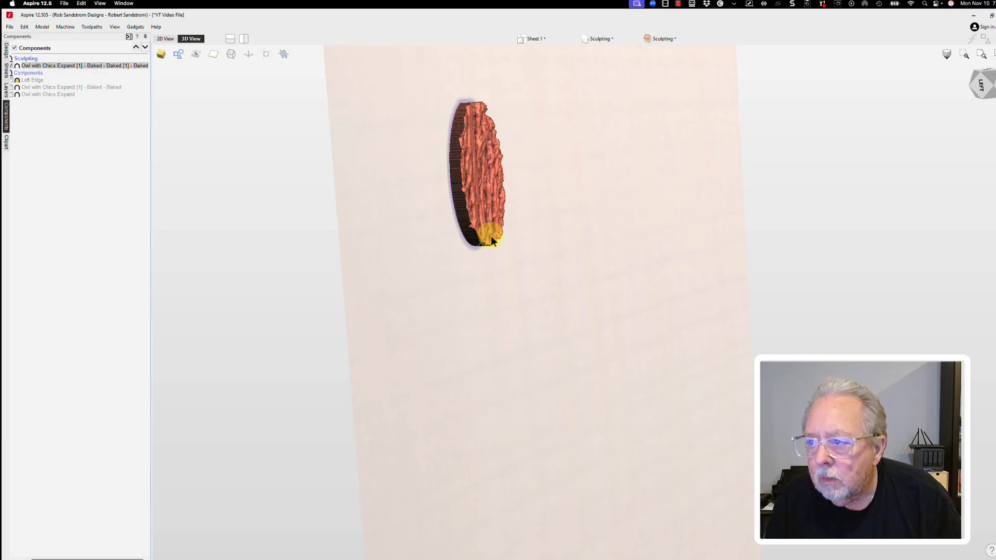
{"action": "left_click", "coordinate": [491, 238]}
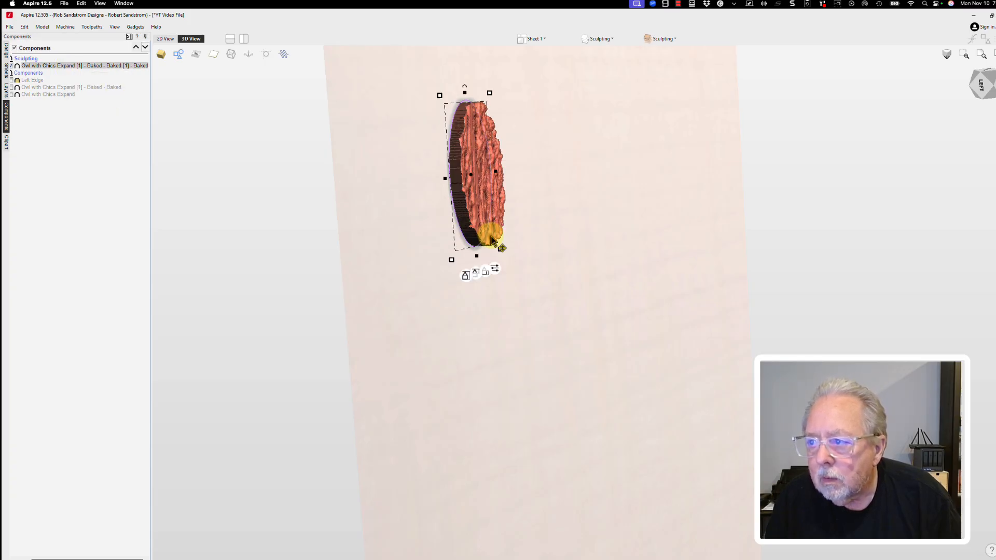
{"action": "left_click", "coordinate": [487, 278]}
{"action": "left_click_drag", "start_coordinate": [485, 274], "coordinate": [478, 282]}
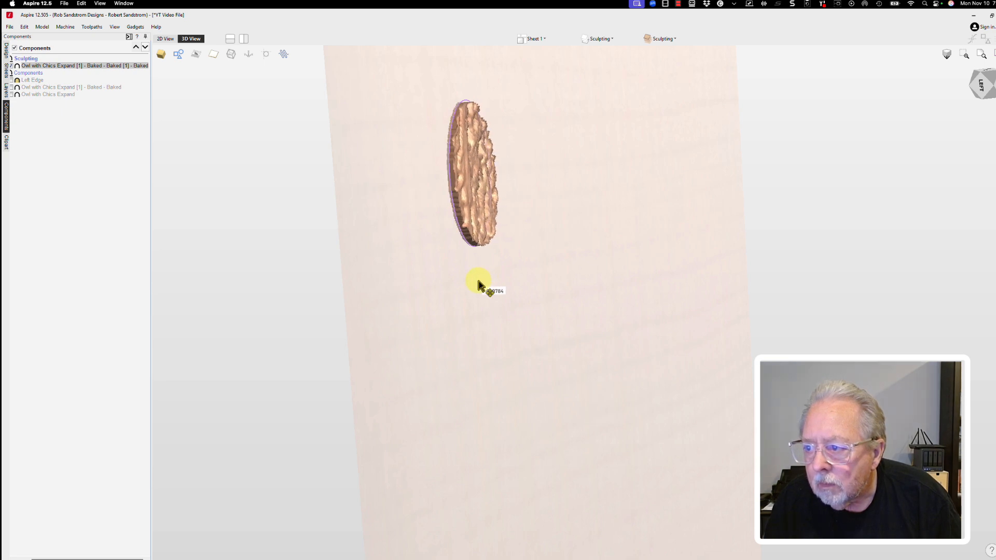
{"action": "left_click", "coordinate": [582, 244]}
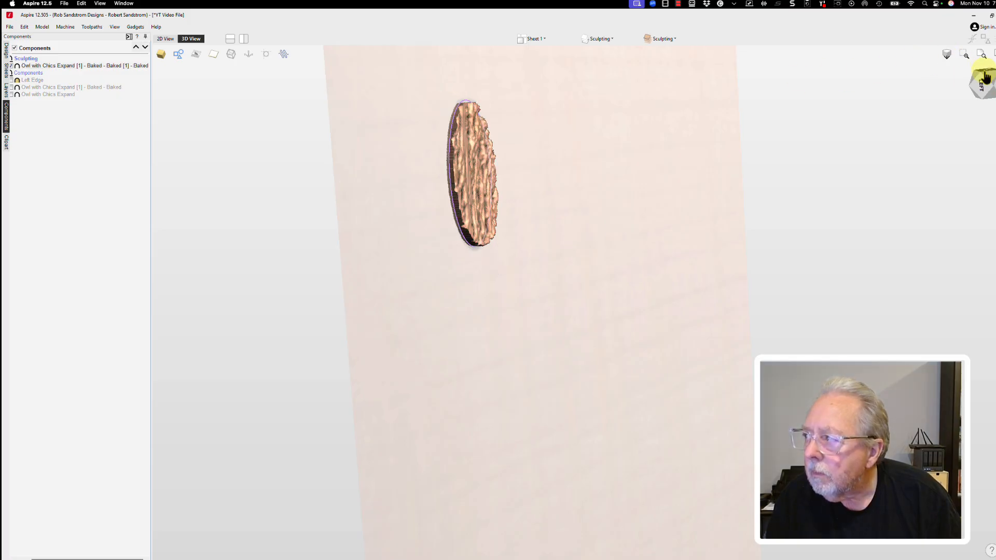
Step: Rename the baked oval bark component under Sculpting as YT Oval Bark
{"action": "left_click", "coordinate": [982, 96]}
{"action": "left_click_drag", "start_coordinate": [983, 96], "coordinate": [980, 89]}
{"action": "left_click", "coordinate": [981, 89]}
{"action": "scroll", "coordinate": [473, 208], "scroll_direction": "up", "scroll_amount": 3}
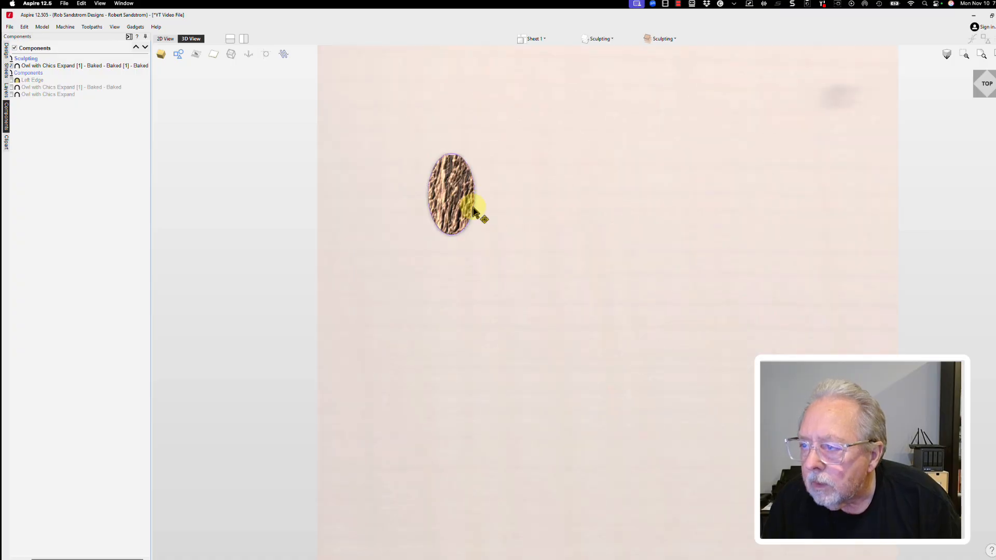
{"action": "scroll", "coordinate": [473, 208], "scroll_direction": "up", "scroll_amount": 2}
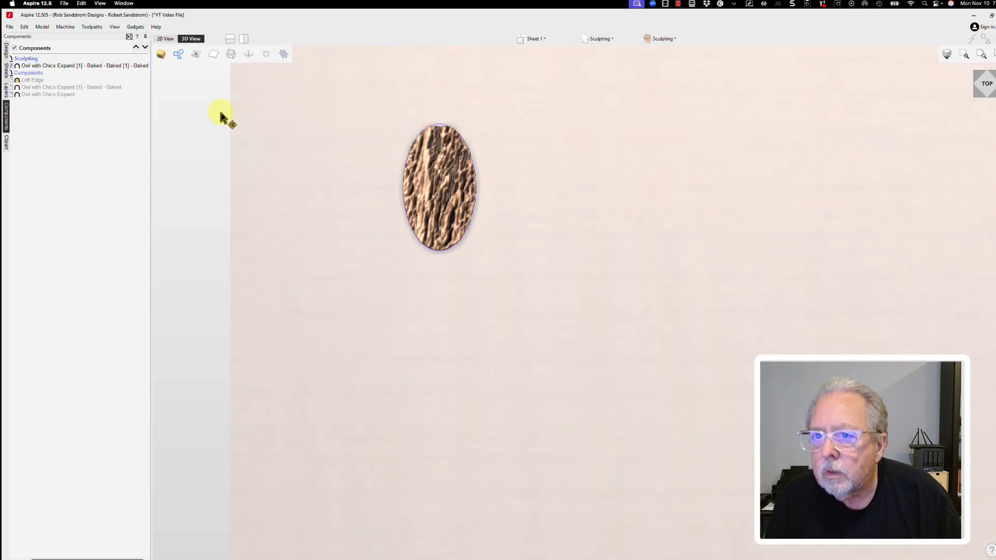
{"action": "right_click", "coordinate": [55, 66]}
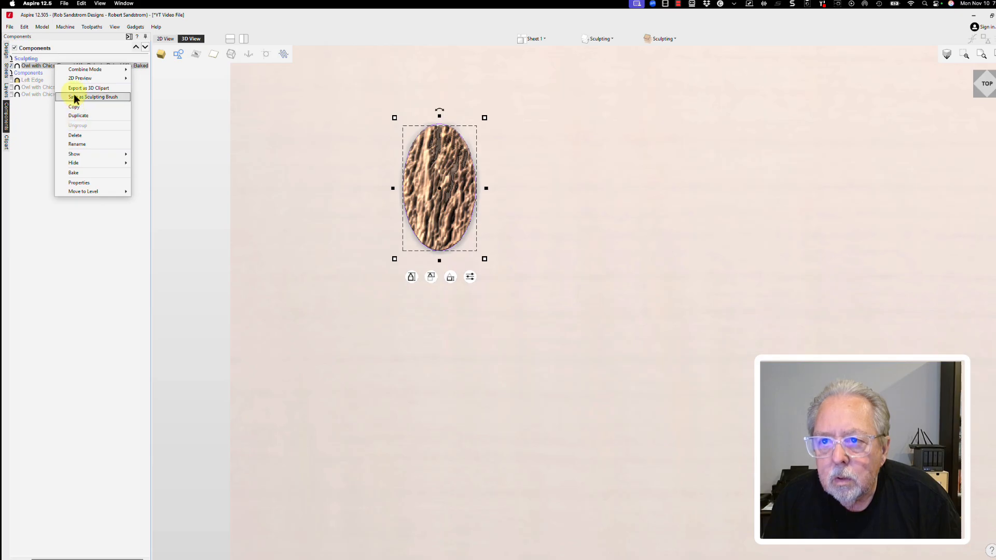
{"action": "left_click", "coordinate": [73, 144]}
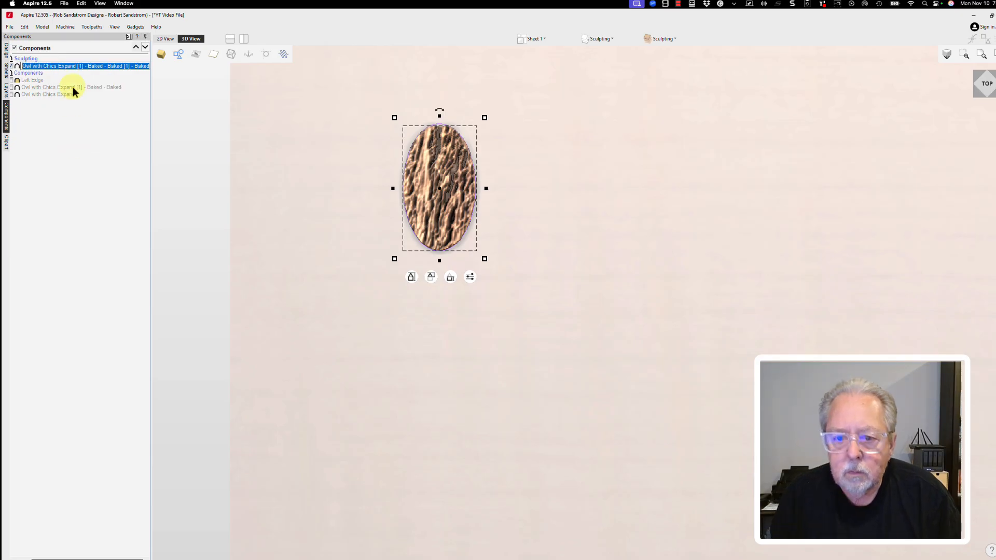
{"action": "type", "text": "YT"}
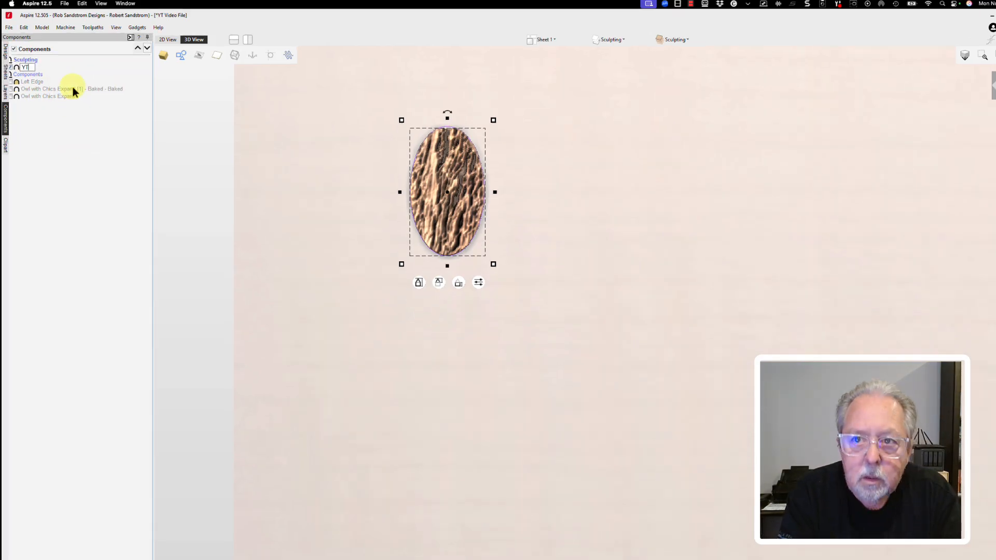
{"action": "type", "text": " Oval Bark"}
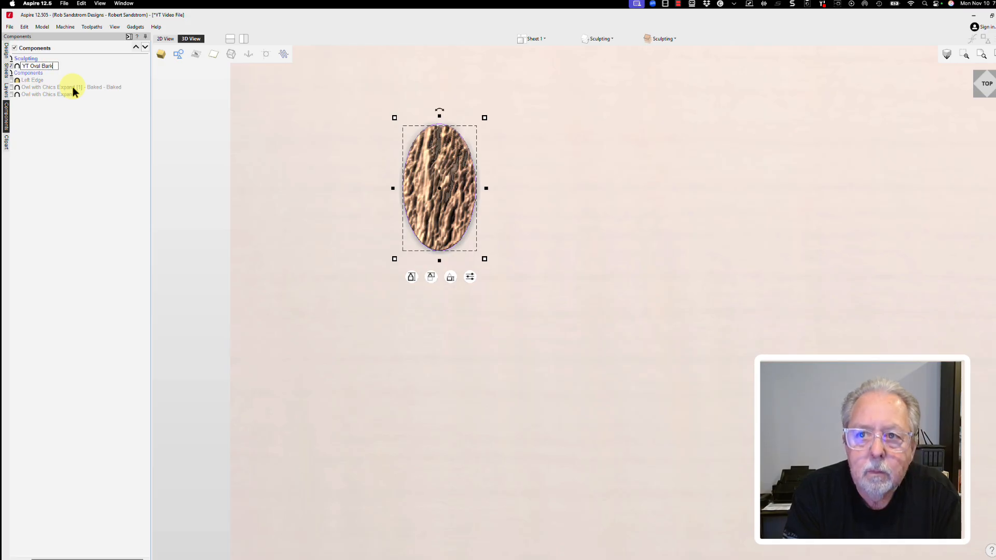
{"action": "key", "text": "Return"}
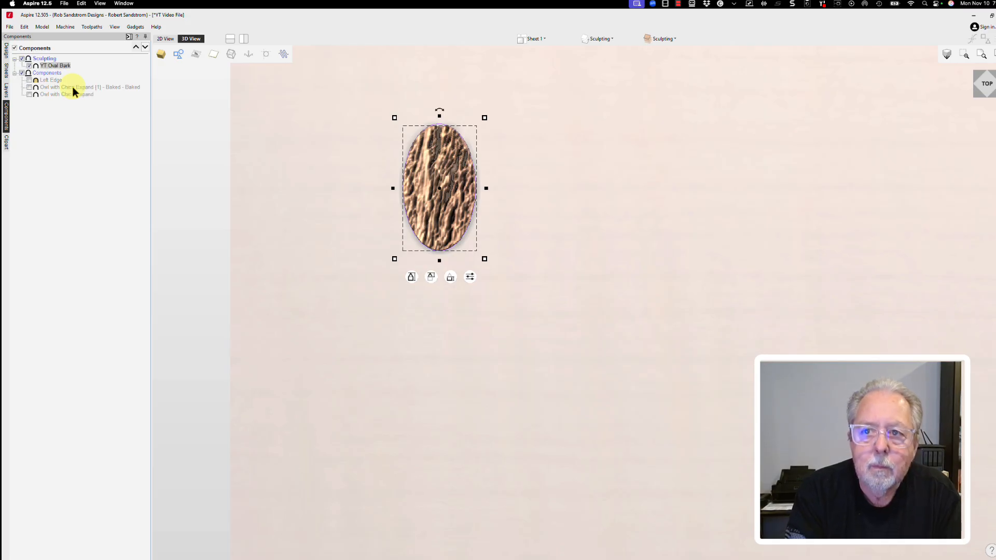
Step: Save the YT Oval Bark component as a sculpting brush named YT Oval Bark in the Sculpting Brushes folder
{"action": "right_click", "coordinate": [49, 66]}
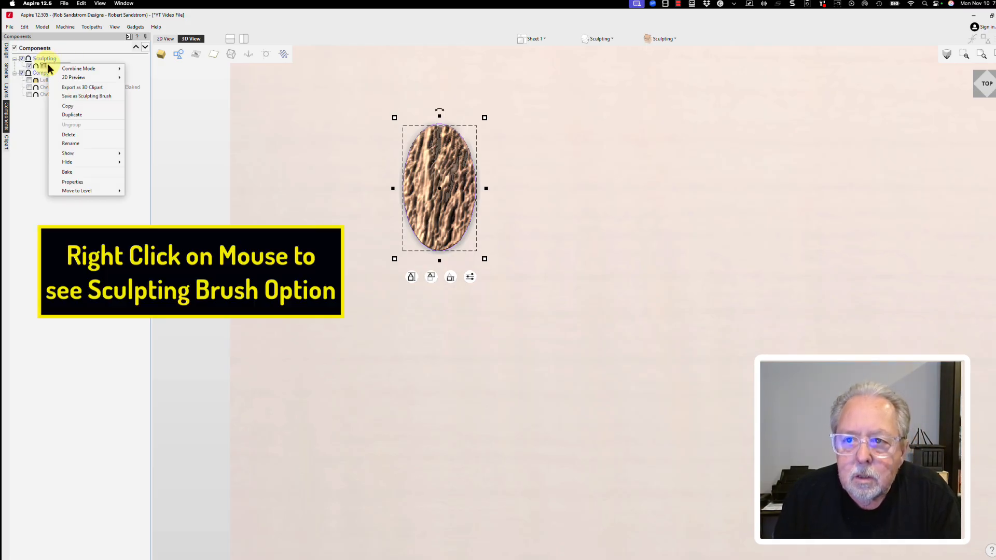
{"action": "left_click", "coordinate": [73, 96]}
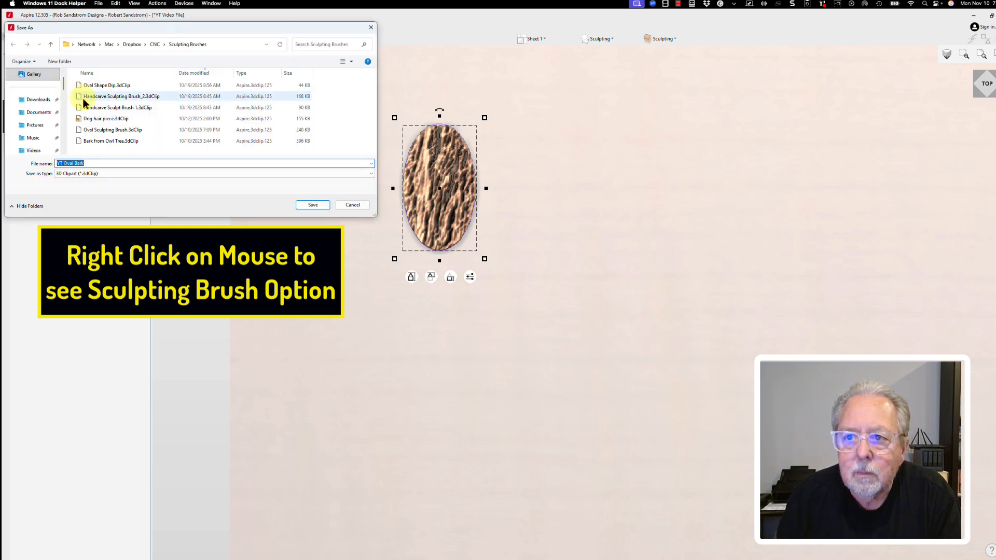
{"action": "left_click", "coordinate": [313, 206]}
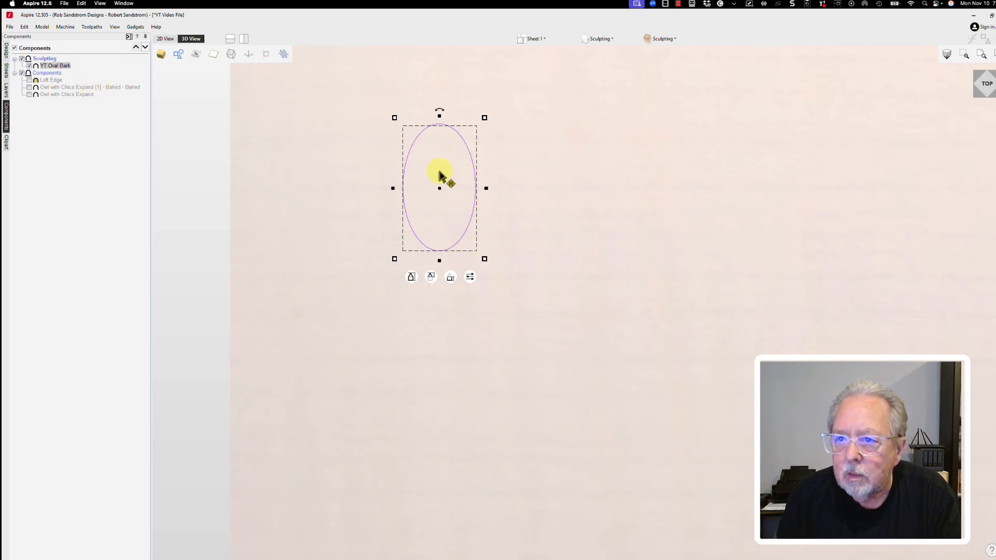
Step: Hide the YT Oval Bark component and show the Owl with Chics Expand [1] - Baked - Baked component
{"action": "left_click", "coordinate": [29, 66]}
{"action": "left_click", "coordinate": [29, 66]}
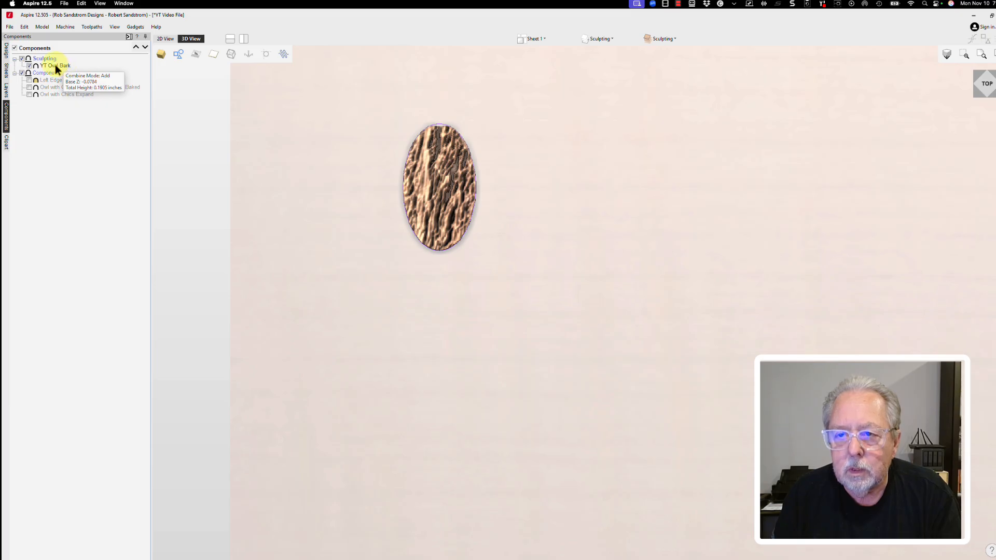
{"action": "left_click", "coordinate": [28, 65]}
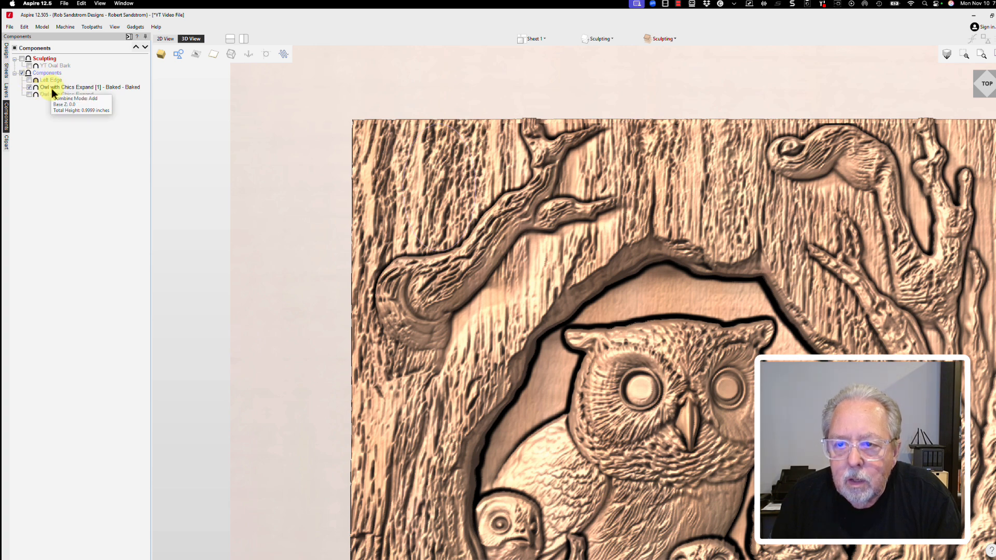
Step: Duplicate the Owl with Chics Expand [1] - Baked - Baked component and hide both copies
{"action": "right_click", "coordinate": [50, 86]}
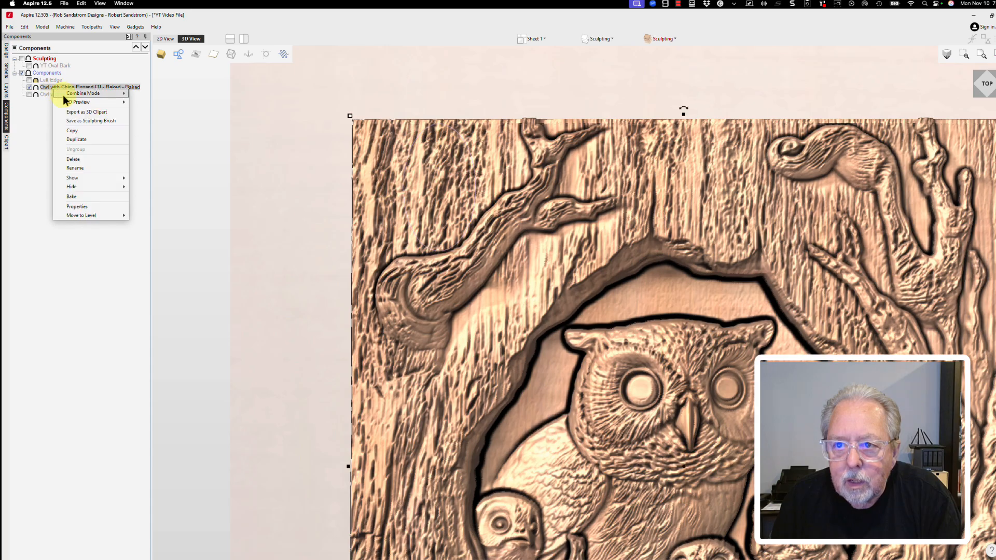
{"action": "left_click", "coordinate": [74, 139]}
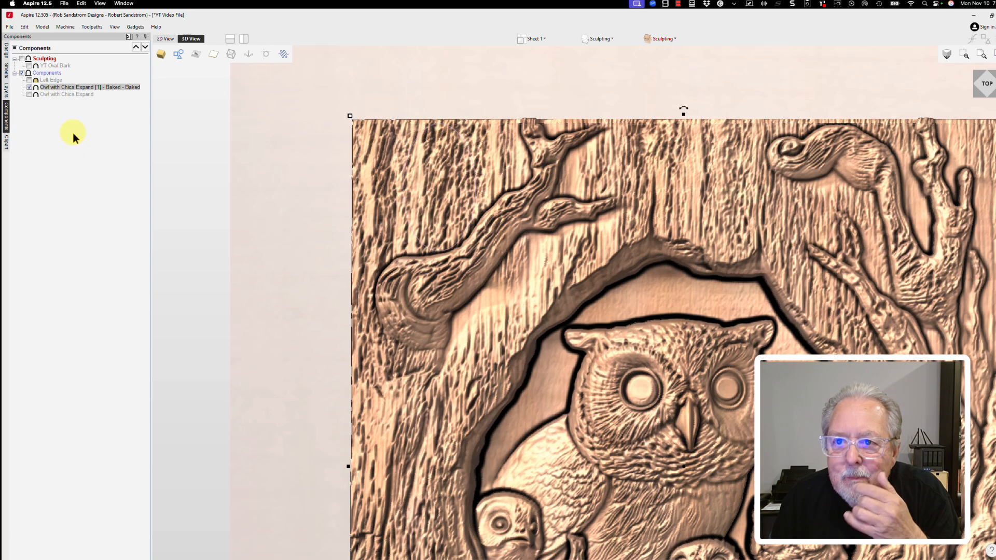
{"action": "left_click", "coordinate": [45, 94]}
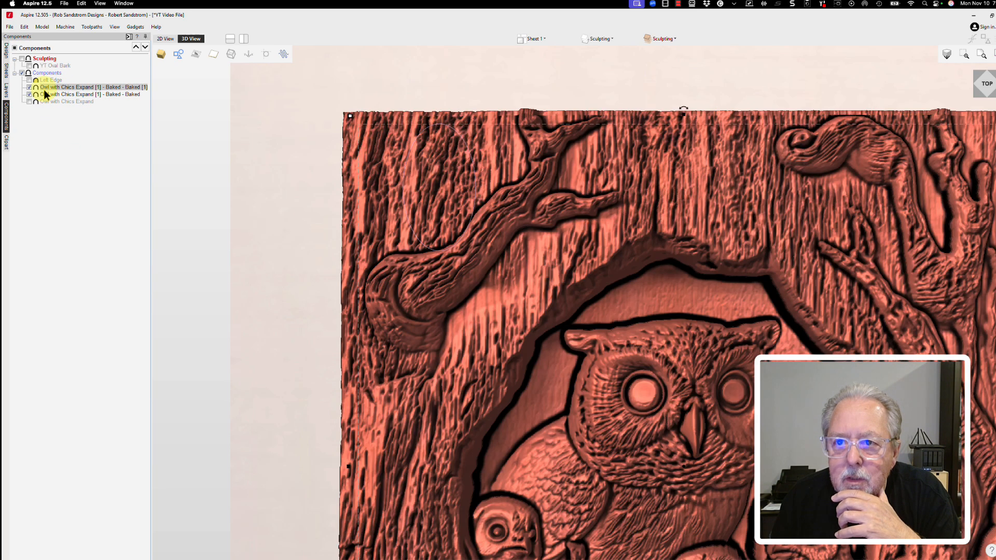
{"action": "left_click", "coordinate": [30, 88]}
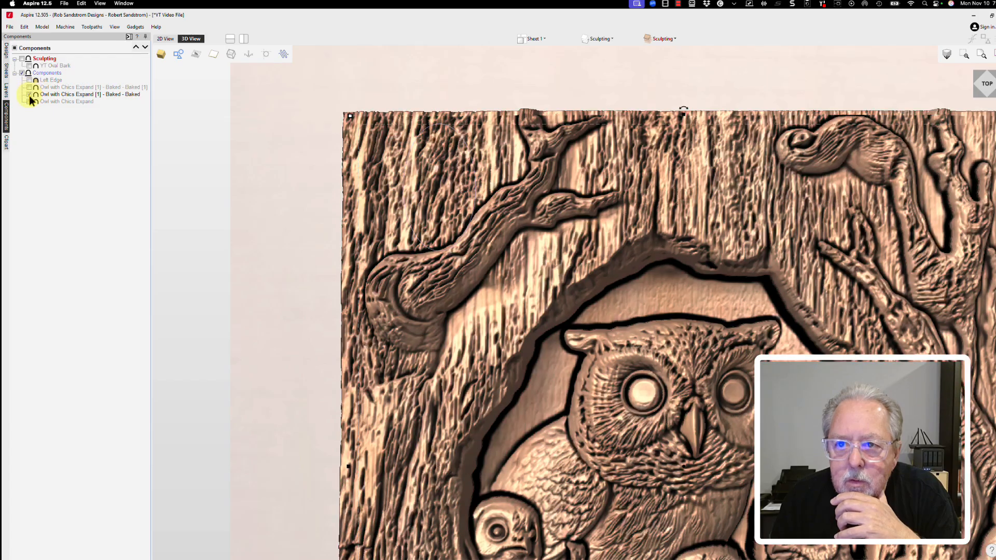
{"action": "left_click", "coordinate": [30, 94]}
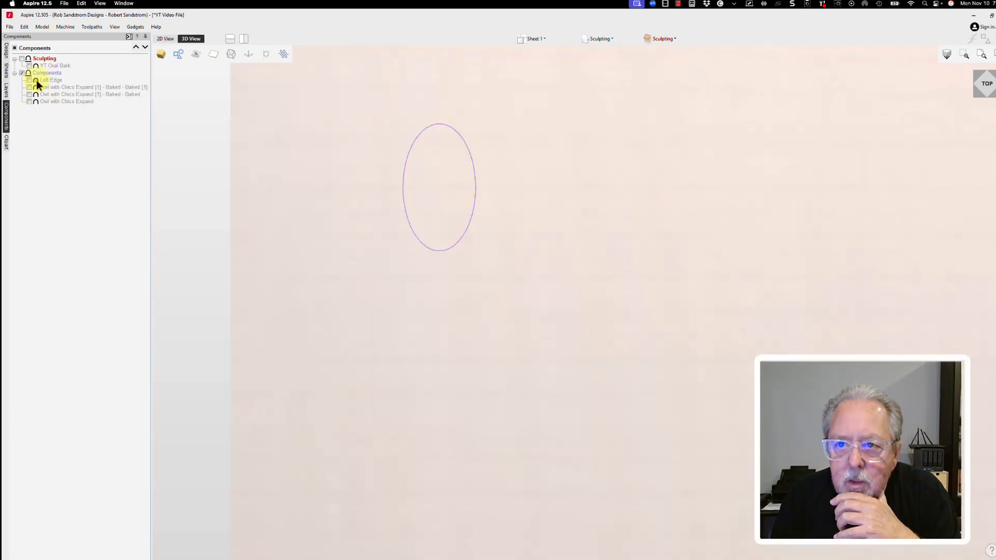
Step: Duplicate the Left Edge component and hide the original
{"action": "right_click", "coordinate": [46, 82]}
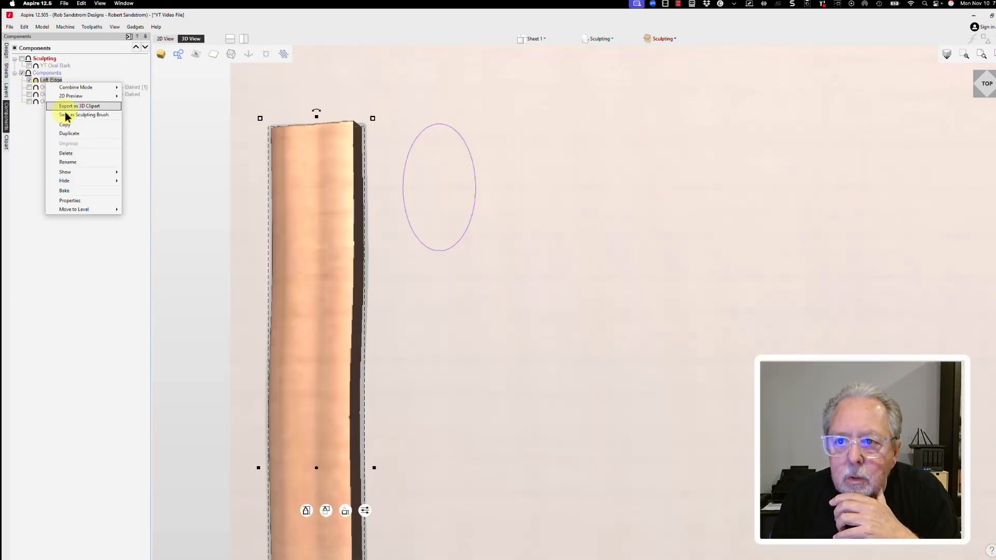
{"action": "left_click", "coordinate": [63, 132]}
{"action": "left_click", "coordinate": [31, 89]}
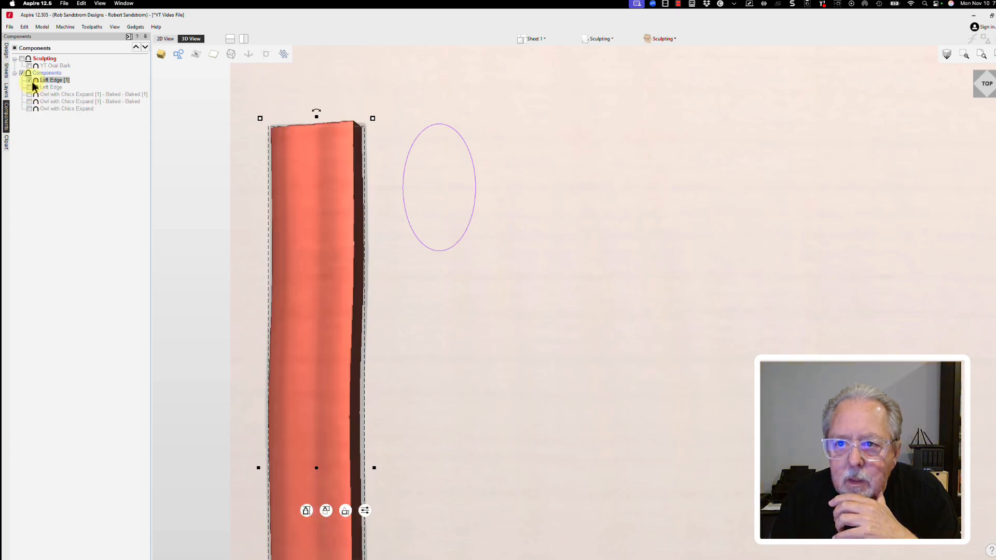
Step: Insert a new level above the Sculpting level
{"action": "left_click", "coordinate": [44, 60]}
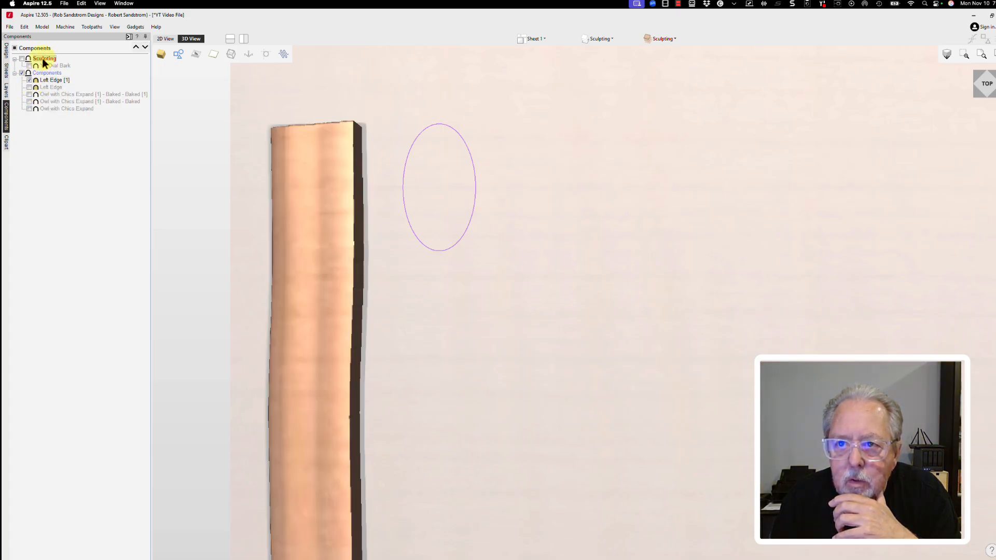
{"action": "right_click", "coordinate": [44, 60]}
{"action": "left_click", "coordinate": [64, 118]}
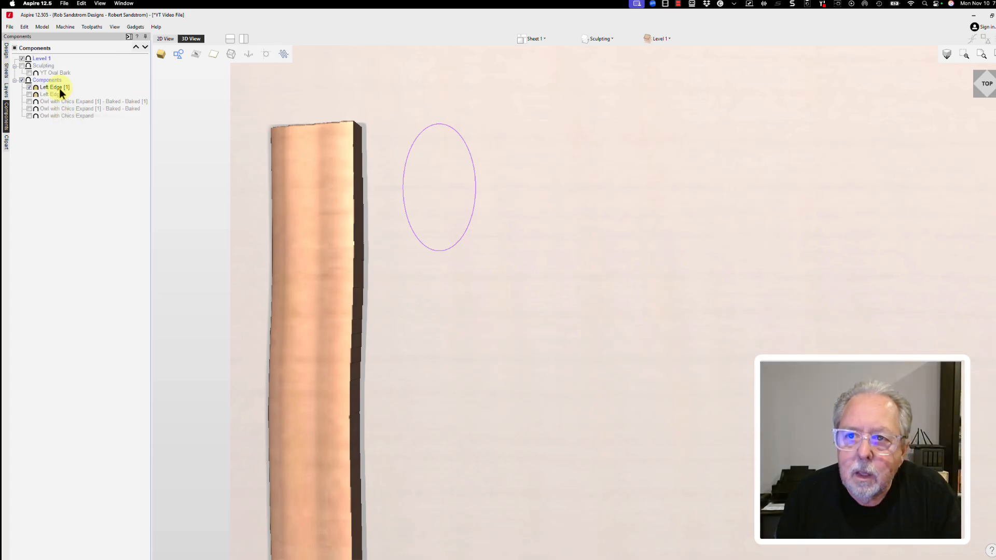
Step: Rename the new Level 1 as Bark Added
{"action": "left_click", "coordinate": [49, 59]}
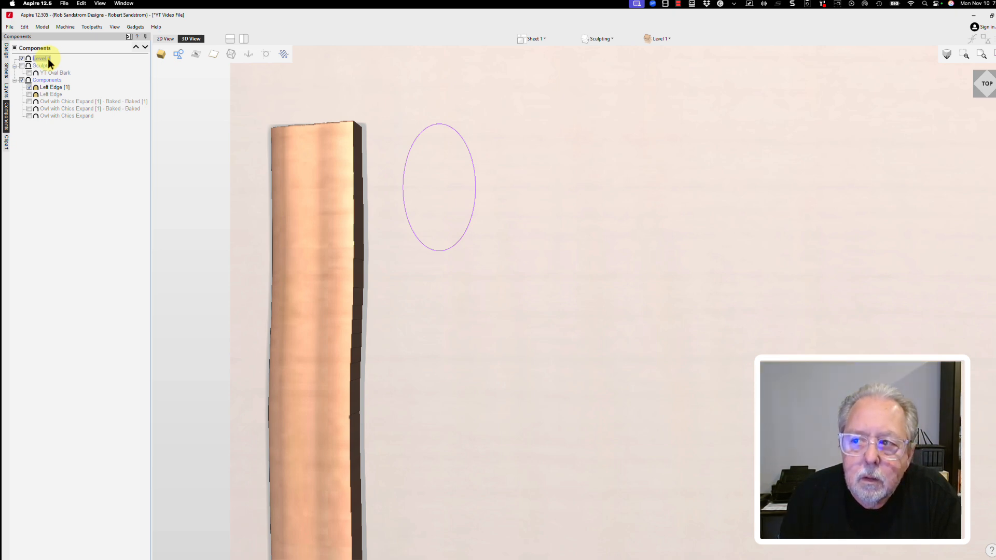
{"action": "right_click", "coordinate": [48, 58]}
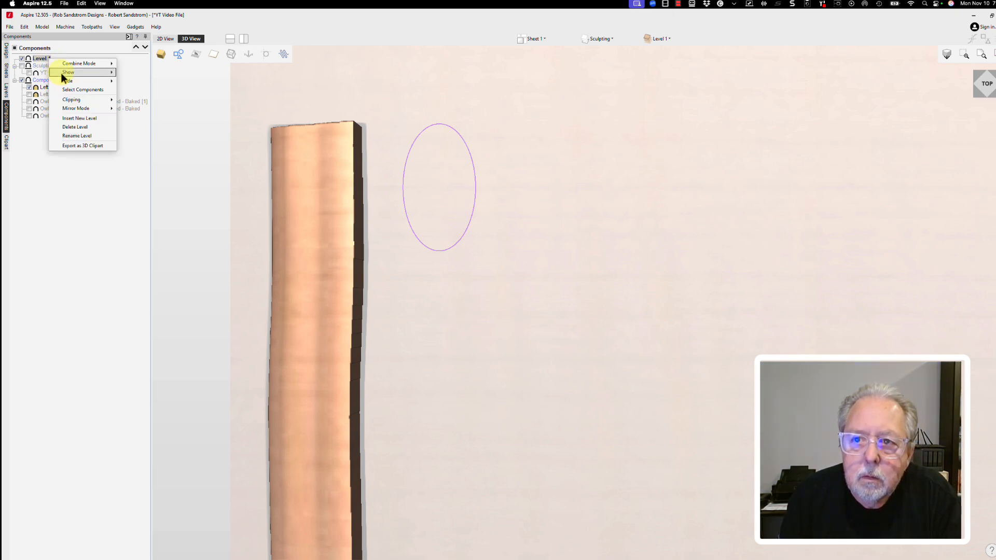
{"action": "left_click", "coordinate": [67, 135]}
{"action": "type", "text": "Bar"}
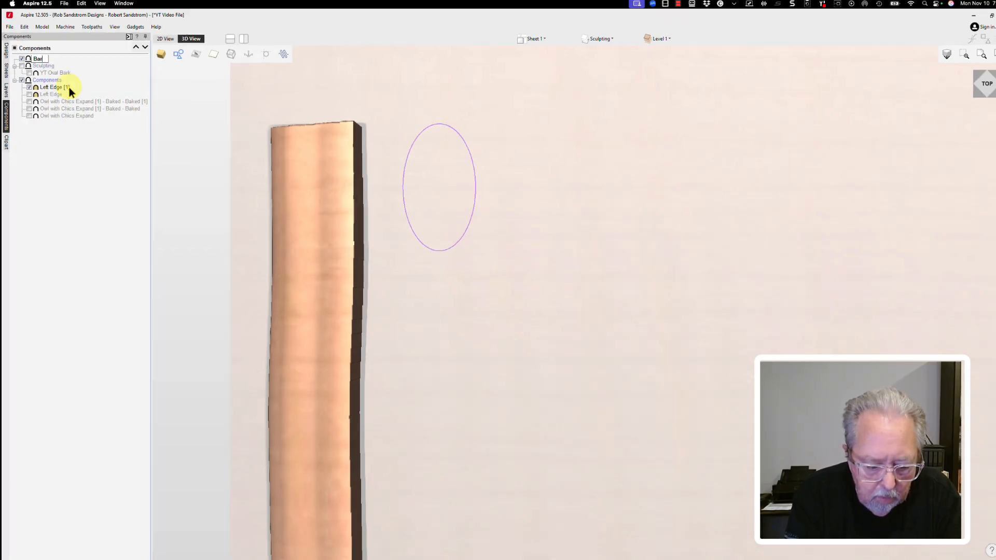
{"action": "type", "text": "k Added"}
{"action": "key", "text": "Return"}
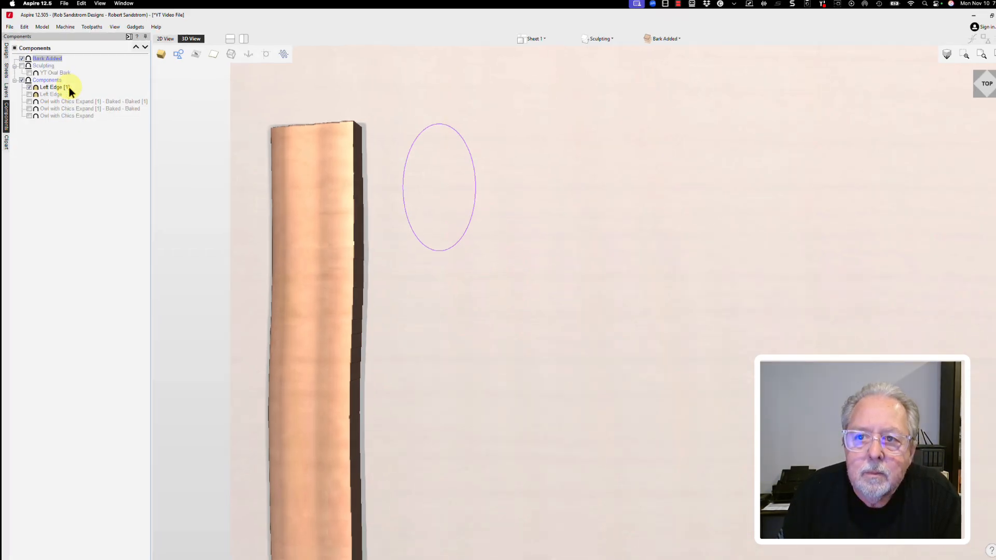
Step: Move Left Edge [1] and Owl with Chics Expand [1] - Baked - Baked [1] into the Bark Added level, with the owl copy shown
{"action": "left_click_drag", "start_coordinate": [53, 89], "coordinate": [63, 60]}
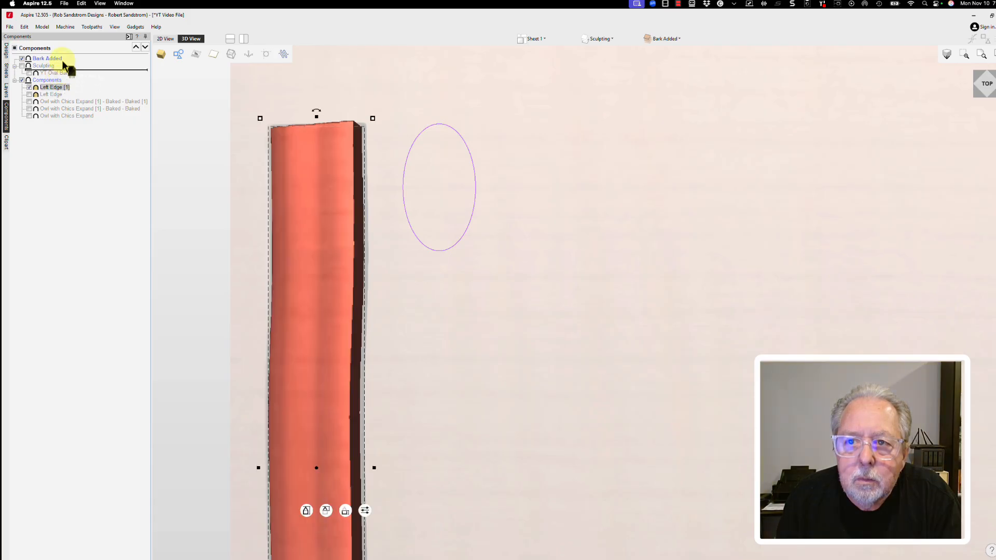
{"action": "left_click", "coordinate": [55, 101]}
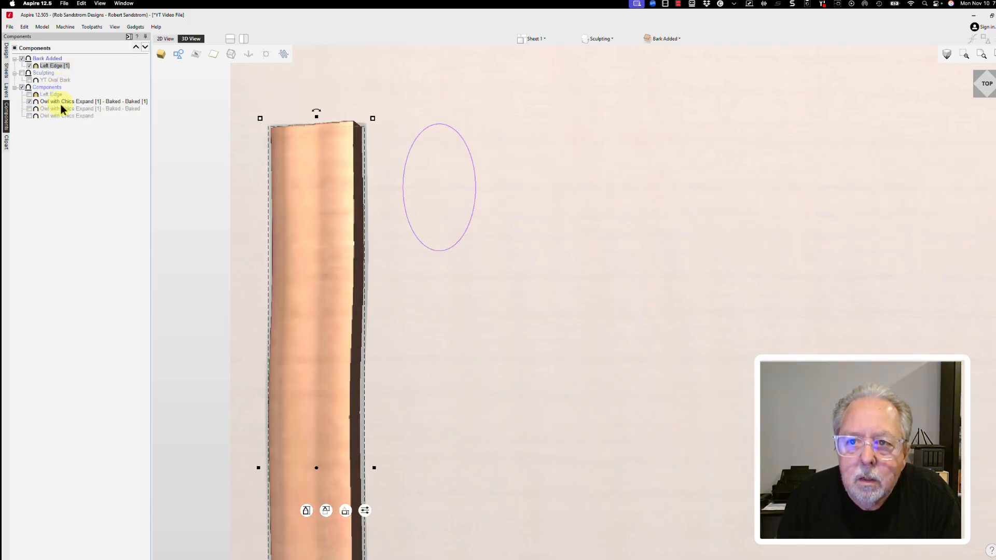
{"action": "left_click_drag", "start_coordinate": [63, 103], "coordinate": [77, 74]}
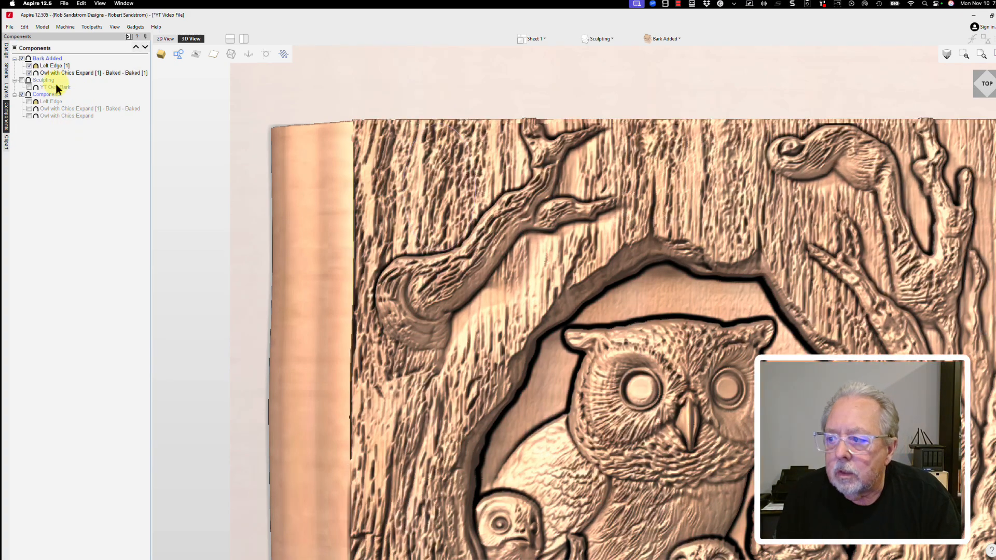
{"action": "scroll", "coordinate": [425, 364], "scroll_direction": "up", "scroll_amount": 2}
{"action": "scroll", "coordinate": [425, 363], "scroll_direction": "down", "scroll_amount": 4}
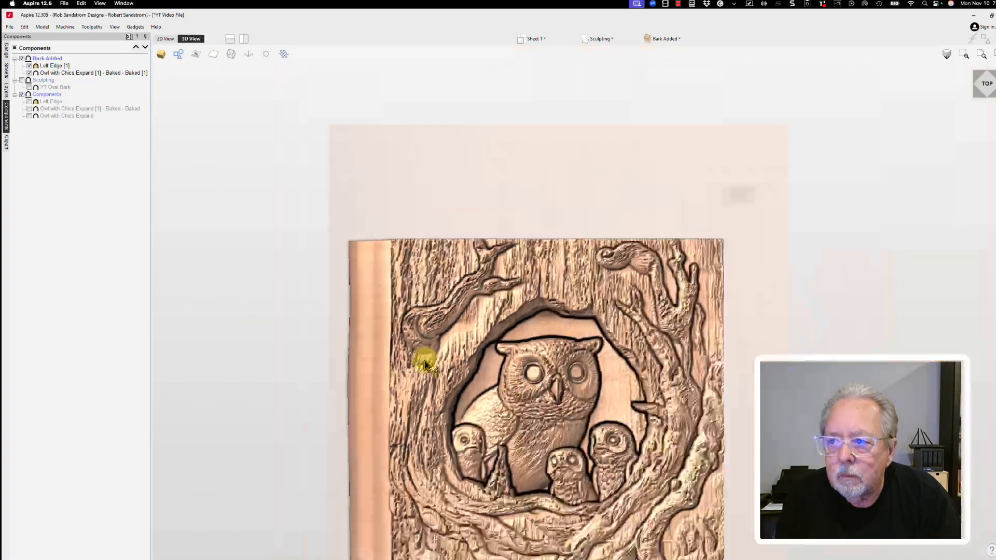
{"action": "middle_click_drag", "start_coordinate": [394, 306], "coordinate": [390, 261]}
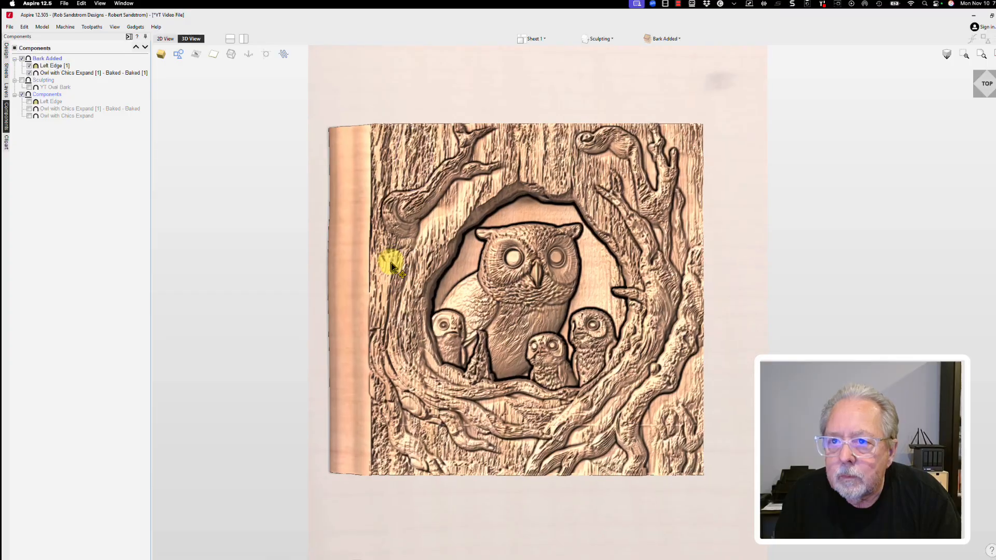
Step: Start Sculpting on the Left Edge [1] component and accept baking it for editing
{"action": "left_click", "coordinate": [347, 191]}
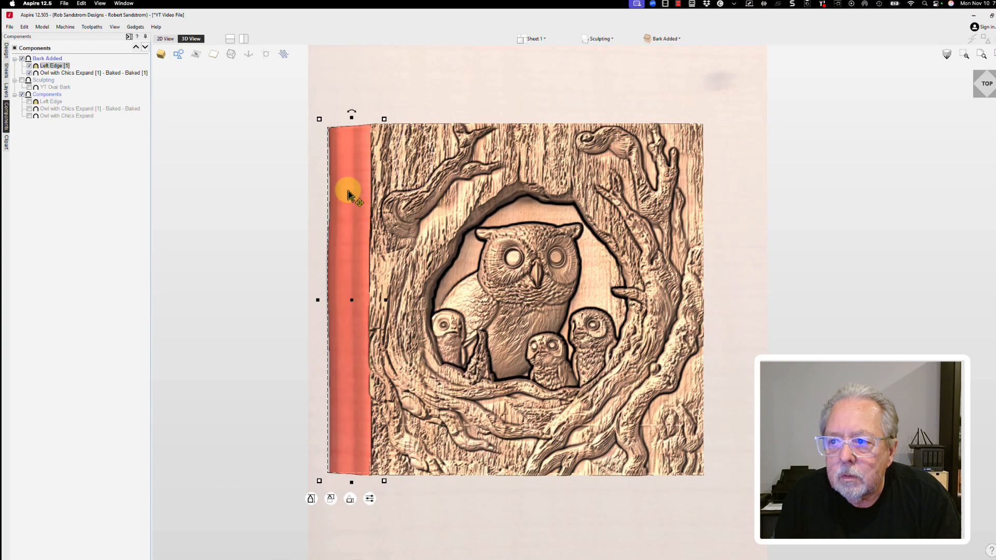
{"action": "left_click", "coordinate": [6, 51]}
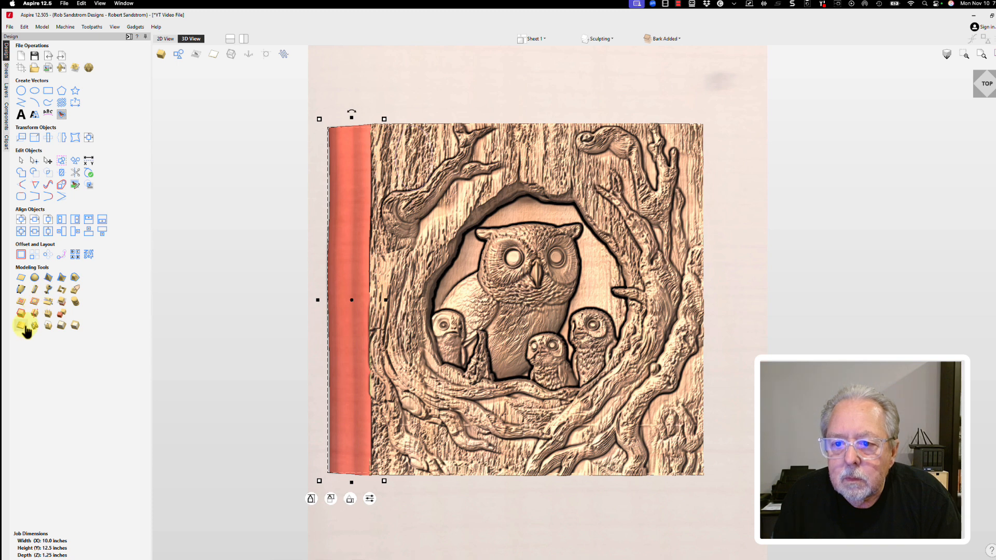
{"action": "left_click", "coordinate": [75, 291]}
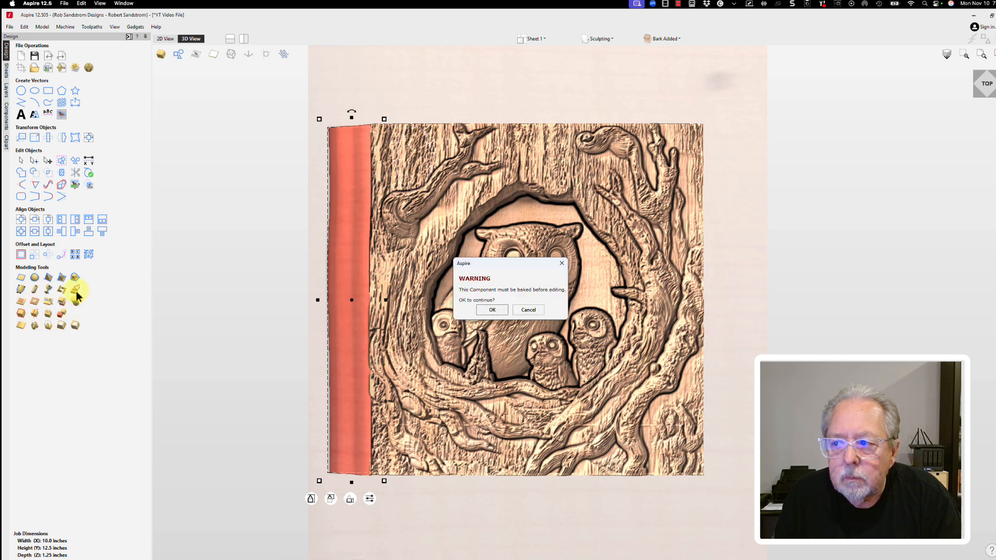
{"action": "left_click", "coordinate": [500, 308]}
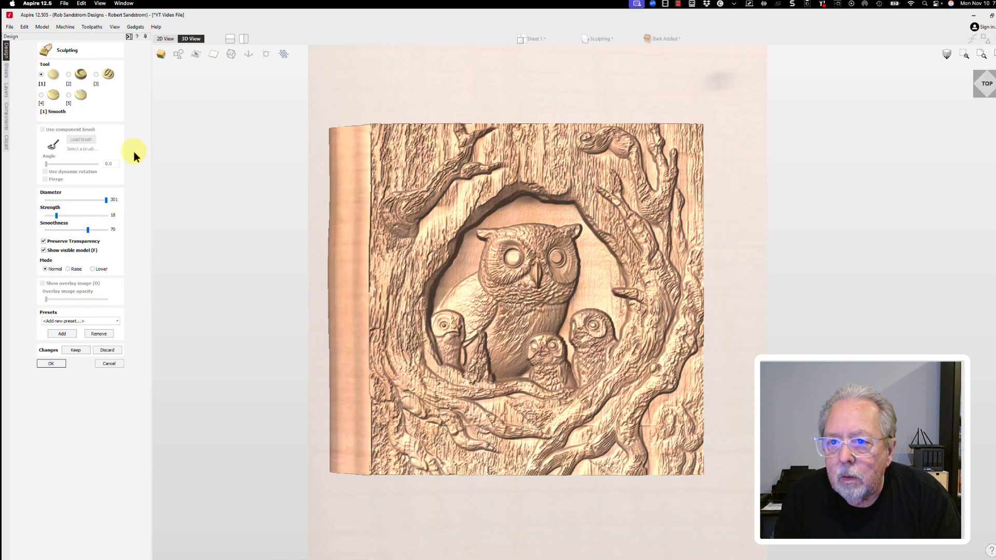
Step: Set up the Remove sculpting tool with the YT Oval Bark component brush, Merge enabled and a diameter of 301
{"action": "left_click", "coordinate": [42, 96]}
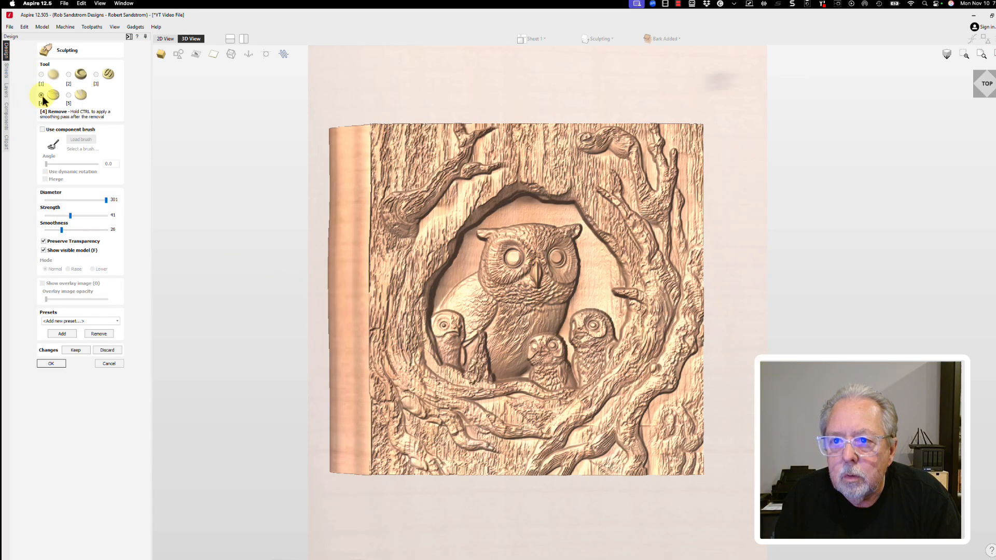
{"action": "left_click", "coordinate": [42, 130]}
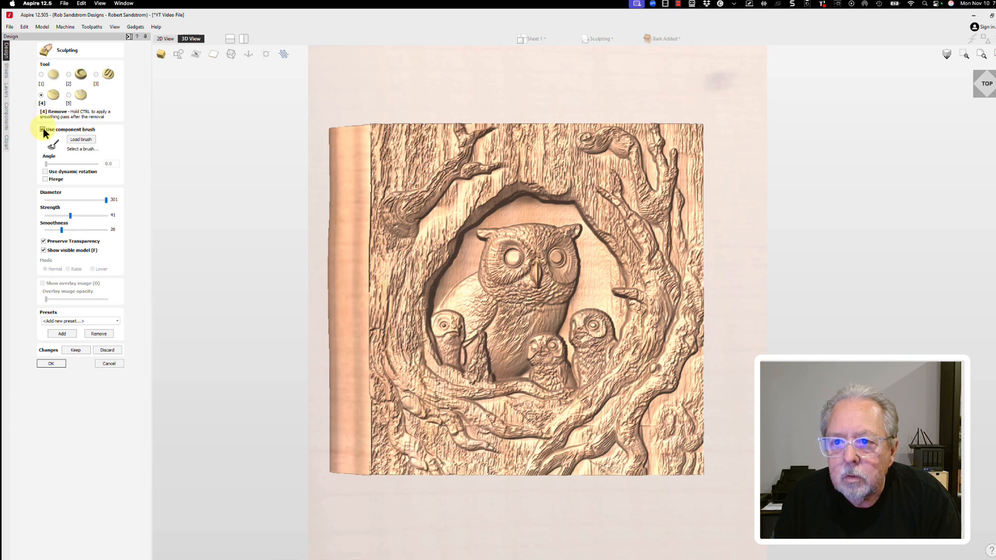
{"action": "left_click", "coordinate": [91, 138]}
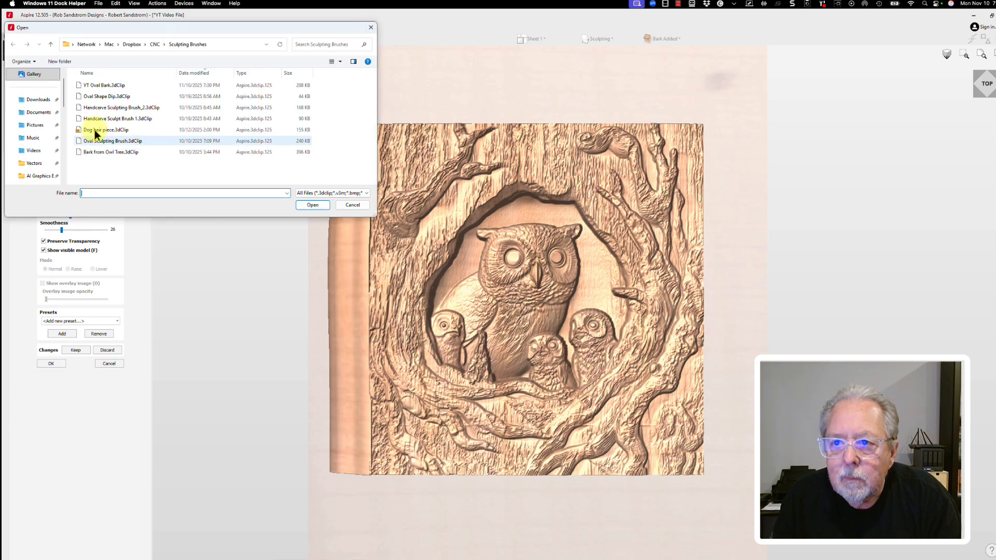
{"action": "left_click", "coordinate": [84, 85]}
{"action": "left_click", "coordinate": [301, 204]}
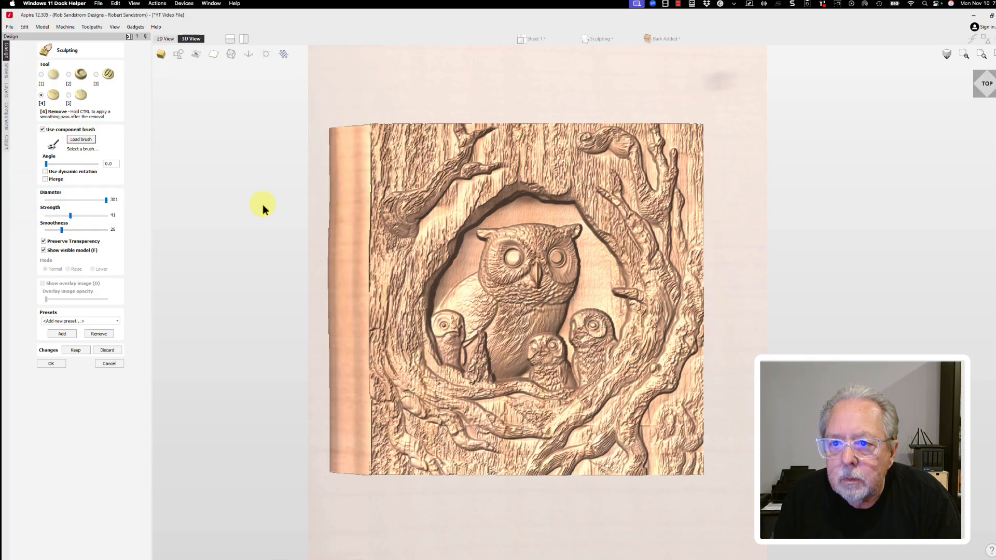
{"action": "left_click", "coordinate": [46, 179]}
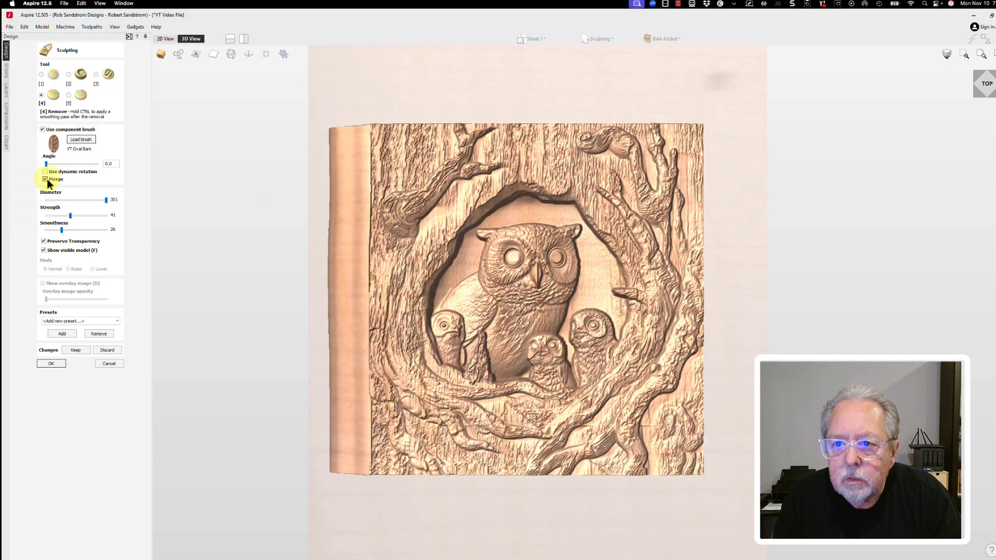
{"action": "left_click_drag", "start_coordinate": [97, 202], "coordinate": [111, 200]}
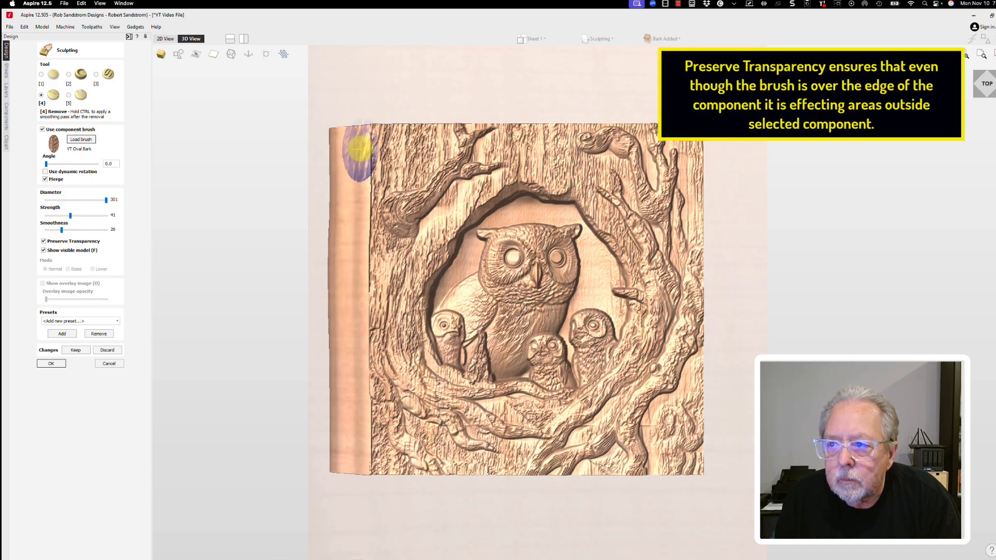
Step: Brush bark texture down the whole left edge strip, undoing the last strokes and redoing them at strength 44, and keep the changes
{"action": "mouse_move", "coordinate": [360, 148]}
{"action": "left_mouse_down"}
{"action": "mouse_move", "coordinate": [337, 151]}
{"action": "mouse_move", "coordinate": [351, 204]}
{"action": "mouse_move", "coordinate": [362, 207]}
{"action": "mouse_move", "coordinate": [340, 204]}
{"action": "mouse_move", "coordinate": [339, 256]}
{"action": "mouse_move", "coordinate": [355, 273]}
{"action": "mouse_move", "coordinate": [338, 259]}
{"action": "left_mouse_up"}
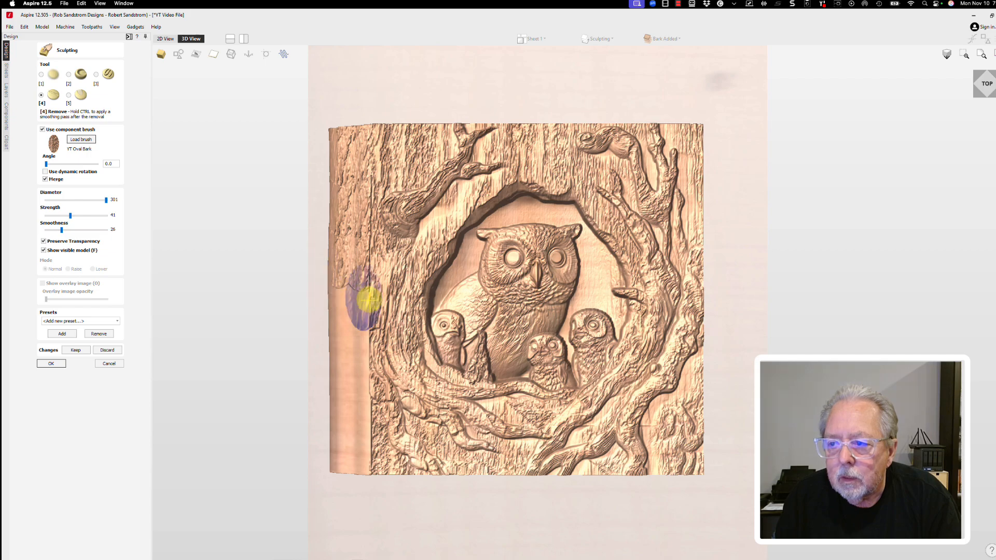
{"action": "mouse_move", "coordinate": [404, 370]}
{"action": "middle_mouse_down"}
{"action": "mouse_move", "coordinate": [339, 352]}
{"action": "mouse_move", "coordinate": [405, 372]}
{"action": "middle_mouse_up"}
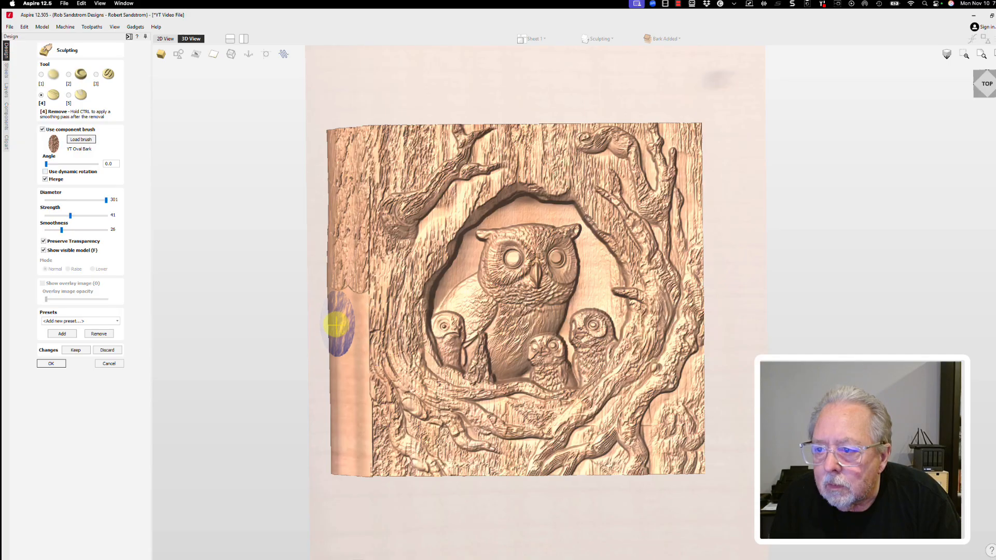
{"action": "middle_click_drag", "start_coordinate": [333, 329], "coordinate": [289, 304]}
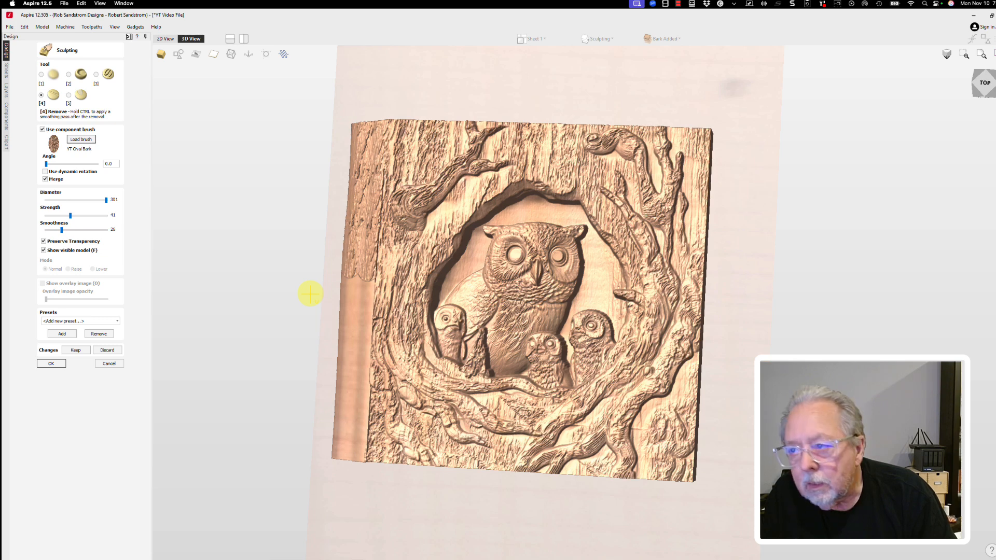
{"action": "key", "text": "ctrl+z"}
{"action": "key", "text": "ctrl+z"}
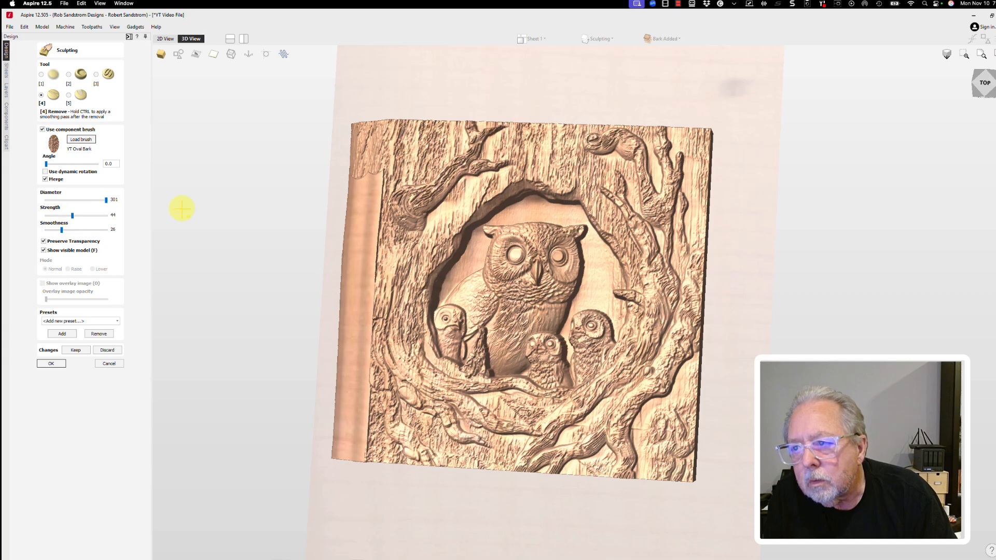
{"action": "mouse_move", "coordinate": [353, 213]}
{"action": "left_mouse_down"}
{"action": "mouse_move", "coordinate": [369, 187]}
{"action": "mouse_move", "coordinate": [350, 256]}
{"action": "mouse_move", "coordinate": [362, 238]}
{"action": "mouse_move", "coordinate": [360, 282]}
{"action": "mouse_move", "coordinate": [345, 312]}
{"action": "mouse_move", "coordinate": [365, 335]}
{"action": "mouse_move", "coordinate": [340, 411]}
{"action": "mouse_move", "coordinate": [355, 413]}
{"action": "mouse_move", "coordinate": [347, 451]}
{"action": "left_mouse_up"}
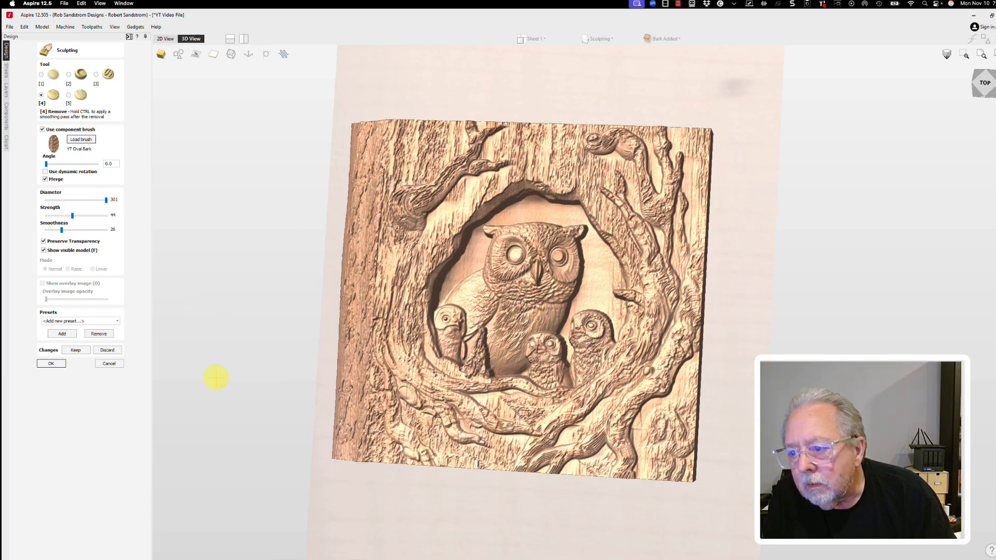
{"action": "left_click", "coordinate": [76, 350]}
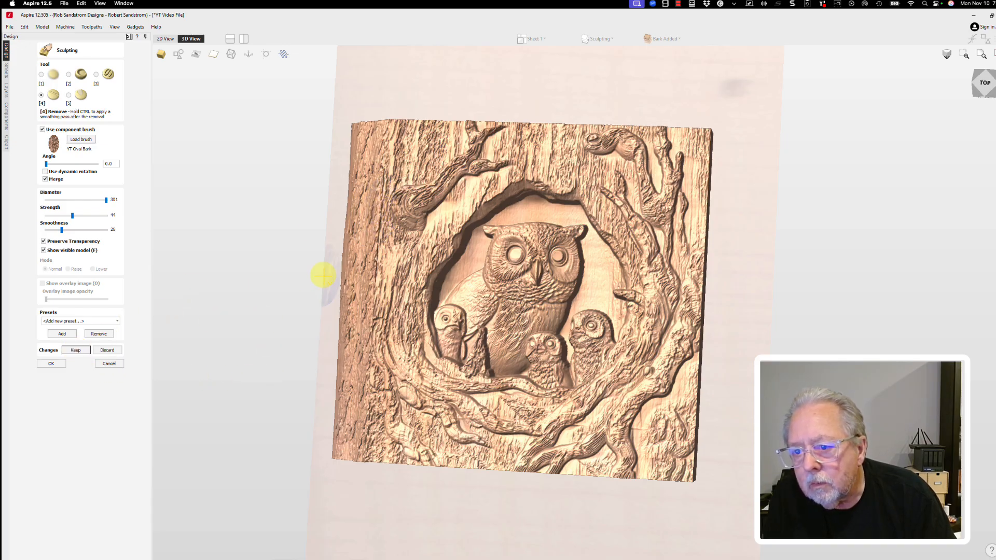
Step: Blend the seam between the edge strip and the owl panel with the bark brush at diameter 69 and strength 71
{"action": "left_click_drag", "start_coordinate": [340, 272], "coordinate": [398, 253]}
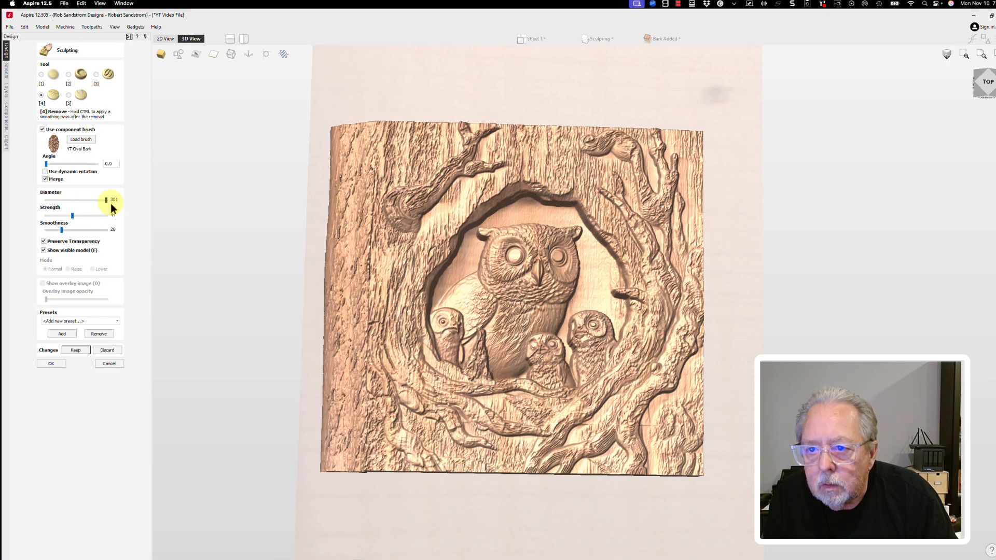
{"action": "left_click_drag", "start_coordinate": [103, 200], "coordinate": [54, 201]}
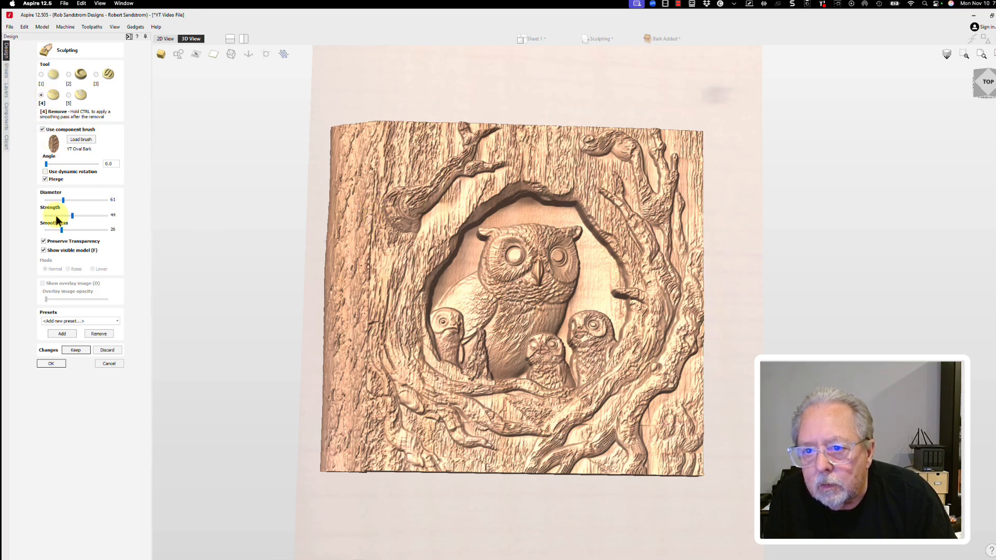
{"action": "left_click_drag", "start_coordinate": [63, 200], "coordinate": [89, 214]}
{"action": "mouse_move", "coordinate": [370, 232]}
{"action": "left_mouse_down"}
{"action": "mouse_move", "coordinate": [373, 214]}
{"action": "mouse_move", "coordinate": [372, 256]}
{"action": "left_mouse_up"}
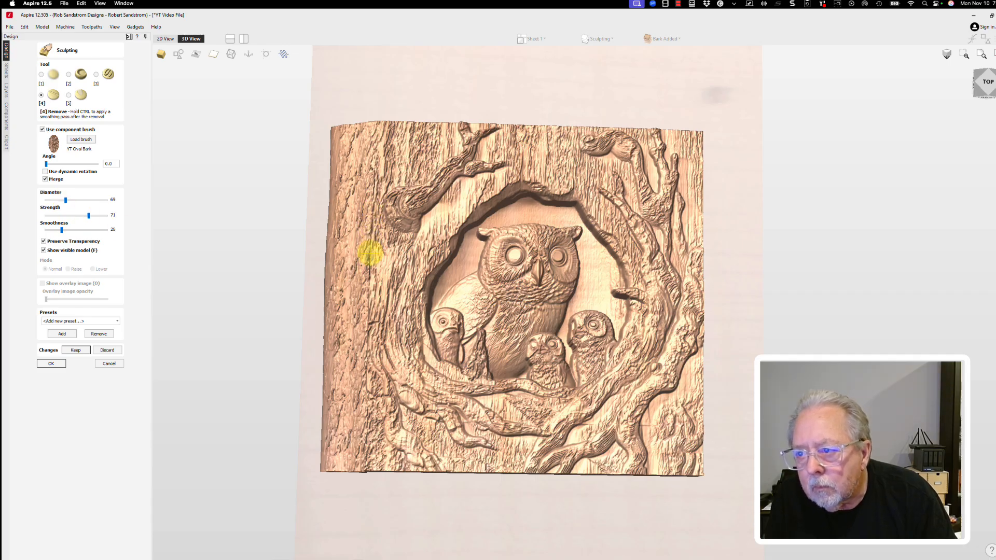
{"action": "left_click_drag", "start_coordinate": [291, 265], "coordinate": [305, 291]}
Step: Touch up the seam with the bark brush at diameter 89 and strength 87, keep the changes and finish sculpting
{"action": "left_click_drag", "start_coordinate": [88, 216], "coordinate": [98, 215]}
{"action": "left_click_drag", "start_coordinate": [66, 200], "coordinate": [72, 201]}
{"action": "mouse_move", "coordinate": [368, 264]}
{"action": "left_mouse_down"}
{"action": "mouse_move", "coordinate": [367, 249]}
{"action": "mouse_move", "coordinate": [367, 280]}
{"action": "left_mouse_up"}
{"action": "left_click", "coordinate": [78, 351]}
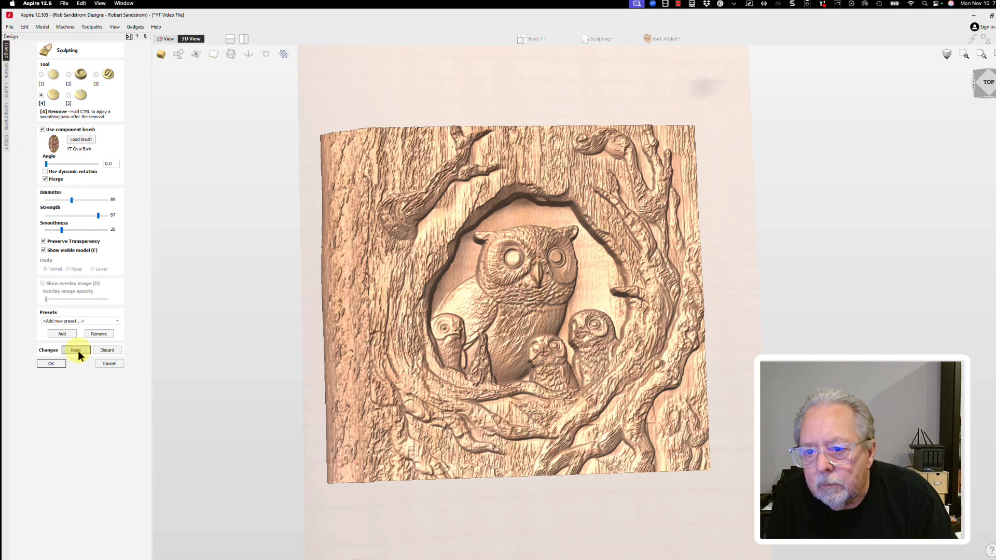
{"action": "left_click", "coordinate": [45, 363]}
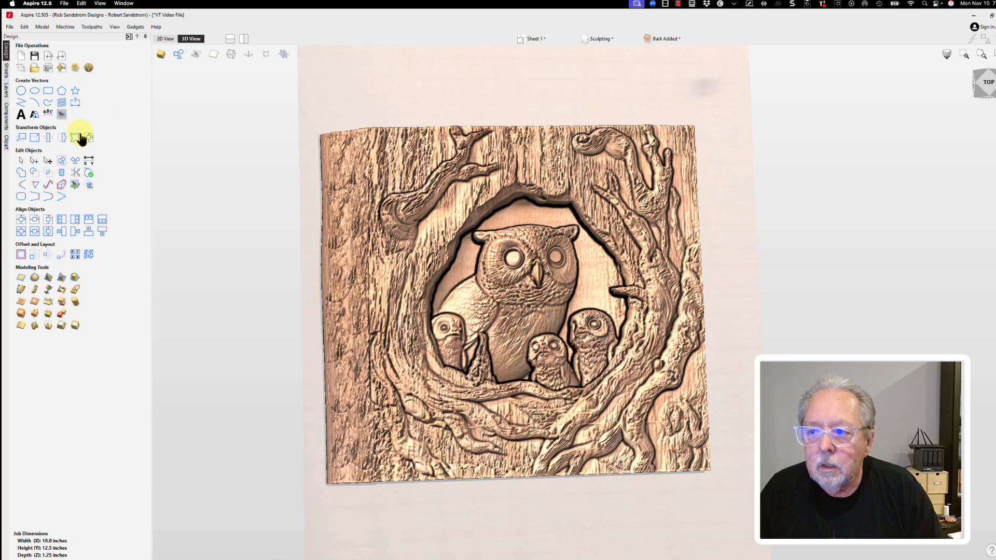
Step: Create a mirrored copy of Left Edge [1] - Baked, flipped horizontally about the job center
{"action": "left_click", "coordinate": [6, 121]}
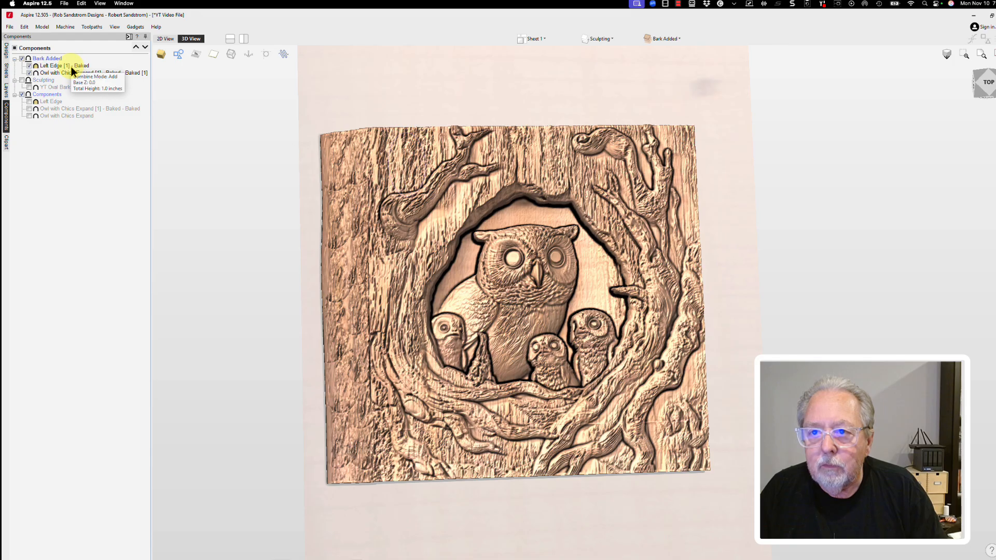
{"action": "left_click", "coordinate": [71, 67]}
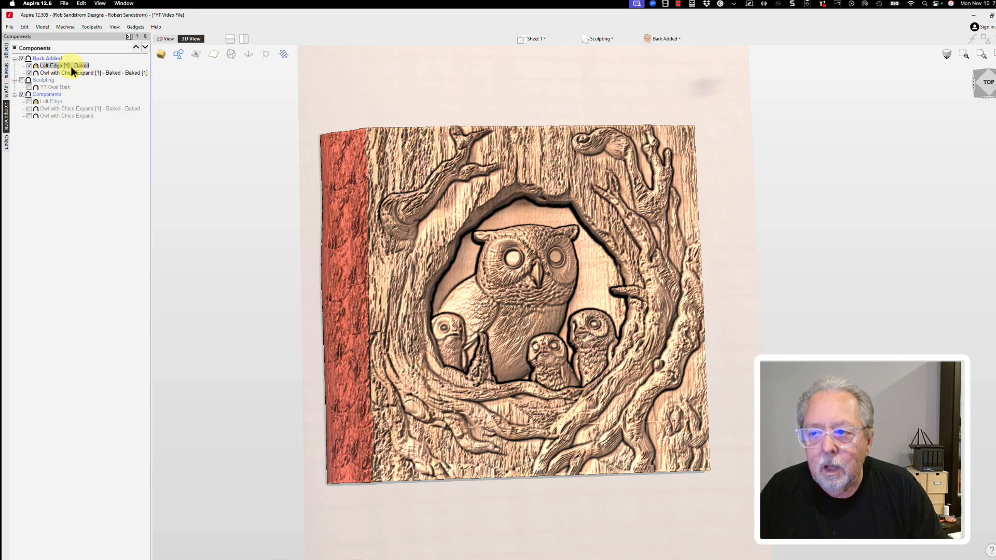
{"action": "left_click", "coordinate": [6, 52]}
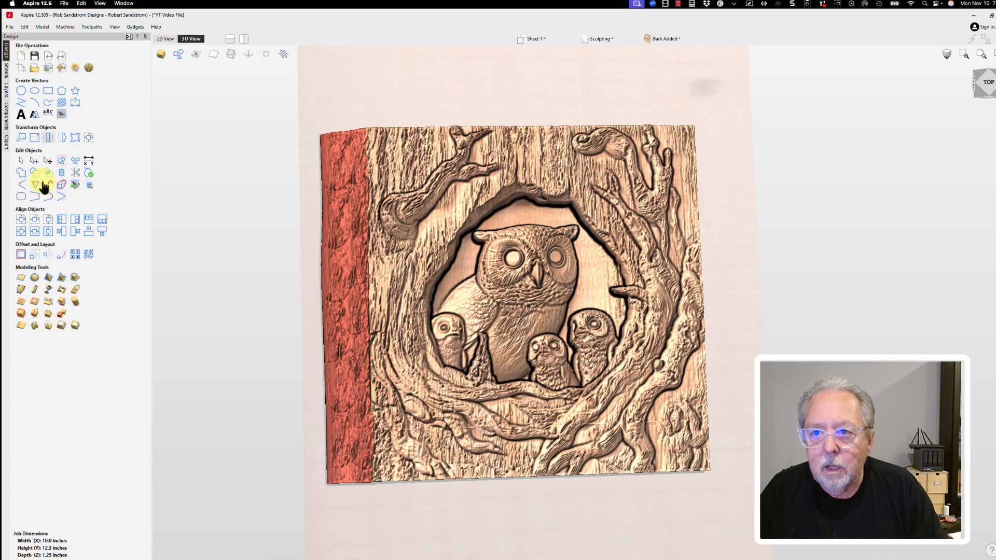
{"action": "left_click", "coordinate": [62, 138]}
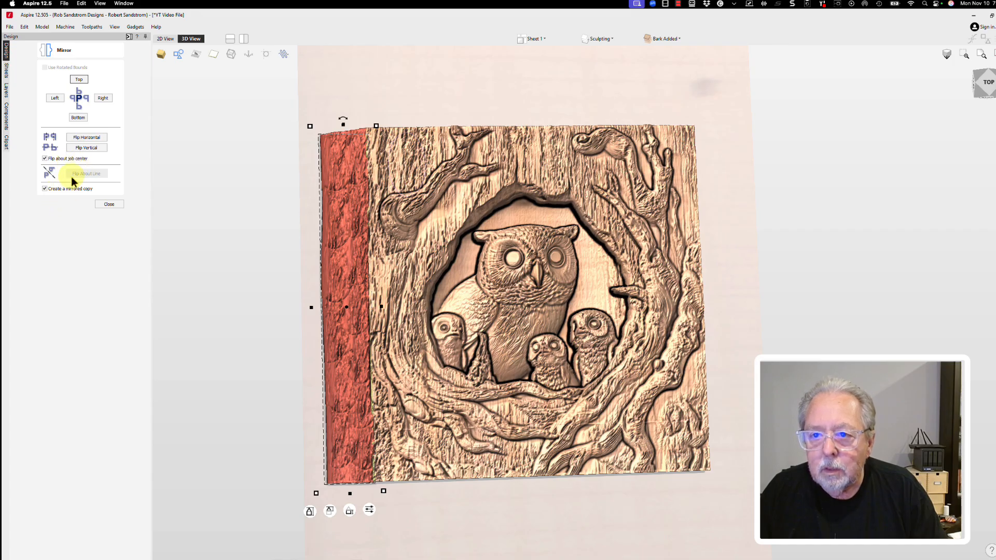
{"action": "left_click", "coordinate": [89, 137]}
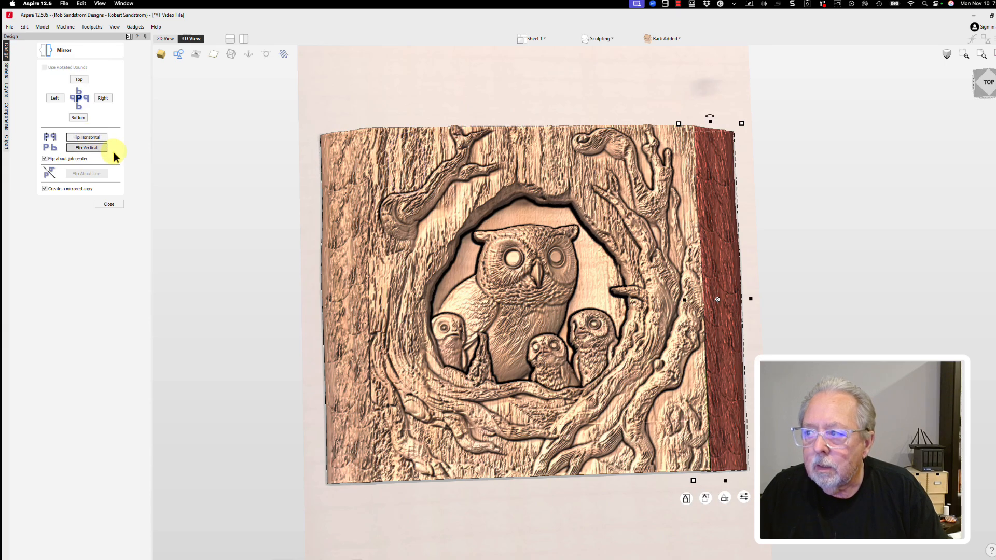
Step: Check how the mirrored right edge meets the owl panel from several angles and close the Mirror tool
{"action": "left_click_drag", "start_coordinate": [469, 484], "coordinate": [453, 479]}
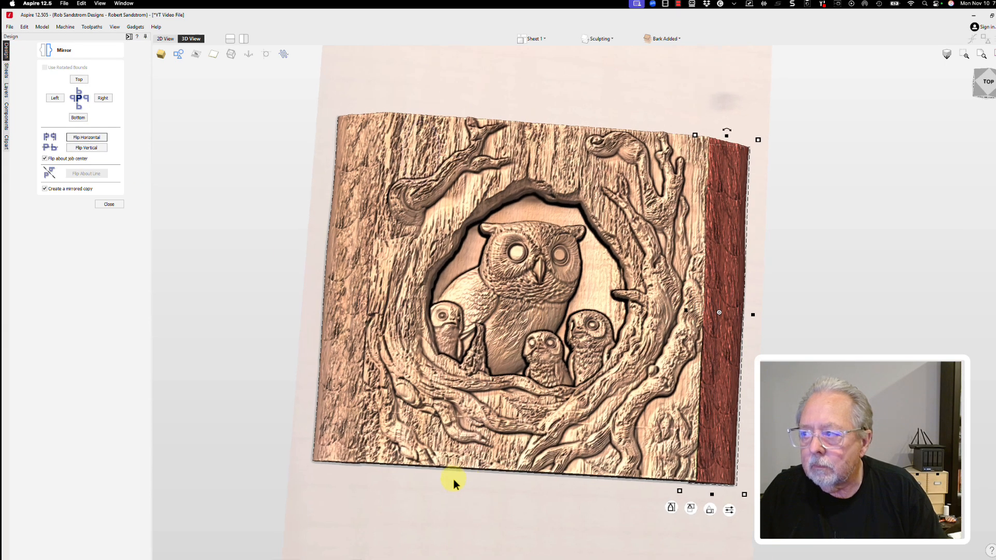
{"action": "left_click", "coordinate": [982, 99]}
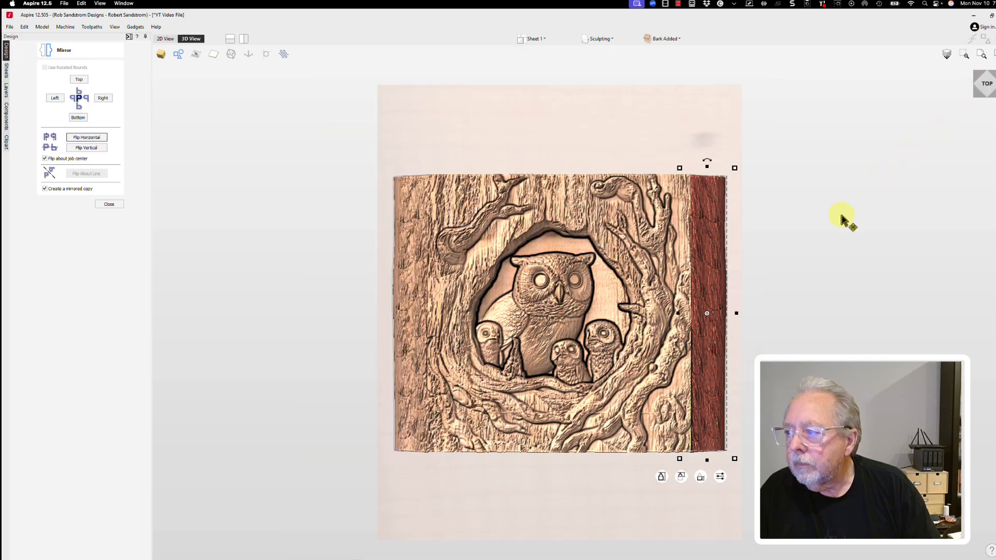
{"action": "left_click", "coordinate": [623, 471]}
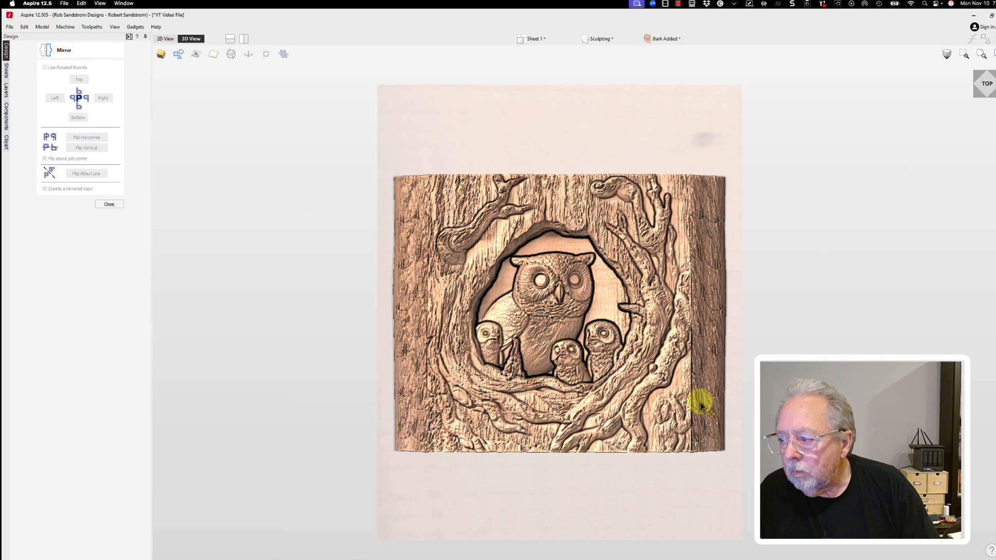
{"action": "left_click_drag", "start_coordinate": [700, 403], "coordinate": [652, 389]}
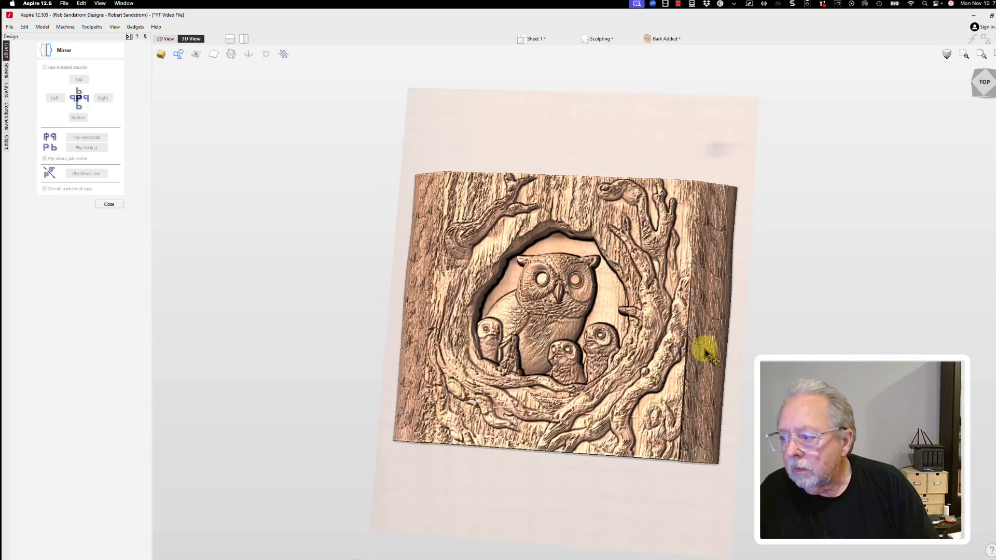
{"action": "left_click_drag", "start_coordinate": [707, 349], "coordinate": [645, 323]}
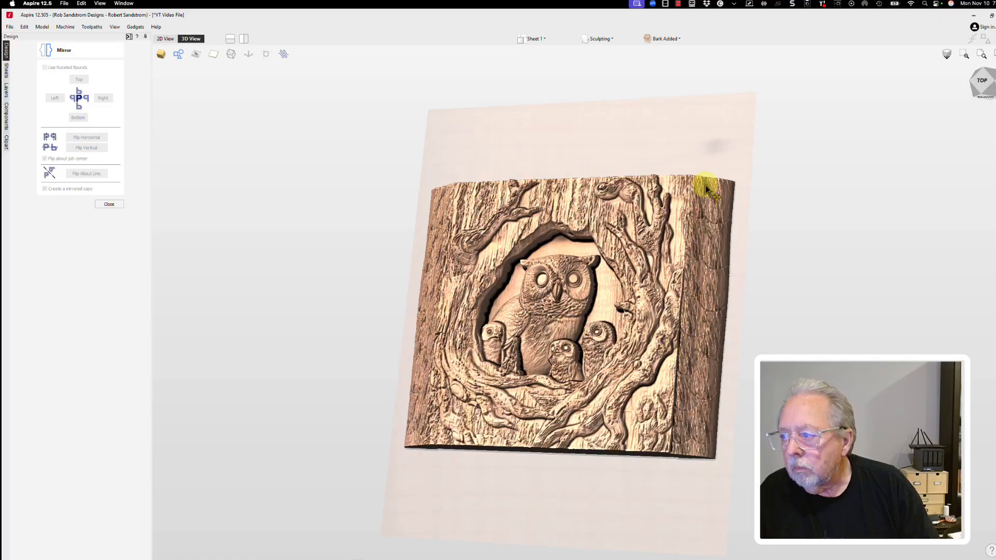
{"action": "right_click", "coordinate": [686, 417]}
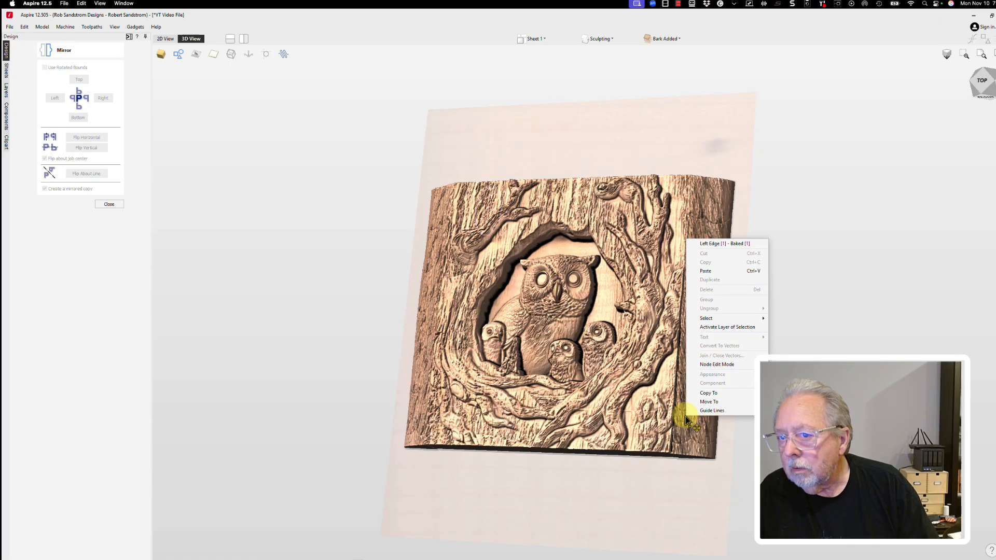
{"action": "left_click", "coordinate": [110, 205]}
Step: Rename the mirrored copy, Left Edge [1] - Baked [1], as Right Edge
{"action": "left_click", "coordinate": [7, 120]}
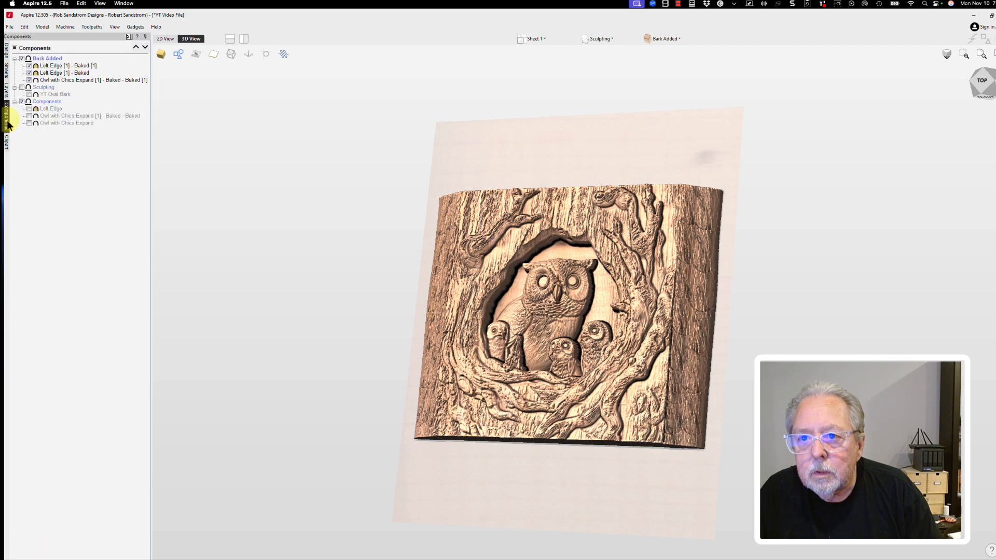
{"action": "left_click", "coordinate": [68, 66]}
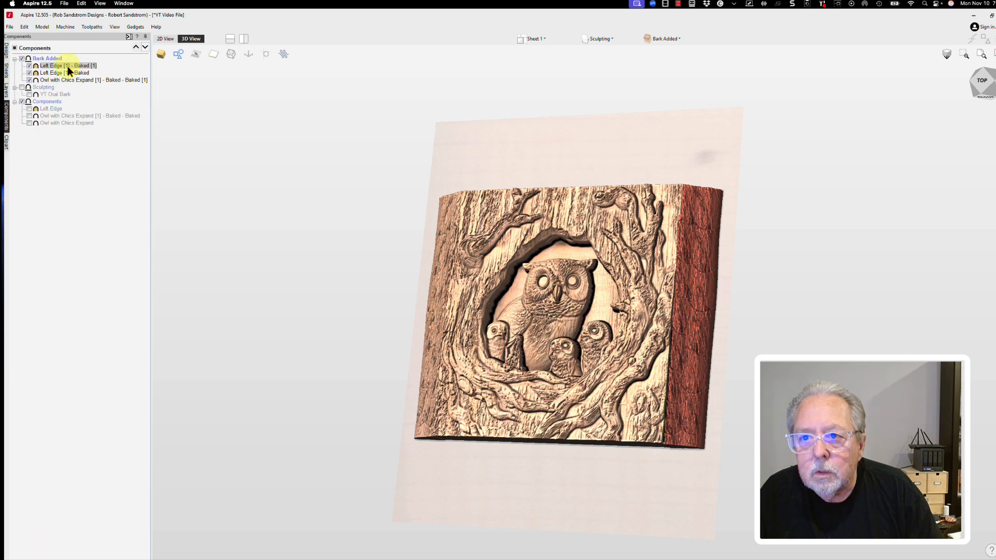
{"action": "right_click", "coordinate": [68, 66]}
{"action": "left_click", "coordinate": [91, 145]}
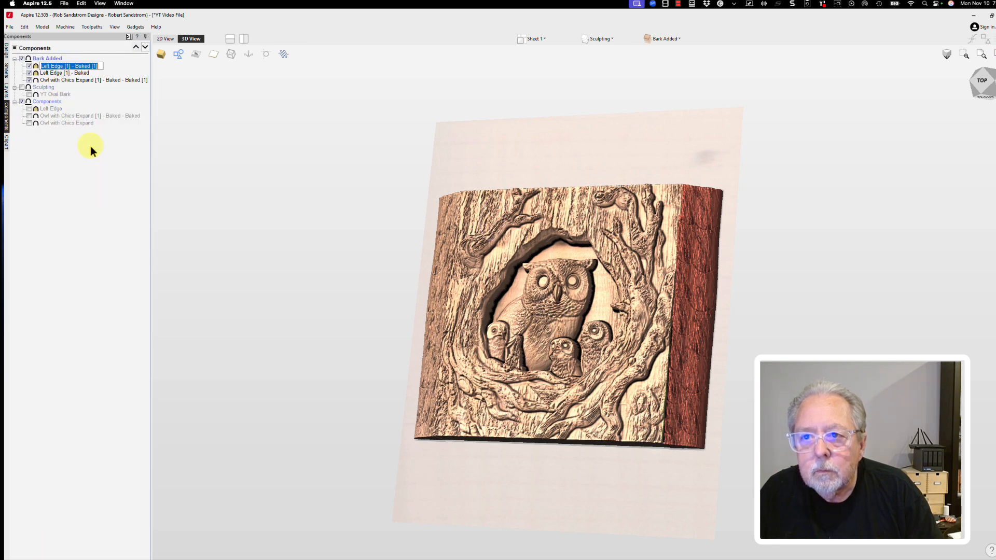
{"action": "type", "text": "Ri"}
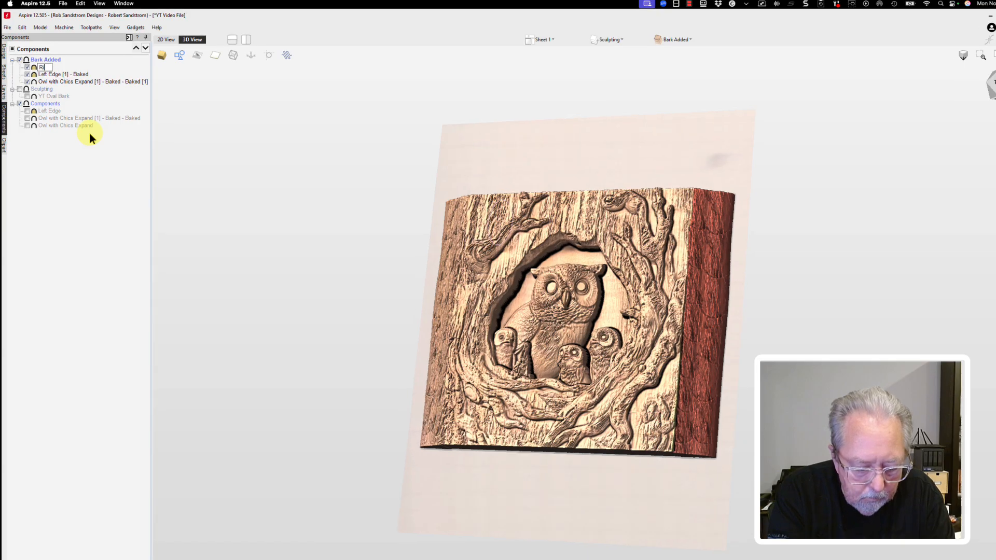
{"action": "type", "text": "ght Edge"}
{"action": "key", "text": "Return"}
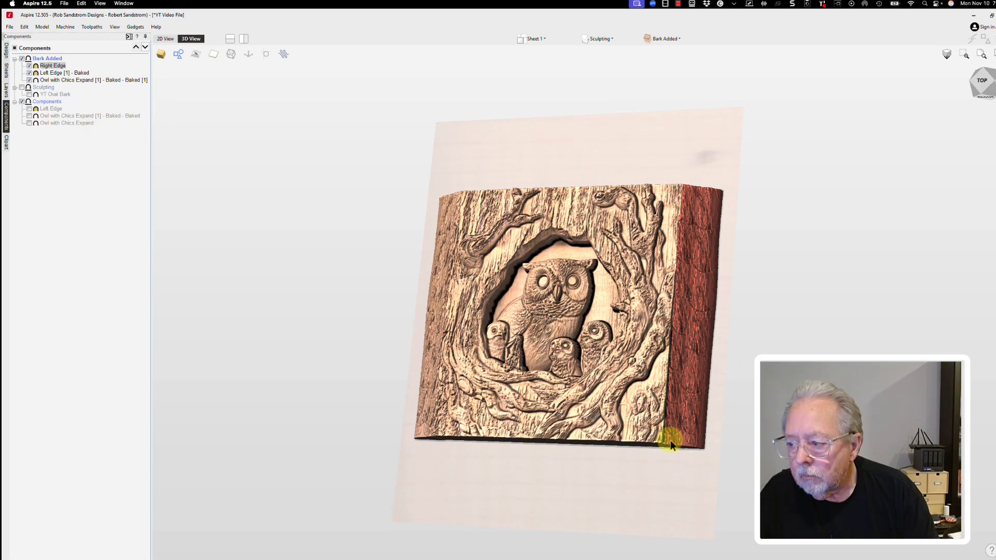
Step: Adjust the Right Edge component's base height to about 0.0954 and check its fit along the owl panel
{"action": "middle_click_drag", "start_coordinate": [626, 469], "coordinate": [621, 453]}
{"action": "left_click_drag", "start_coordinate": [624, 468], "coordinate": [516, 356]}
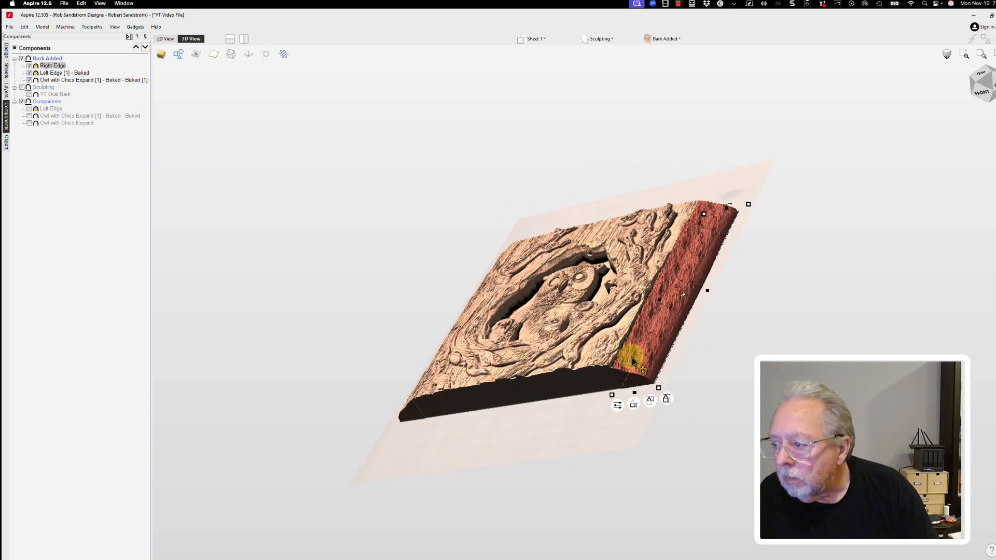
{"action": "left_click", "coordinate": [633, 408]}
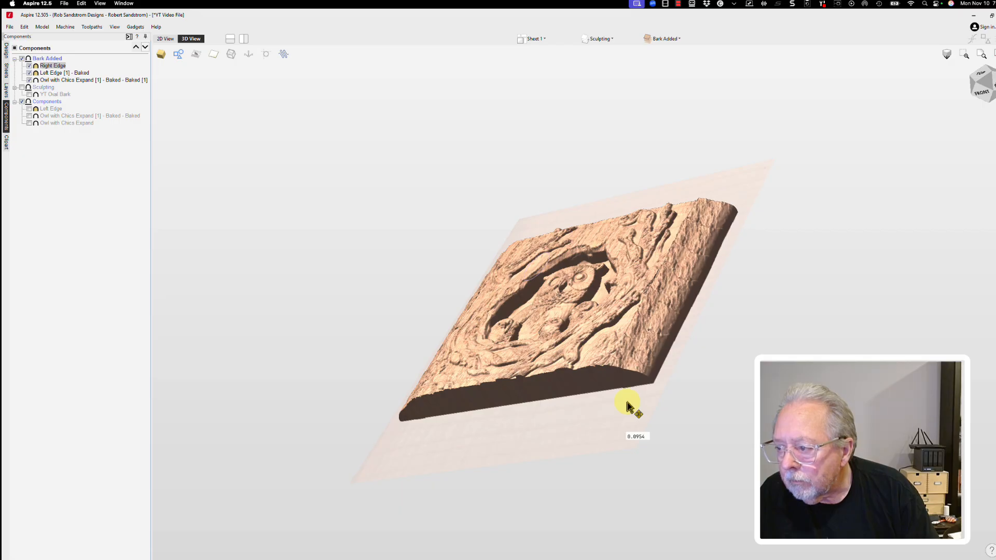
{"action": "left_click_drag", "start_coordinate": [712, 345], "coordinate": [712, 344]}
{"action": "left_click_drag", "start_coordinate": [750, 272], "coordinate": [826, 324]}
{"action": "left_click_drag", "start_coordinate": [710, 272], "coordinate": [683, 248]}
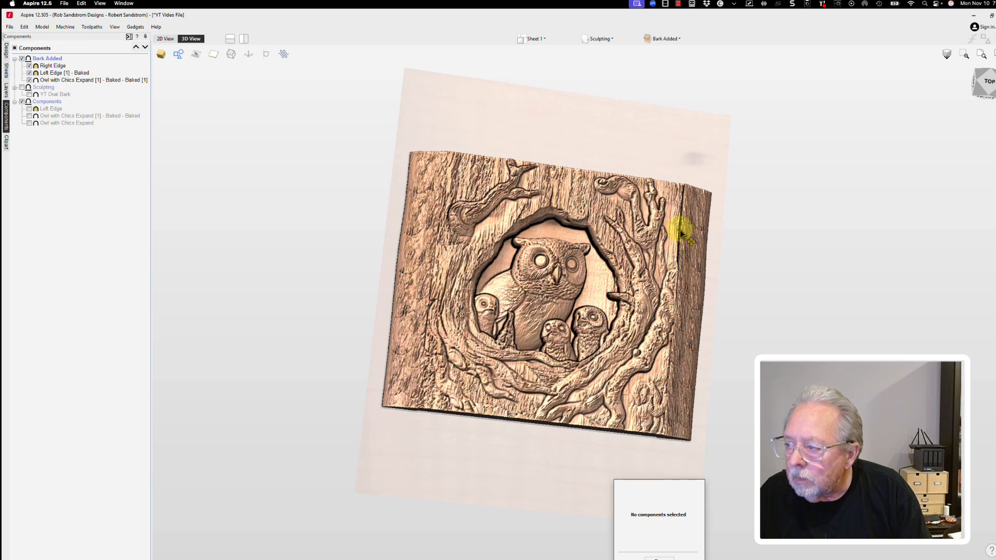
Step: Start sculpting the Right Edge with the Remove tool and load YT Oval Bark as the component brush
{"action": "left_click", "coordinate": [670, 372]}
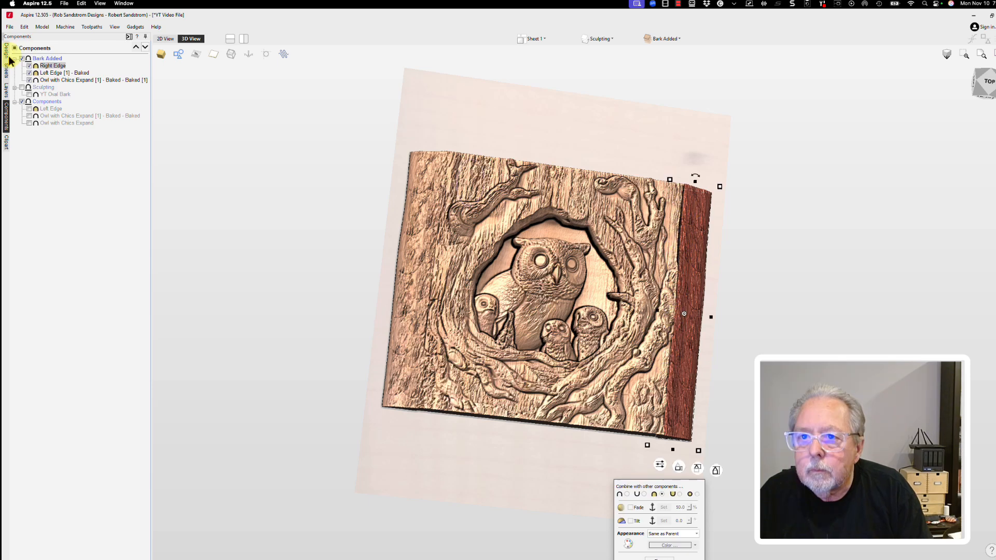
{"action": "left_click", "coordinate": [8, 58]}
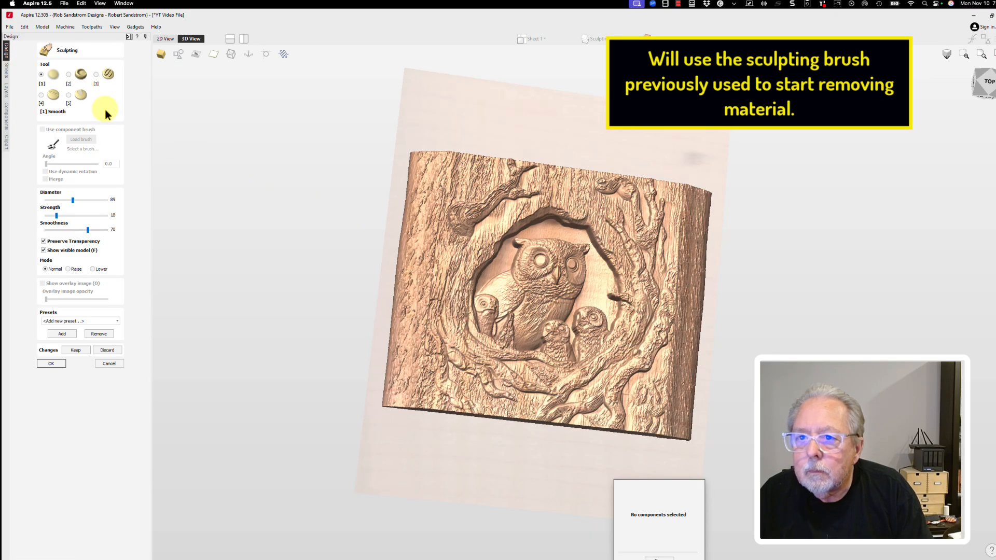
{"action": "left_click", "coordinate": [41, 96]}
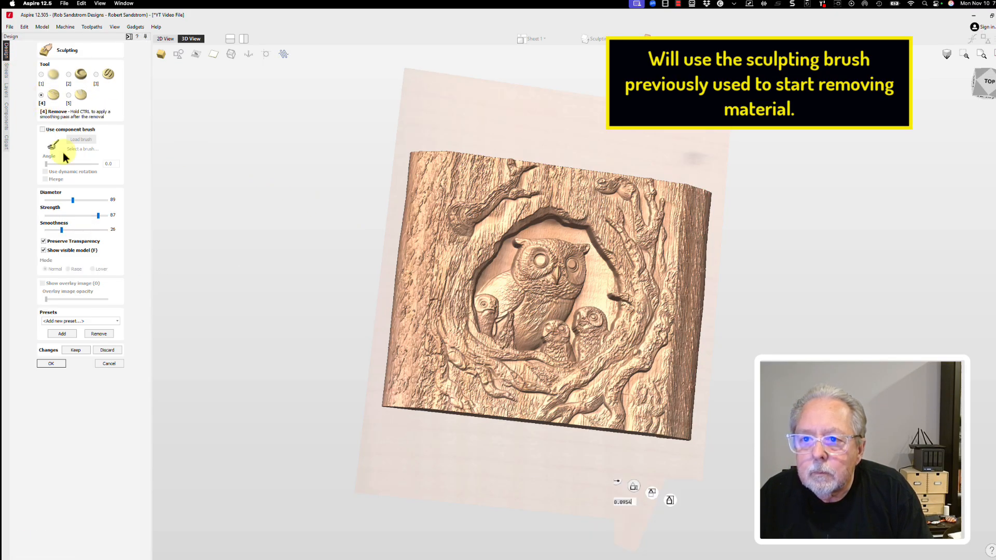
{"action": "left_click", "coordinate": [42, 130]}
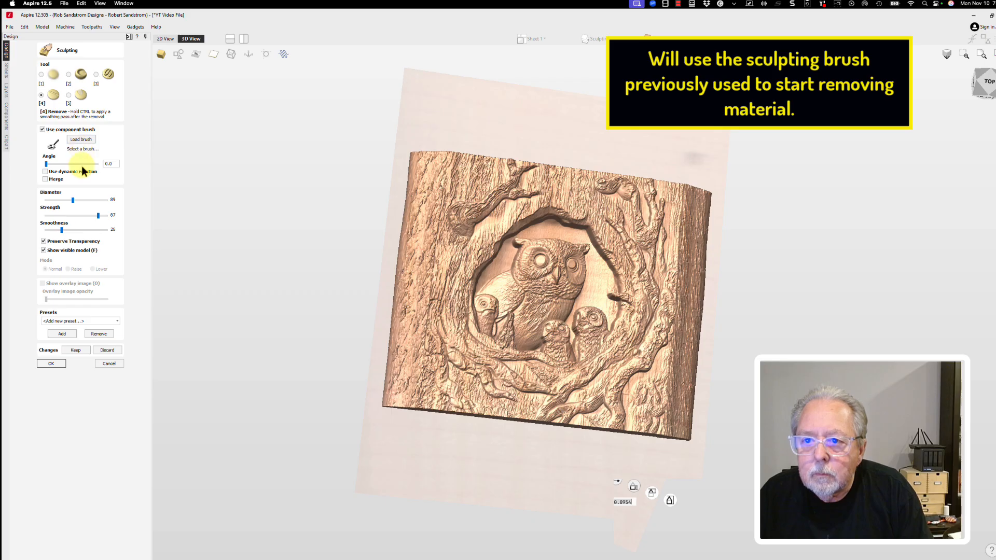
{"action": "left_click", "coordinate": [76, 139]}
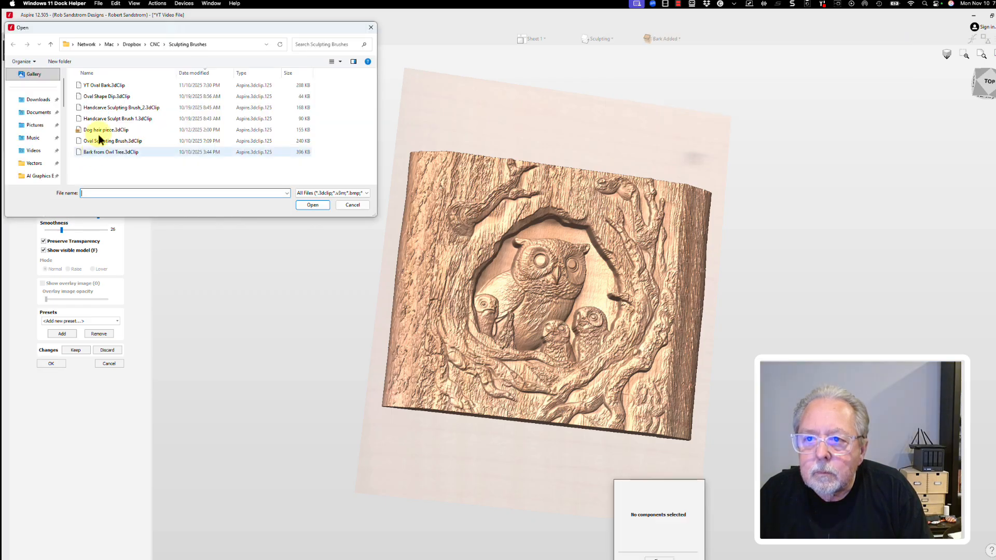
{"action": "left_click", "coordinate": [104, 85]}
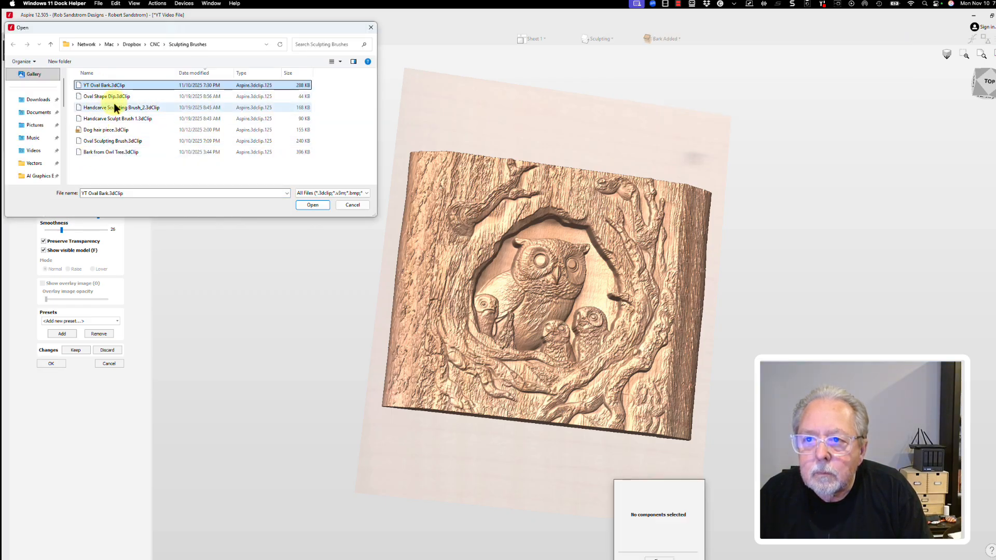
{"action": "left_click", "coordinate": [312, 205]}
Step: Remove the high points along the right seam with the bark brush at strength 87, varying its diameter, and finish sculpting
{"action": "scroll", "coordinate": [441, 290], "scroll_direction": "up", "scroll_amount": 5}
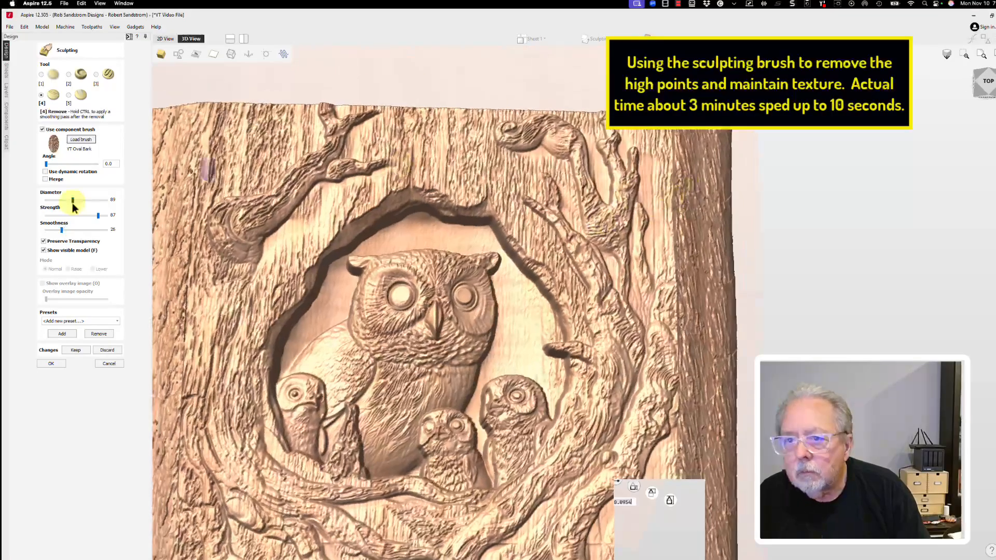
{"action": "left_click_drag", "start_coordinate": [72, 201], "coordinate": [90, 202]}
{"action": "middle_click_drag", "start_coordinate": [676, 194], "coordinate": [691, 222]}
{"action": "left_click_drag", "start_coordinate": [692, 222], "coordinate": [684, 263]}
{"action": "middle_click_drag", "start_coordinate": [684, 263], "coordinate": [682, 242]}
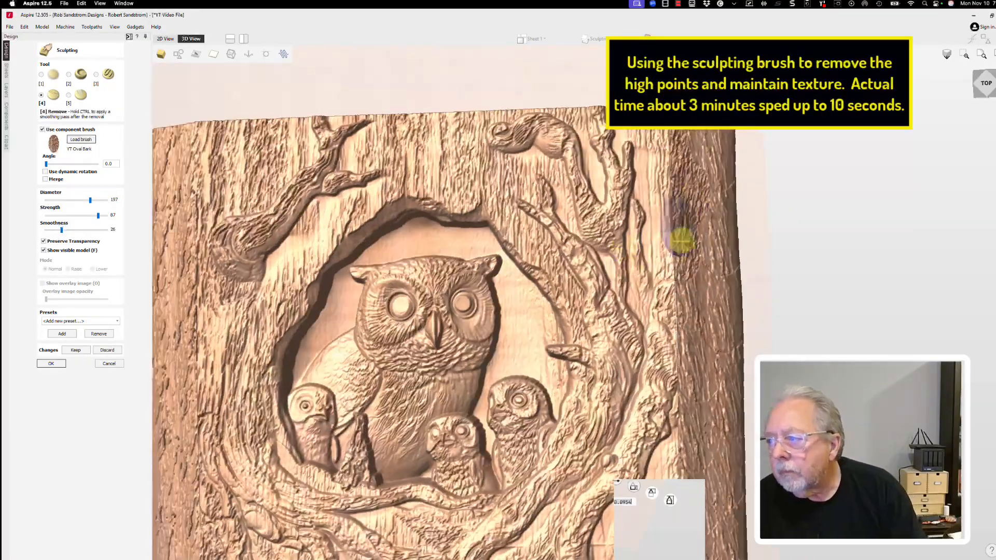
{"action": "left_click_drag", "start_coordinate": [681, 241], "coordinate": [673, 300]}
{"action": "mouse_move", "coordinate": [673, 300]}
{"action": "middle_mouse_down"}
{"action": "mouse_move", "coordinate": [645, 244]}
{"action": "mouse_move", "coordinate": [654, 207]}
{"action": "middle_mouse_up"}
{"action": "left_click_drag", "start_coordinate": [90, 200], "coordinate": [70, 200]}
{"action": "mouse_move", "coordinate": [654, 178]}
{"action": "left_mouse_down"}
{"action": "mouse_move", "coordinate": [671, 221]}
{"action": "mouse_move", "coordinate": [680, 342]}
{"action": "left_mouse_up"}
{"action": "middle_click_drag", "start_coordinate": [680, 342], "coordinate": [565, 225]}
{"action": "left_click", "coordinate": [50, 364]}
Step: Sculpt the lower part of the right seam again with the reloaded YT Oval Bark brush and finish sculpting
{"action": "scroll", "coordinate": [644, 368], "scroll_direction": "down", "scroll_amount": 5}
{"action": "scroll", "coordinate": [600, 304], "scroll_direction": "up", "scroll_amount": 10}
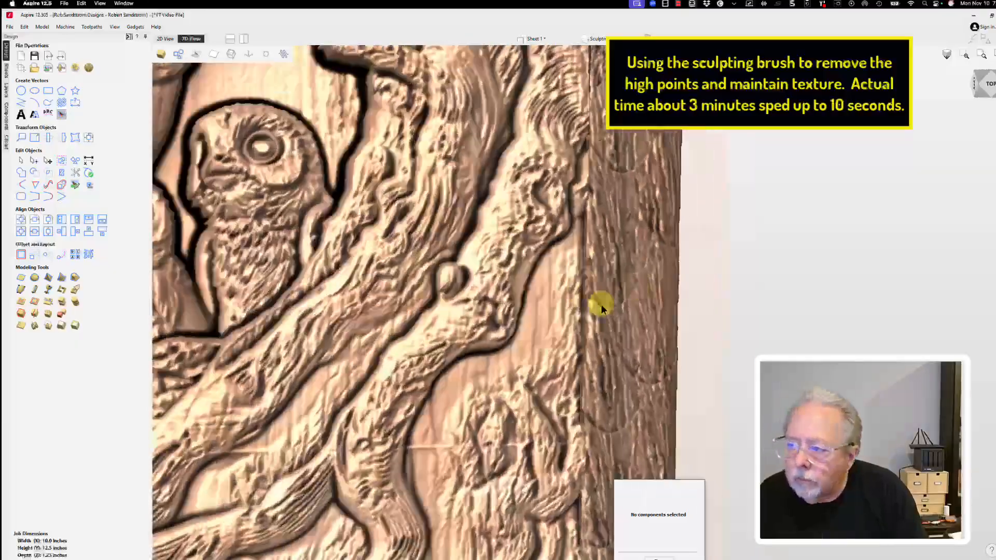
{"action": "double_click", "coordinate": [601, 305]}
{"action": "left_click", "coordinate": [75, 289]}
{"action": "left_click", "coordinate": [81, 139]}
{"action": "double_click", "coordinate": [101, 84]}
{"action": "mouse_move", "coordinate": [601, 367]}
{"action": "left_mouse_down"}
{"action": "mouse_move", "coordinate": [591, 269]}
{"action": "mouse_move", "coordinate": [584, 322]}
{"action": "left_mouse_up"}
{"action": "scroll", "coordinate": [585, 322], "scroll_direction": "down", "scroll_amount": 5}
{"action": "left_click", "coordinate": [51, 364]}
Step: Start another sculpting session with the Deposit tool and load YT Oval Bark as the component brush
{"action": "scroll", "coordinate": [565, 353], "scroll_direction": "down", "scroll_amount": 3}
{"action": "mouse_move", "coordinate": [564, 354]}
{"action": "left_mouse_down"}
{"action": "mouse_move", "coordinate": [509, 309]}
{"action": "mouse_move", "coordinate": [452, 332]}
{"action": "mouse_move", "coordinate": [364, 328]}
{"action": "left_mouse_up"}
{"action": "left_click_drag", "start_coordinate": [588, 337], "coordinate": [456, 298]}
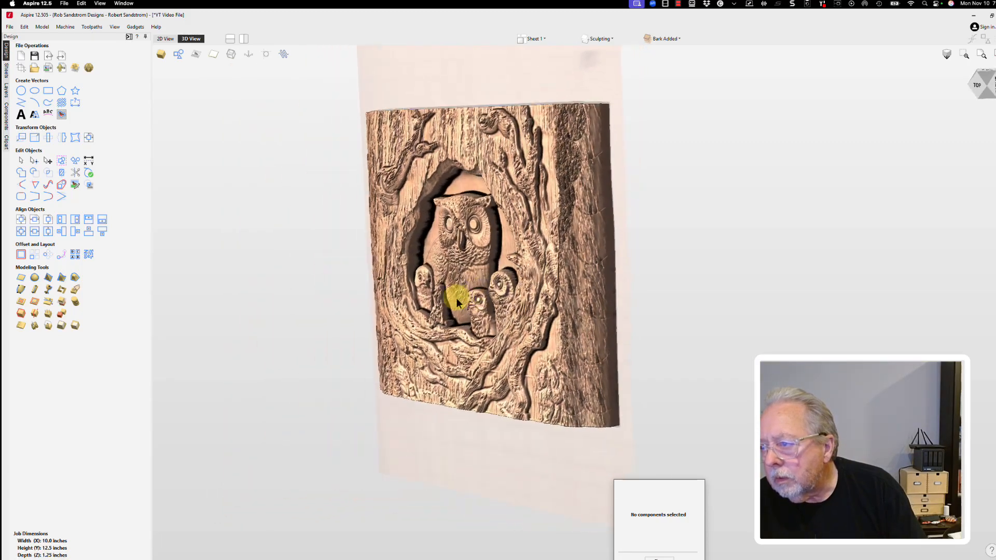
{"action": "left_click_drag", "start_coordinate": [569, 255], "coordinate": [342, 239]}
{"action": "scroll", "coordinate": [564, 248], "scroll_direction": "up", "scroll_amount": 3}
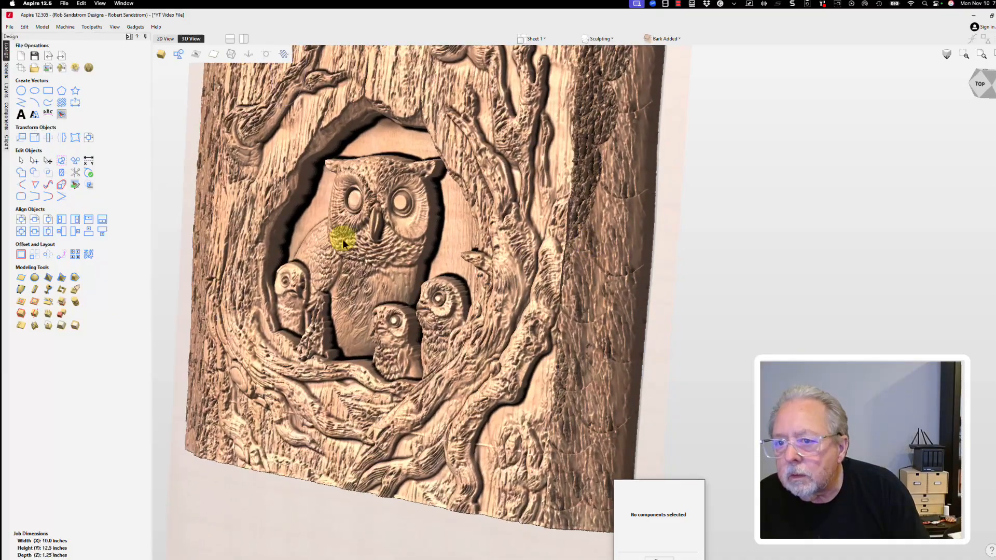
{"action": "left_click", "coordinate": [74, 290]}
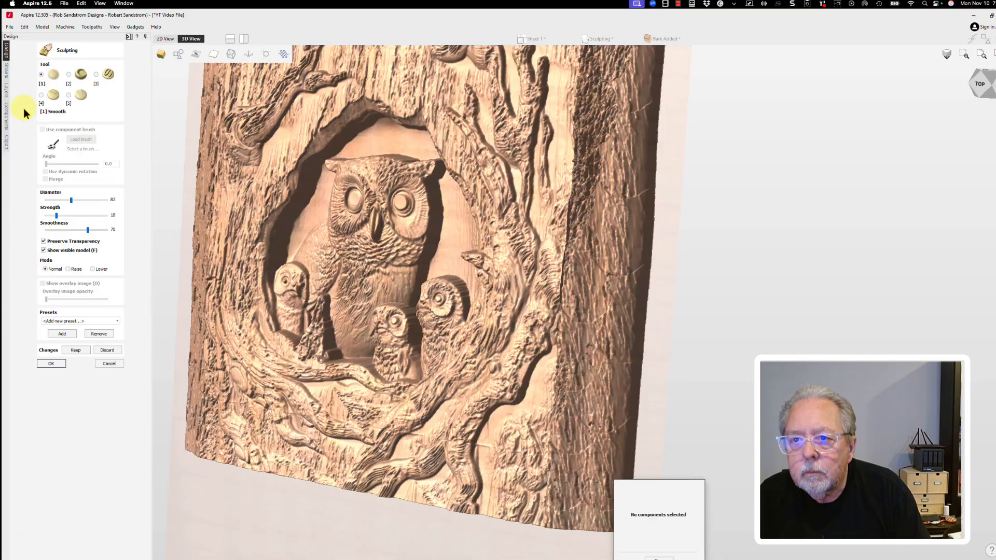
{"action": "left_click", "coordinate": [96, 74]}
{"action": "left_click", "coordinate": [43, 129]}
{"action": "left_click", "coordinate": [81, 140]}
{"action": "double_click", "coordinate": [104, 84]}
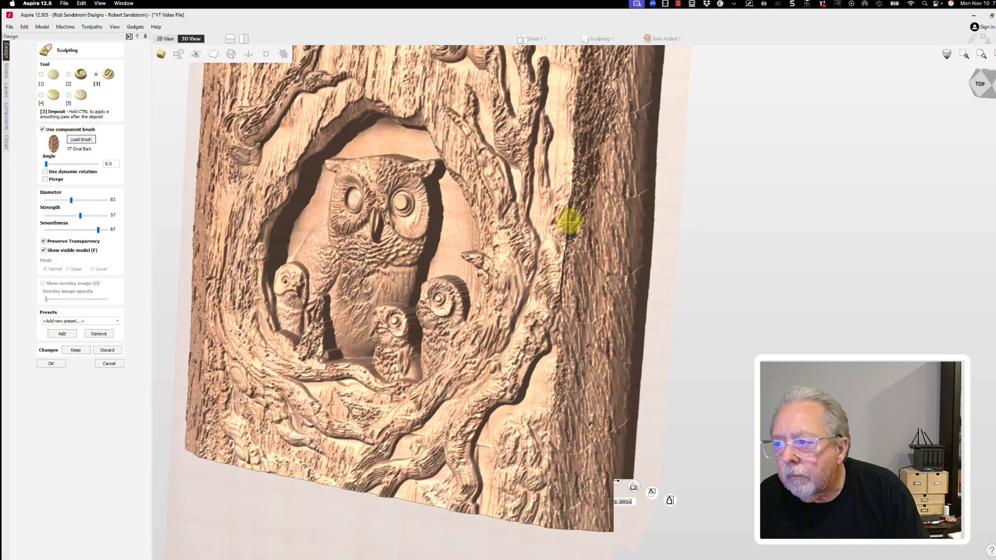
Step: Deposit bark texture along the right seam at diameter 145 and strength 57, and finish sculpting
{"action": "left_click_drag", "start_coordinate": [71, 200], "coordinate": [82, 201]}
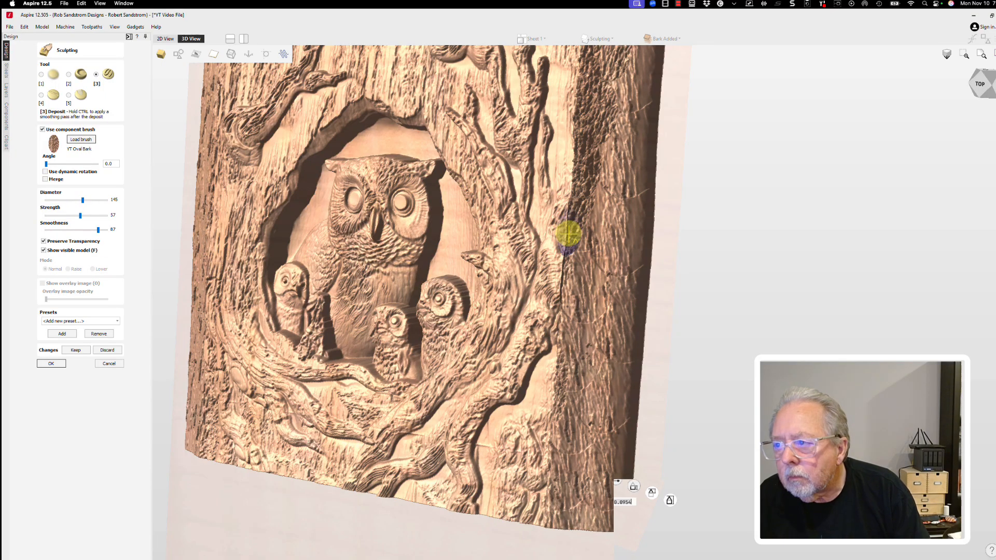
{"action": "left_click_drag", "start_coordinate": [578, 254], "coordinate": [577, 324]}
{"action": "mouse_move", "coordinate": [219, 244]}
{"action": "middle_mouse_down"}
{"action": "mouse_move", "coordinate": [205, 241]}
{"action": "mouse_move", "coordinate": [344, 274]}
{"action": "middle_mouse_up"}
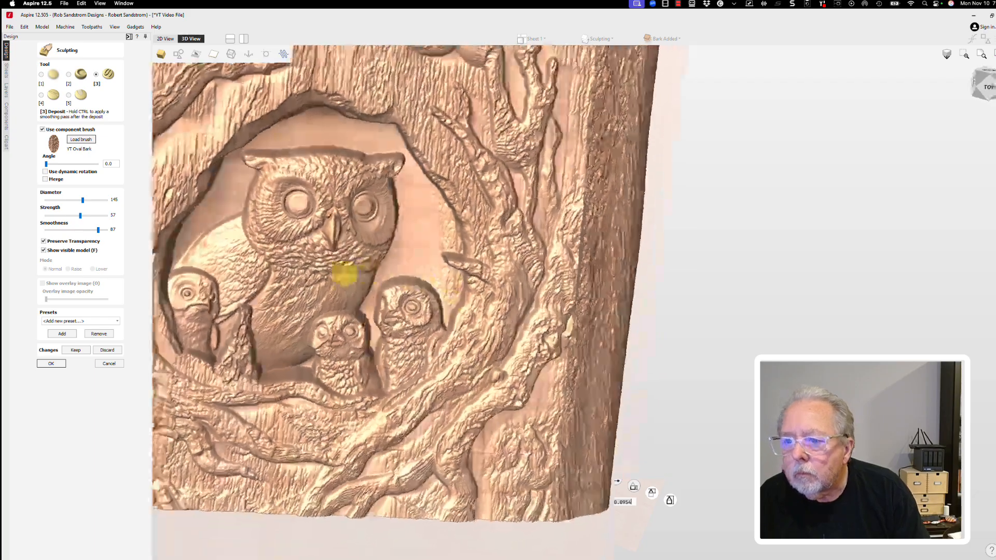
{"action": "left_click", "coordinate": [51, 364]}
{"action": "scroll", "coordinate": [468, 291], "scroll_direction": "down", "scroll_amount": 5}
{"action": "mouse_move", "coordinate": [468, 292]}
{"action": "left_mouse_down"}
{"action": "mouse_move", "coordinate": [323, 256]}
{"action": "mouse_move", "coordinate": [375, 292]}
{"action": "mouse_move", "coordinate": [556, 317]}
{"action": "mouse_move", "coordinate": [578, 260]}
{"action": "mouse_move", "coordinate": [534, 268]}
{"action": "mouse_move", "coordinate": [443, 249]}
{"action": "left_mouse_up"}
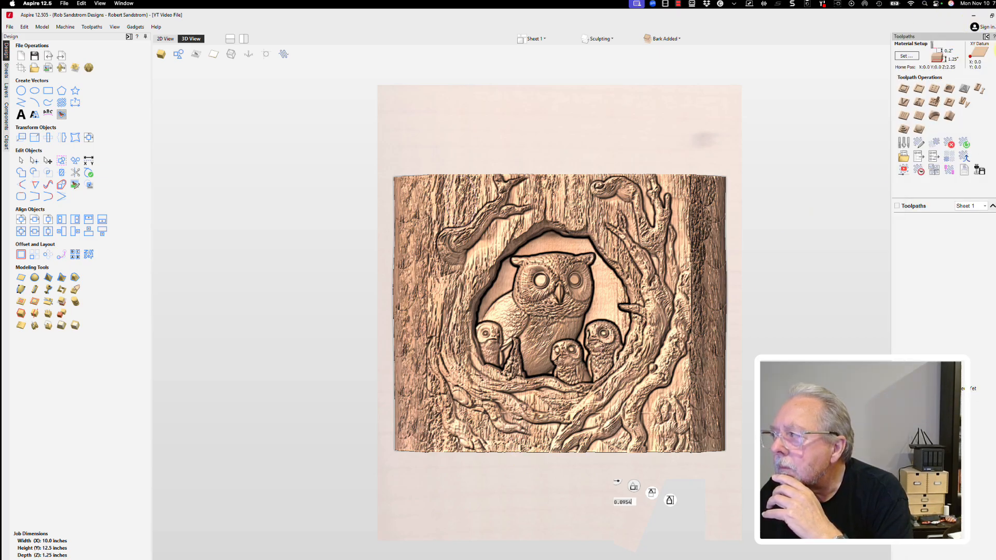
Step: Keep the toolpath operations docked and review the thickness, Z-zero and model position in the Material Setup
{"action": "left_click", "coordinate": [995, 38]}
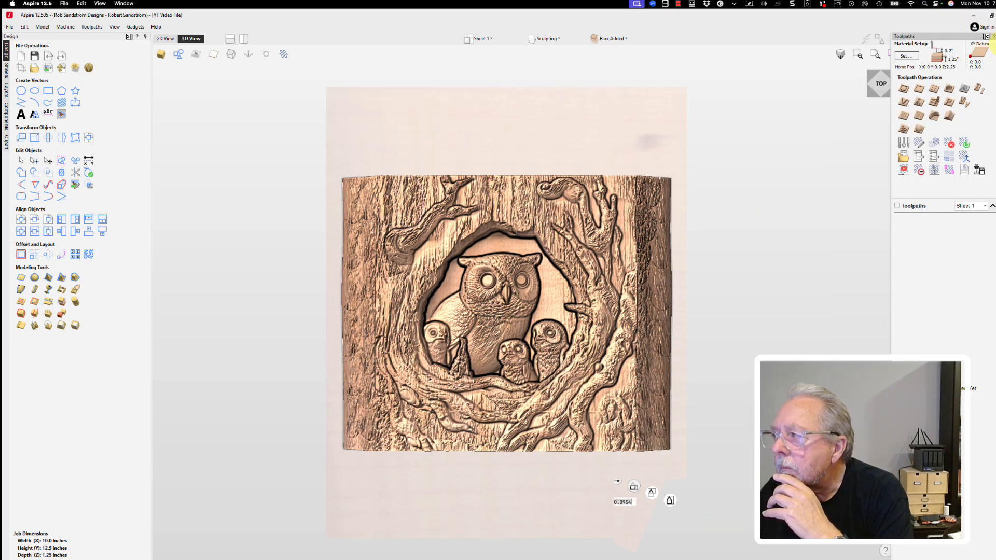
{"action": "left_click", "coordinate": [917, 56]}
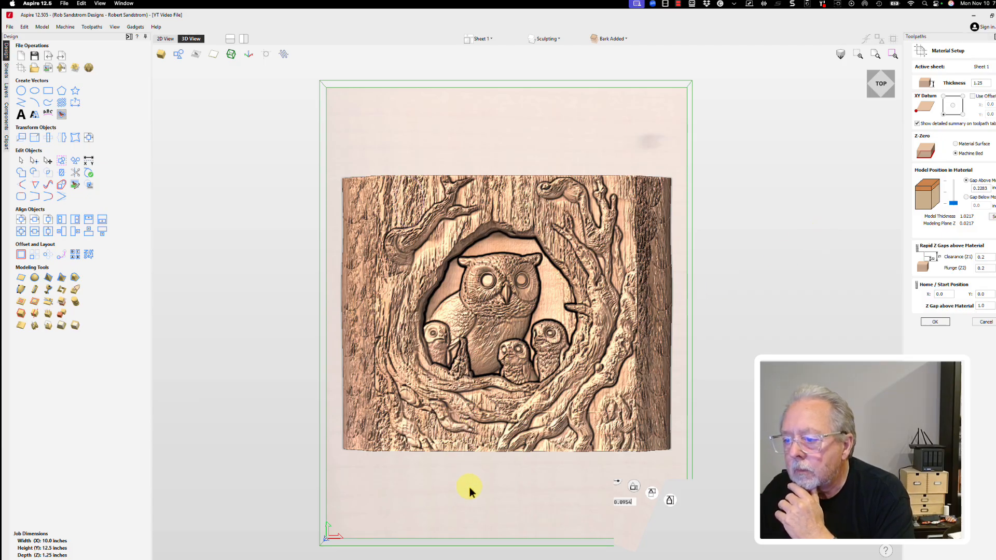
{"action": "left_click_drag", "start_coordinate": [469, 487], "coordinate": [468, 289]}
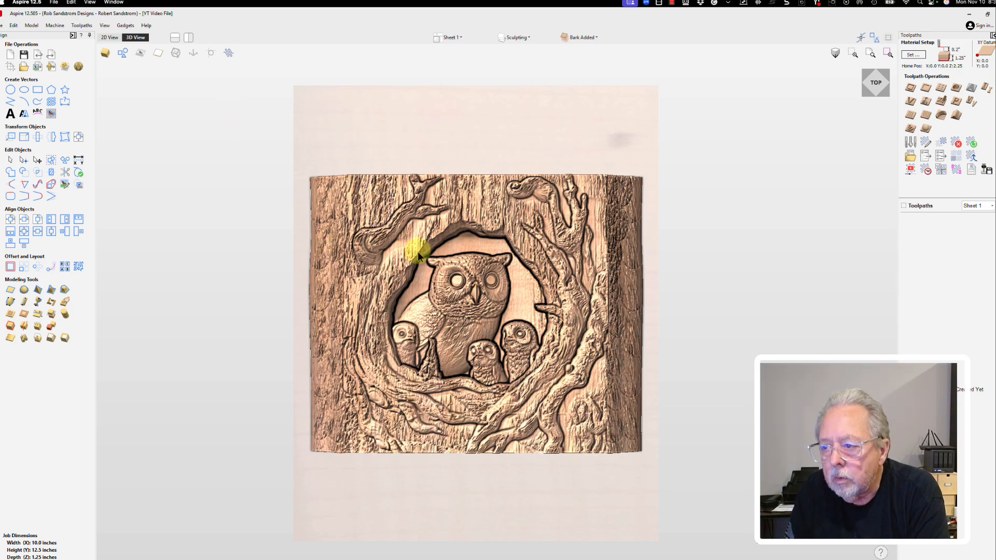
{"action": "left_click", "coordinate": [914, 56]}
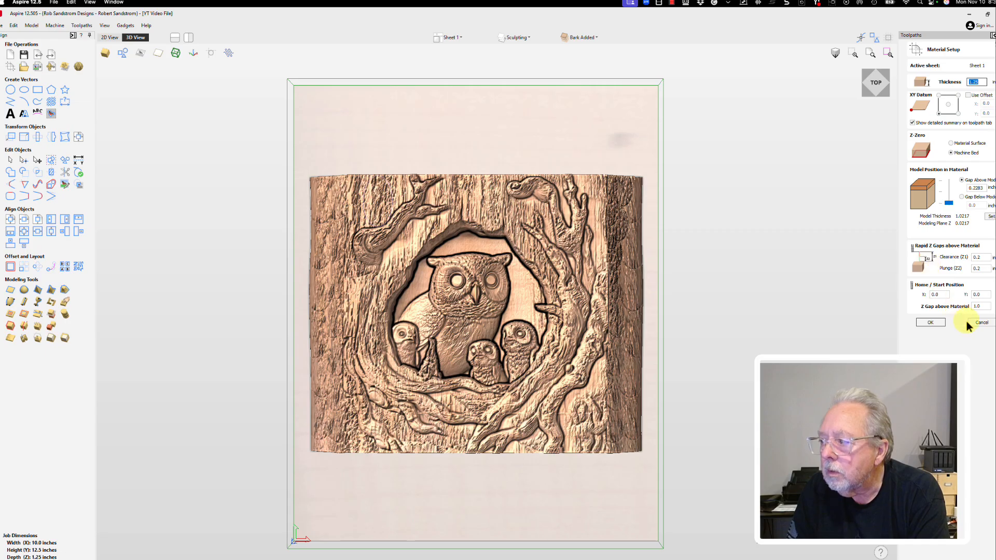
{"action": "left_click", "coordinate": [933, 322]}
{"action": "left_click_drag", "start_coordinate": [521, 493], "coordinate": [497, 285]}
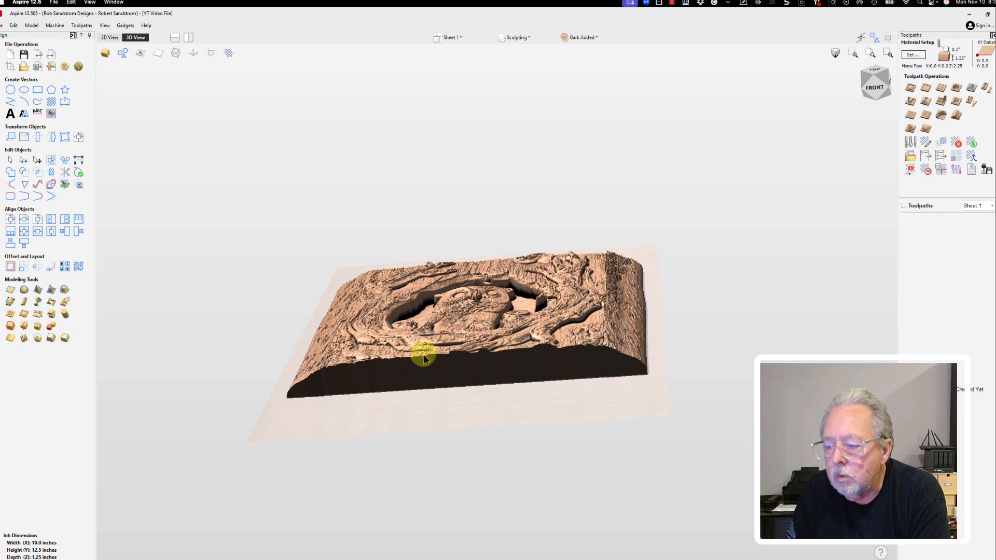
Step: Add a new layer named Tree Arc and give it a plum colour
{"action": "left_click_drag", "start_coordinate": [417, 363], "coordinate": [469, 214]}
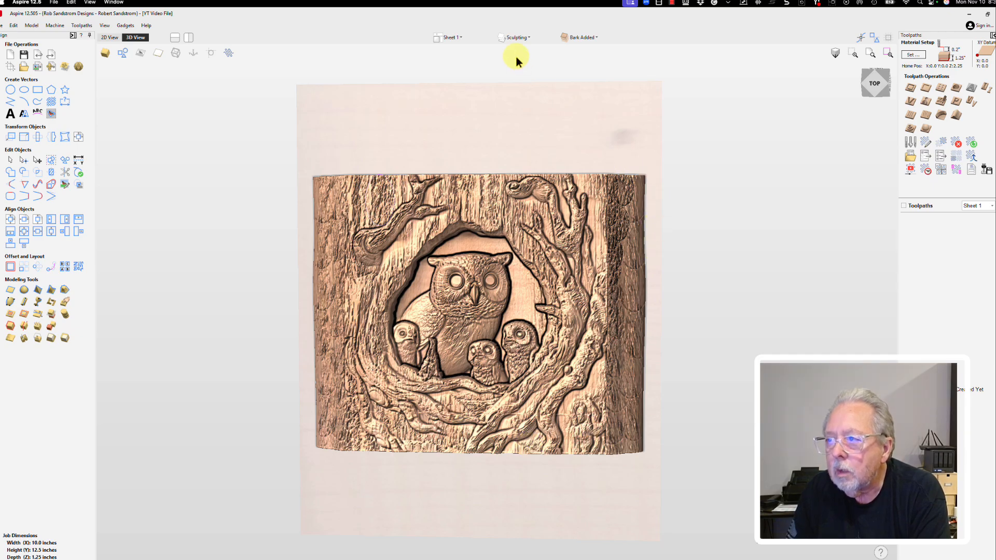
{"action": "left_click", "coordinate": [515, 38]}
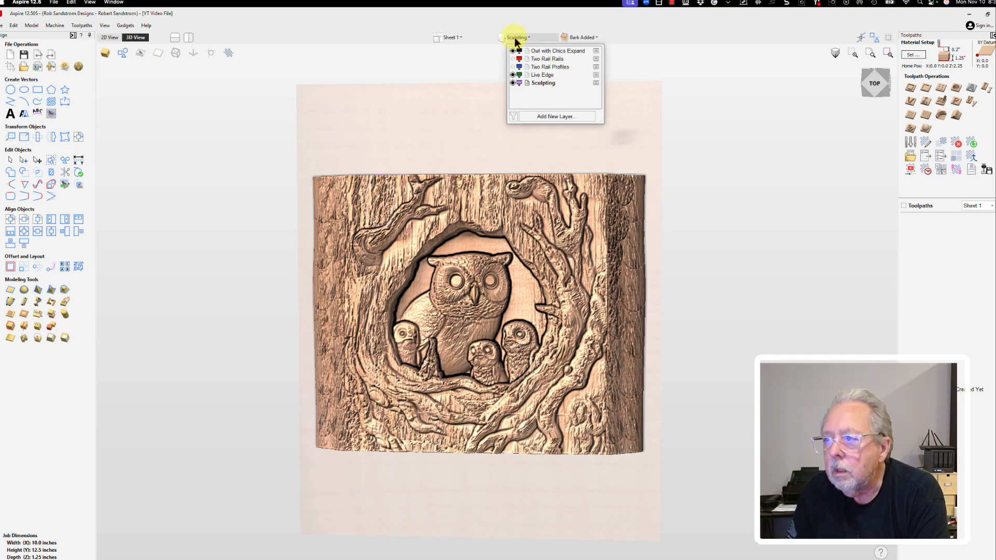
{"action": "left_click", "coordinate": [533, 117]}
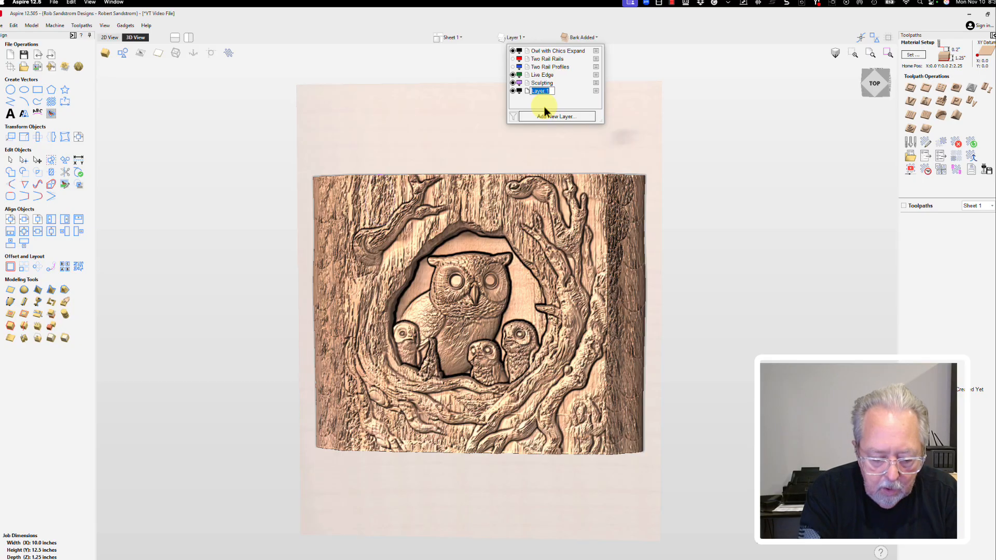
{"action": "type", "text": "Treee"}
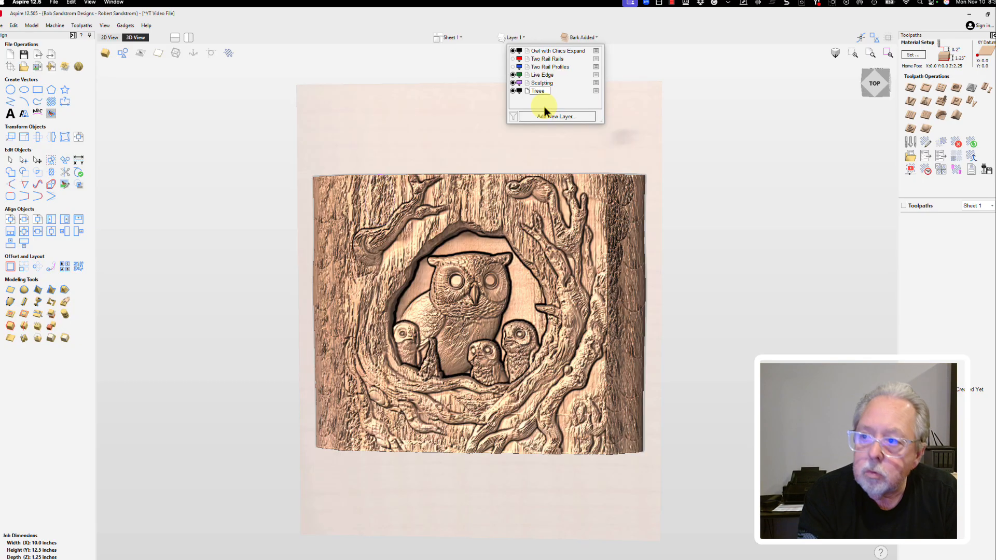
{"action": "key", "text": "BackSpace"}
{"action": "type", "text": "A"}
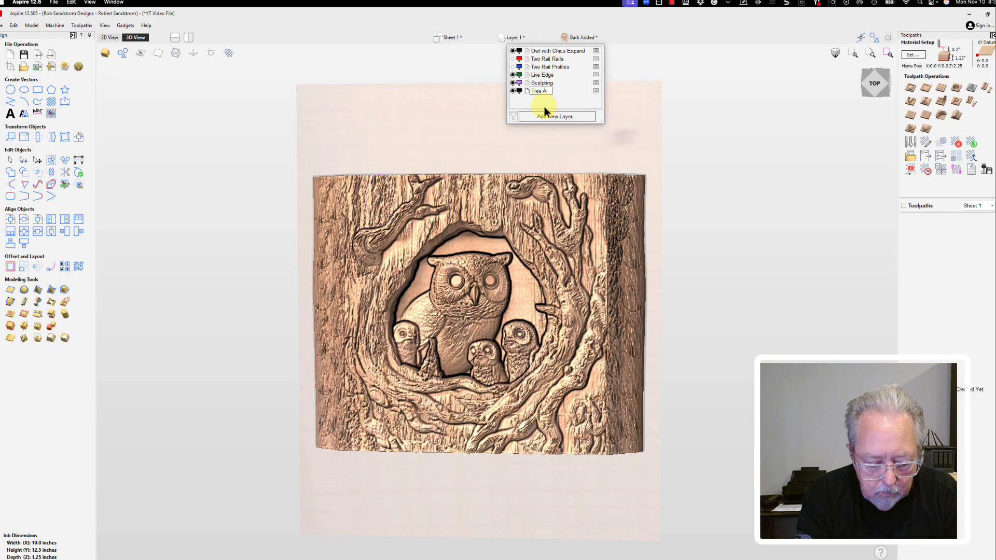
{"action": "type", "text": "rc"}
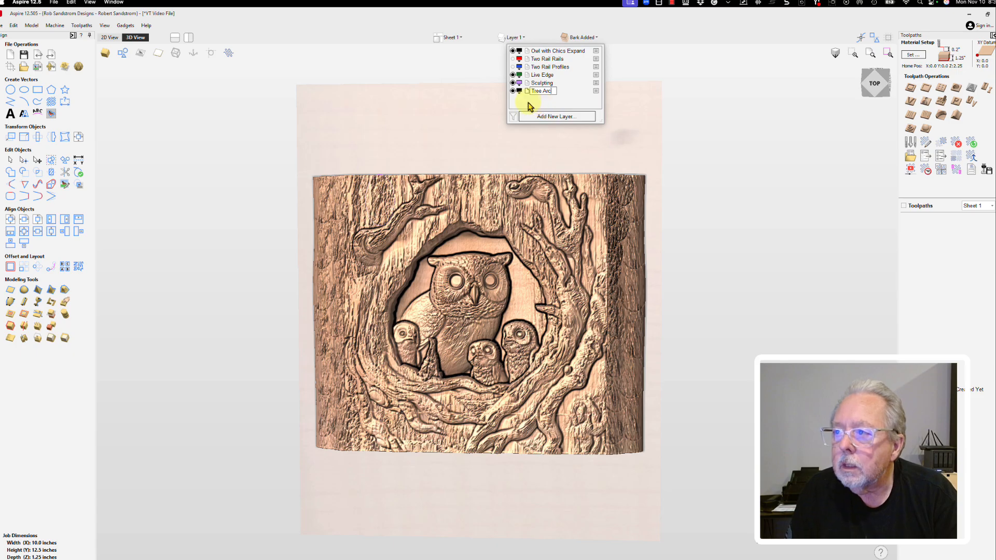
{"action": "key", "text": "Return"}
{"action": "left_click", "coordinate": [519, 92]}
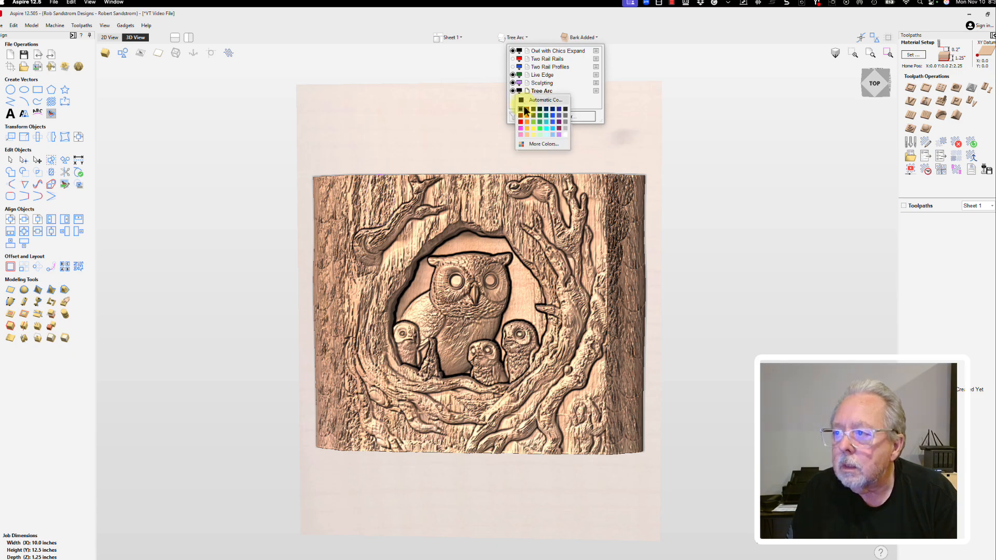
{"action": "left_click", "coordinate": [559, 129]}
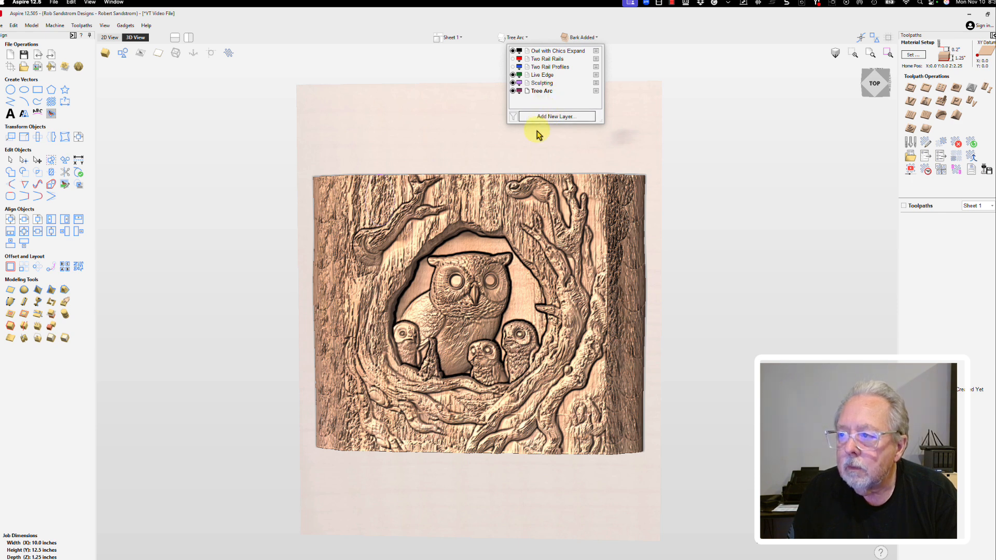
Step: Create a single component as a copy of the complete visible owl model
{"action": "left_click", "coordinate": [470, 213]}
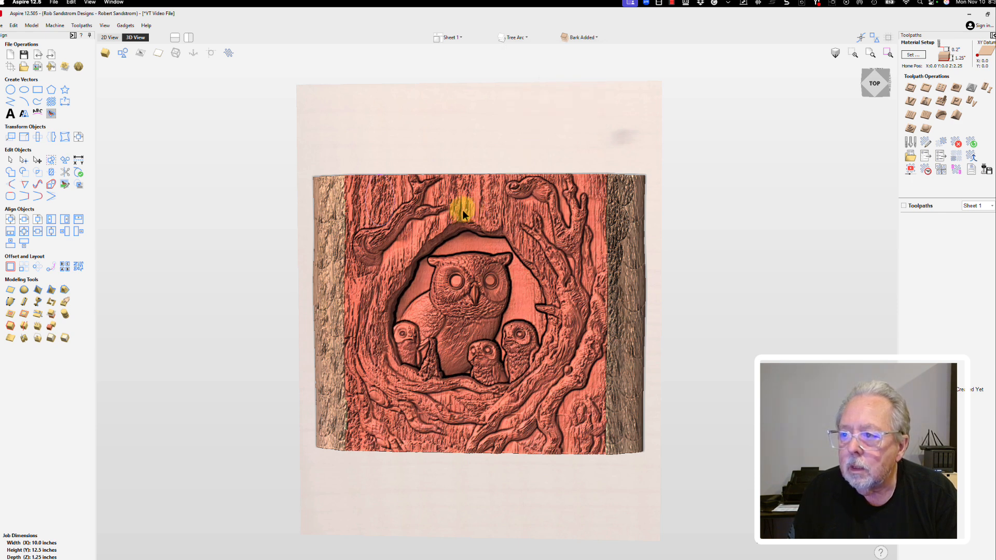
{"action": "left_click", "coordinate": [1, 106]}
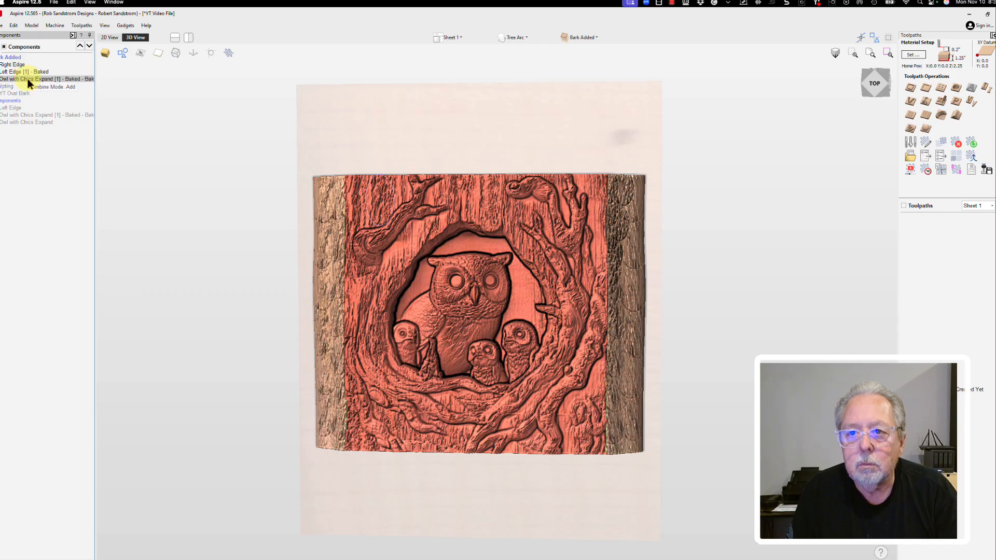
{"action": "left_click", "coordinate": [1, 54]}
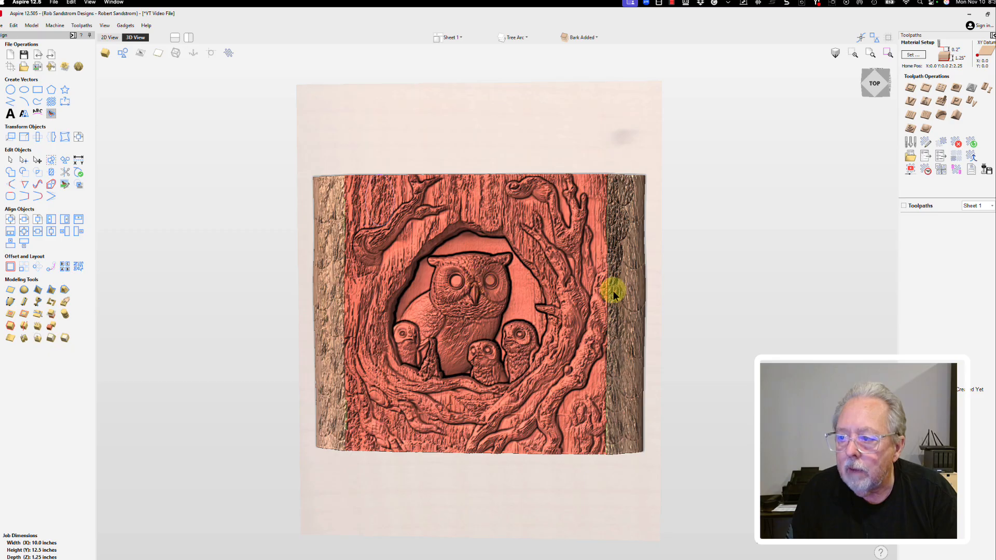
{"action": "left_click", "coordinate": [52, 331]}
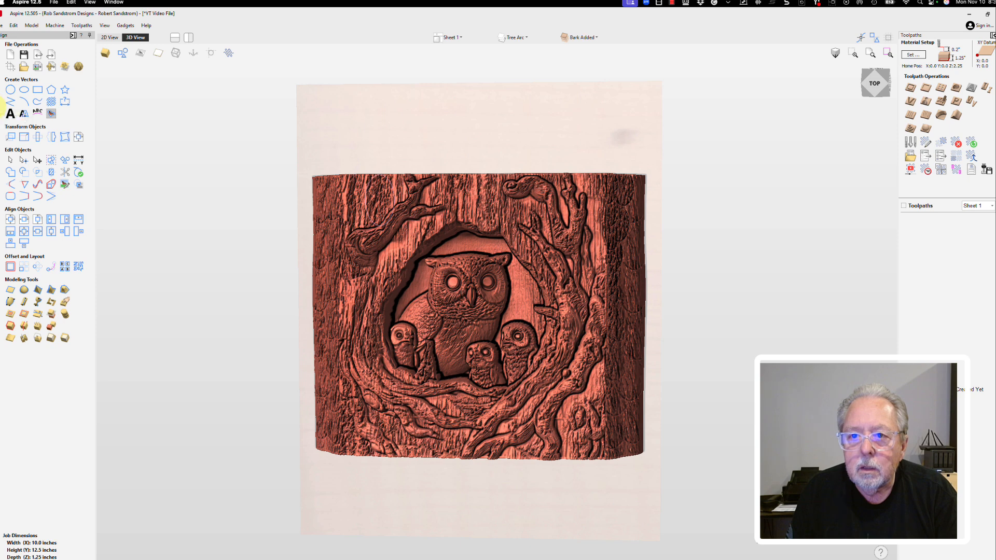
Step: Widen the component tree and hide the Right Edge, Left Edge and Owl with Chics Expand components in the Bark Added level
{"action": "left_click", "coordinate": [0, 106]}
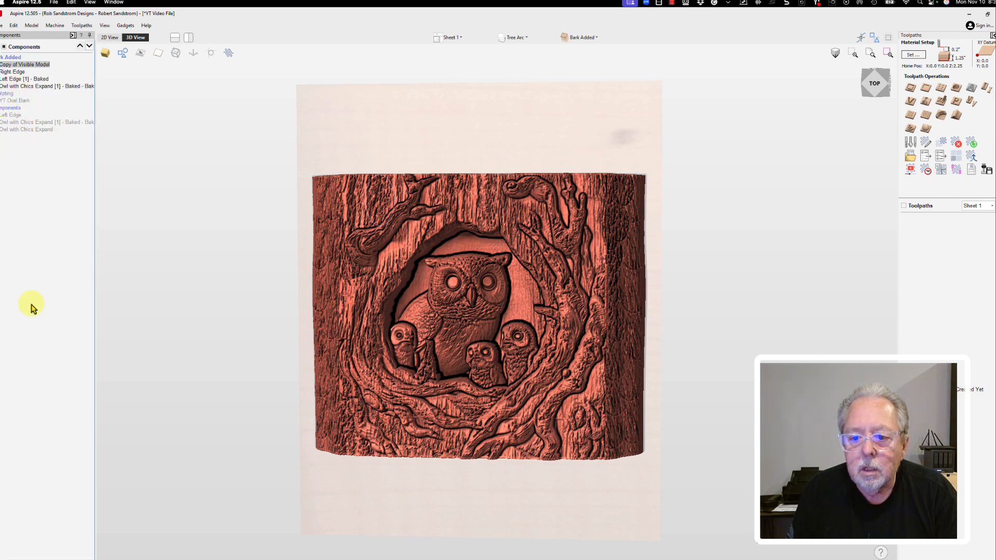
{"action": "left_click", "coordinate": [12, 71]}
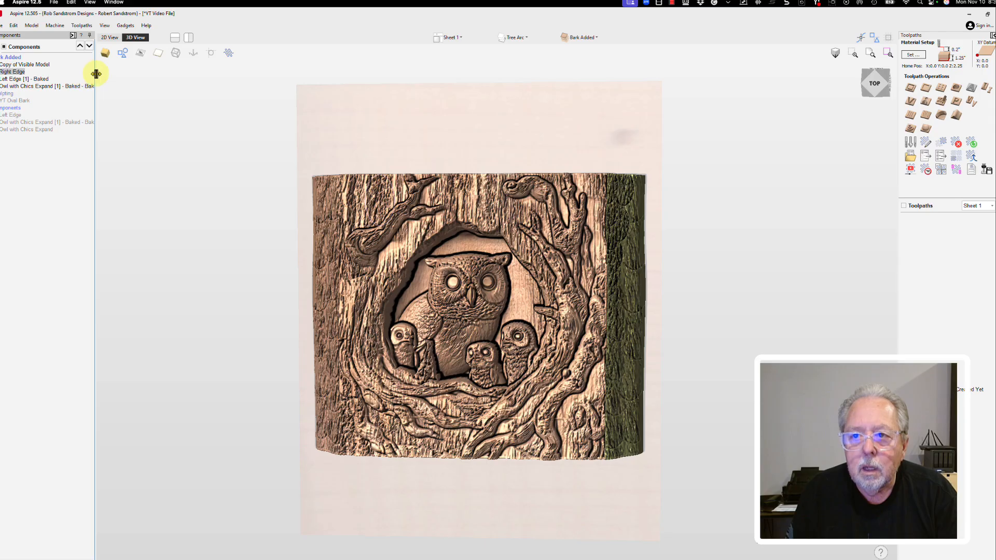
{"action": "left_click_drag", "start_coordinate": [96, 73], "coordinate": [166, 88]}
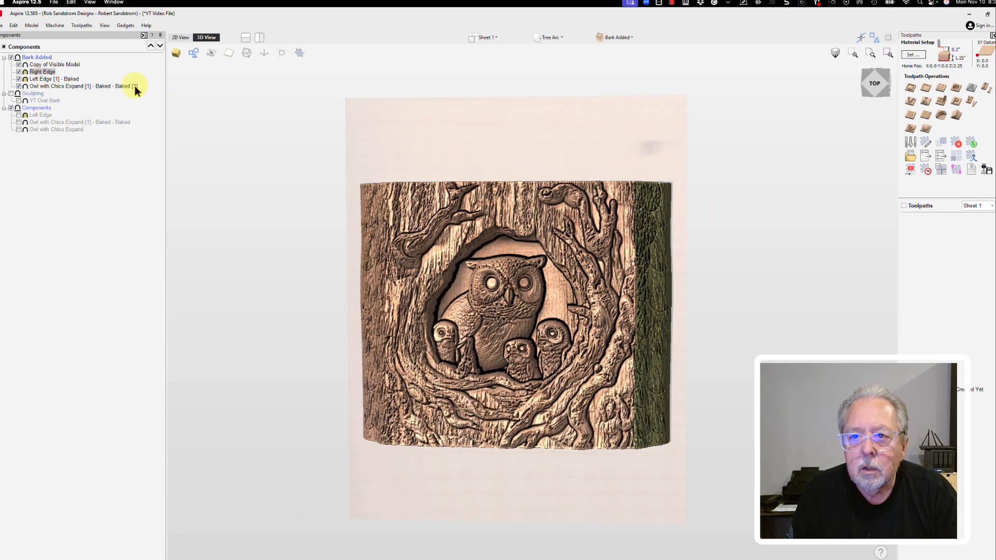
{"action": "left_click", "coordinate": [19, 71]}
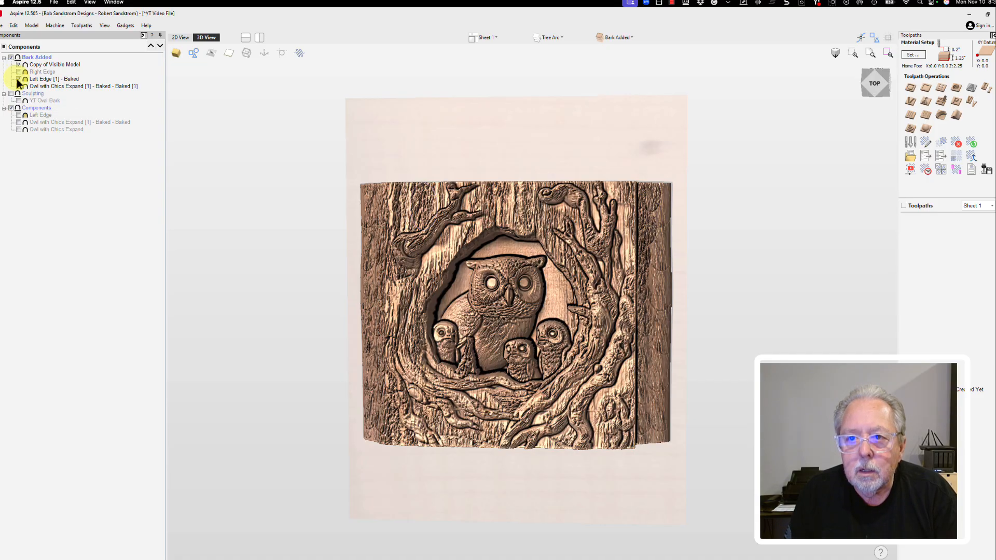
{"action": "left_click", "coordinate": [19, 79]}
{"action": "left_click", "coordinate": [19, 86]}
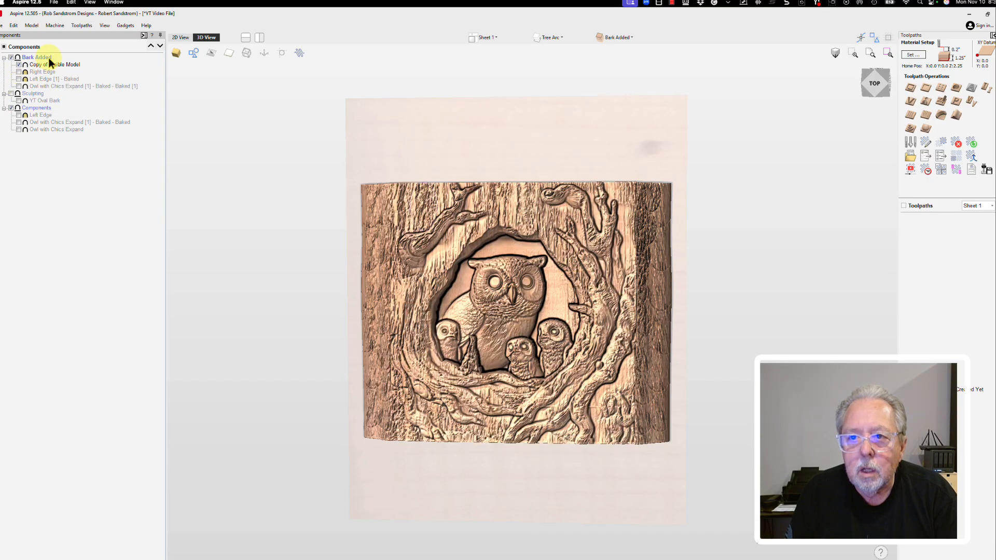
Step: Insert a new component level and rename it Composite Model
{"action": "right_click", "coordinate": [48, 58]}
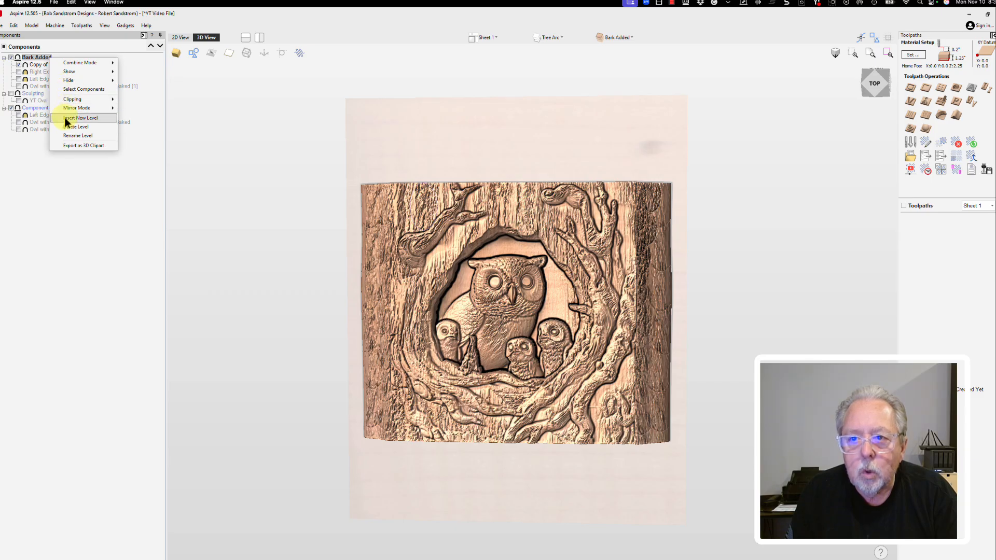
{"action": "left_click", "coordinate": [78, 118]}
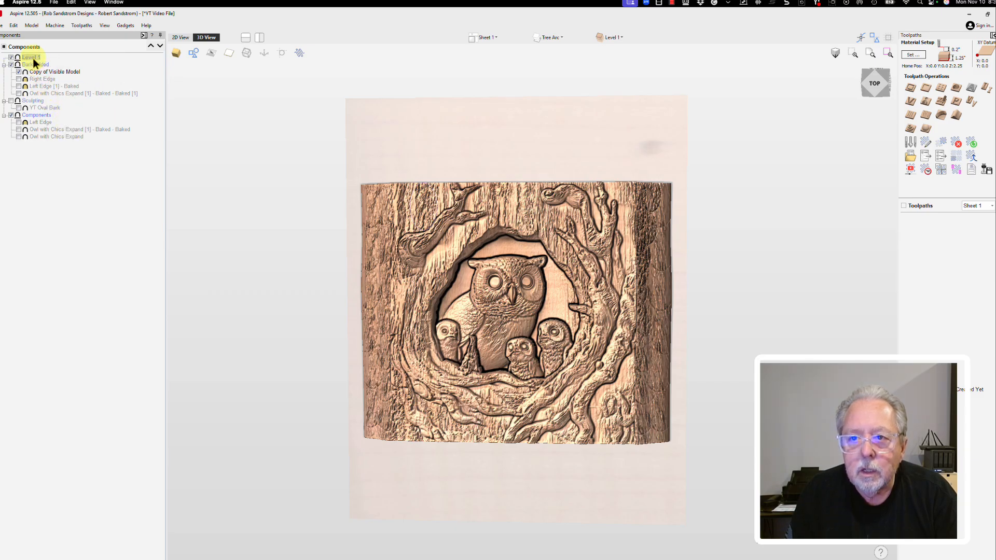
{"action": "right_click", "coordinate": [32, 58]}
{"action": "left_click", "coordinate": [55, 136]}
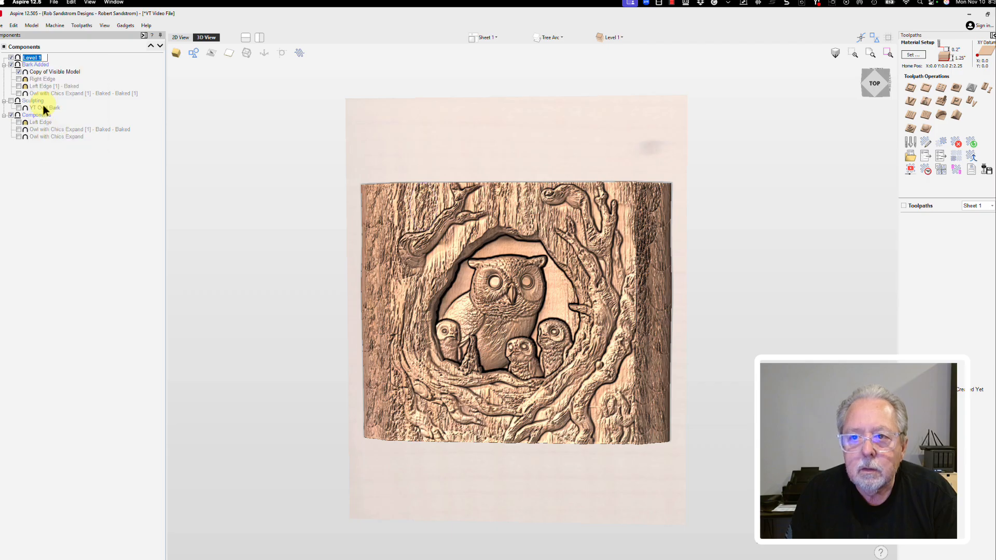
{"action": "type", "text": "Co"}
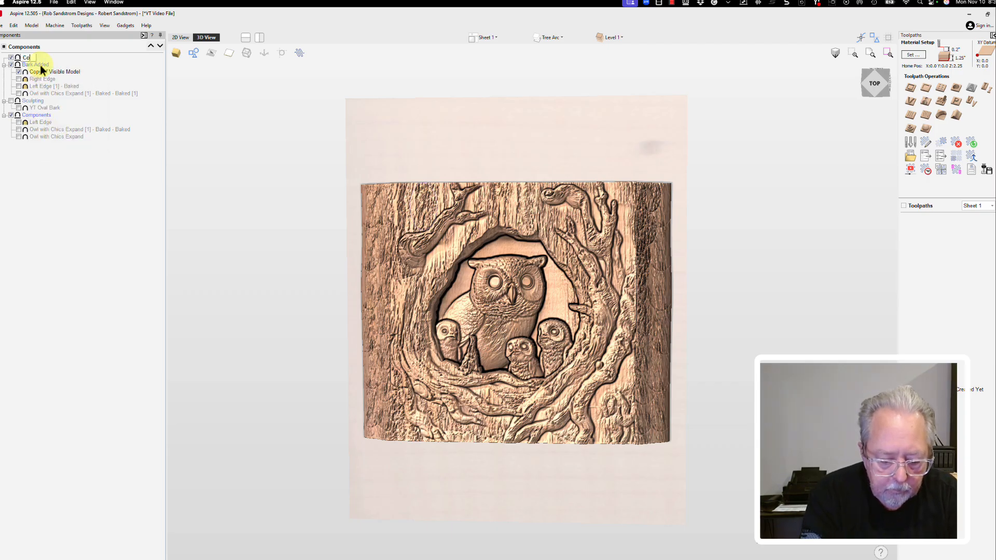
{"action": "type", "text": "mposite"}
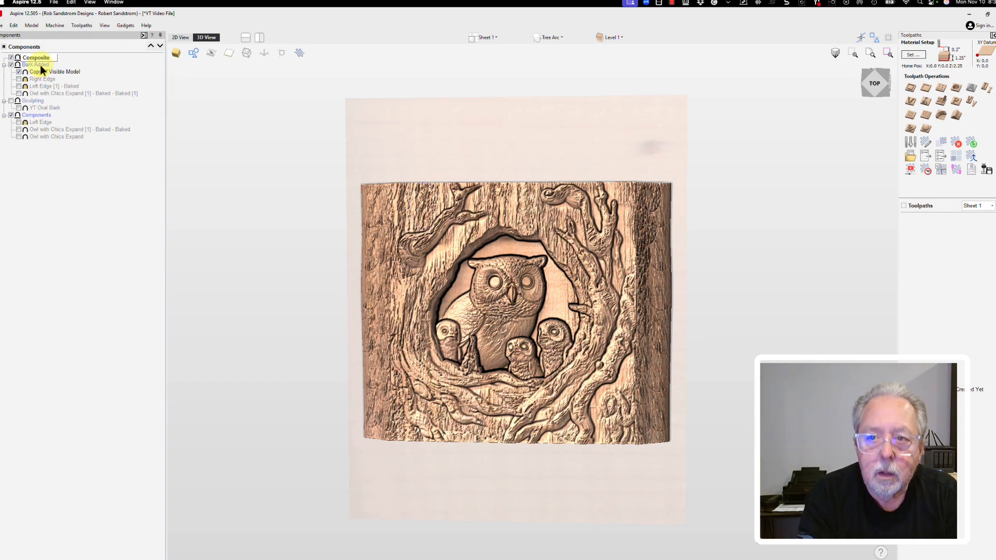
{"action": "type", "text": " Model"}
{"action": "key", "text": "Return"}
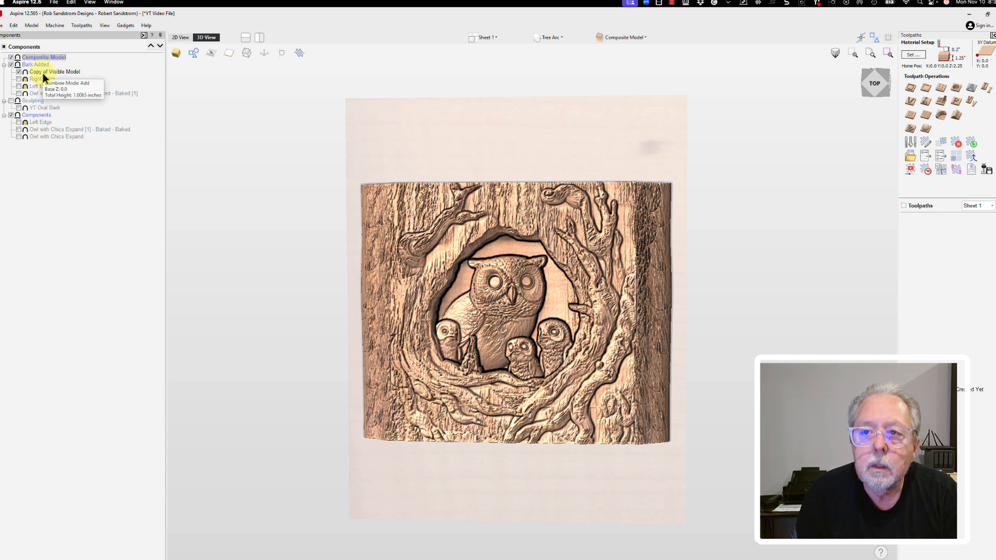
Step: Rename the copied visible-model component Composite Model and move it into the Composite Model level
{"action": "left_click", "coordinate": [42, 73]}
{"action": "right_click", "coordinate": [42, 73]}
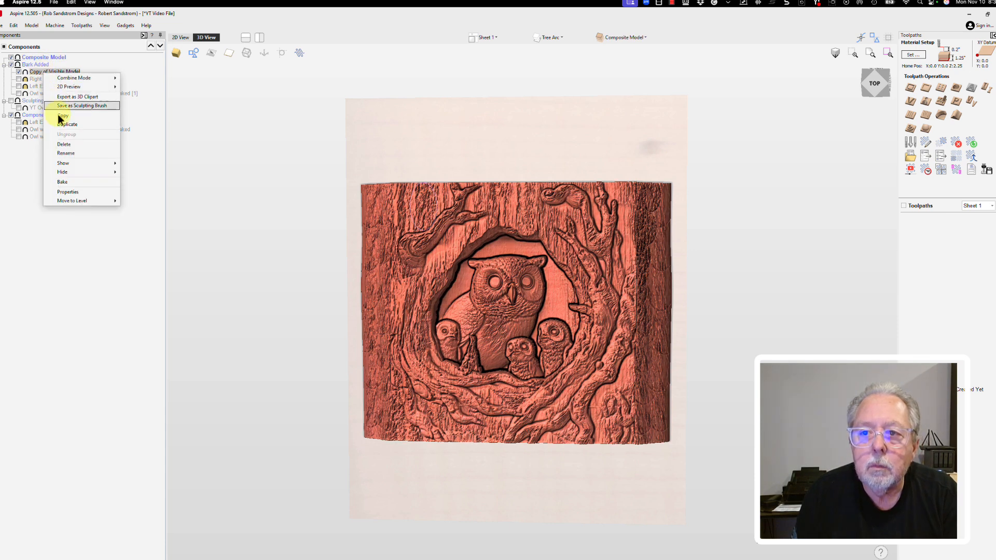
{"action": "left_click", "coordinate": [61, 150]}
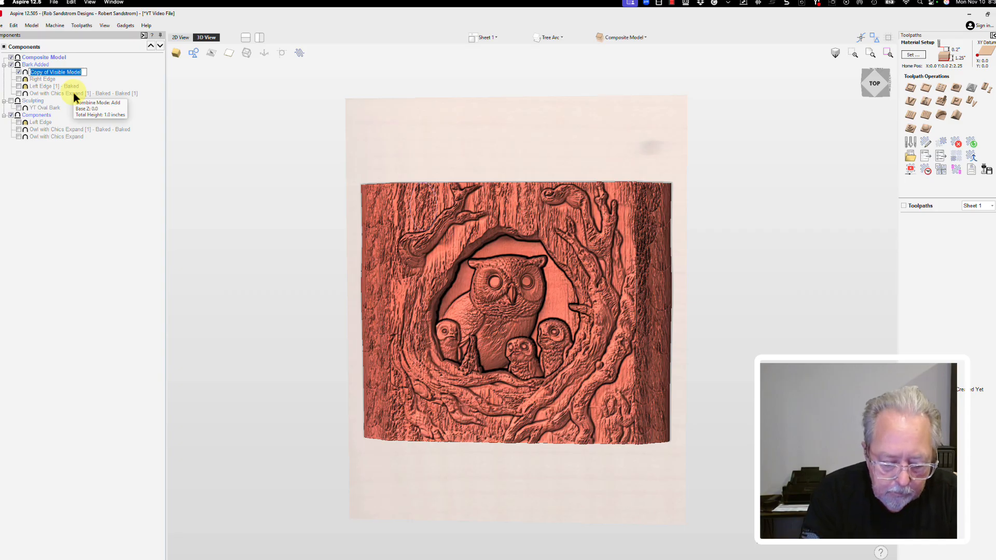
{"action": "type", "text": "Compo"}
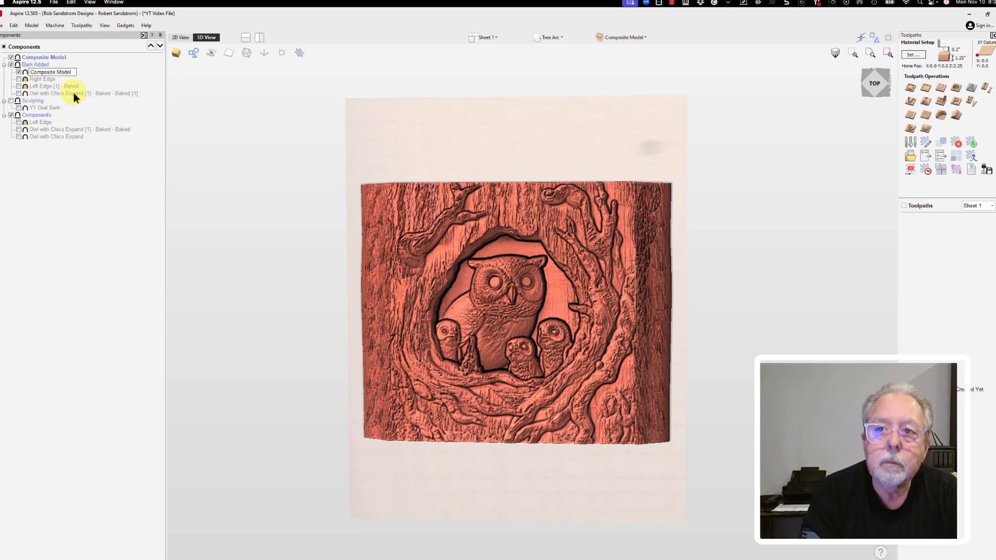
{"action": "key", "text": "Return"}
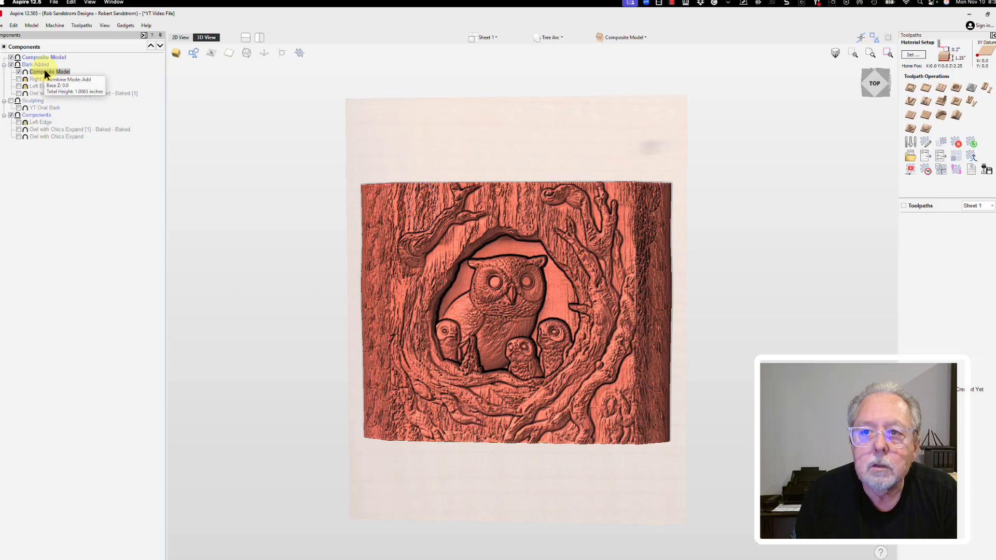
{"action": "left_click_drag", "start_coordinate": [42, 70], "coordinate": [39, 58]}
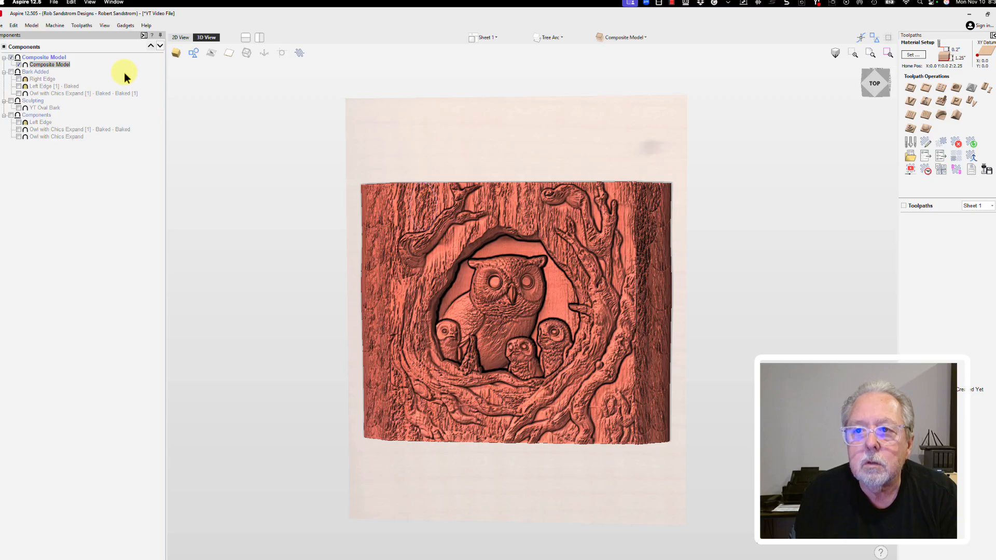
Step: Create boundary vectors around the selected Composite Model component in the 2D view
{"action": "left_click", "coordinate": [448, 216]}
{"action": "left_click", "coordinate": [2, 47]}
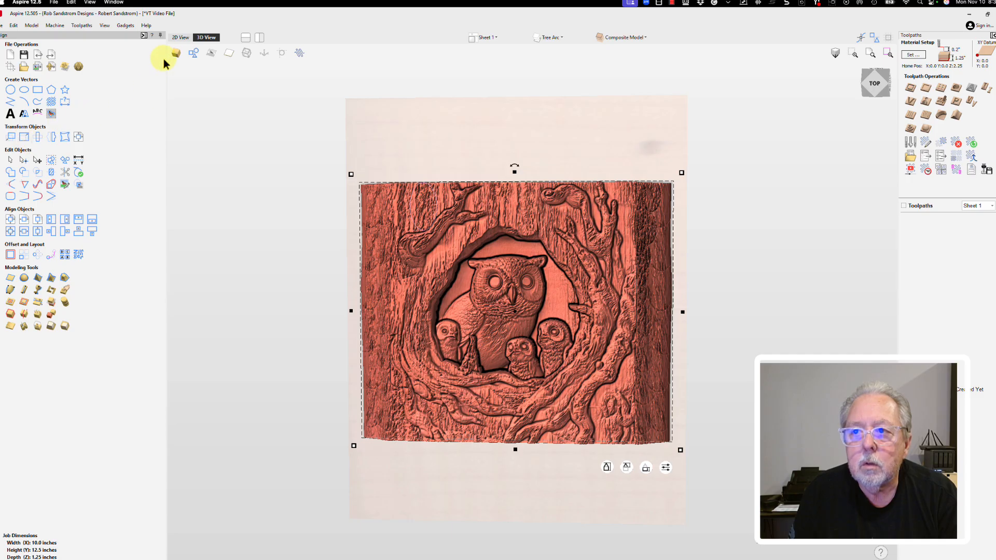
{"action": "left_click", "coordinate": [179, 37]}
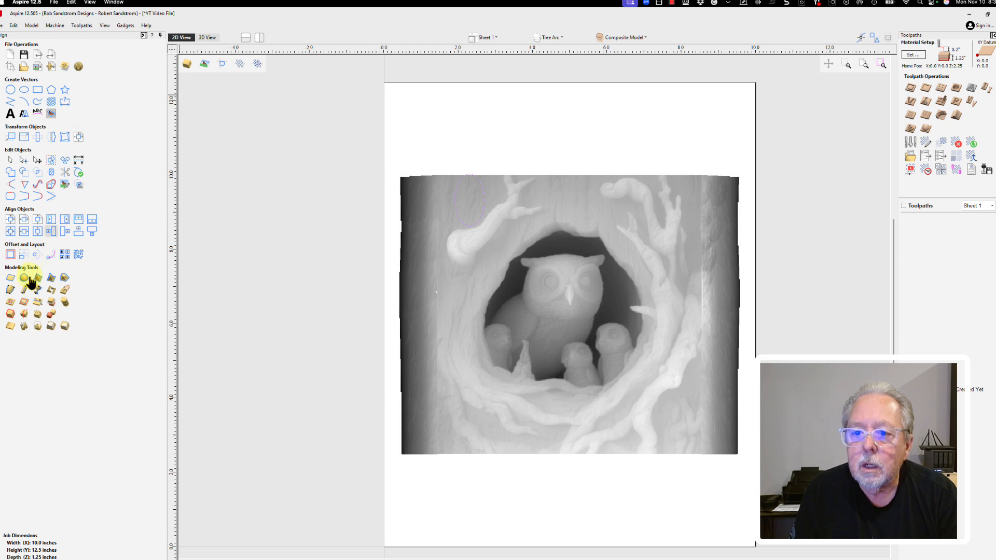
{"action": "left_click", "coordinate": [10, 316]}
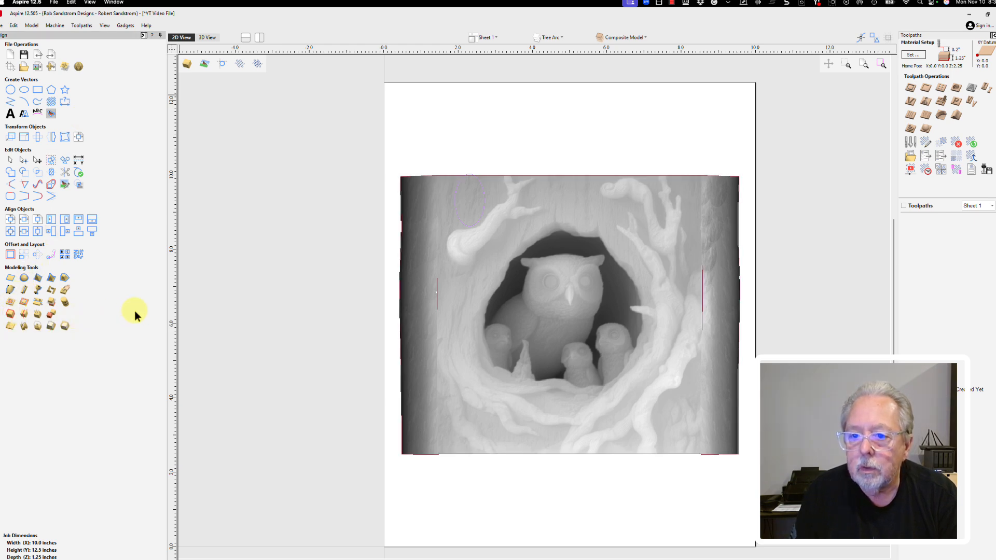
Step: Select the new boundary vectors around the owl model and ungroup them
{"action": "left_click", "coordinate": [446, 276]}
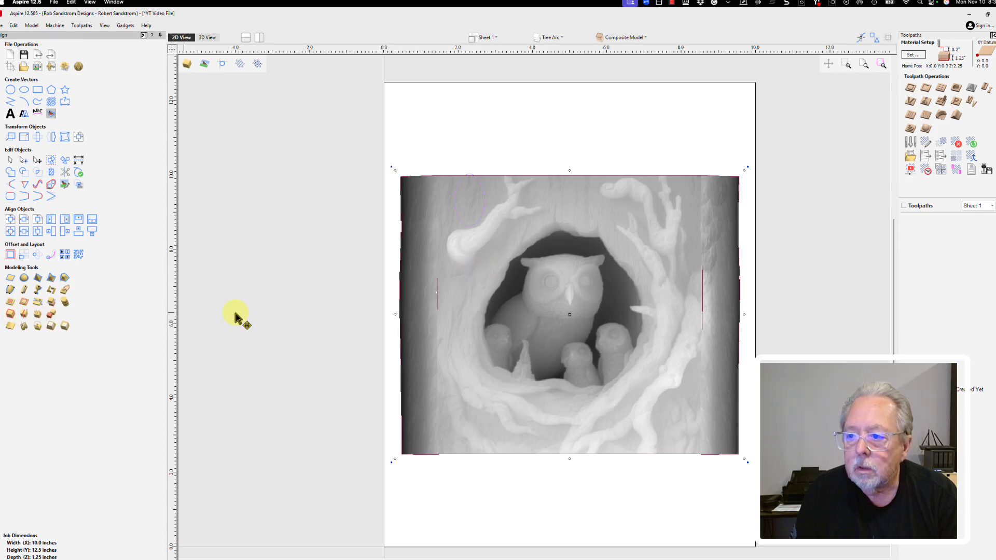
{"action": "left_click", "coordinate": [516, 156]}
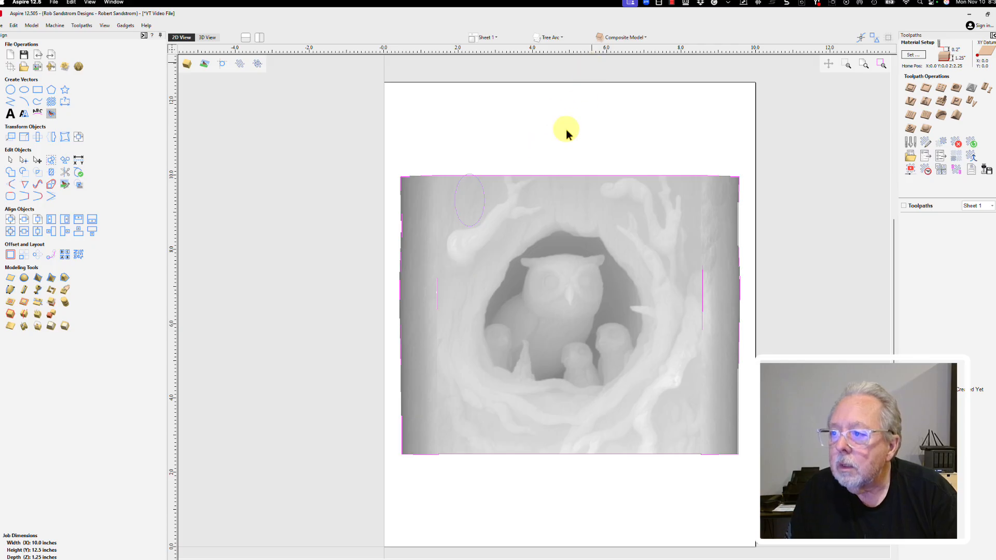
{"action": "right_click", "coordinate": [516, 178]}
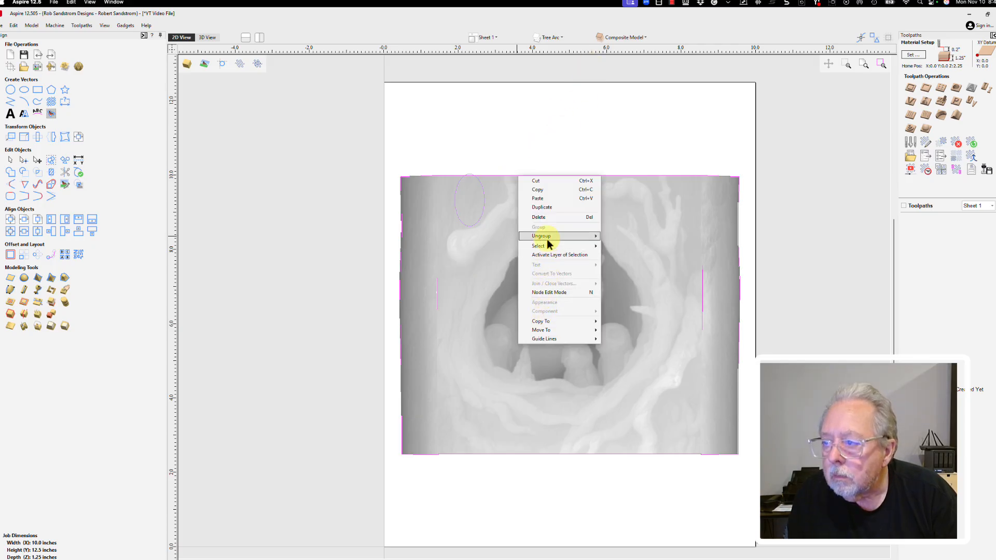
{"action": "mouse_move", "coordinate": [547, 237]}
{"action": "left_click", "coordinate": [625, 236]}
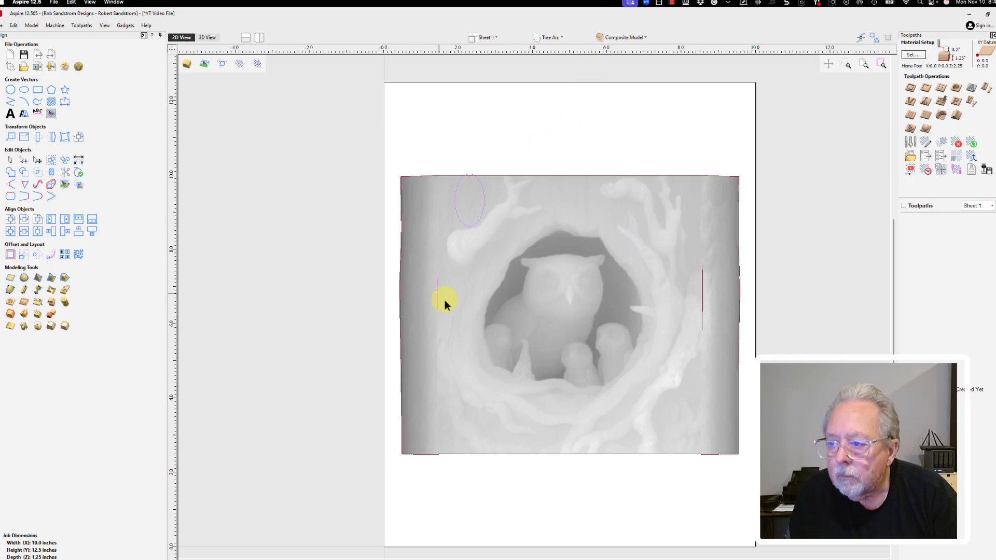
Step: Delete the stray vertical vector inside the right side of the owl model's boundary and check the outer boundary's selection
{"action": "right_click", "coordinate": [702, 297]}
{"action": "left_click", "coordinate": [719, 340]}
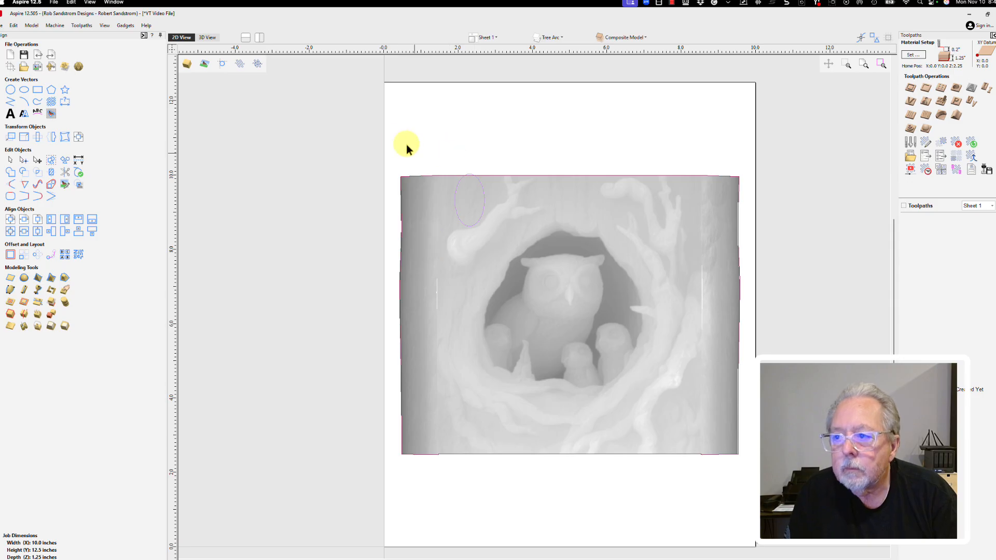
{"action": "left_click", "coordinate": [520, 175]}
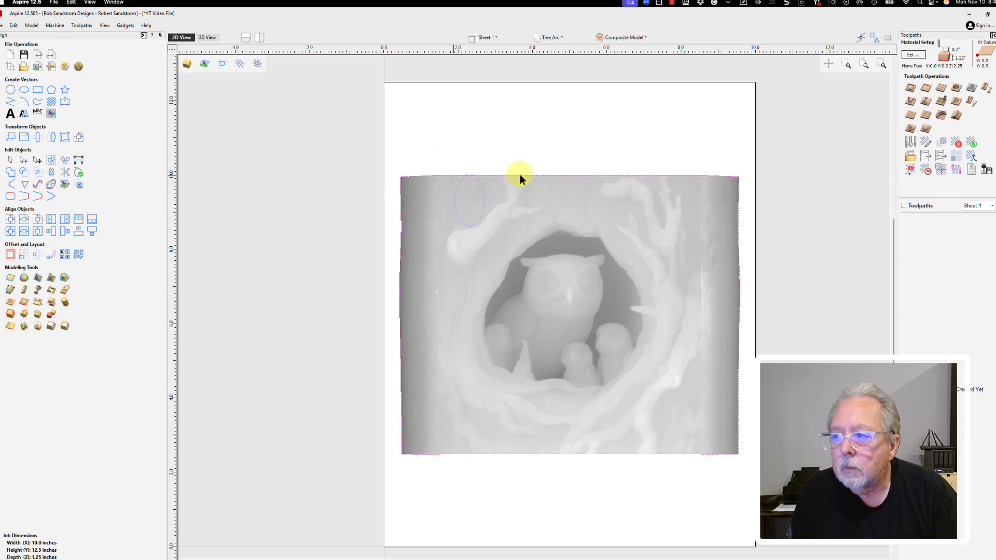
{"action": "left_click", "coordinate": [509, 165]}
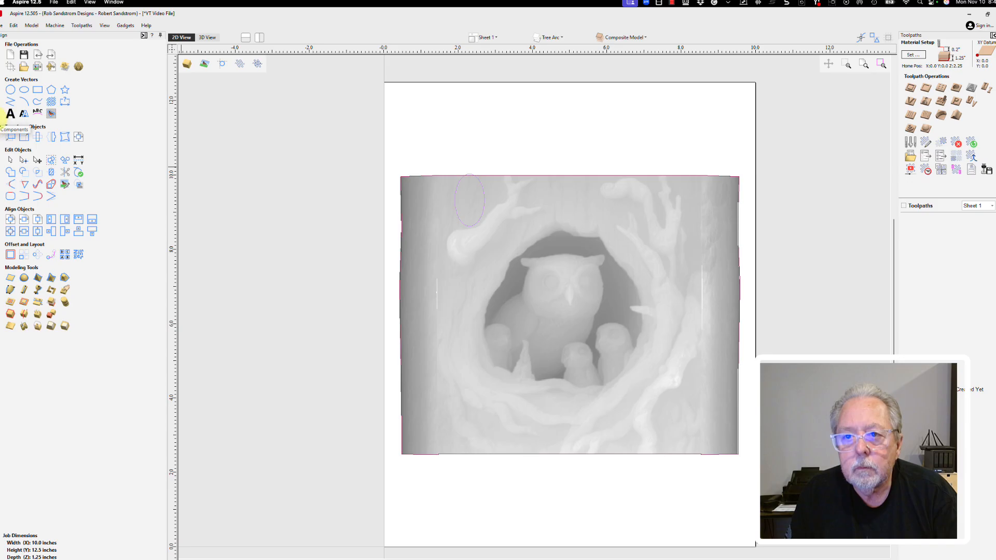
Step: Hide the Composite Model component and the Sculpting layer so only the boundary vector shows in the 2D view
{"action": "left_click", "coordinate": [2, 130]}
{"action": "left_click", "coordinate": [19, 65]}
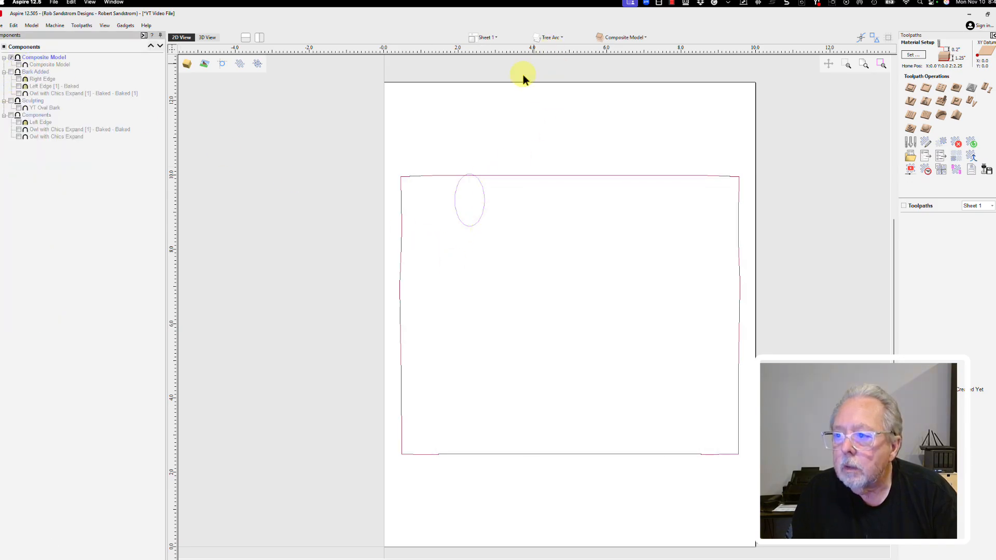
{"action": "left_click", "coordinate": [550, 36]}
{"action": "left_click", "coordinate": [549, 83]}
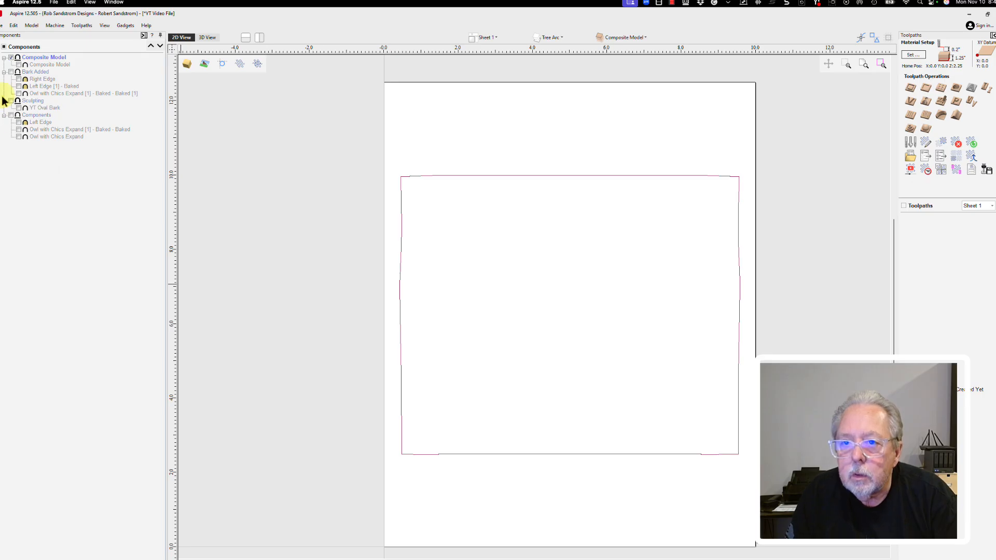
Step: Draw a square-cornered rectangle about 9.05 inches wide directly below the boundary vector and set its height to 0.6 inches
{"action": "left_click", "coordinate": [3, 57]}
{"action": "left_click", "coordinate": [20, 139]}
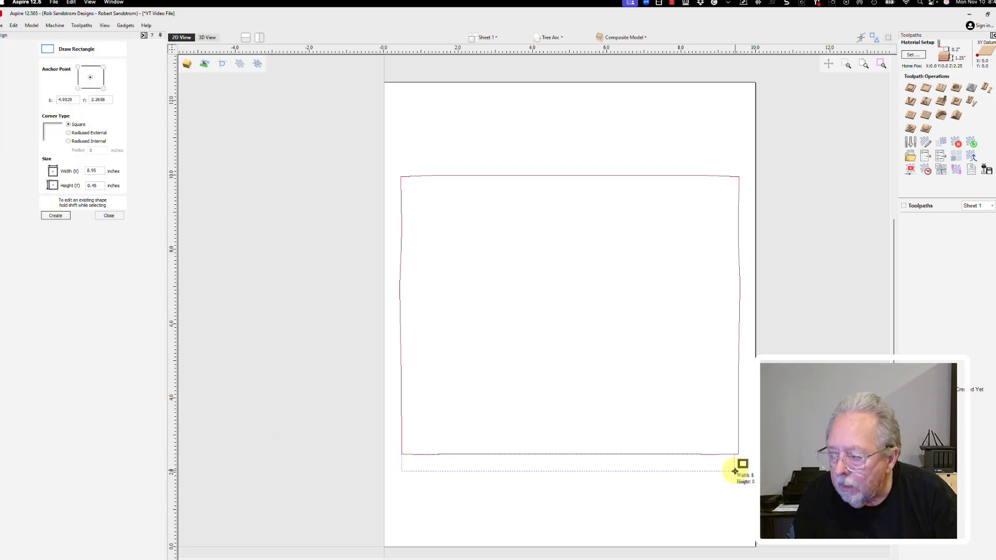
{"action": "mouse_move", "coordinate": [736, 472]}
{"action": "left_mouse_down"}
{"action": "mouse_move", "coordinate": [738, 457]}
{"action": "mouse_move", "coordinate": [738, 480]}
{"action": "left_mouse_up"}
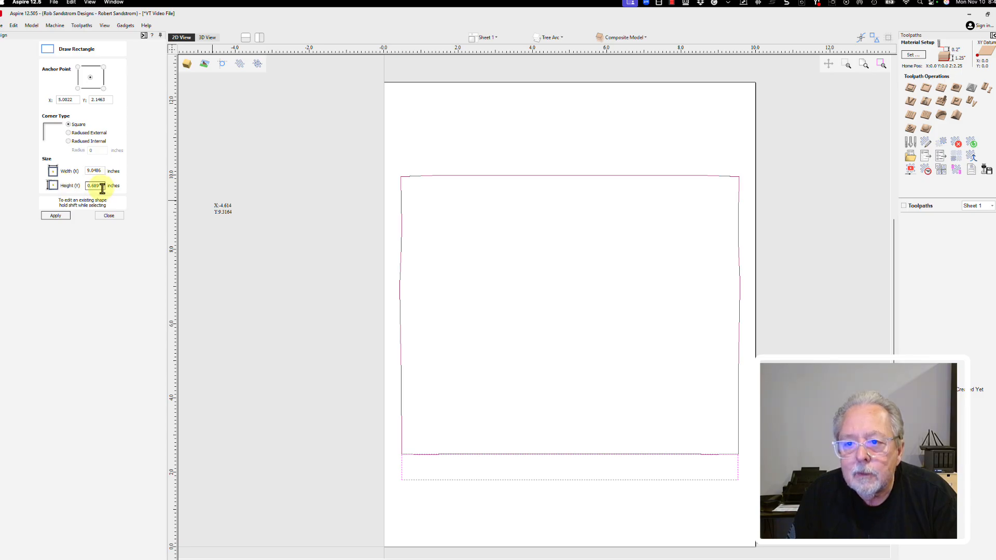
{"action": "left_click_drag", "start_coordinate": [102, 187], "coordinate": [83, 186]}
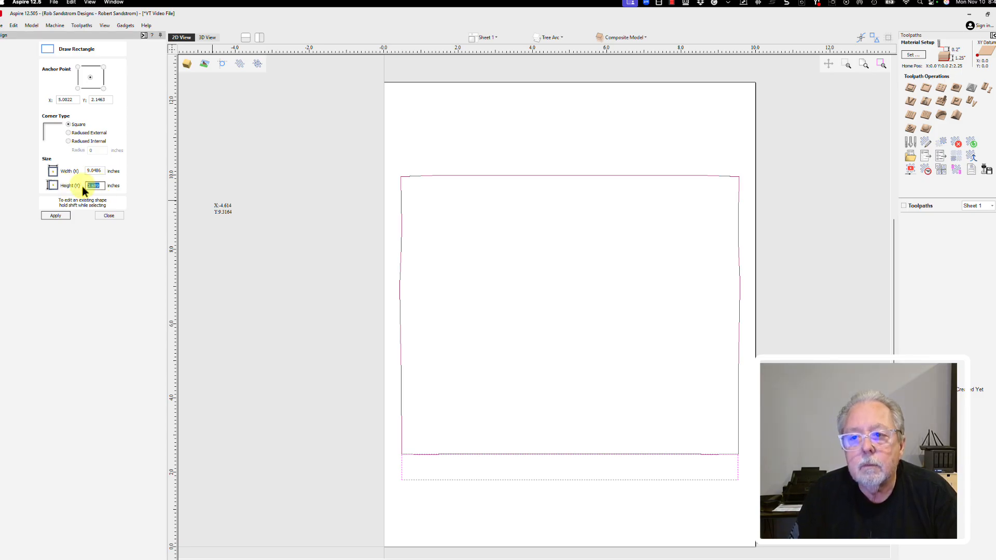
{"action": "type", "text": "0"}
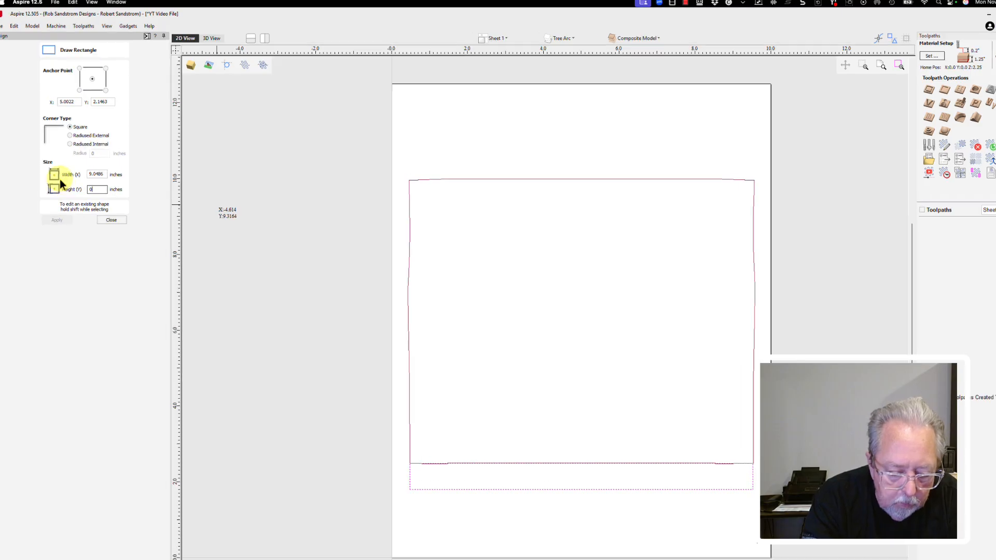
{"action": "type", "text": "."}
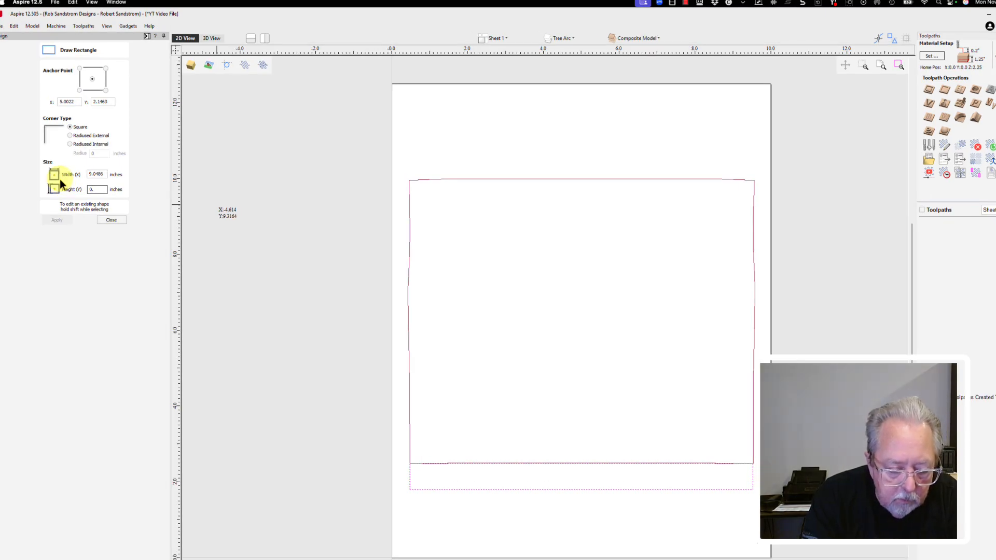
{"action": "type", "text": "6"}
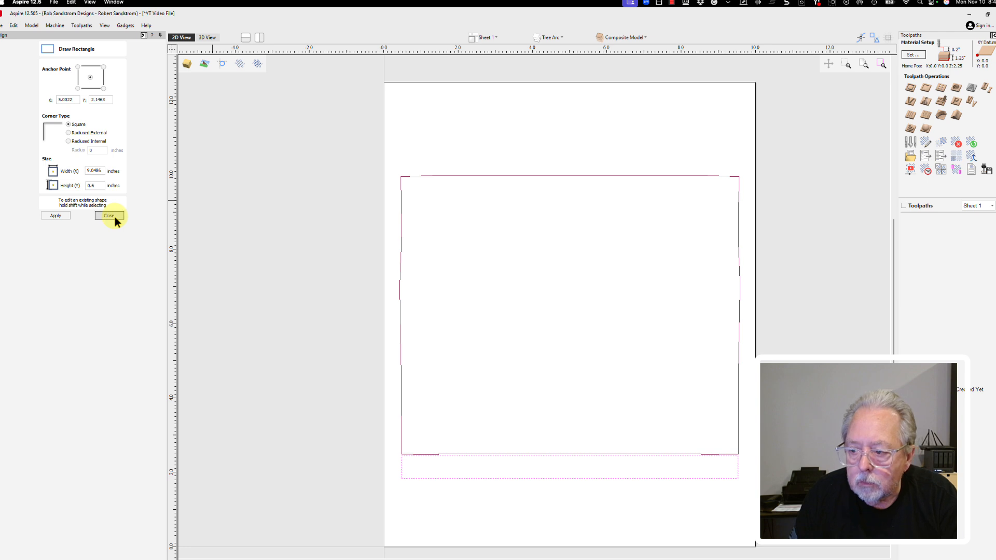
{"action": "left_click", "coordinate": [110, 215]}
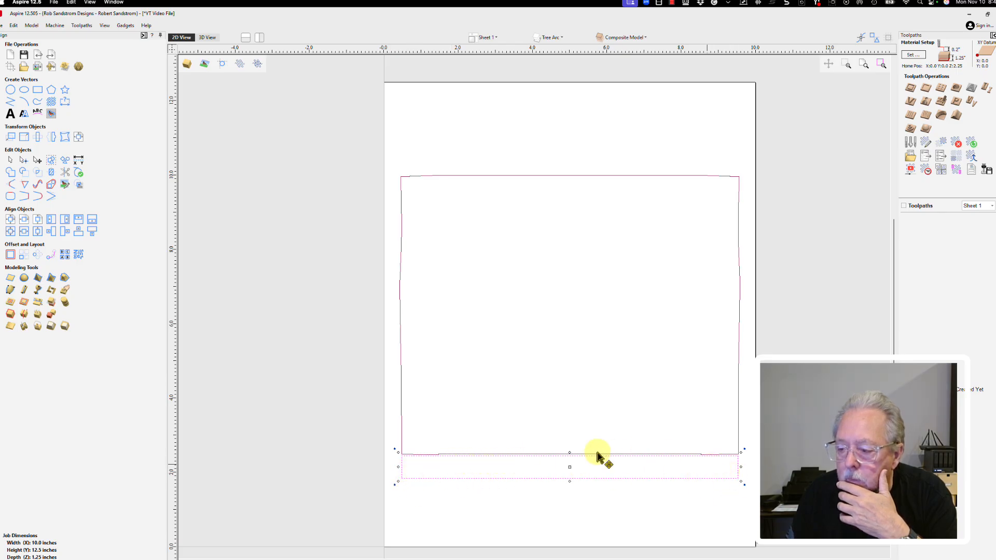
Step: Draw a three-point arc between the rectangle's two lower corners, rising to the middle of its upper edge
{"action": "left_click", "coordinate": [23, 101]}
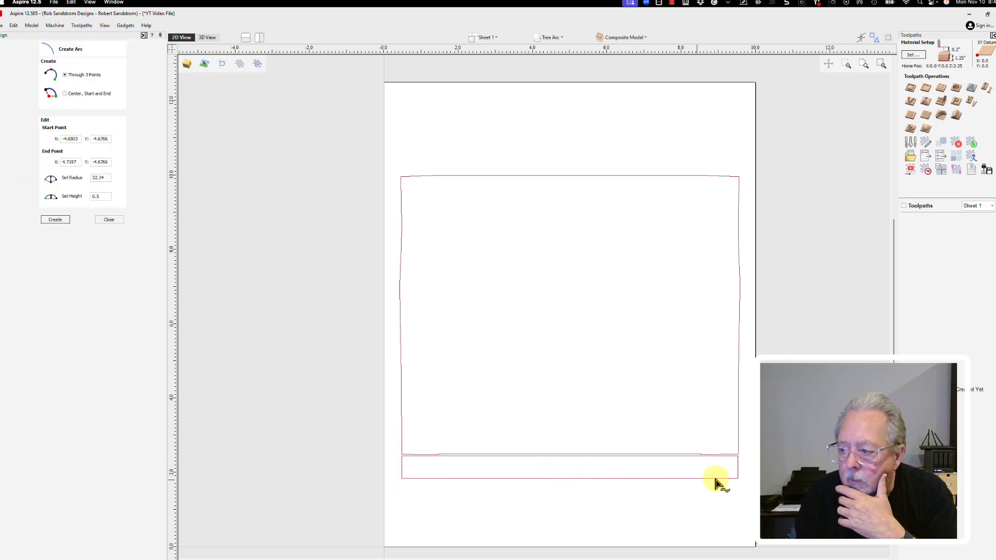
{"action": "left_click", "coordinate": [738, 478]}
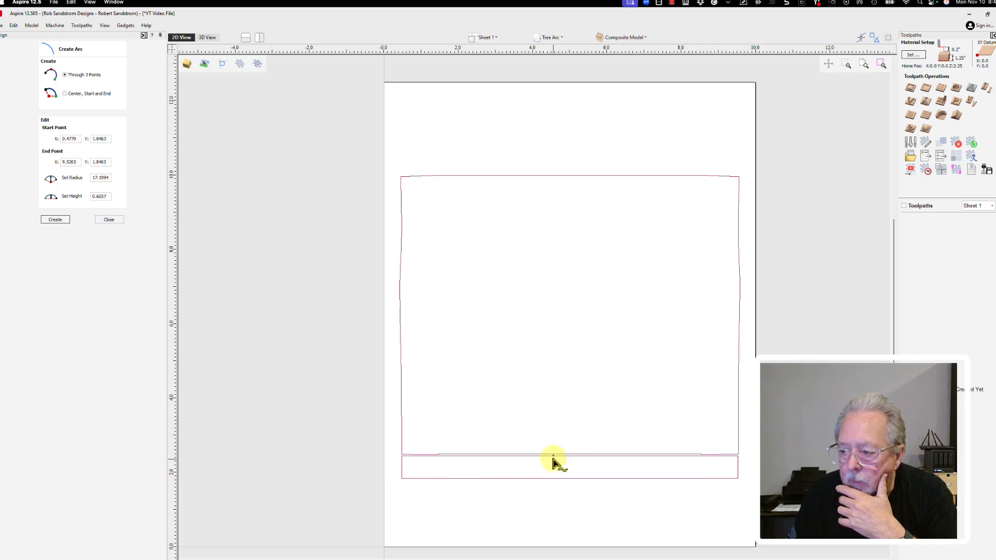
{"action": "left_click", "coordinate": [554, 456]}
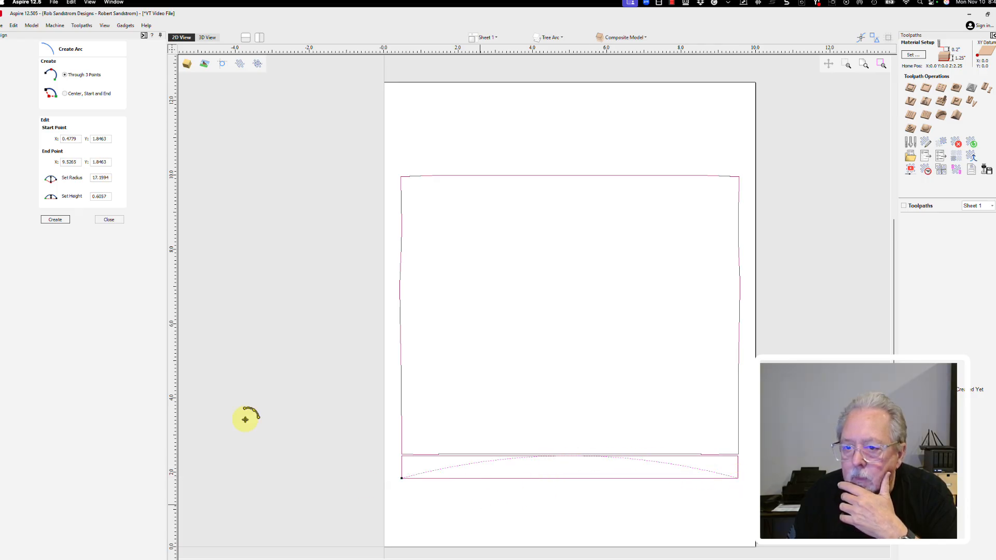
{"action": "left_click", "coordinate": [114, 222]}
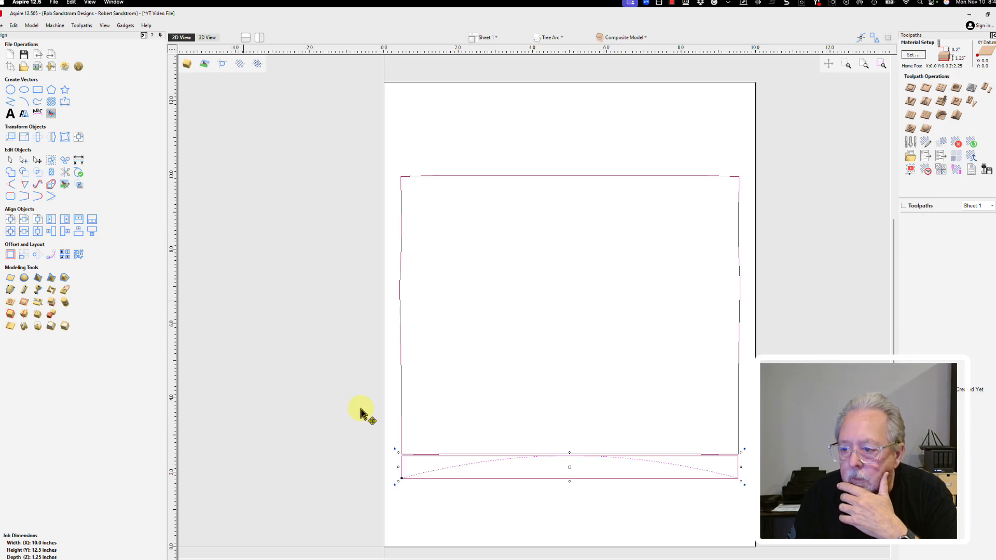
{"action": "left_click", "coordinate": [428, 485]}
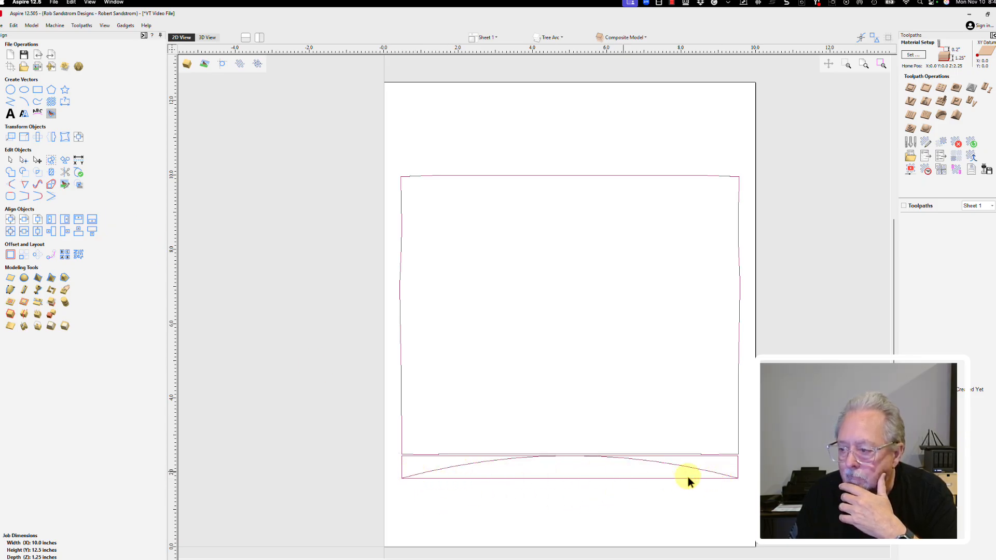
Step: Copy the model's boundary vector to a new layer named Outer Profile
{"action": "scroll", "coordinate": [598, 468], "scroll_direction": "up", "scroll_amount": 4}
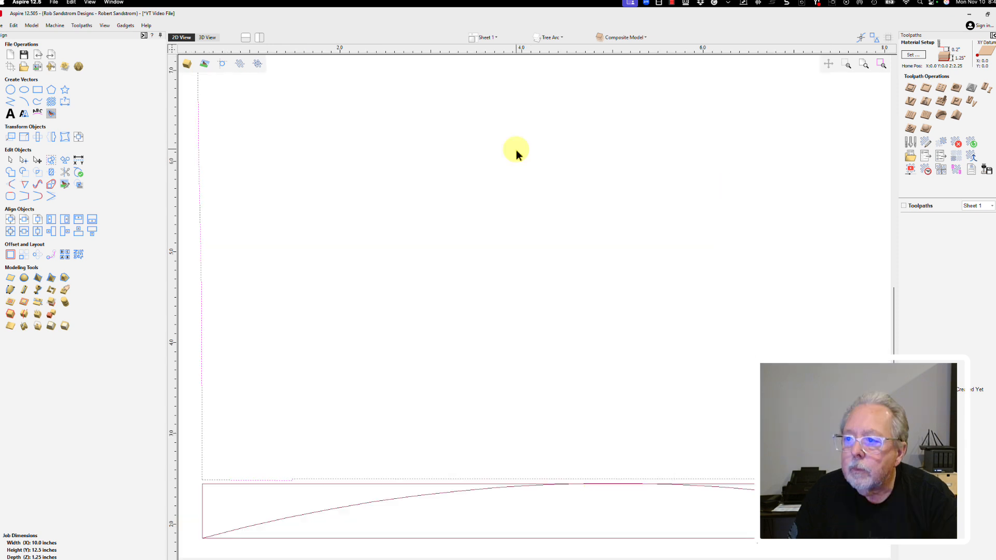
{"action": "left_click", "coordinate": [201, 361]}
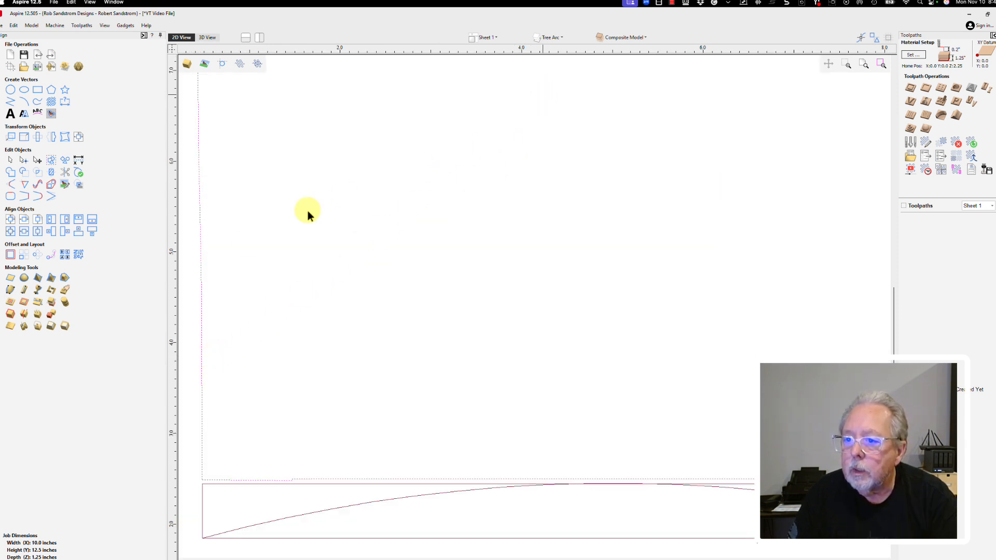
{"action": "right_click", "coordinate": [201, 266]}
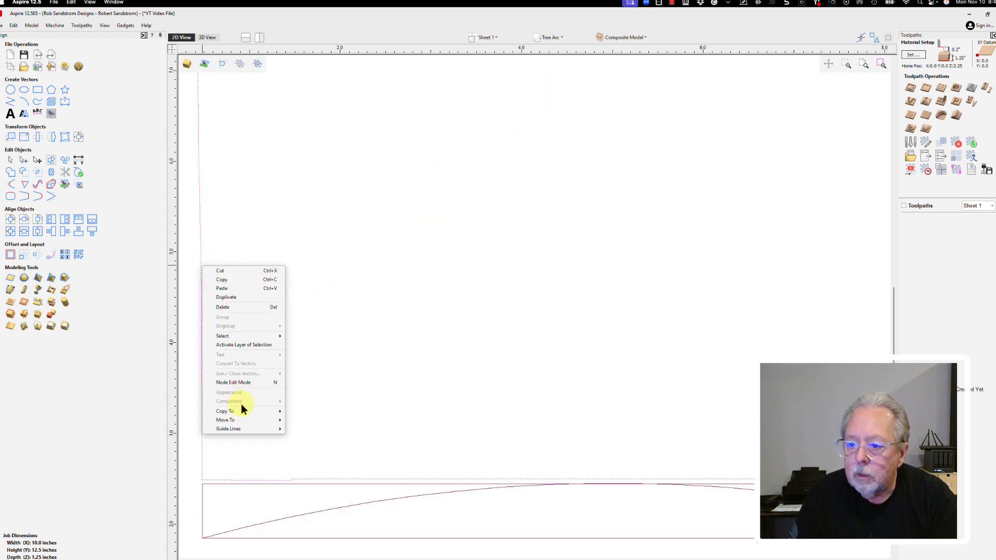
{"action": "mouse_move", "coordinate": [245, 410]}
{"action": "mouse_move", "coordinate": [305, 429]}
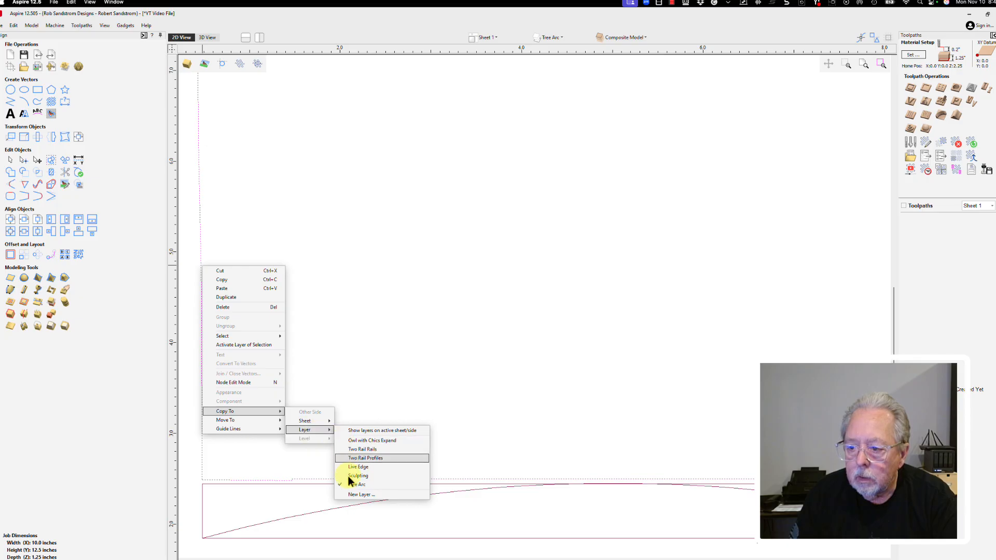
{"action": "left_click", "coordinate": [358, 494]}
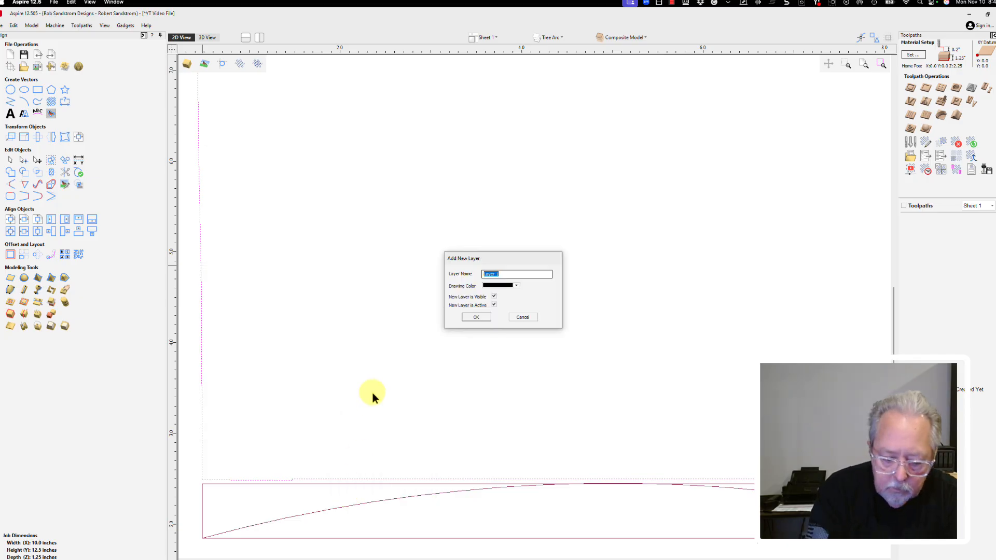
{"action": "type", "text": "Outer Profile"}
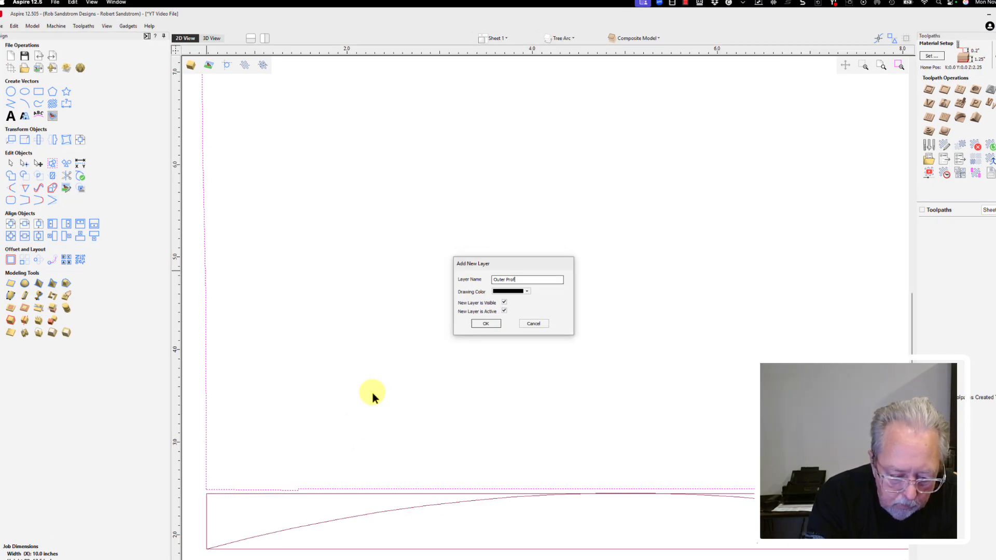
{"action": "key", "text": "Return"}
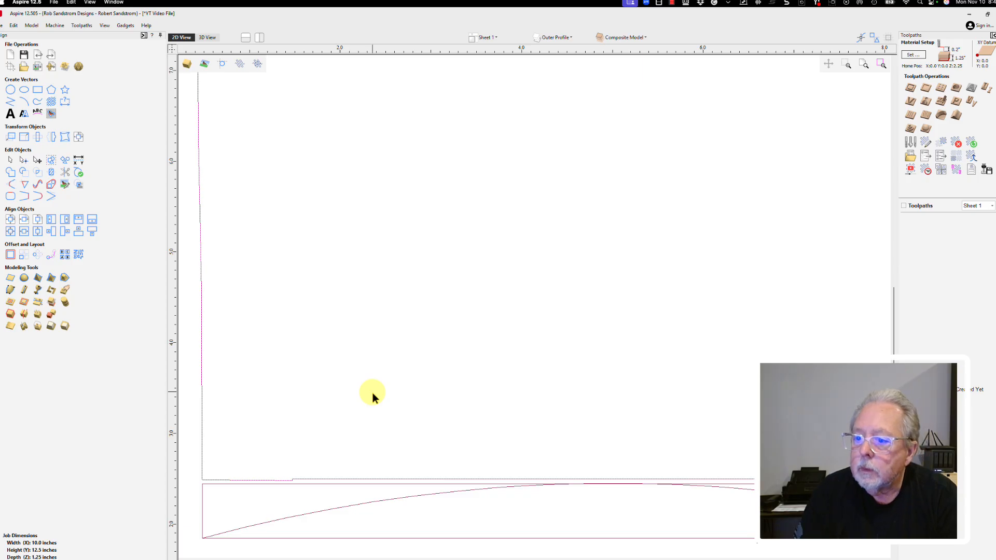
Step: Make Tree Arc the active layer and hide the Outer Profile layer
{"action": "left_click", "coordinate": [547, 37]}
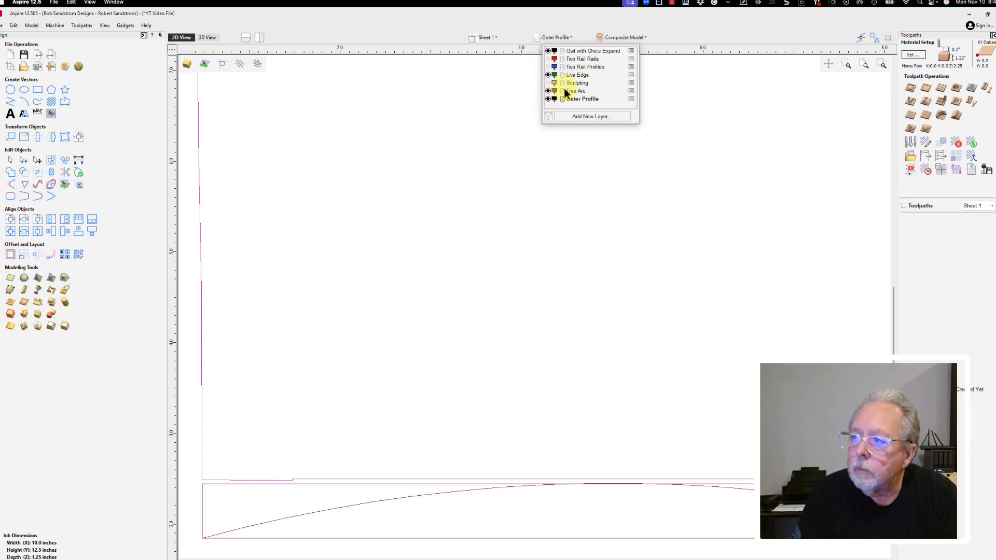
{"action": "left_click", "coordinate": [366, 232]}
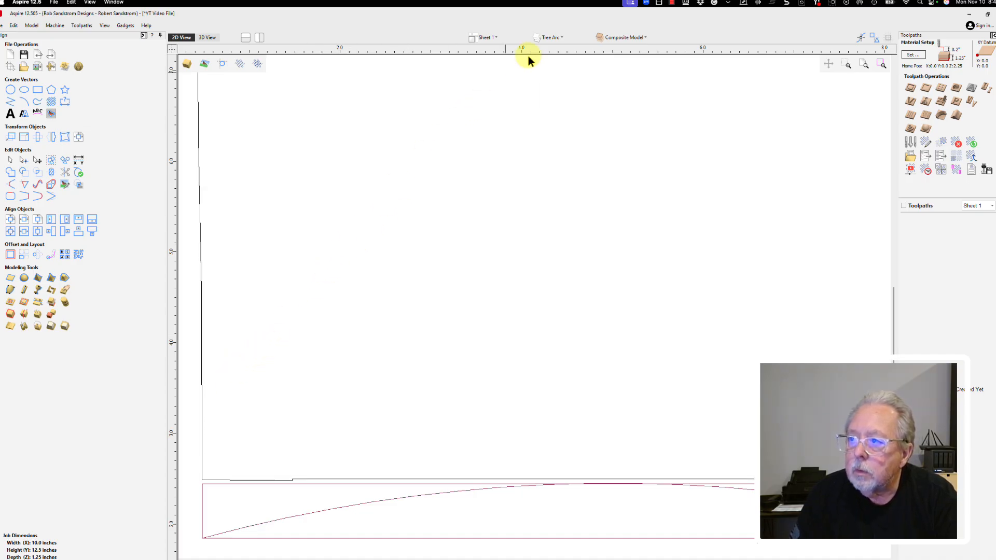
{"action": "left_click", "coordinate": [549, 38]}
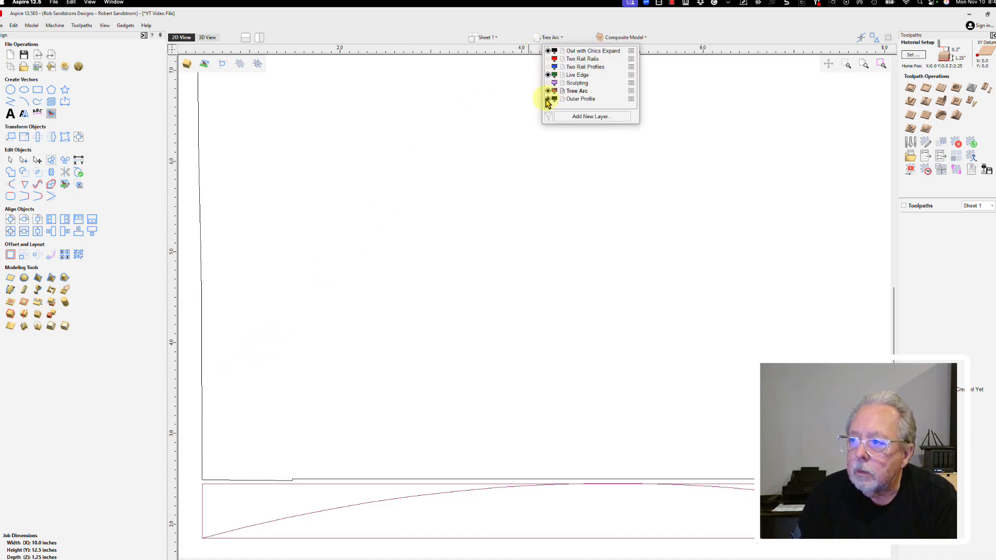
{"action": "left_click", "coordinate": [547, 100]}
{"action": "left_click", "coordinate": [399, 179]}
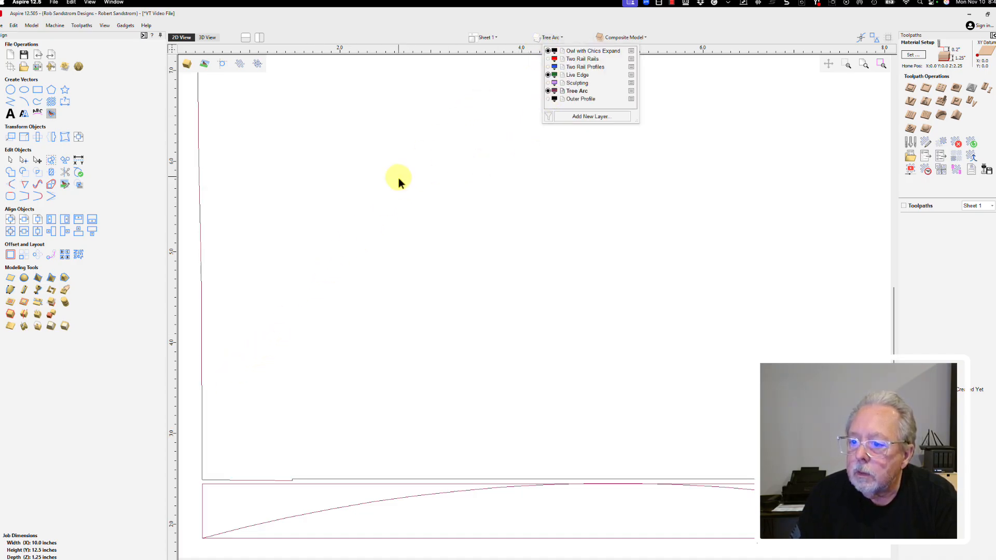
Step: Cut the boundary vector at its four corners in node editing so each side is a separate open vector
{"action": "left_click", "coordinate": [201, 347]}
{"action": "double_click", "coordinate": [200, 347]}
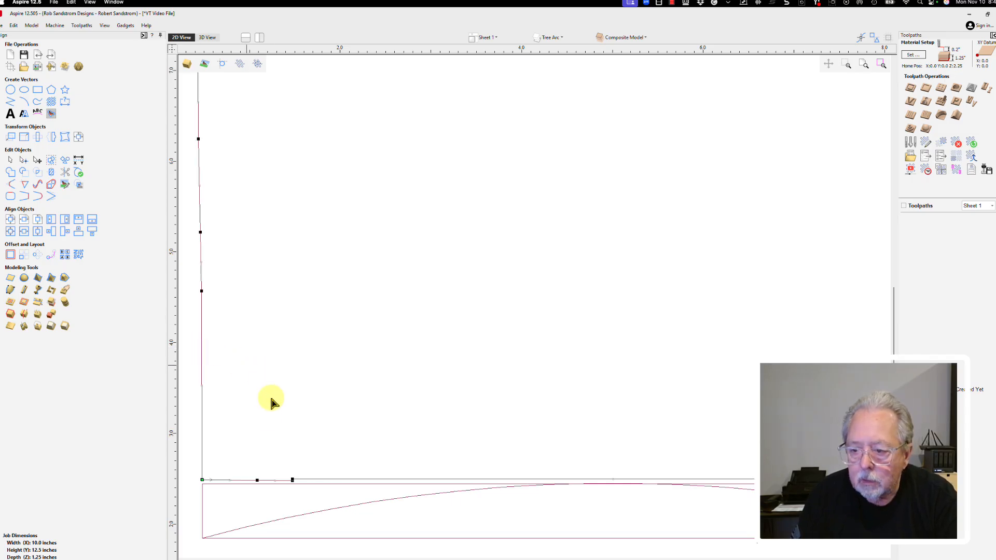
{"action": "scroll", "coordinate": [233, 482], "scroll_direction": "up", "scroll_amount": 2}
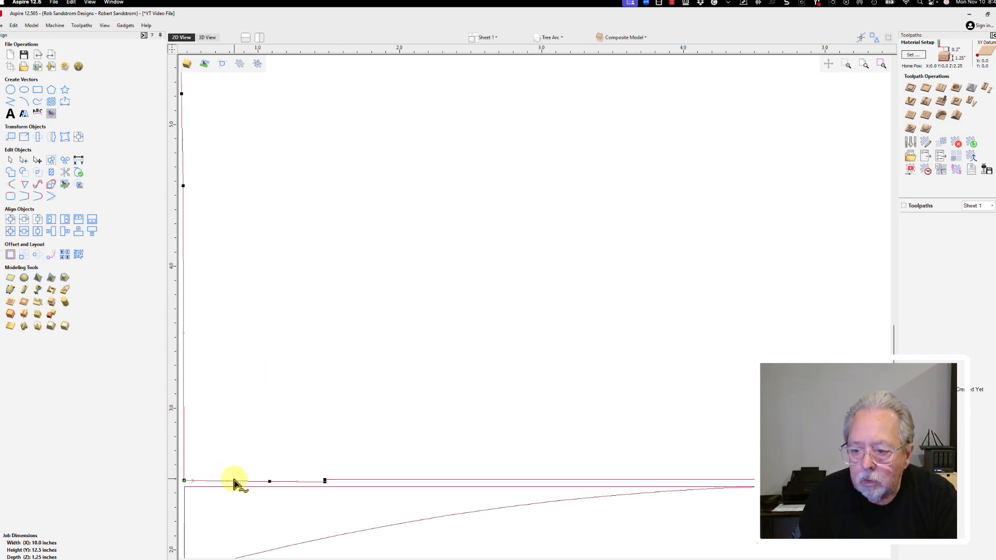
{"action": "right_click", "coordinate": [185, 481]}
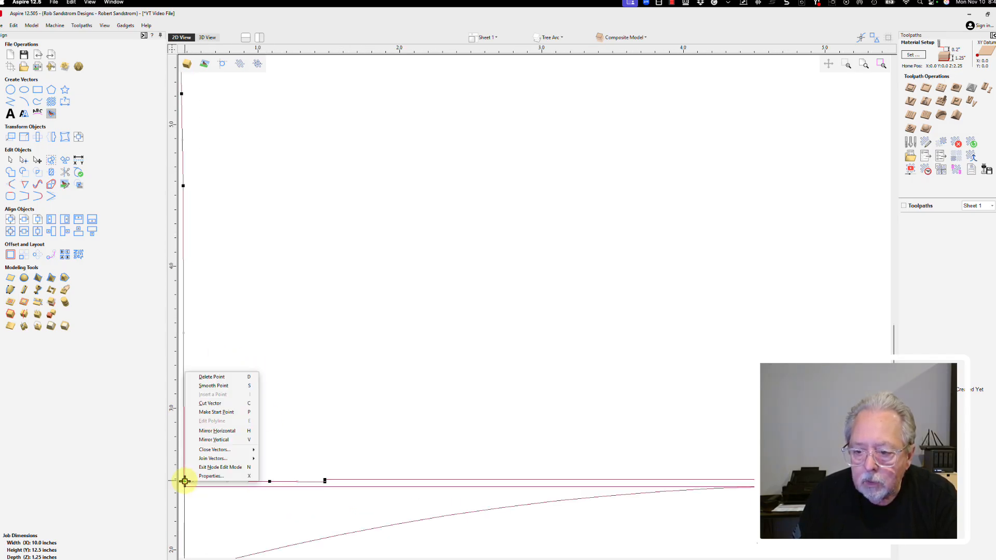
{"action": "left_click", "coordinate": [210, 403]}
{"action": "scroll", "coordinate": [553, 462], "scroll_direction": "up", "scroll_amount": 2}
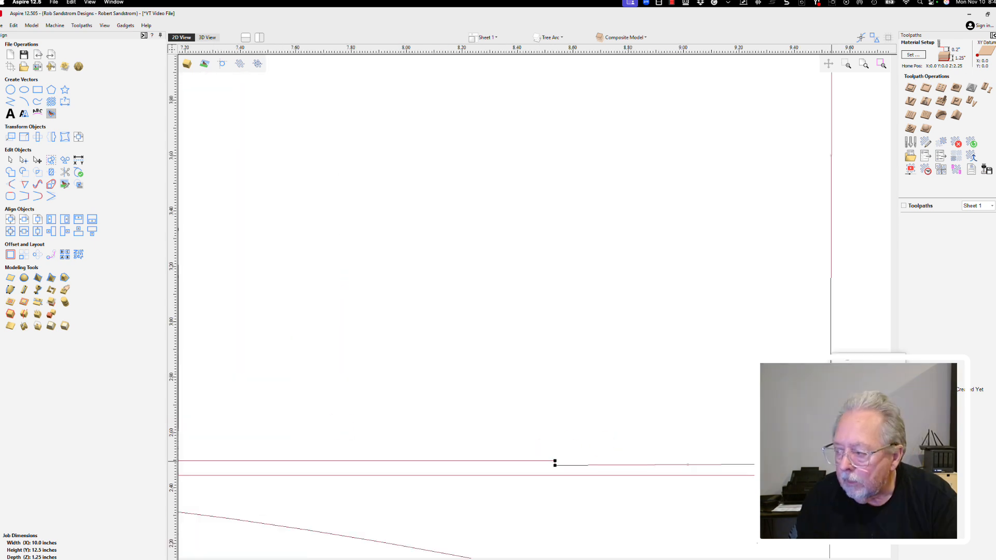
{"action": "left_click", "coordinate": [855, 387]}
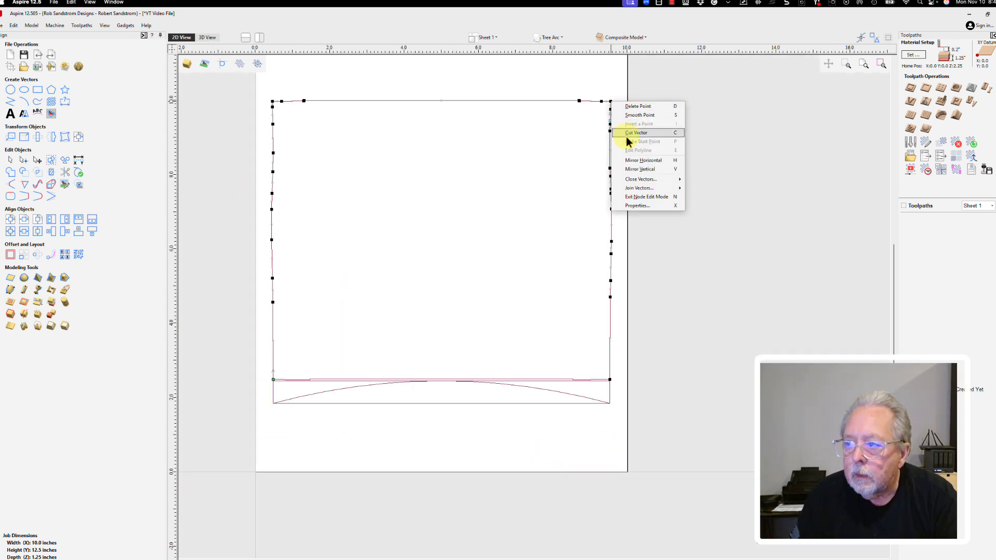
{"action": "left_click", "coordinate": [627, 136]}
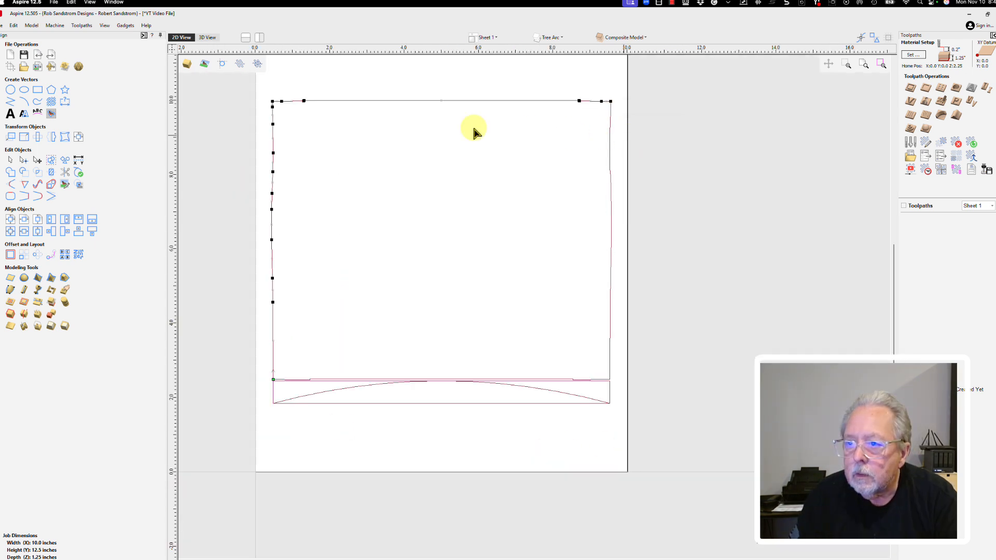
{"action": "right_click", "coordinate": [272, 102]}
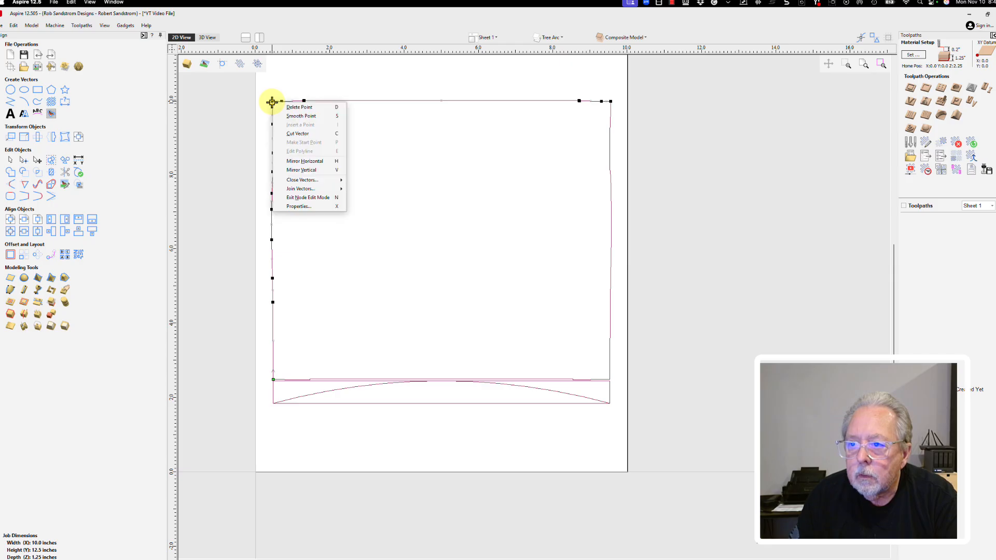
{"action": "left_click", "coordinate": [286, 133]}
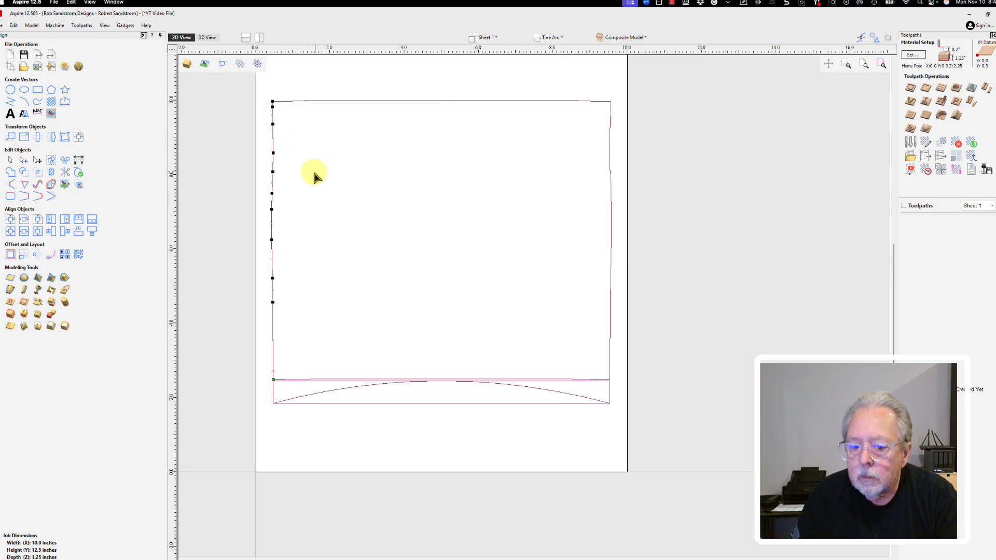
{"action": "key", "text": "n"}
Step: Delete the upper and lower edges of the cut boundary vector, keeping its two side vectors
{"action": "left_click", "coordinate": [354, 101]}
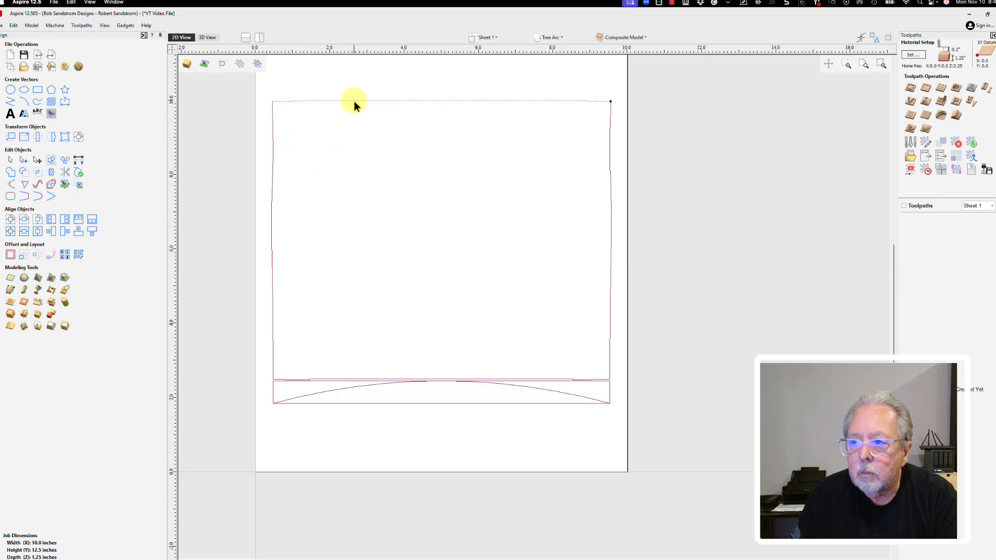
{"action": "right_click", "coordinate": [354, 101]}
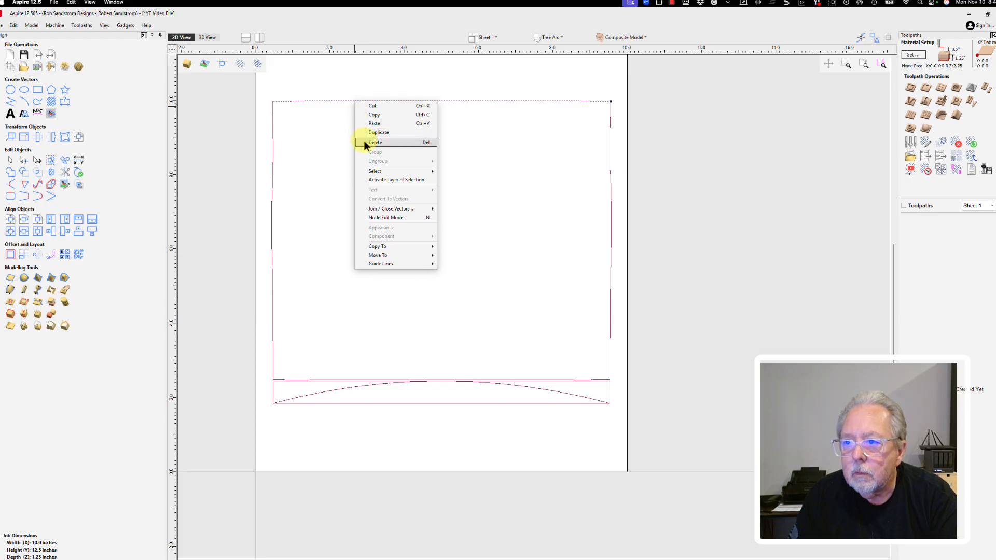
{"action": "left_click", "coordinate": [368, 142]}
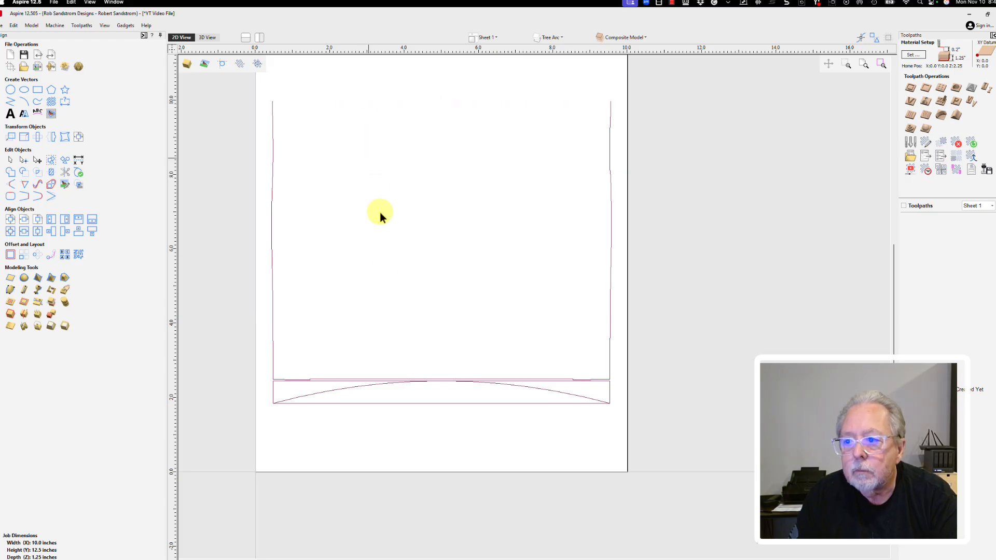
{"action": "left_click", "coordinate": [340, 380]}
{"action": "right_click", "coordinate": [341, 380]}
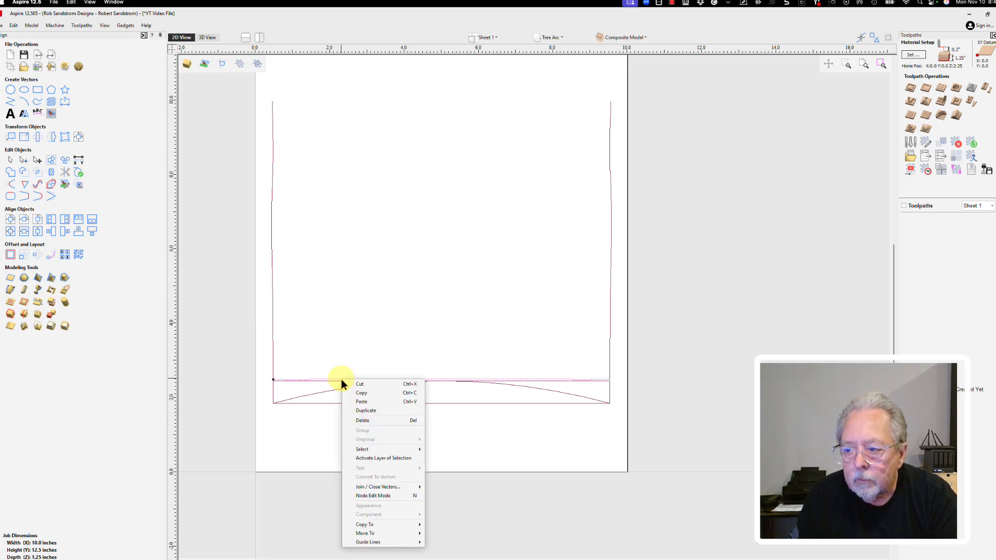
{"action": "left_click", "coordinate": [363, 421]}
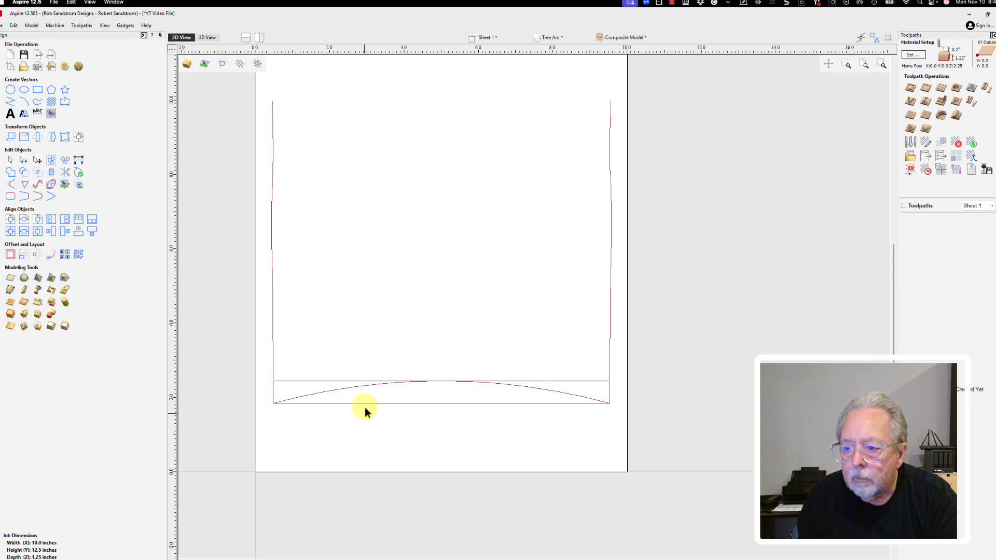
Step: Move the rectangle and arc together about 1.2 inches down, clear of the two side vectors
{"action": "left_click_drag", "start_coordinate": [329, 367], "coordinate": [322, 355]}
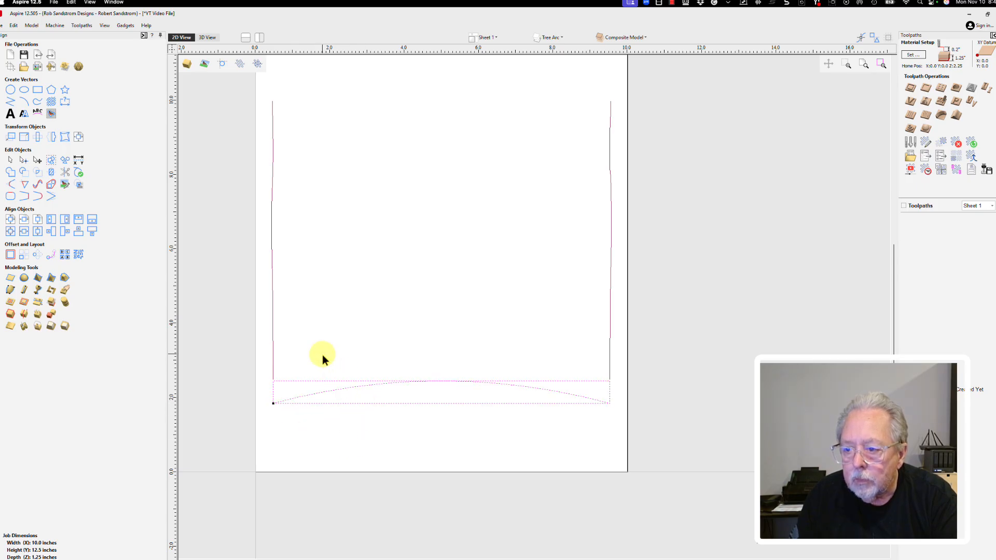
{"action": "left_click", "coordinate": [386, 385]}
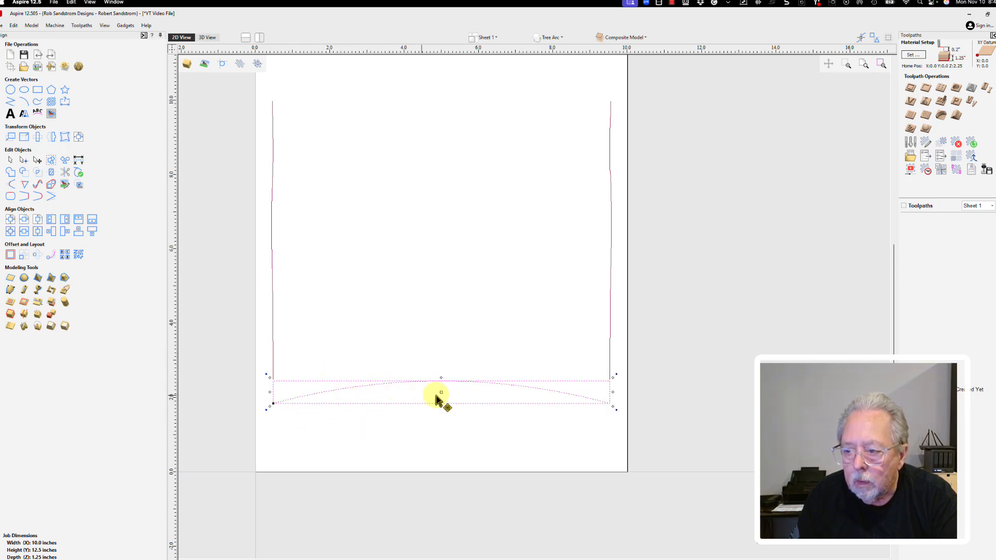
{"action": "left_click_drag", "start_coordinate": [441, 394], "coordinate": [436, 438]}
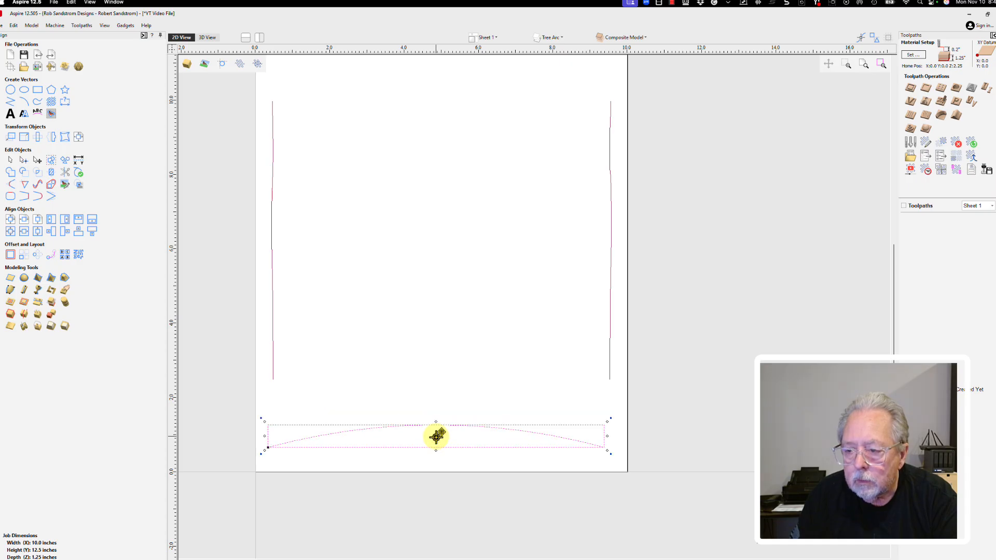
{"action": "left_click", "coordinate": [391, 371]}
{"action": "scroll", "coordinate": [374, 358], "scroll_direction": "up", "scroll_amount": 3}
{"action": "scroll", "coordinate": [321, 258], "scroll_direction": "down", "scroll_amount": 4}
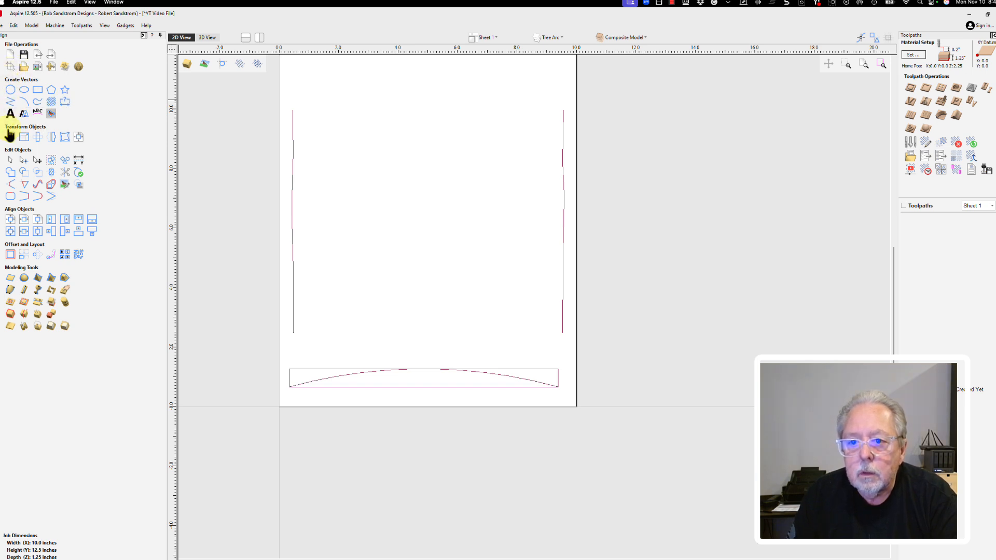
Step: Start a Two Rail Sweep with the two side vectors as drive rails and the arc as the cross section
{"action": "left_click", "coordinate": [12, 290]}
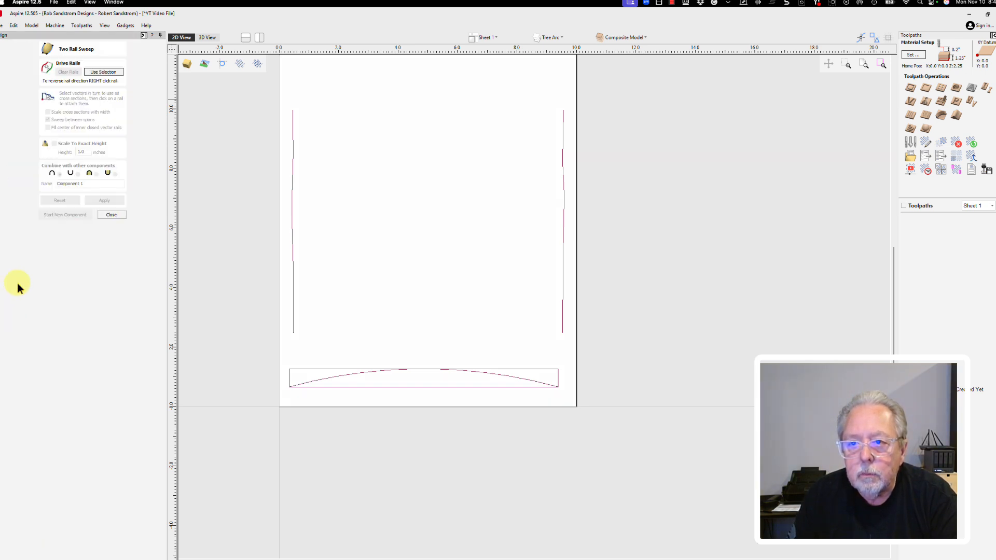
{"action": "left_click", "coordinate": [292, 195]}
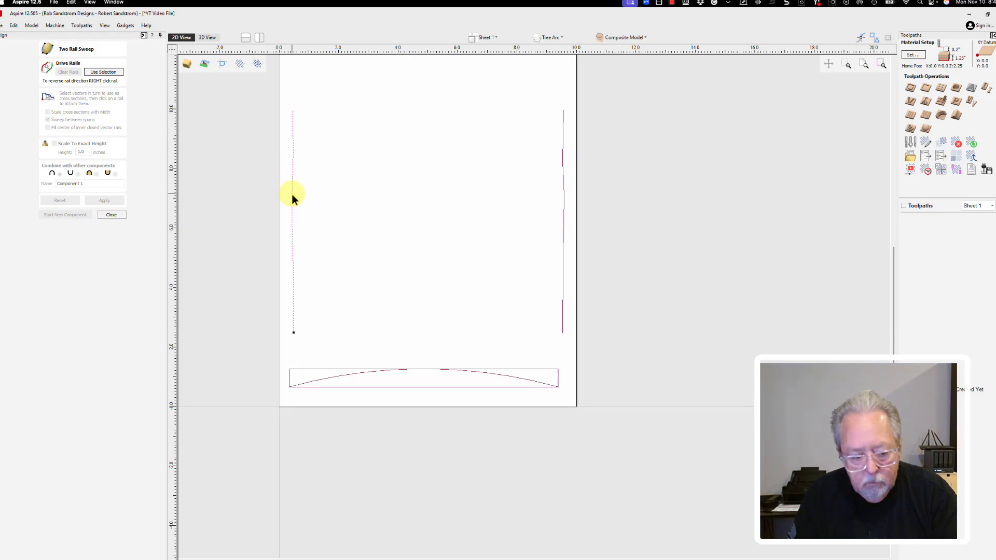
{"action": "left_click", "coordinate": [563, 236], "text": "shift"}
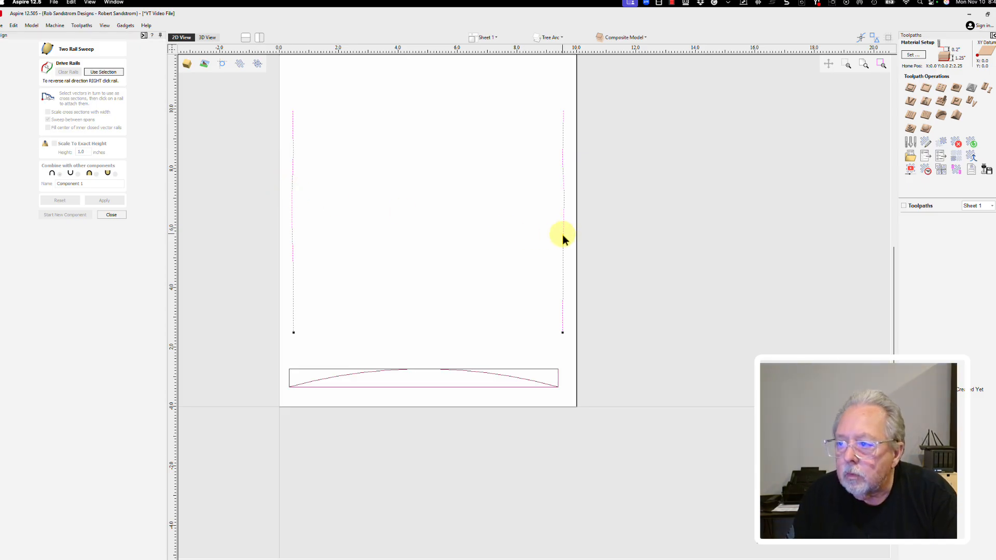
{"action": "left_click", "coordinate": [104, 72]}
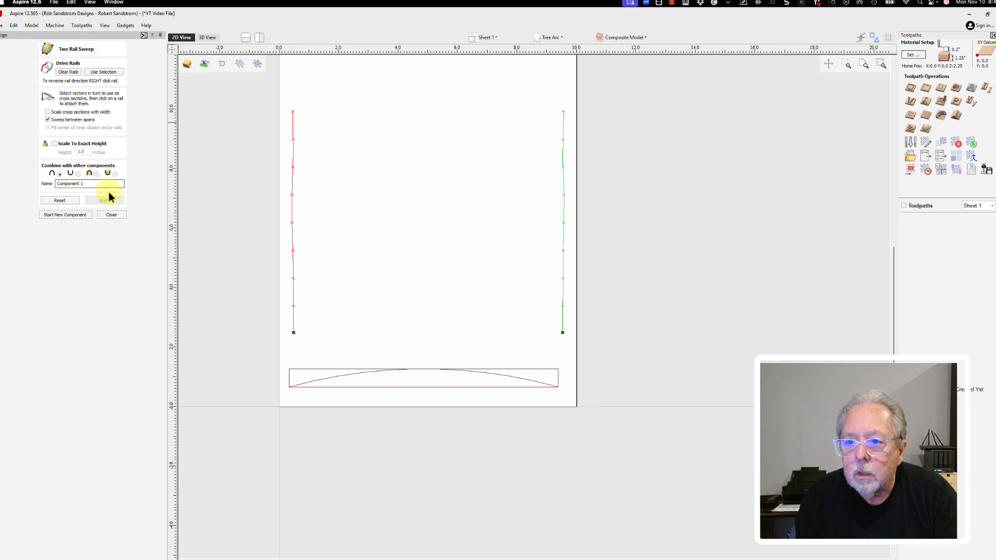
{"action": "left_click", "coordinate": [318, 383]}
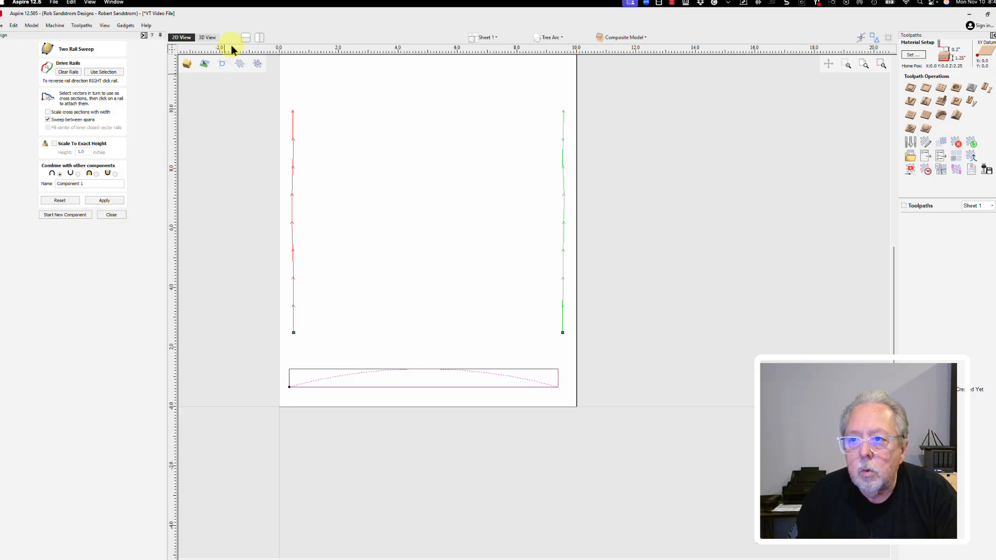
Step: Show the Composite Model component and display the model in 3D
{"action": "left_click", "coordinate": [3, 120]}
{"action": "left_click", "coordinate": [19, 72]}
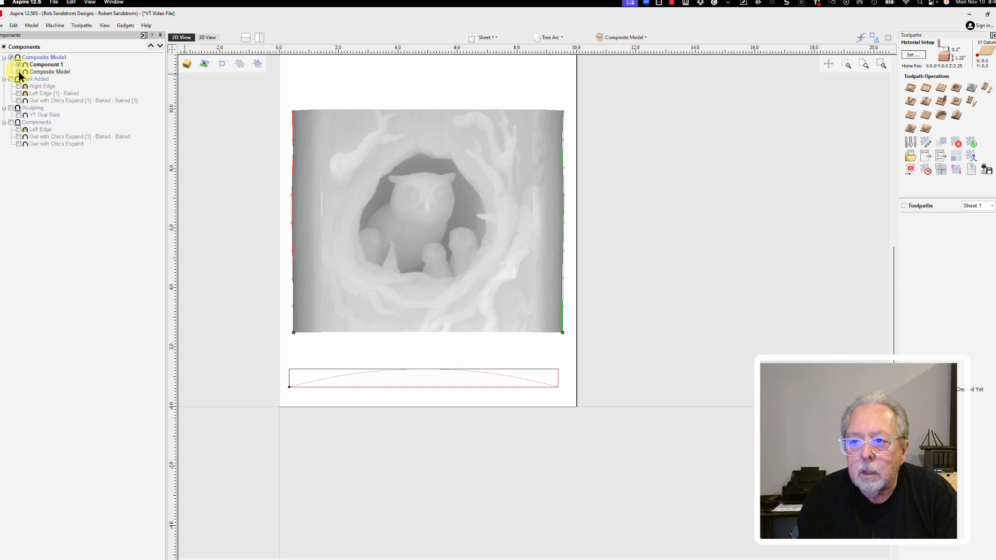
{"action": "left_click", "coordinate": [204, 38]}
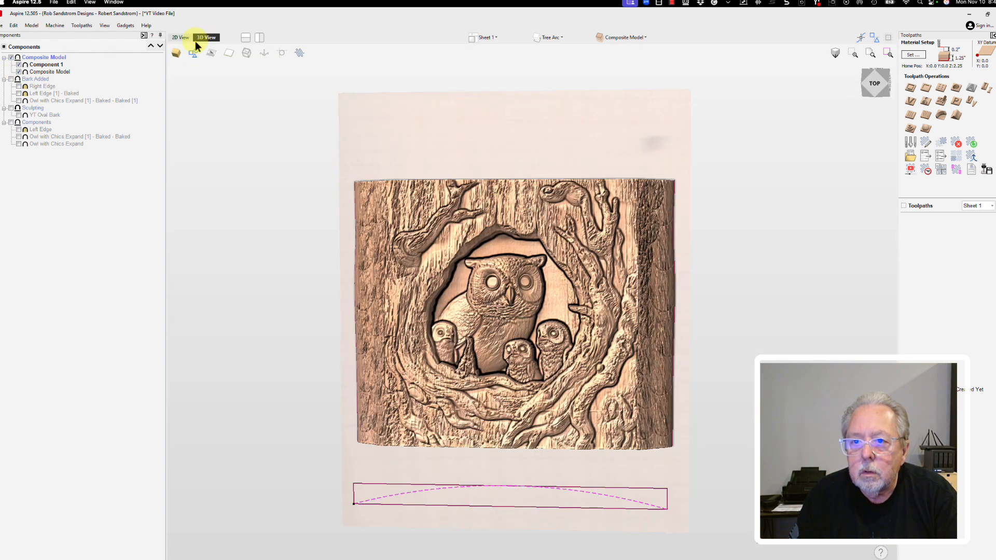
Step: Apply the two rail sweep in Add mode as Component 1, inspect the arched model from the front, and close the tool
{"action": "left_click", "coordinate": [2, 50]}
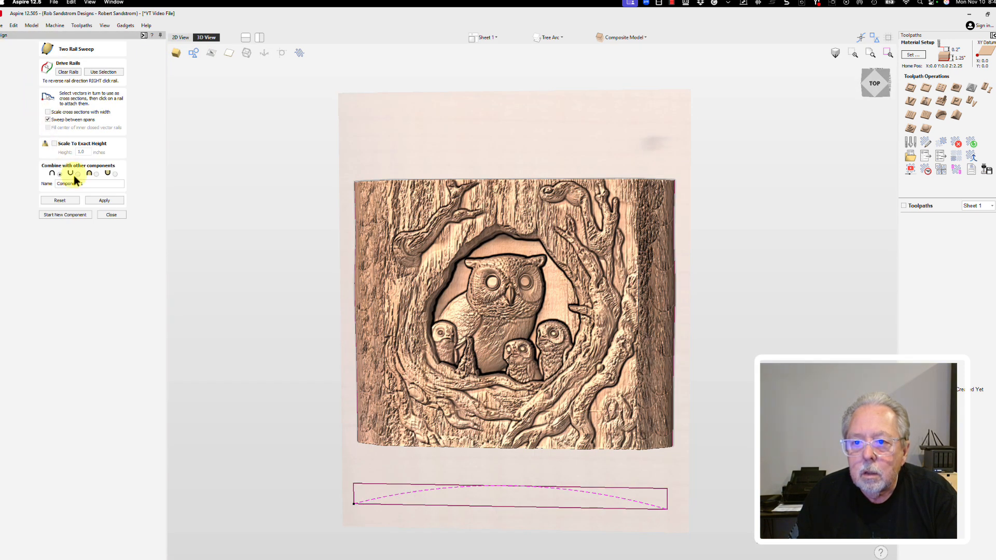
{"action": "left_click", "coordinate": [105, 201]}
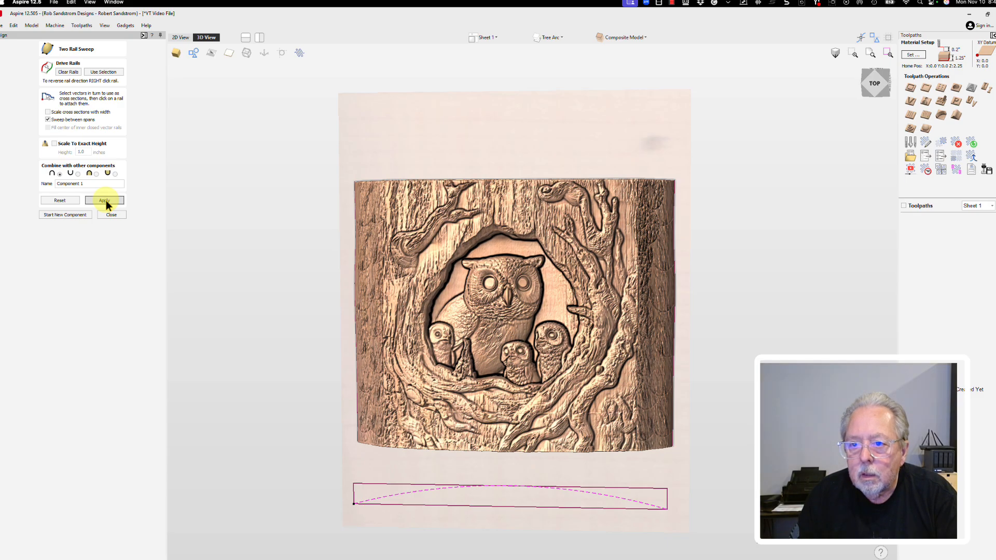
{"action": "left_click_drag", "start_coordinate": [229, 354], "coordinate": [644, 291]}
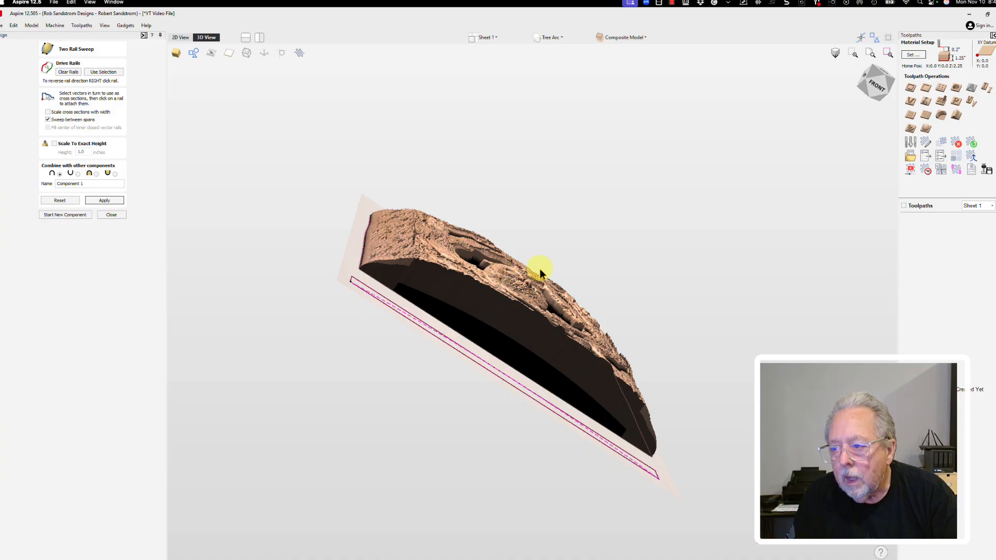
{"action": "left_click", "coordinate": [110, 214]}
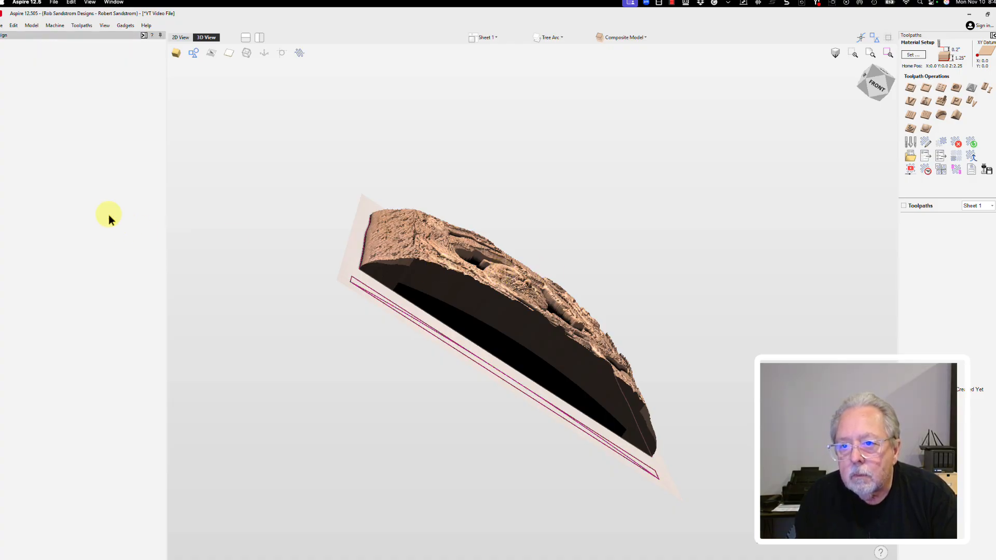
Step: Rename the swept Component 1 to Arc and place it below the Composite Model component in the component tree
{"action": "left_click", "coordinate": [2, 127]}
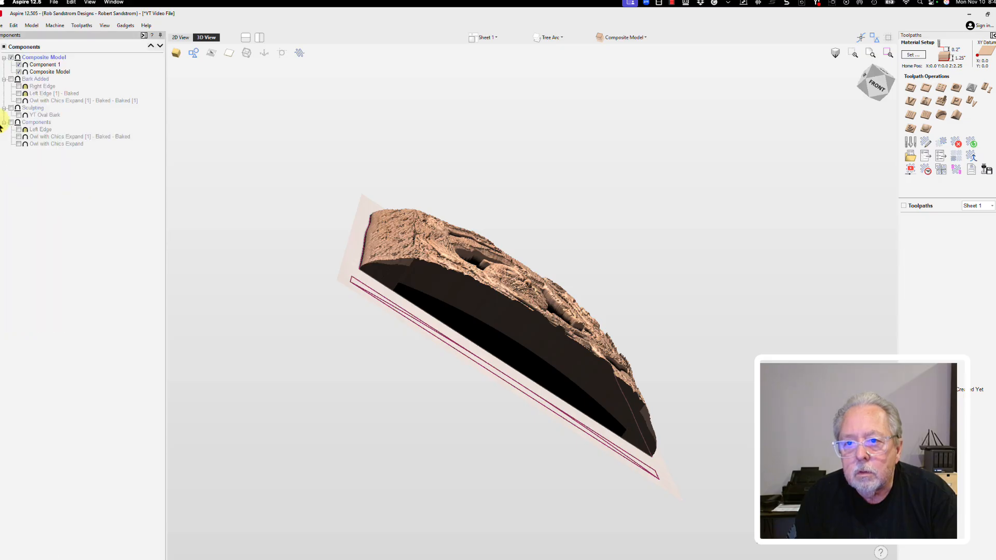
{"action": "left_click", "coordinate": [53, 65]}
{"action": "right_click", "coordinate": [53, 65]}
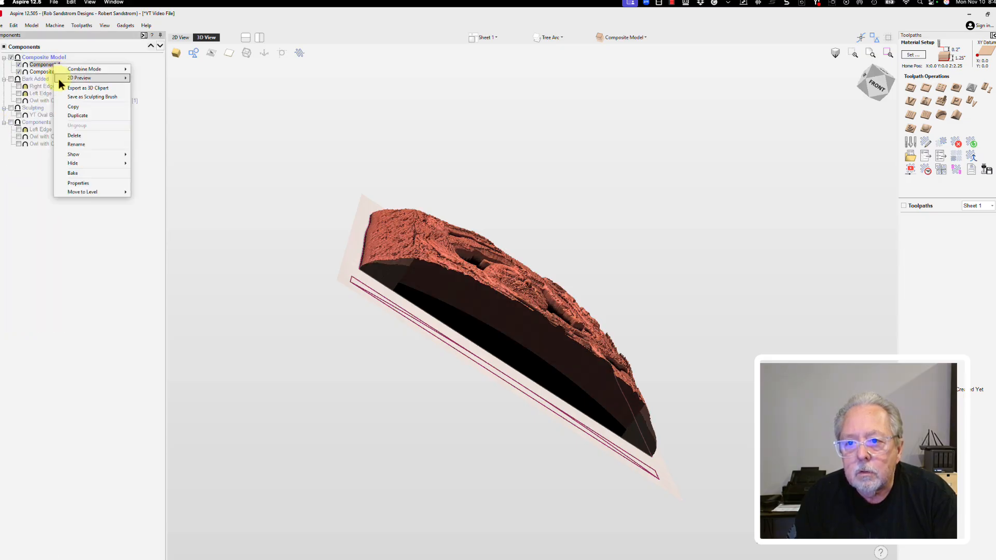
{"action": "left_click", "coordinate": [65, 142]}
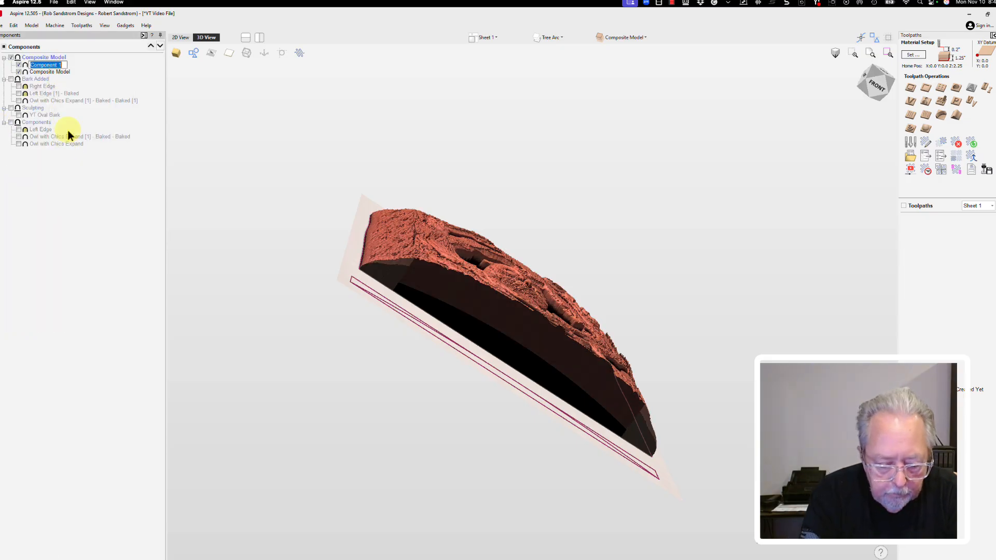
{"action": "type", "text": "Arc"}
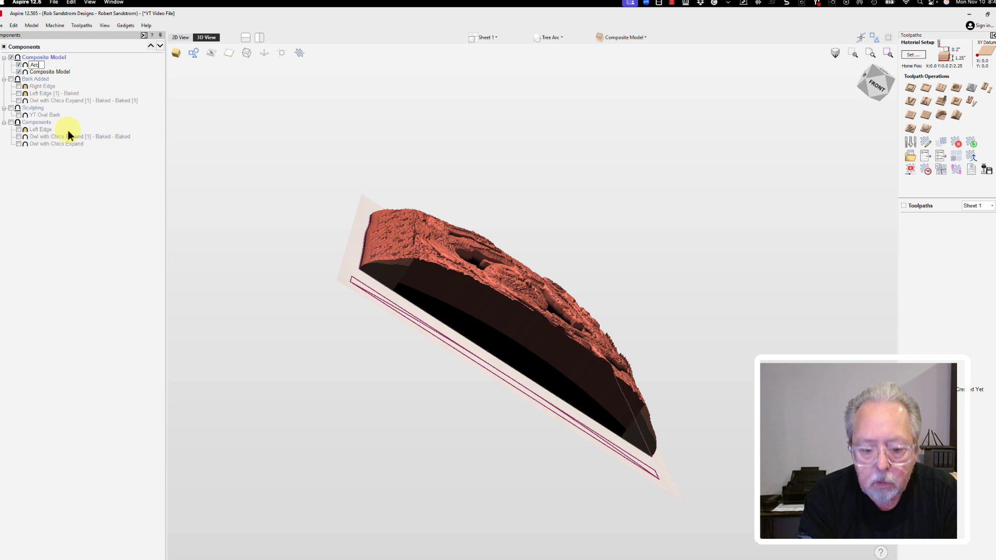
{"action": "key", "text": "Return"}
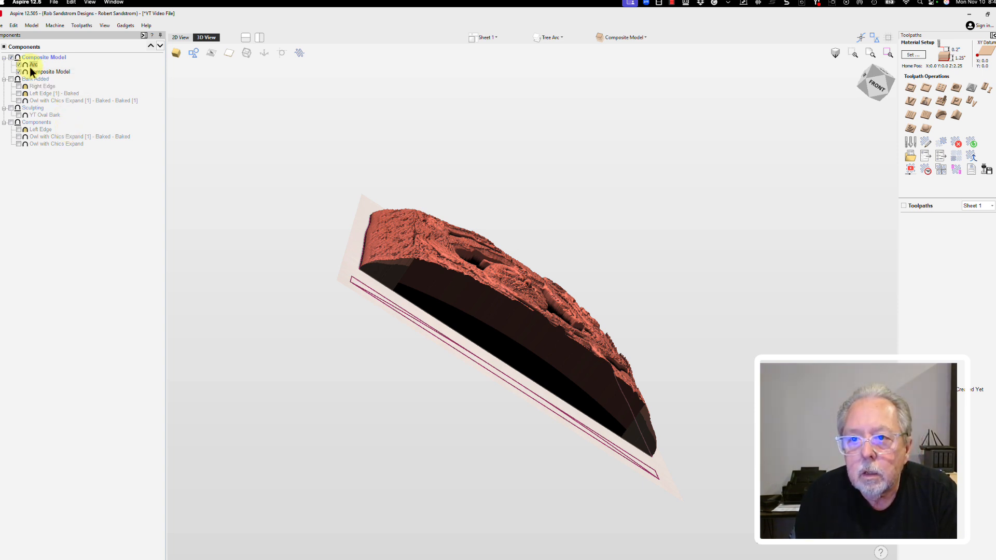
{"action": "left_click_drag", "start_coordinate": [30, 69], "coordinate": [29, 73]}
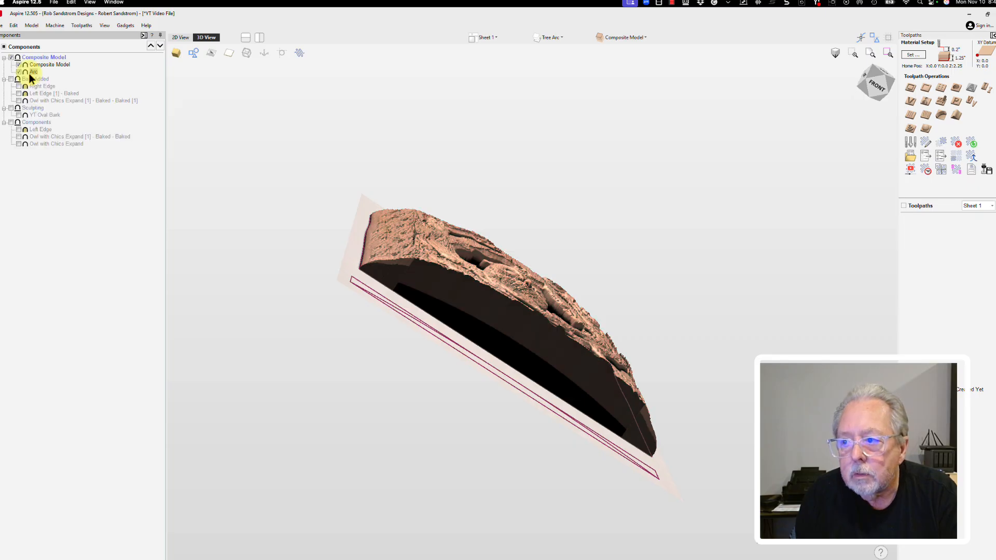
{"action": "left_click", "coordinate": [257, 182]}
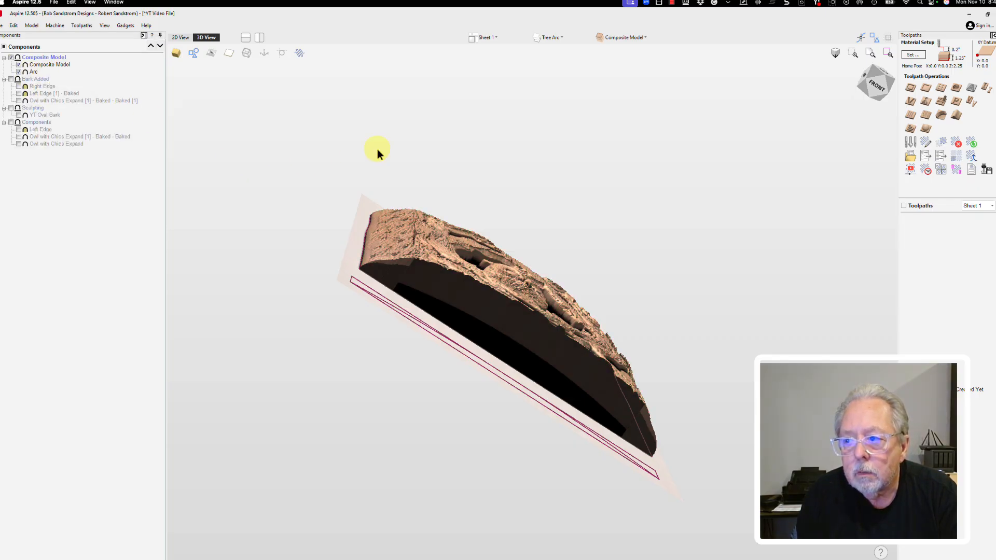
Step: Inspect the arched owl model in 3D from the front edge and from above
{"action": "left_click_drag", "start_coordinate": [377, 148], "coordinate": [547, 207]}
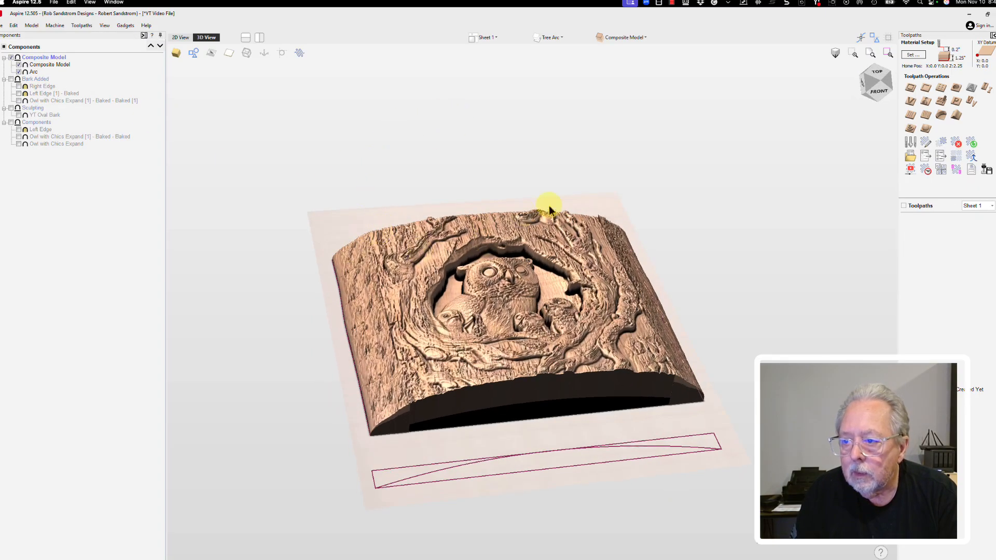
{"action": "left_click_drag", "start_coordinate": [571, 349], "coordinate": [529, 394]}
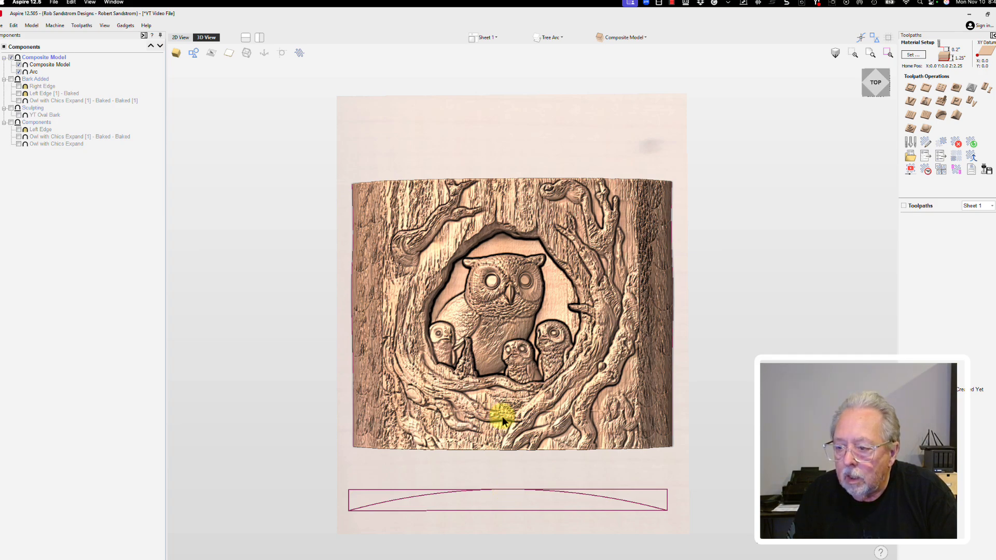
{"action": "left_click_drag", "start_coordinate": [501, 394], "coordinate": [509, 341]}
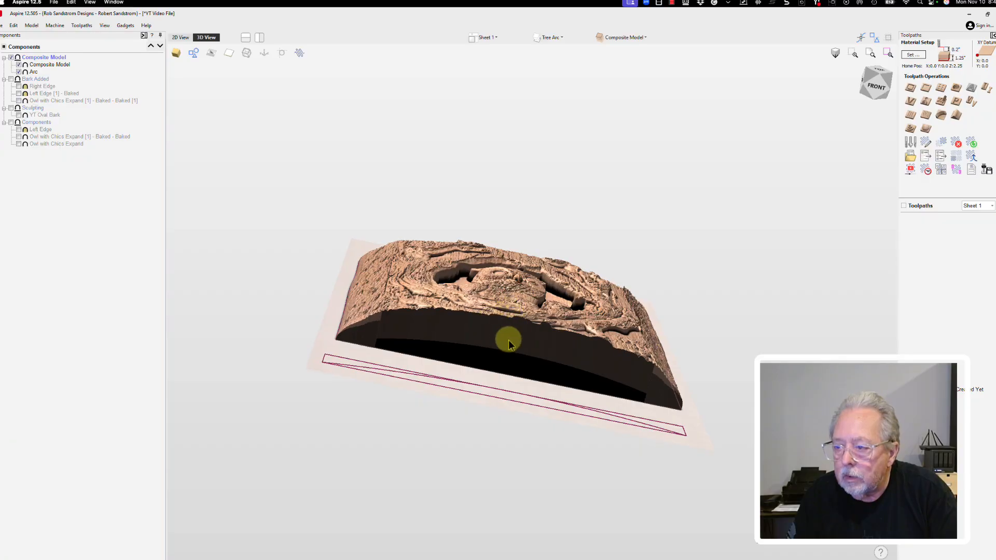
{"action": "left_click_drag", "start_coordinate": [507, 267], "coordinate": [413, 316]}
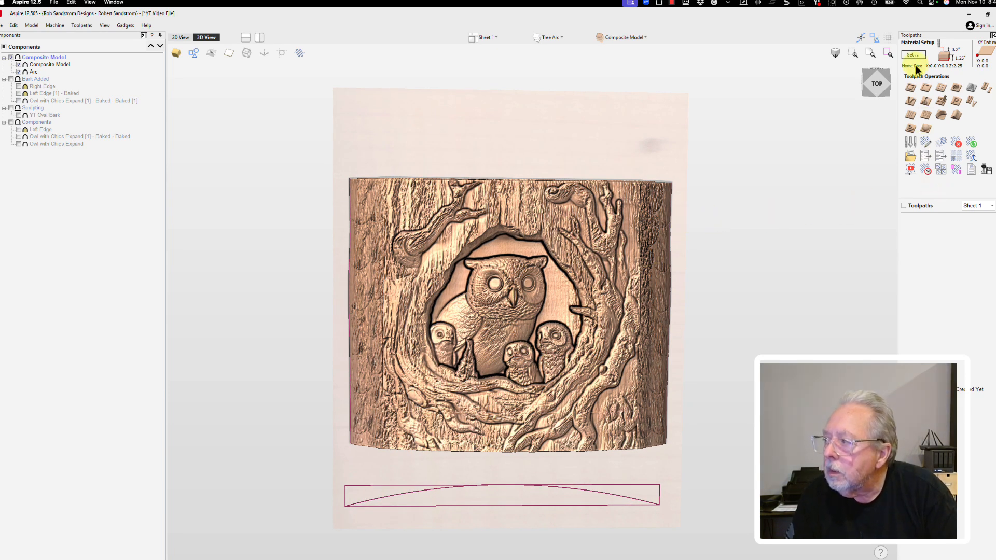
{"action": "left_click", "coordinate": [1, 26]}
{"action": "left_click", "coordinate": [10, 69]}
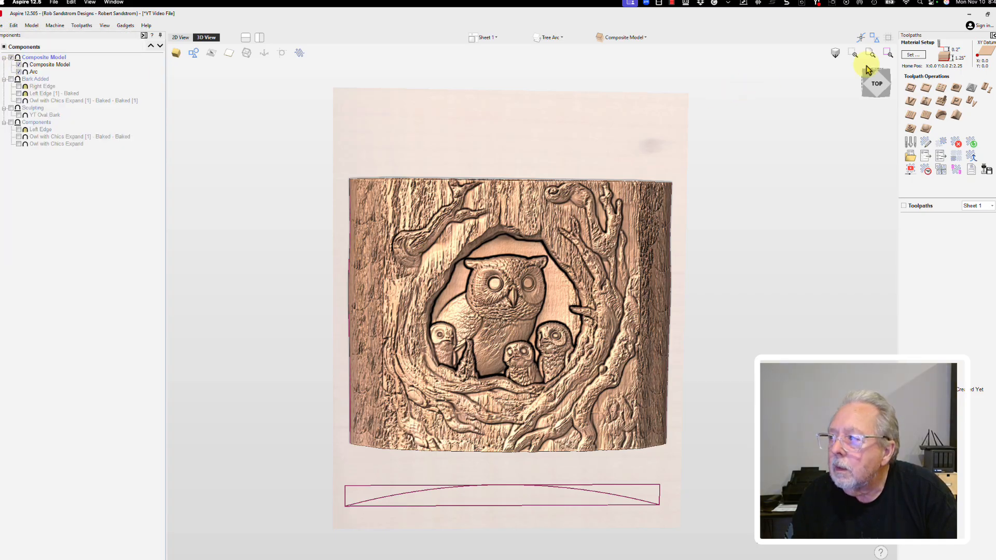
Step: Open the material setup and set the gap above the model to 0.02 inches
{"action": "left_click", "coordinate": [914, 55]}
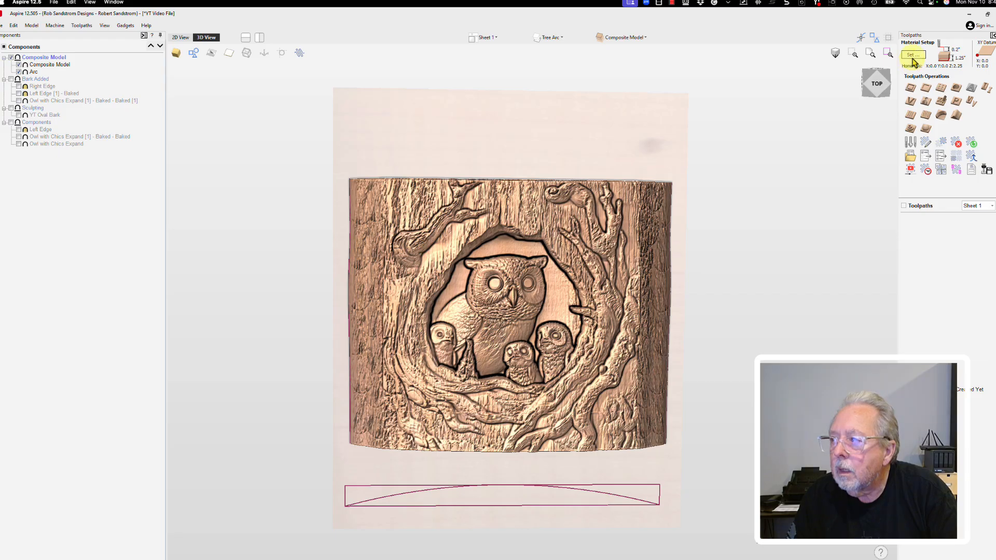
{"action": "left_click", "coordinate": [913, 55]}
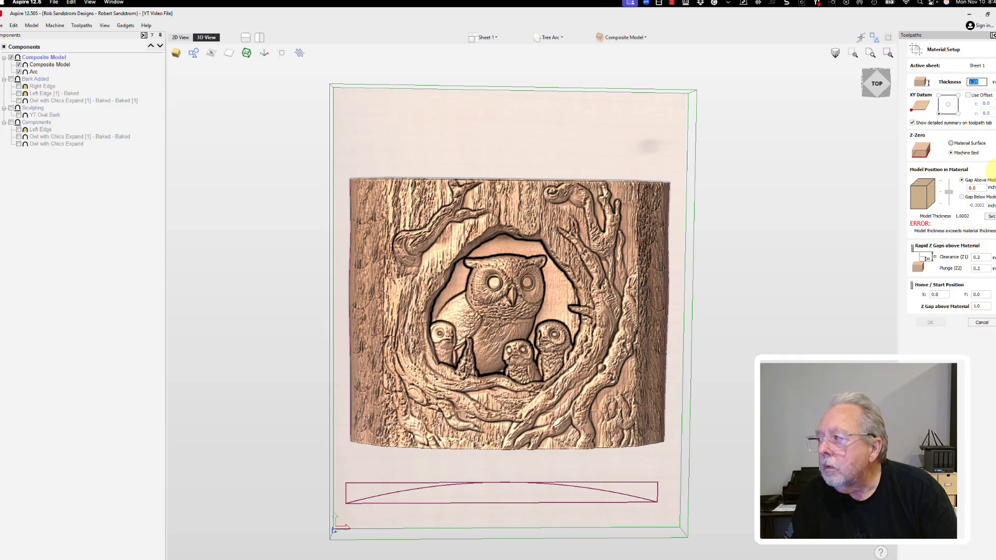
{"action": "double_click", "coordinate": [973, 188]}
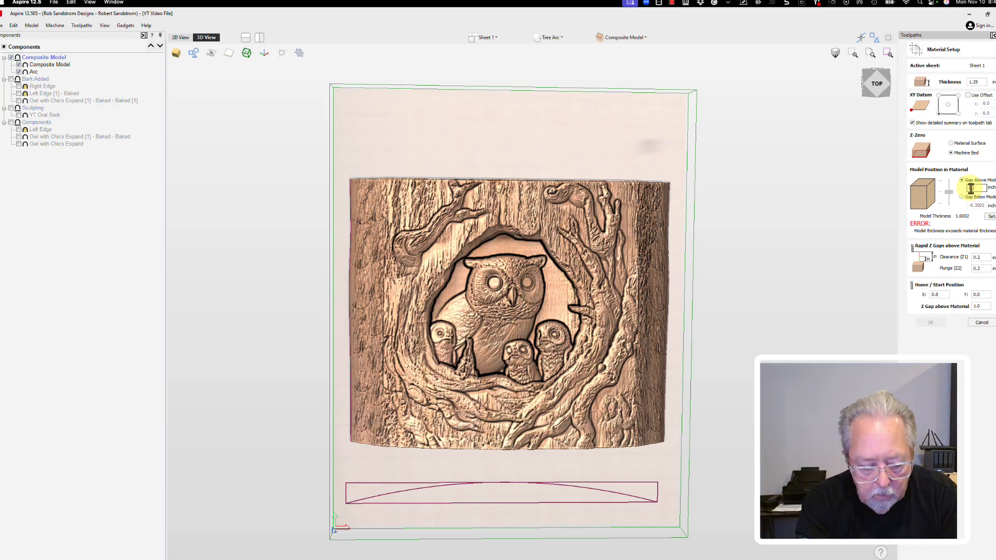
{"action": "type", "text": "0.02"}
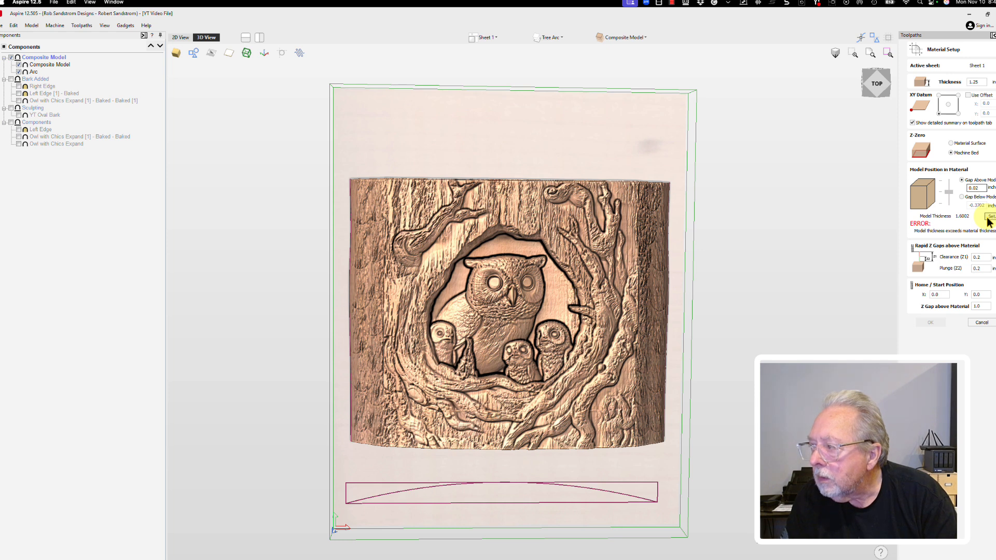
Step: Scale the model height to 1.125 inches from the material setup and accept the setup
{"action": "left_click", "coordinate": [988, 216]}
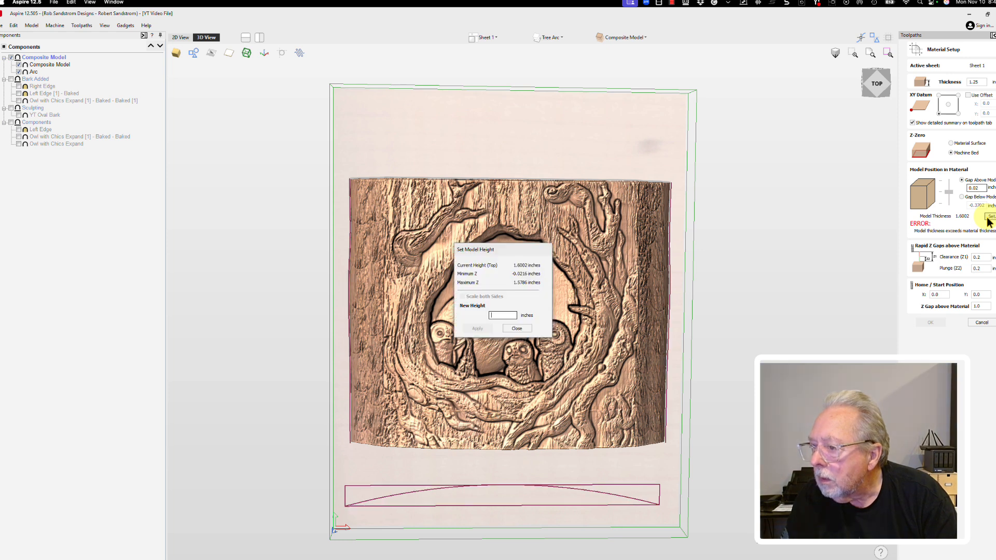
{"action": "left_click", "coordinate": [498, 315]}
{"action": "type", "text": "1"}
{"action": "type", "text": ".125"}
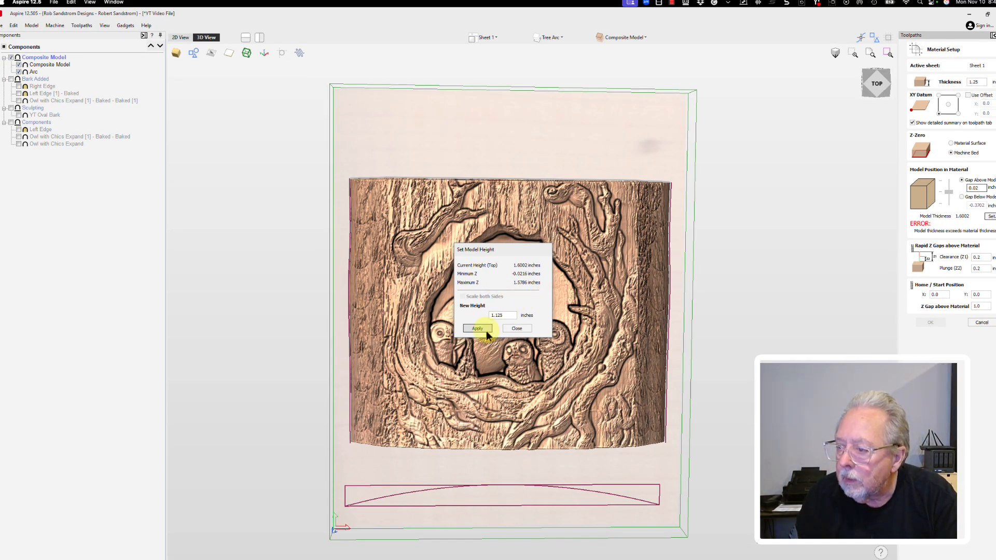
{"action": "left_click", "coordinate": [487, 328]}
{"action": "left_click", "coordinate": [518, 329]}
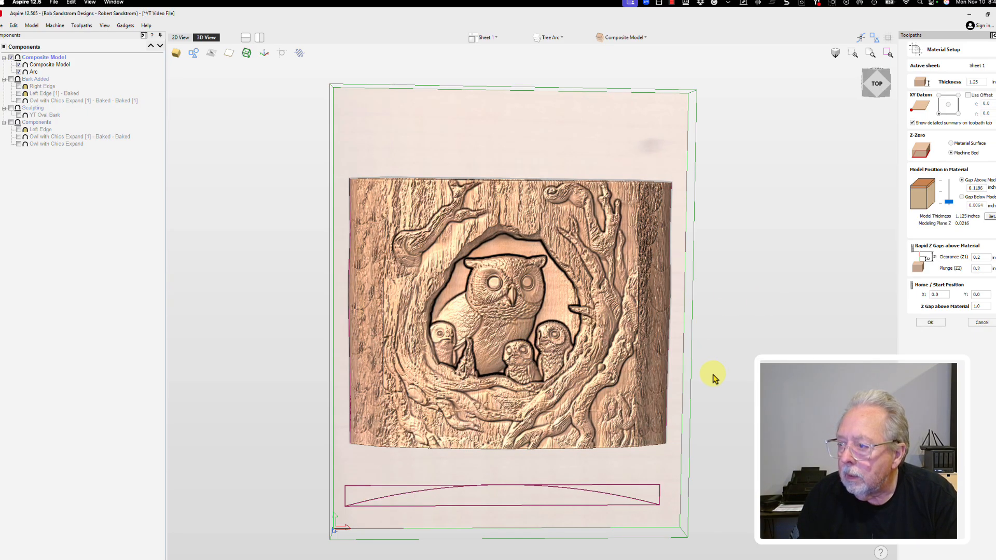
{"action": "left_click", "coordinate": [930, 322]}
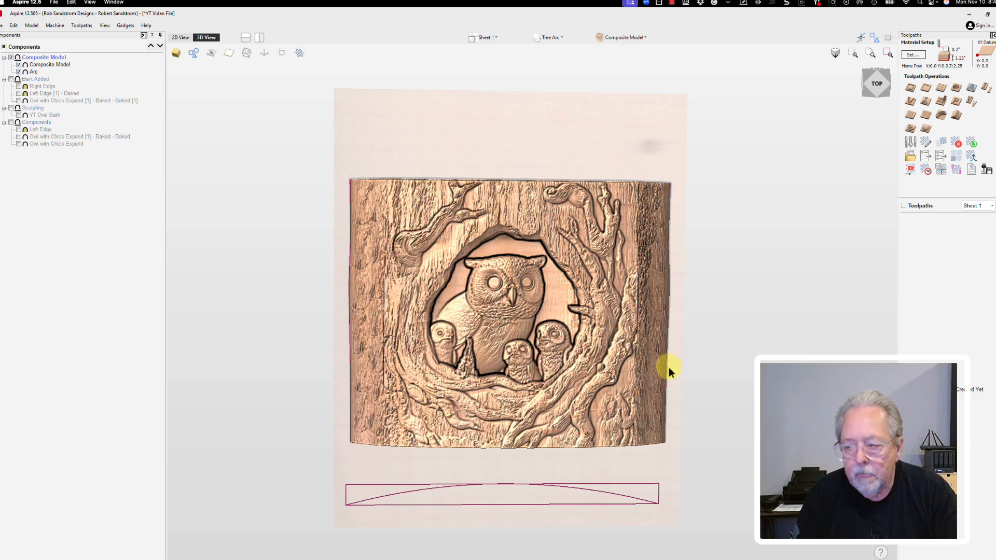
Step: Select the owl model in the 3D view and start sculpting it
{"action": "left_click_drag", "start_coordinate": [670, 369], "coordinate": [695, 260]}
{"action": "left_click_drag", "start_coordinate": [593, 278], "coordinate": [612, 248]}
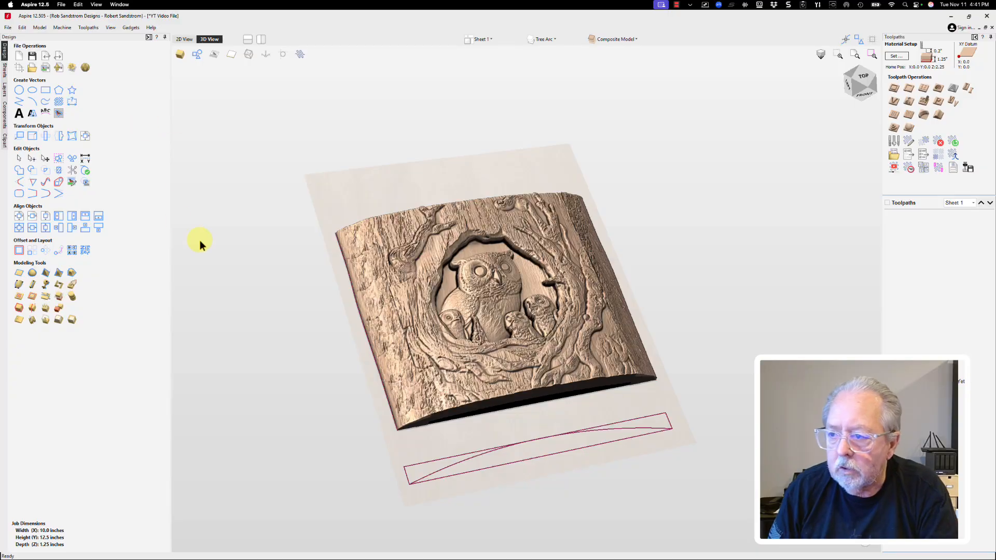
{"action": "scroll", "coordinate": [290, 263], "scroll_direction": "up", "scroll_amount": 2}
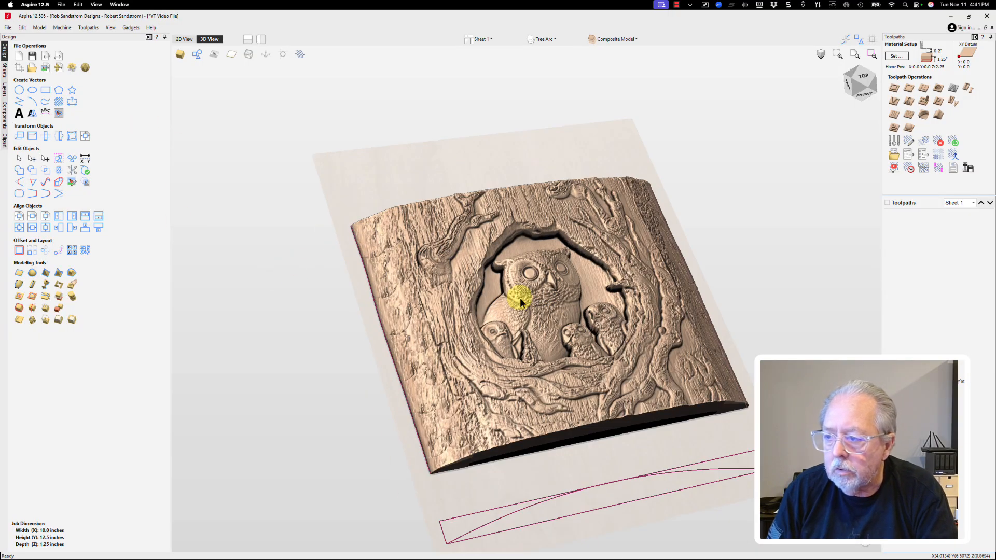
{"action": "scroll", "coordinate": [477, 279], "scroll_direction": "up", "scroll_amount": 5}
{"action": "scroll", "coordinate": [459, 278], "scroll_direction": "up", "scroll_amount": 2}
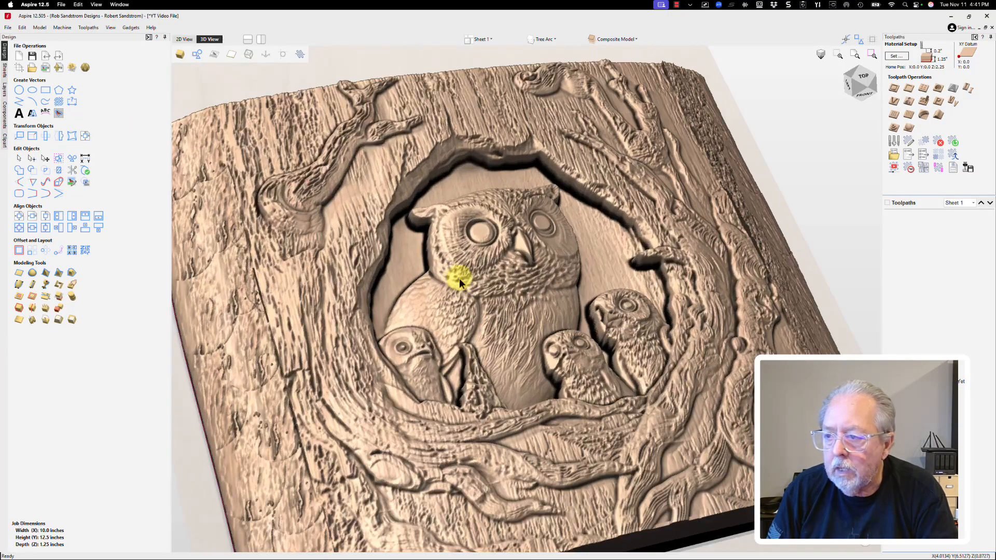
{"action": "scroll", "coordinate": [459, 278], "scroll_direction": "down", "scroll_amount": 1}
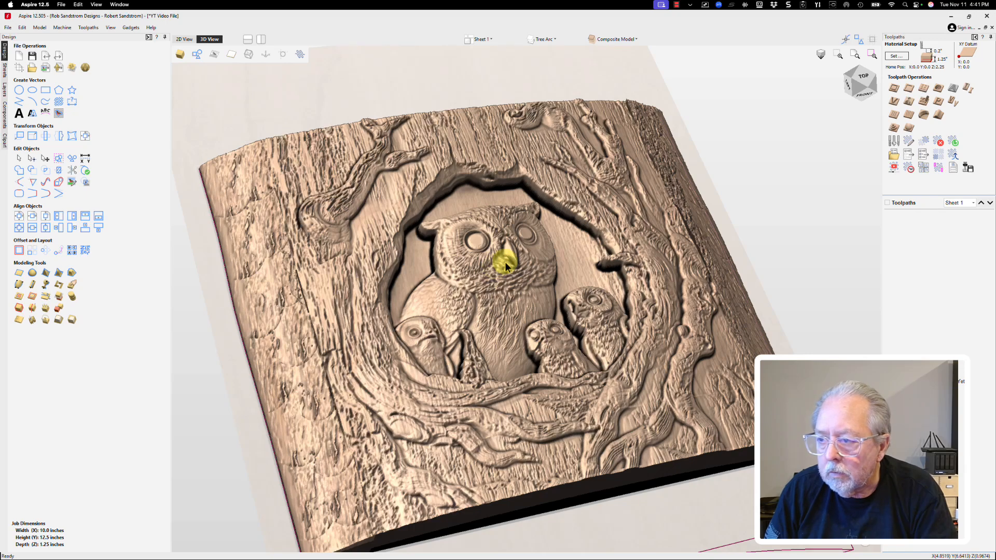
{"action": "left_click_drag", "start_coordinate": [505, 262], "coordinate": [484, 287]}
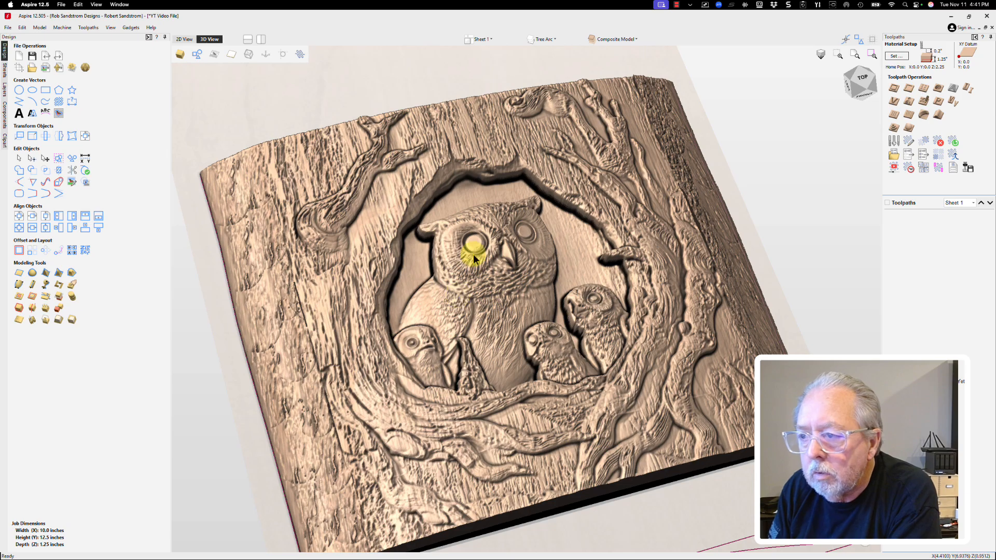
{"action": "left_click", "coordinate": [464, 272]}
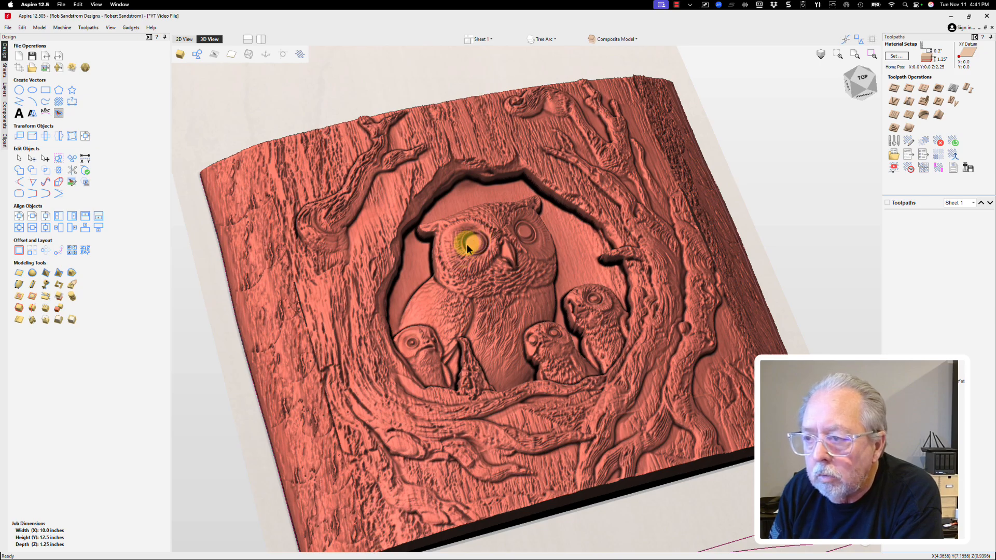
{"action": "left_click", "coordinate": [72, 284]}
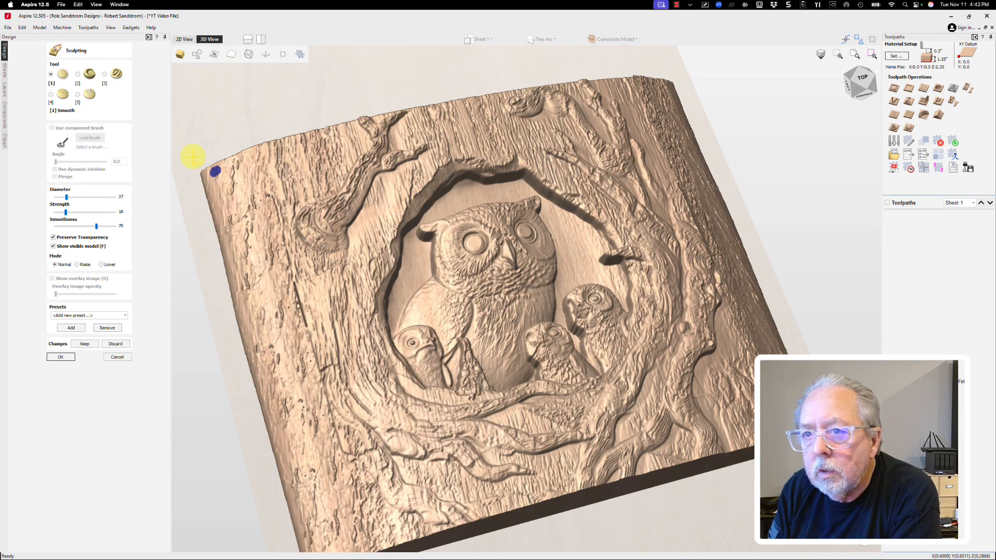
Step: Build up the large owl's left-hand eye into a dome with a Deposit brush of diameter 43 and strength 68, and smooth it
{"action": "left_click", "coordinate": [105, 74]}
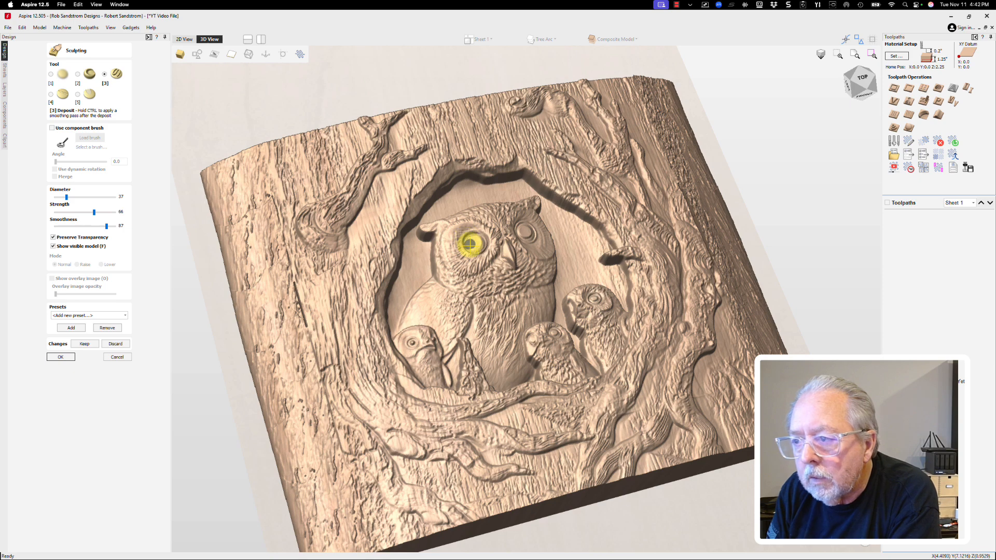
{"action": "scroll", "coordinate": [470, 244], "scroll_direction": "up", "scroll_amount": 5}
{"action": "left_click_drag", "start_coordinate": [470, 243], "coordinate": [476, 242]}
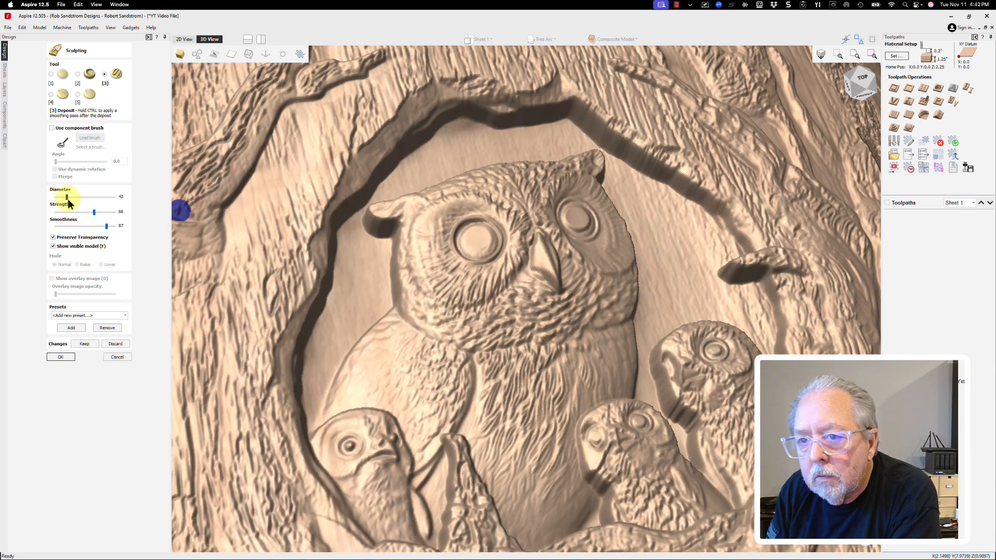
{"action": "left_click_drag", "start_coordinate": [94, 213], "coordinate": [95, 213]}
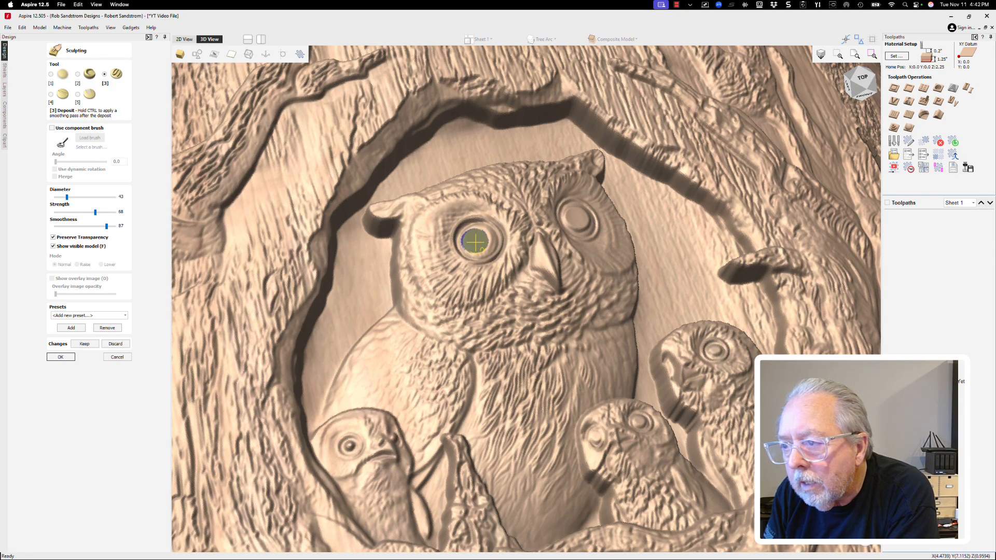
{"action": "left_click_drag", "start_coordinate": [475, 245], "coordinate": [480, 240]}
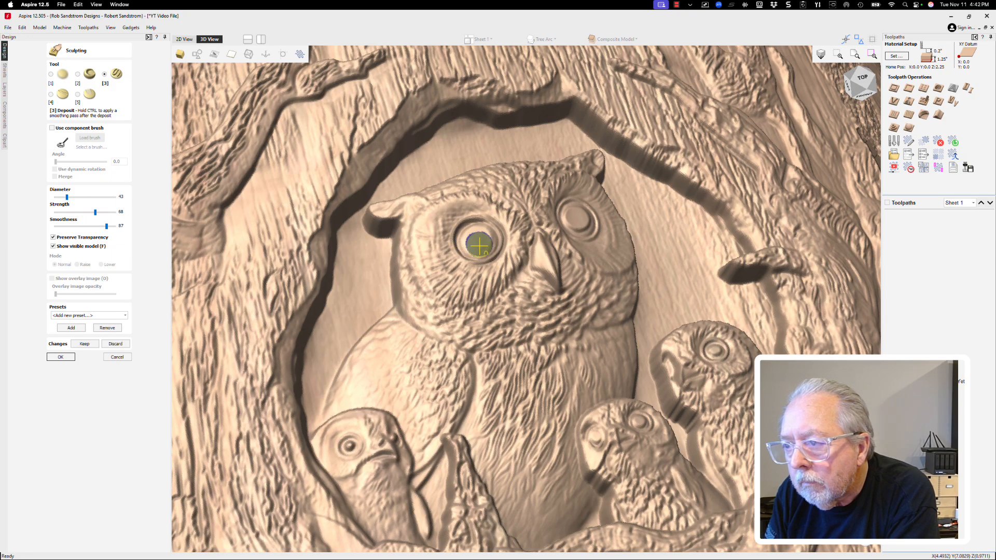
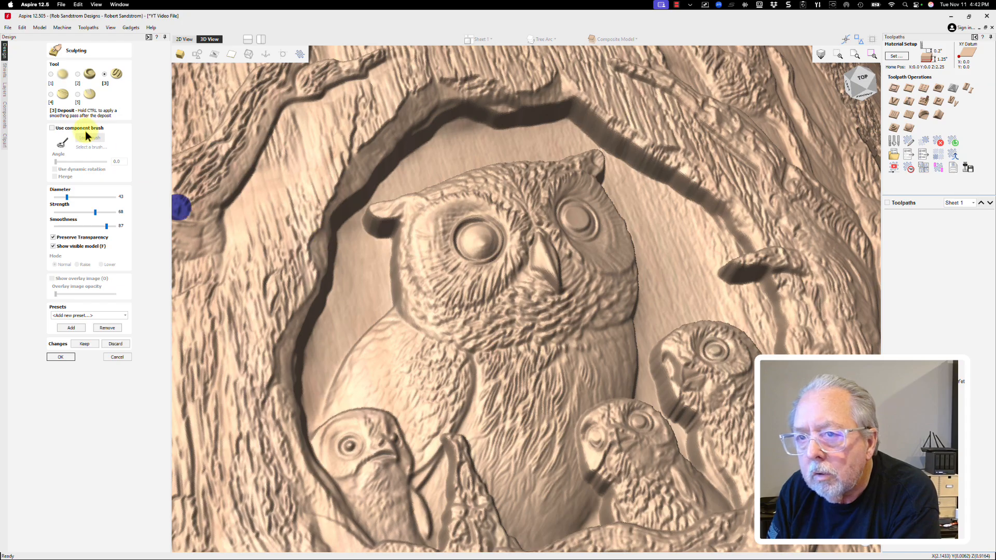
{"action": "left_click", "coordinate": [52, 75]}
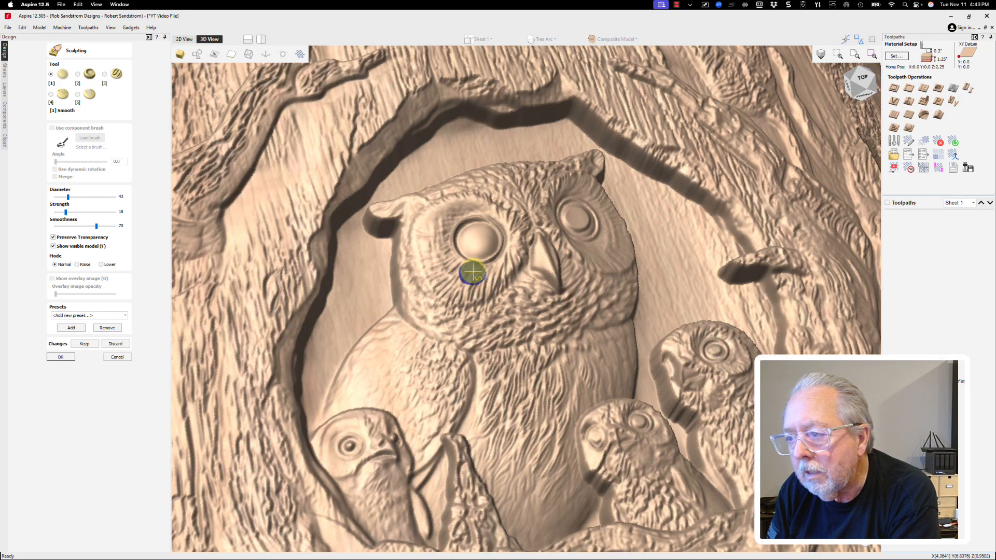
{"action": "left_click_drag", "start_coordinate": [471, 242], "coordinate": [488, 245]}
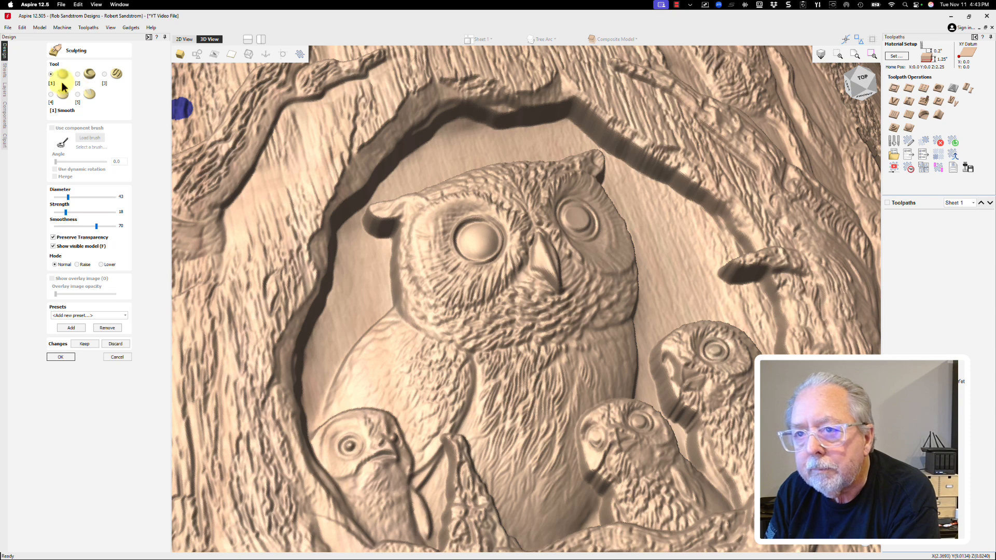
Step: Dome the large owl's right-hand eye with the Deposit brush, smooth it, and keep the sculpting changes
{"action": "left_click", "coordinate": [116, 73]}
{"action": "middle_click_drag", "start_coordinate": [424, 210], "coordinate": [395, 234]}
{"action": "mouse_move", "coordinate": [570, 217]}
{"action": "left_mouse_down"}
{"action": "mouse_move", "coordinate": [575, 231]}
{"action": "mouse_move", "coordinate": [579, 215]}
{"action": "mouse_move", "coordinate": [571, 214]}
{"action": "mouse_move", "coordinate": [575, 229]}
{"action": "left_mouse_up"}
{"action": "key", "text": "1"}
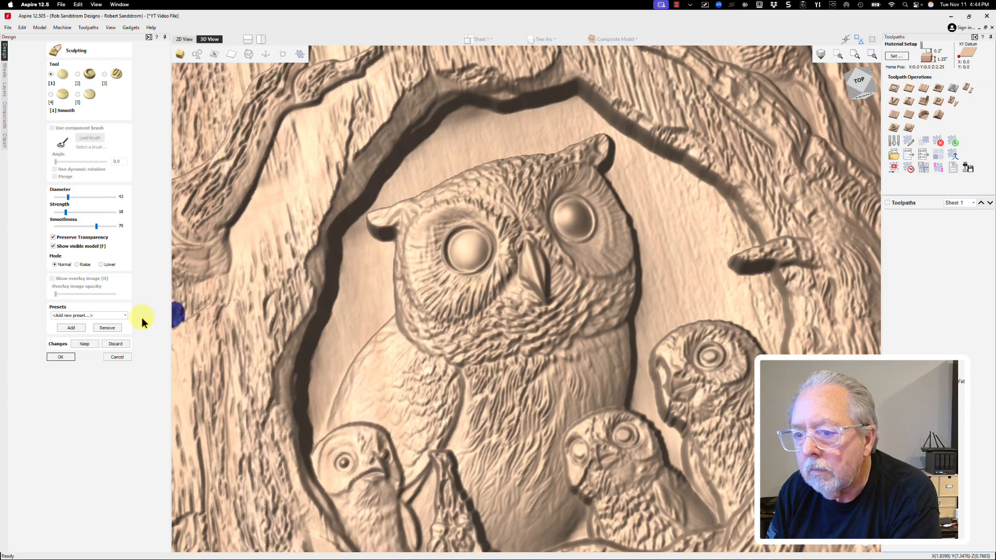
{"action": "left_click", "coordinate": [88, 344]}
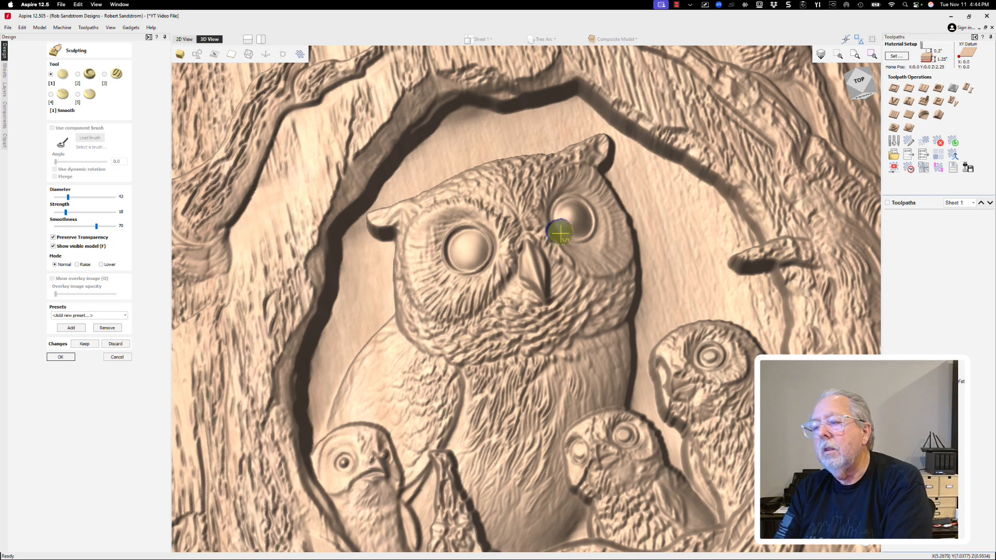
Step: Dome the upper right chick's visible eye with a Deposit brush of diameter 21, and smooth it
{"action": "middle_click_drag", "start_coordinate": [668, 416], "coordinate": [538, 327]}
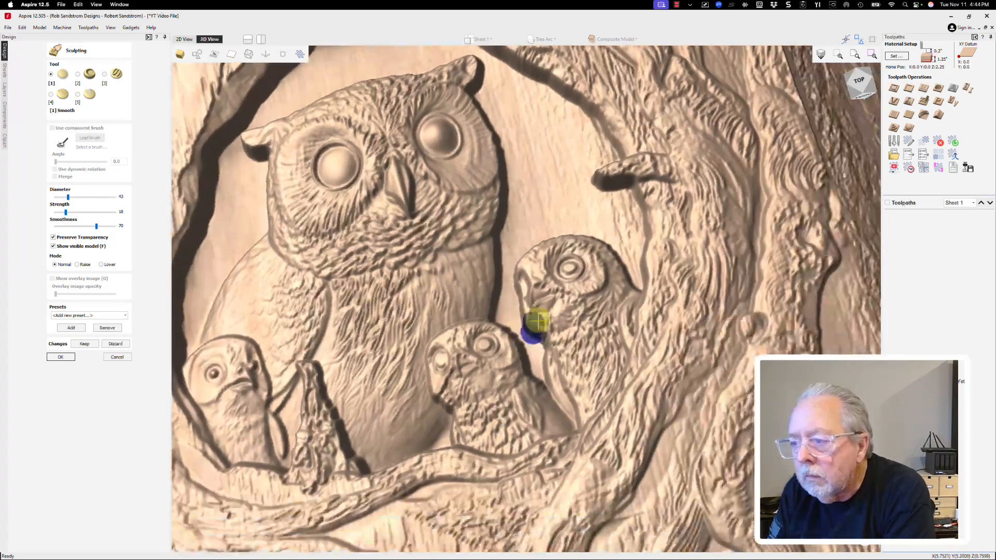
{"action": "scroll", "coordinate": [549, 301], "scroll_direction": "up", "scroll_amount": 4}
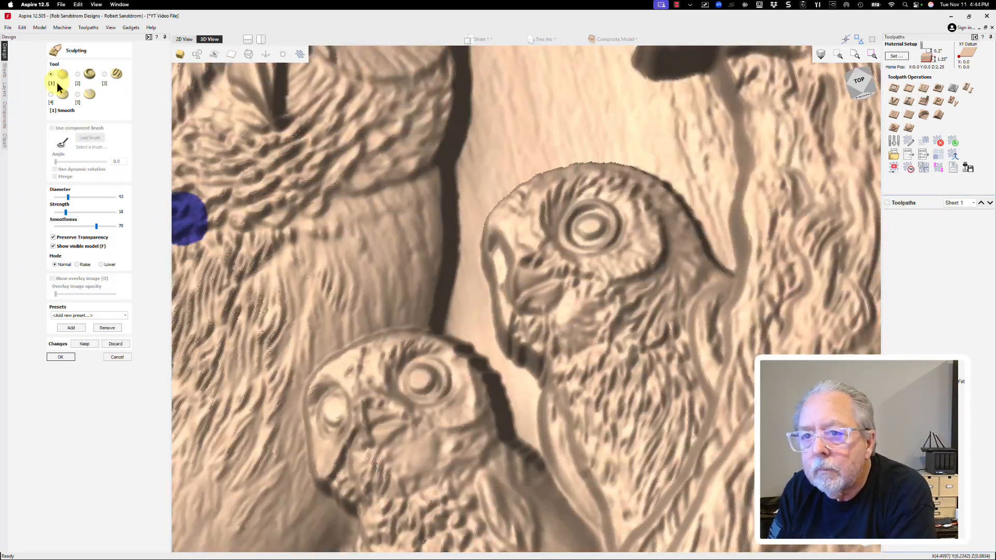
{"action": "left_click", "coordinate": [104, 76]}
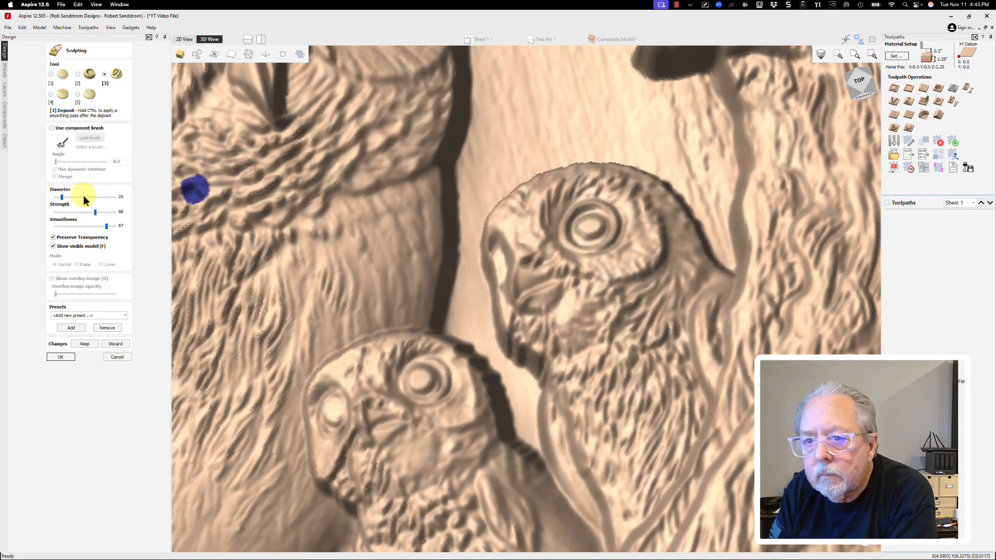
{"action": "mouse_move", "coordinate": [589, 223]}
{"action": "left_mouse_down"}
{"action": "mouse_move", "coordinate": [591, 260]}
{"action": "mouse_move", "coordinate": [587, 231]}
{"action": "mouse_move", "coordinate": [600, 230]}
{"action": "mouse_move", "coordinate": [580, 237]}
{"action": "left_mouse_up"}
{"action": "left_click", "coordinate": [50, 74]}
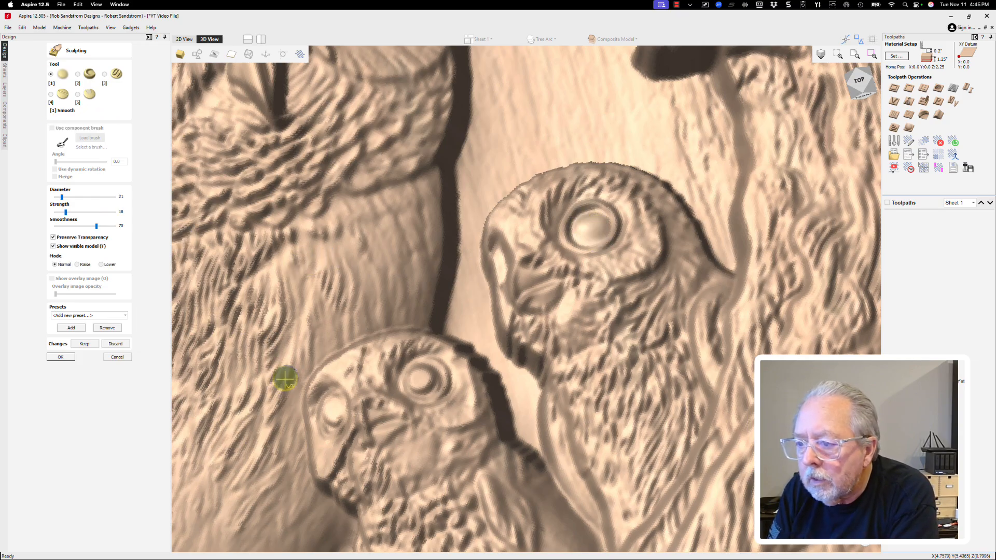
Step: Dome the middle chick's right-hand eye with a Deposit brush of diameter 21 and strength 68, and smooth it
{"action": "left_click", "coordinate": [115, 75]}
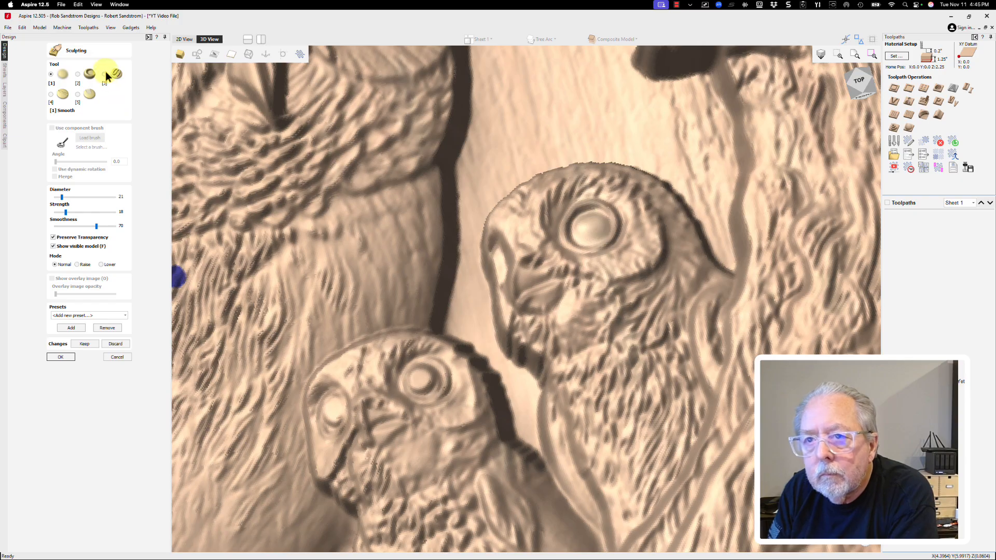
{"action": "left_click_drag", "start_coordinate": [425, 380], "coordinate": [423, 380]}
{"action": "left_click", "coordinate": [51, 75]}
Step: Try to build up the middle chick's left-hand eye with the Deposit brush, and undo that stroke
{"action": "left_click", "coordinate": [105, 76]}
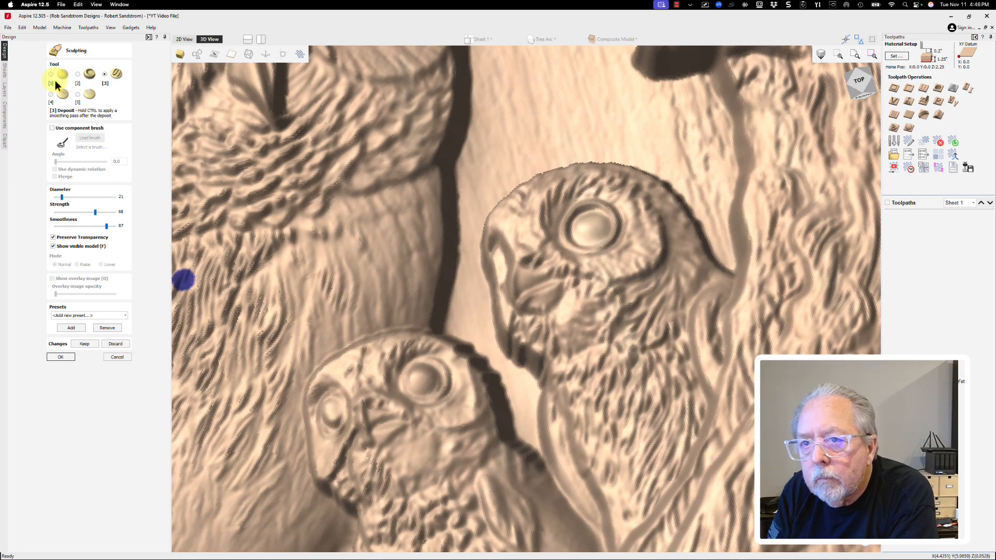
{"action": "left_click_drag", "start_coordinate": [324, 420], "coordinate": [330, 416]}
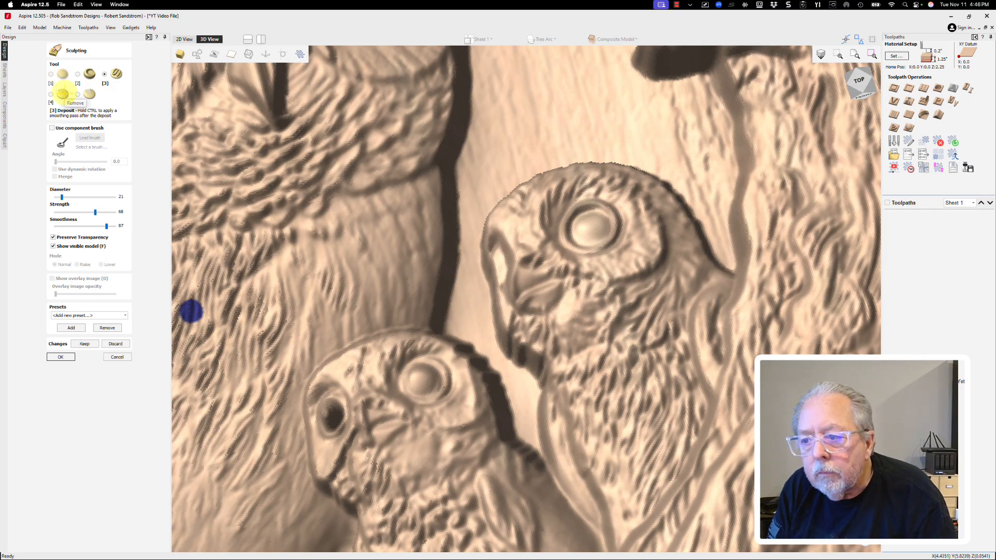
{"action": "key", "text": "ctrl+z"}
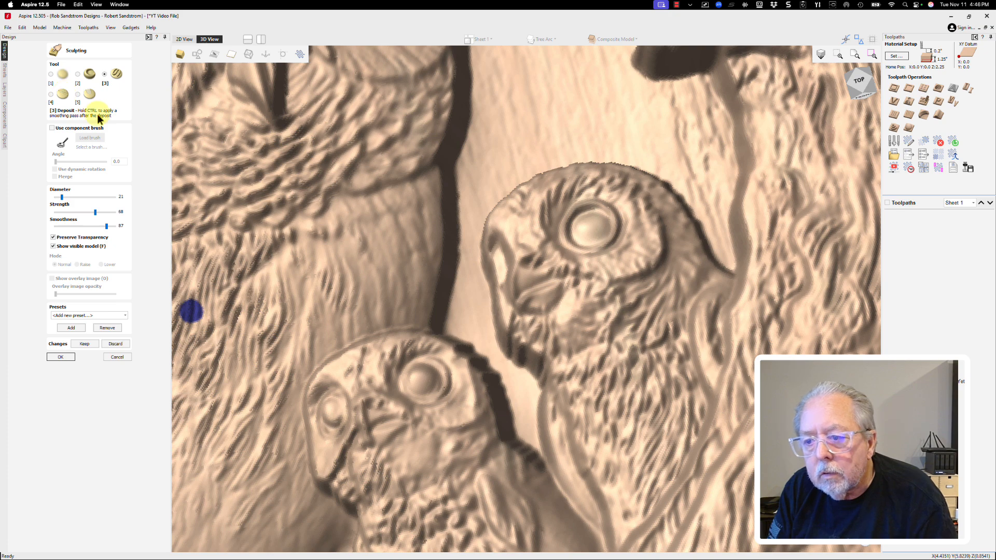
Step: Smooth the middle chick's left-hand eye and the far-left chick's eye with a Smooth brush of diameter 21
{"action": "left_click", "coordinate": [62, 74]}
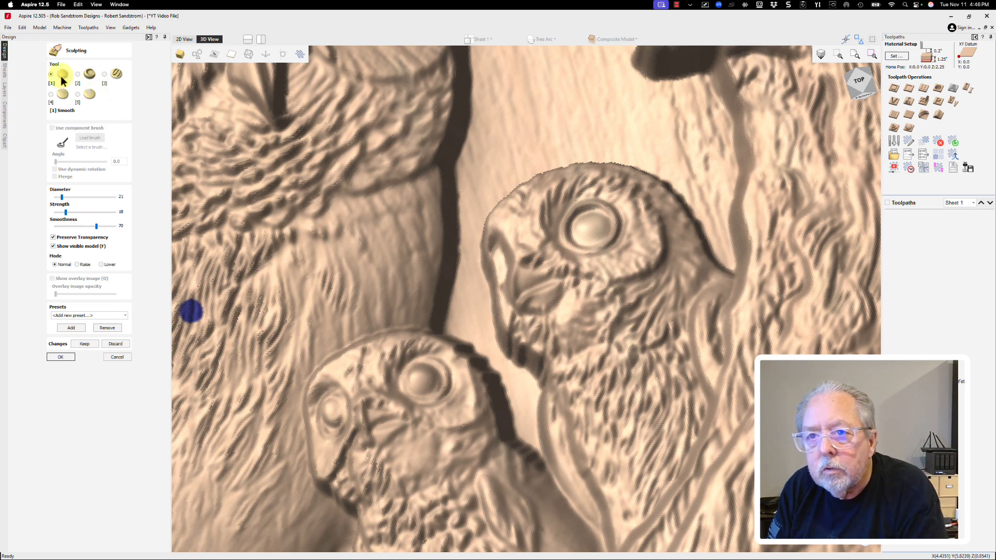
{"action": "mouse_move", "coordinate": [329, 425]}
{"action": "left_mouse_down"}
{"action": "mouse_move", "coordinate": [327, 411]}
{"action": "mouse_move", "coordinate": [281, 428]}
{"action": "left_mouse_up"}
{"action": "scroll", "coordinate": [282, 428], "scroll_direction": "down", "scroll_amount": 5}
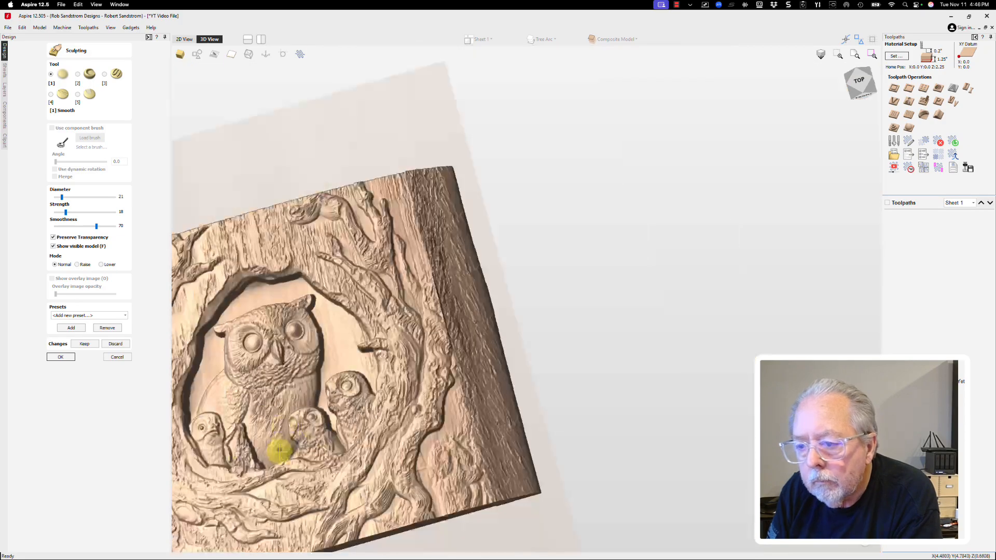
{"action": "scroll", "coordinate": [223, 453], "scroll_direction": "up", "scroll_amount": 8}
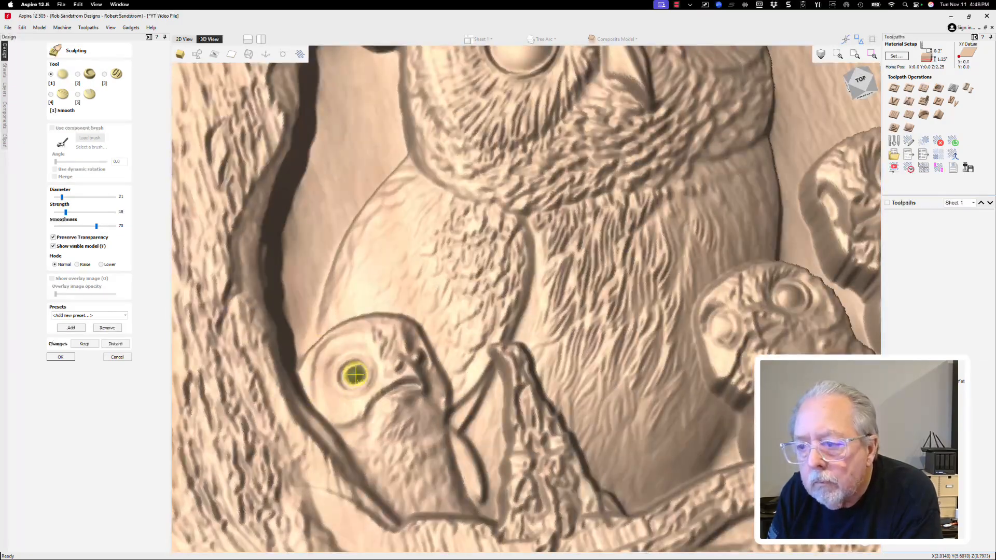
{"action": "left_click_drag", "start_coordinate": [356, 375], "coordinate": [354, 372]}
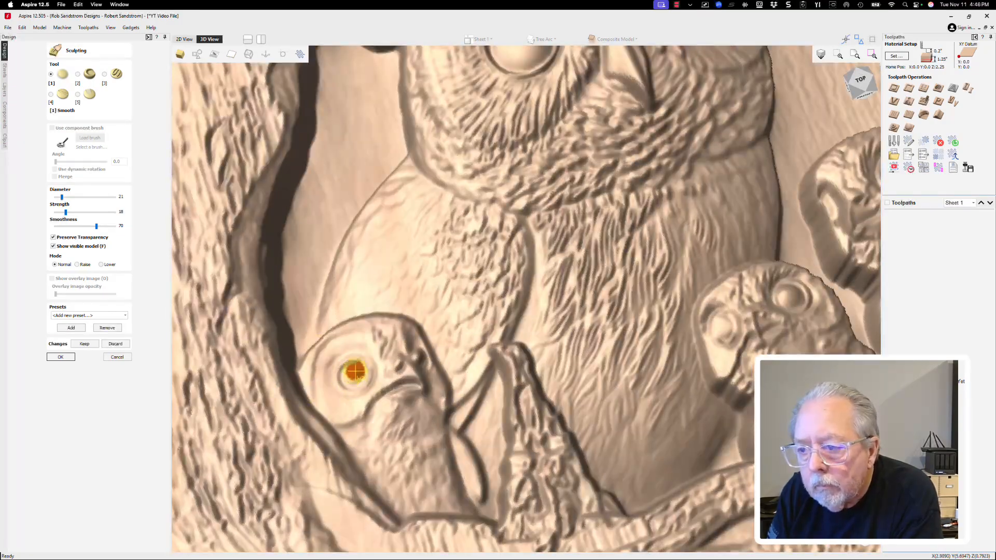
Step: Keep the sculpting changes made to the chicks' eyes and finish sculpting
{"action": "mouse_move", "coordinate": [396, 396]}
{"action": "middle_mouse_down"}
{"action": "mouse_move", "coordinate": [429, 404]}
{"action": "mouse_move", "coordinate": [400, 339]}
{"action": "mouse_move", "coordinate": [375, 390]}
{"action": "mouse_move", "coordinate": [520, 344]}
{"action": "mouse_move", "coordinate": [567, 360]}
{"action": "mouse_move", "coordinate": [507, 396]}
{"action": "mouse_move", "coordinate": [485, 389]}
{"action": "middle_mouse_up"}
{"action": "scroll", "coordinate": [520, 345], "scroll_direction": "down", "scroll_amount": 4}
{"action": "scroll", "coordinate": [527, 339], "scroll_direction": "down", "scroll_amount": 1}
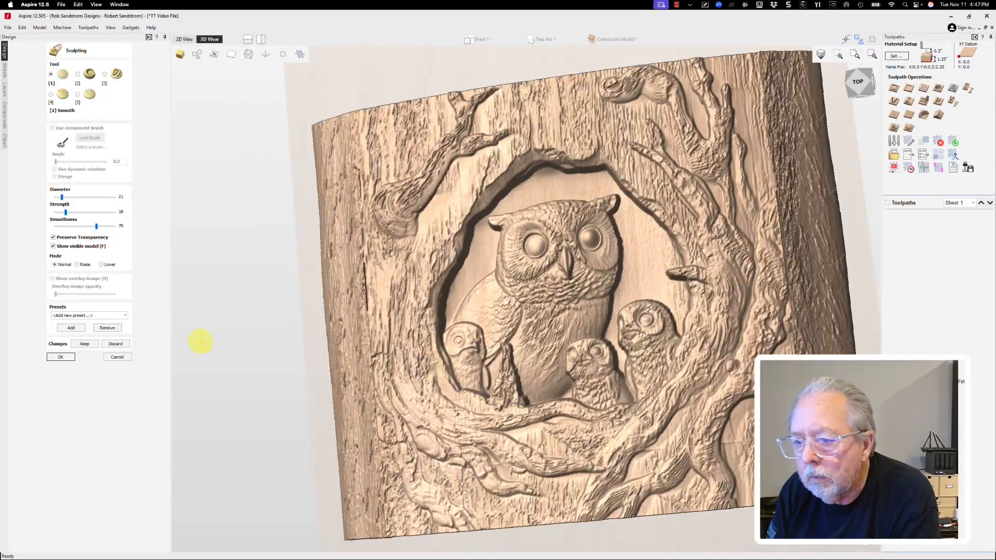
{"action": "left_click", "coordinate": [84, 344]}
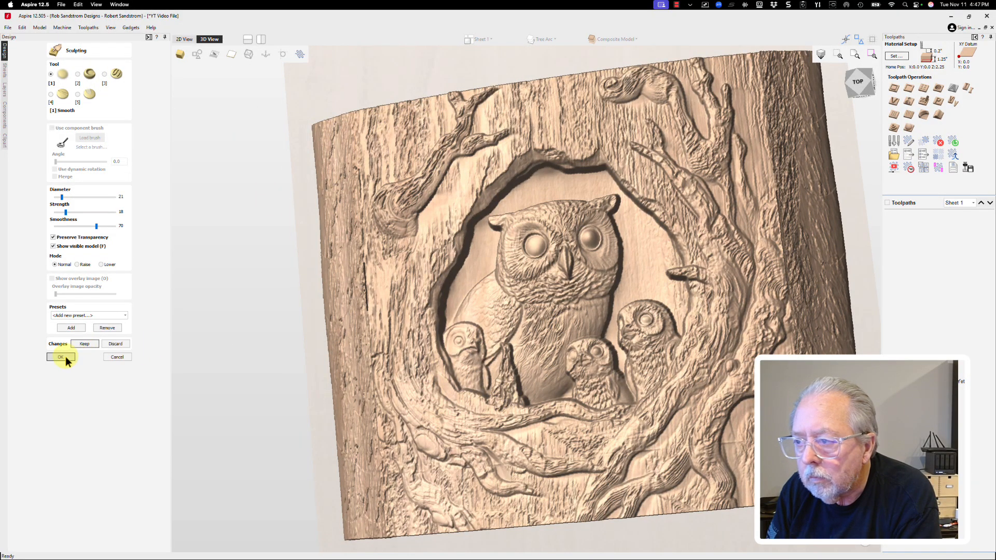
{"action": "left_click", "coordinate": [65, 357]}
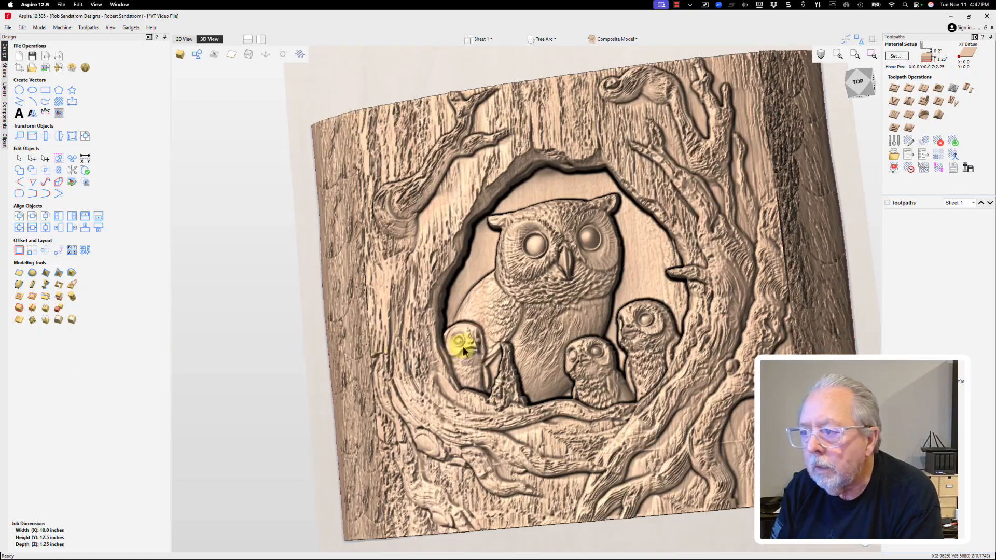
Step: Calculate a 3D raster rough machining toolpath limited to the model boundary, using the #46294-K tapered ball nose with its current cutting parameters
{"action": "scroll", "coordinate": [474, 338], "scroll_direction": "down", "scroll_amount": 3}
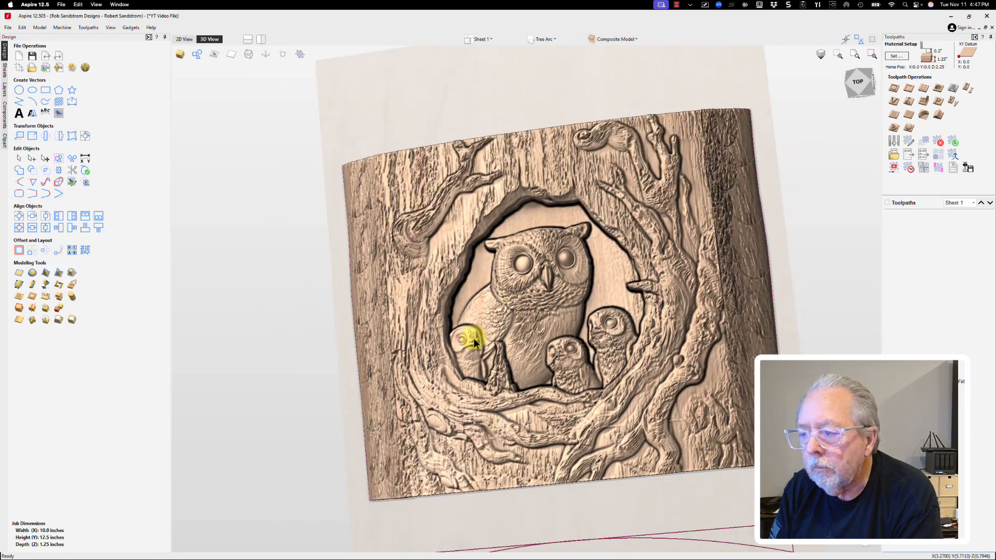
{"action": "scroll", "coordinate": [475, 338], "scroll_direction": "up", "scroll_amount": 2}
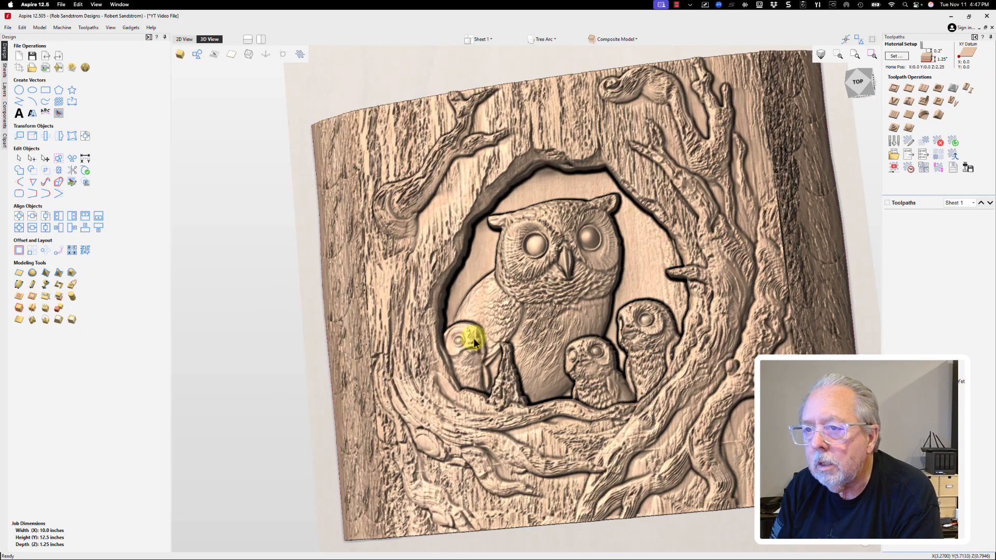
{"action": "scroll", "coordinate": [474, 338], "scroll_direction": "down", "scroll_amount": 3}
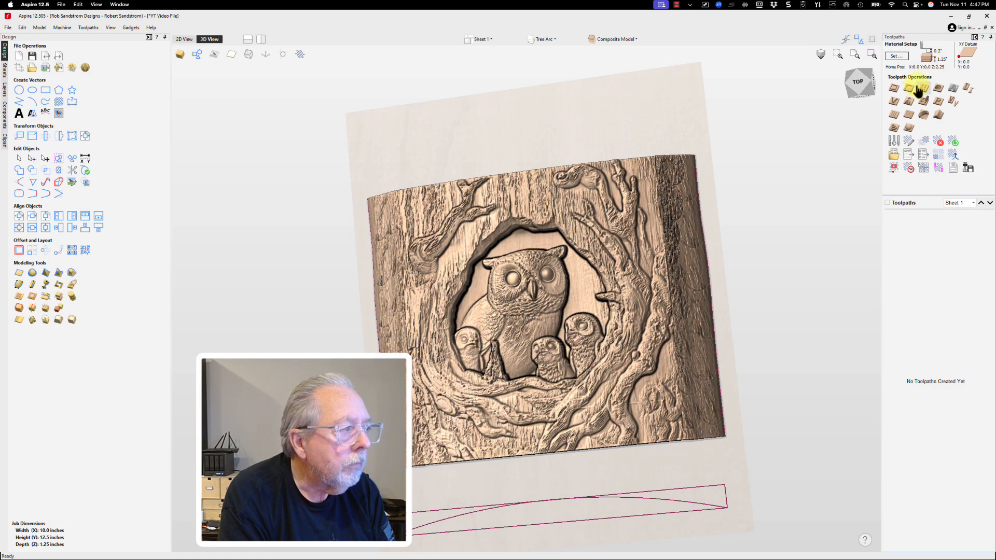
{"action": "left_click", "coordinate": [893, 128]}
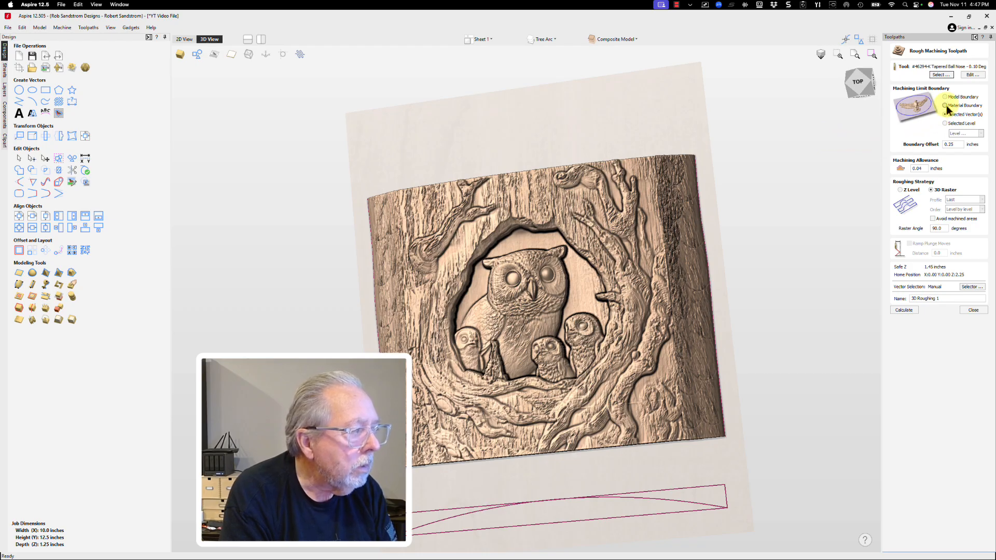
{"action": "left_click", "coordinate": [945, 97]}
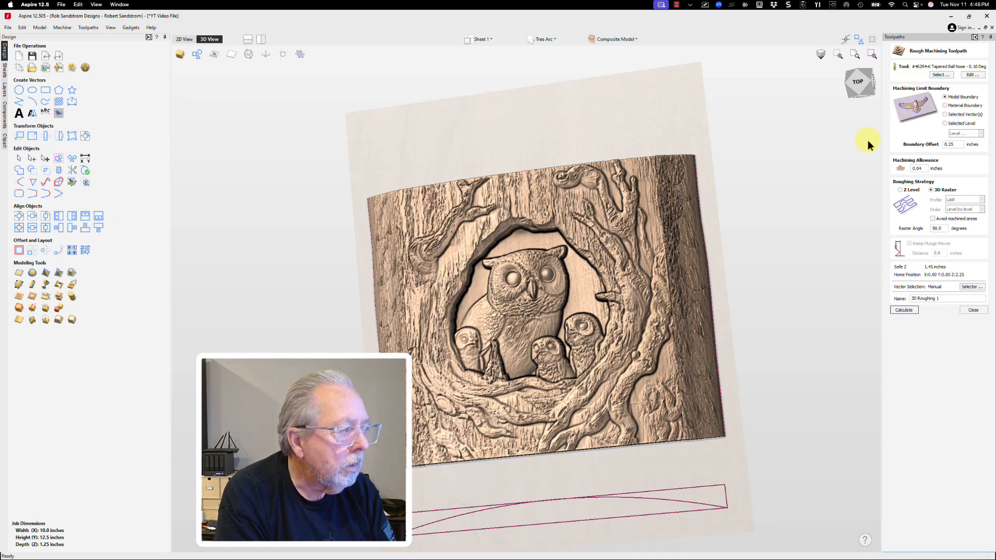
{"action": "left_click", "coordinate": [973, 76]}
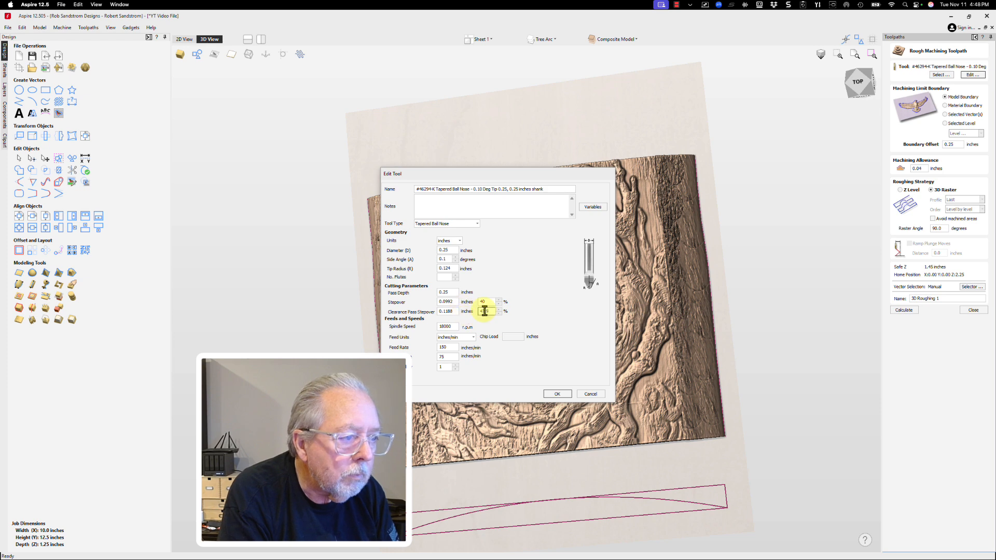
{"action": "left_click", "coordinate": [554, 394]}
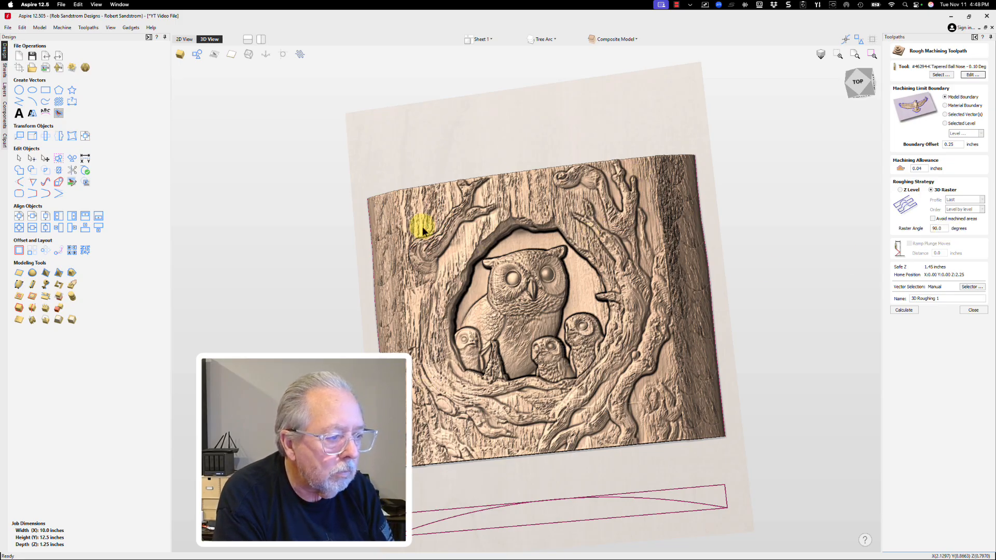
{"action": "left_click", "coordinate": [903, 310]}
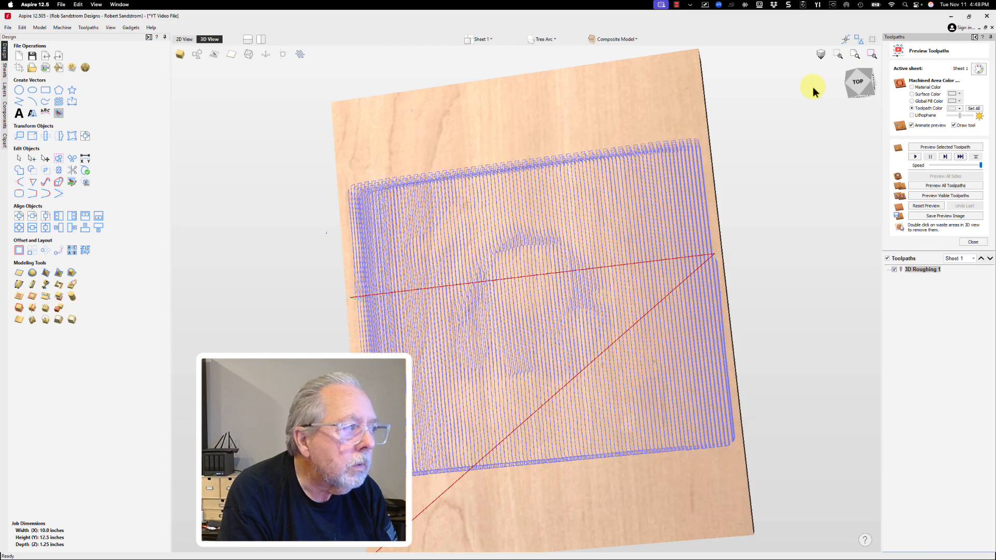
Step: Preview the 3D roughing toolpath from the top and close the preview
{"action": "left_click", "coordinate": [865, 89]}
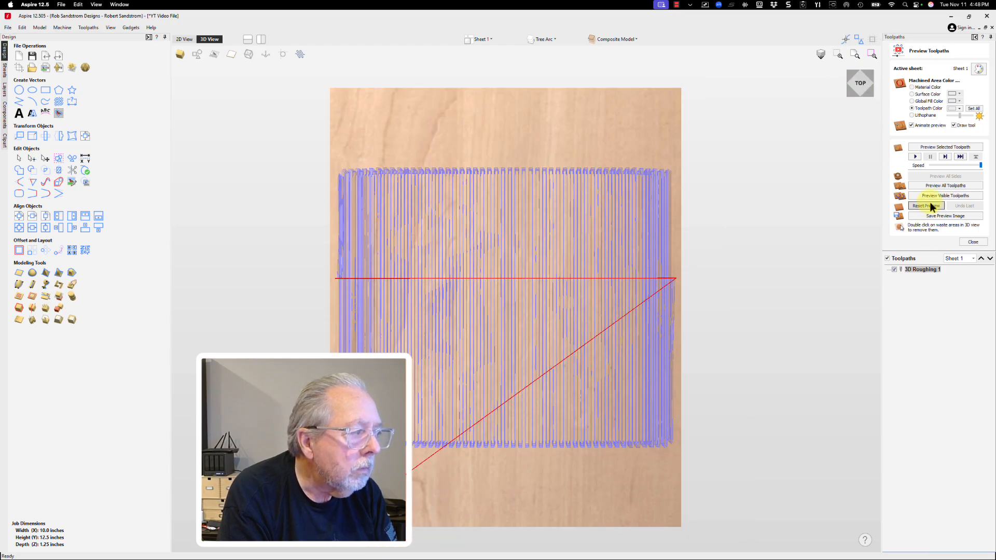
{"action": "left_click", "coordinate": [935, 196]}
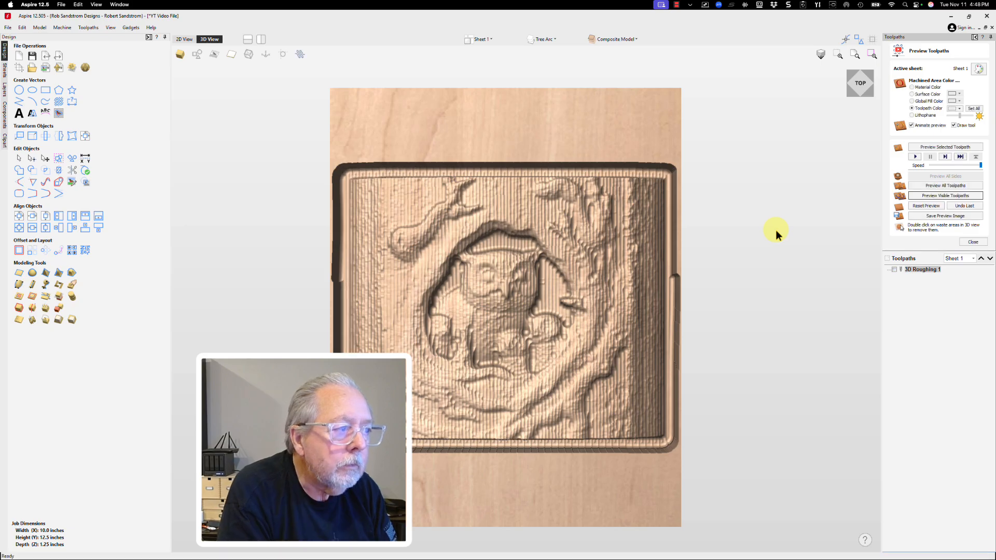
{"action": "left_click", "coordinate": [973, 243]}
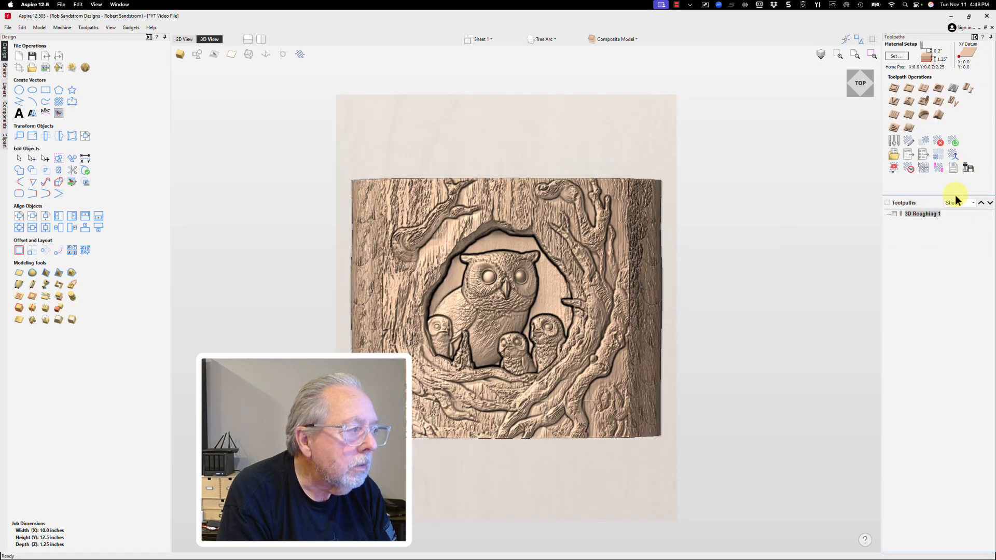
Step: Remove the 1/8" tool and calculate a raster finish toolpath within the model boundary using only the 1/16" Skinny Jenny tapered ball nose
{"action": "left_click", "coordinate": [910, 129]}
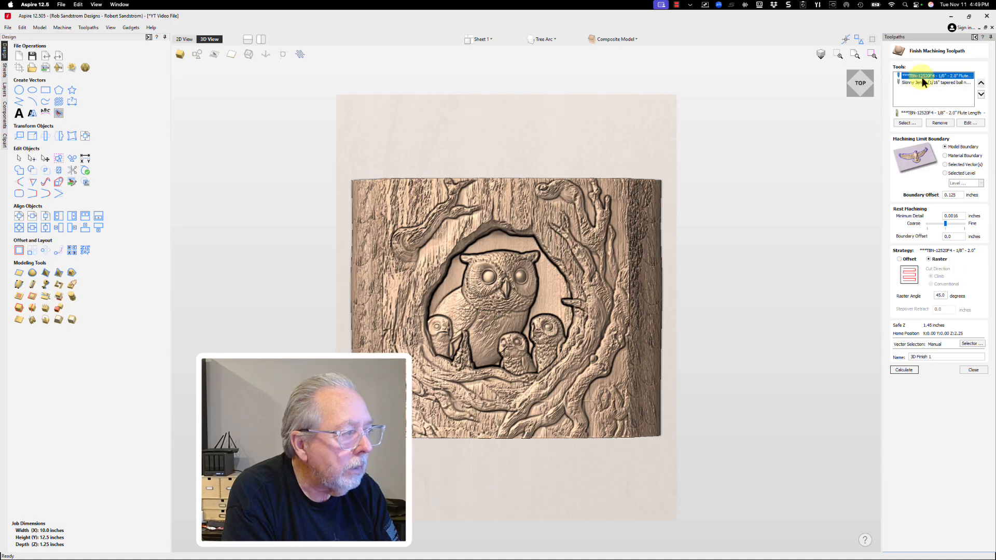
{"action": "left_click", "coordinate": [934, 123]}
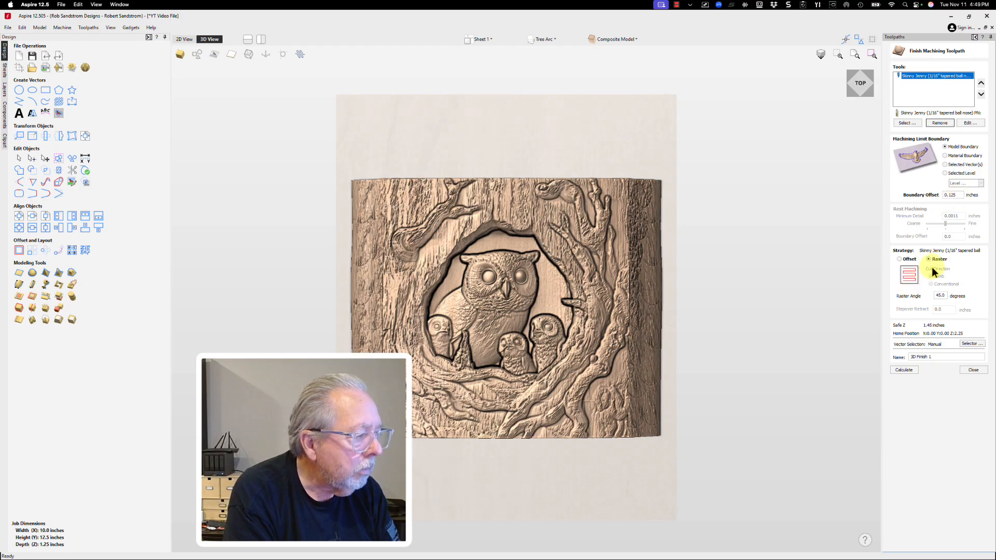
{"action": "left_click", "coordinate": [912, 372]}
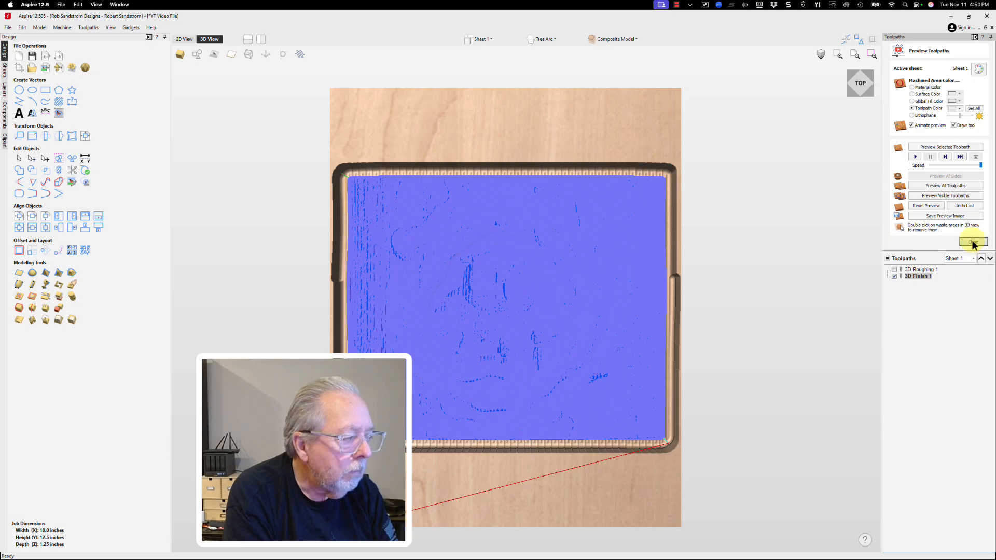
Step: Set the gap above the model to 0.02 inches in the material setup
{"action": "double_click", "coordinate": [918, 270]}
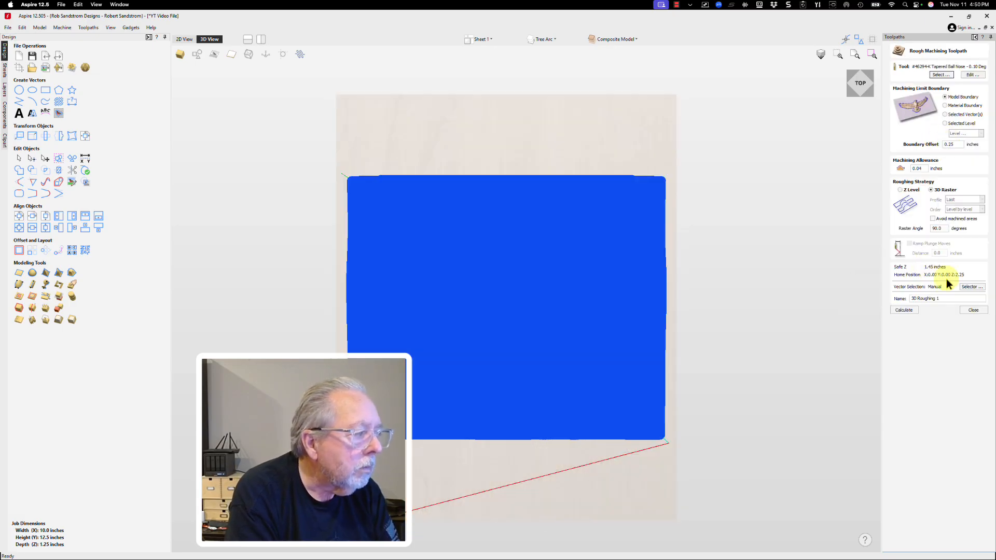
{"action": "left_click", "coordinate": [966, 311]}
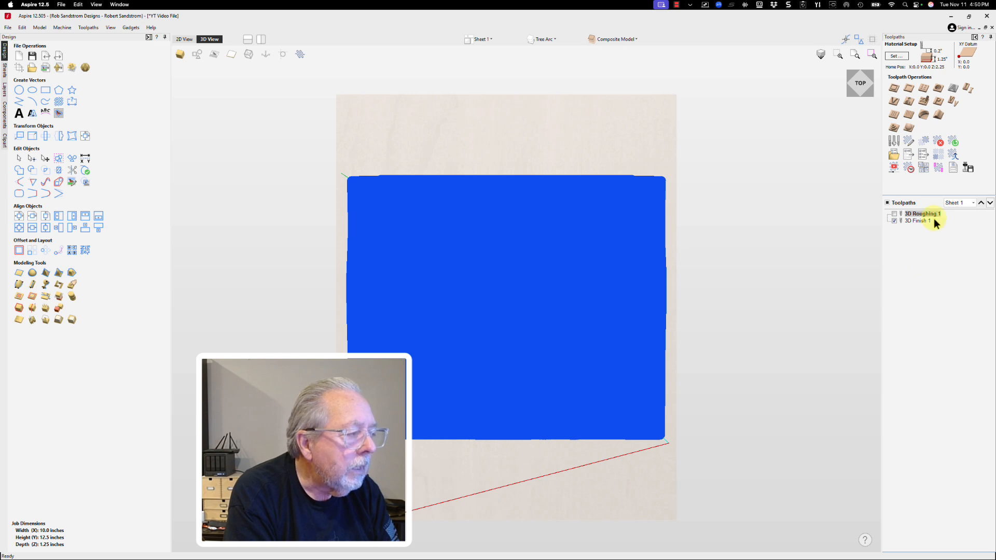
{"action": "left_click", "coordinate": [896, 56]}
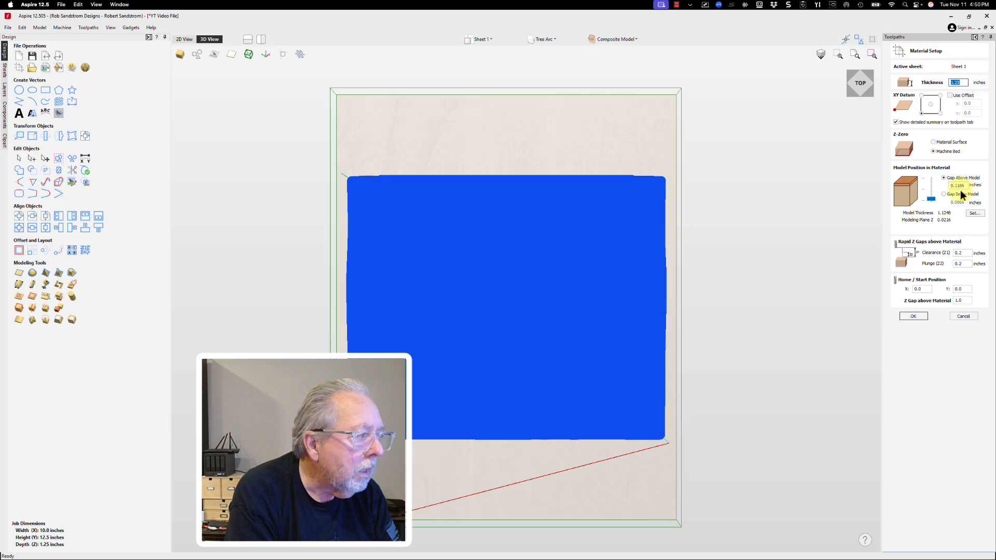
{"action": "left_click_drag", "start_coordinate": [930, 199], "coordinate": [931, 182]}
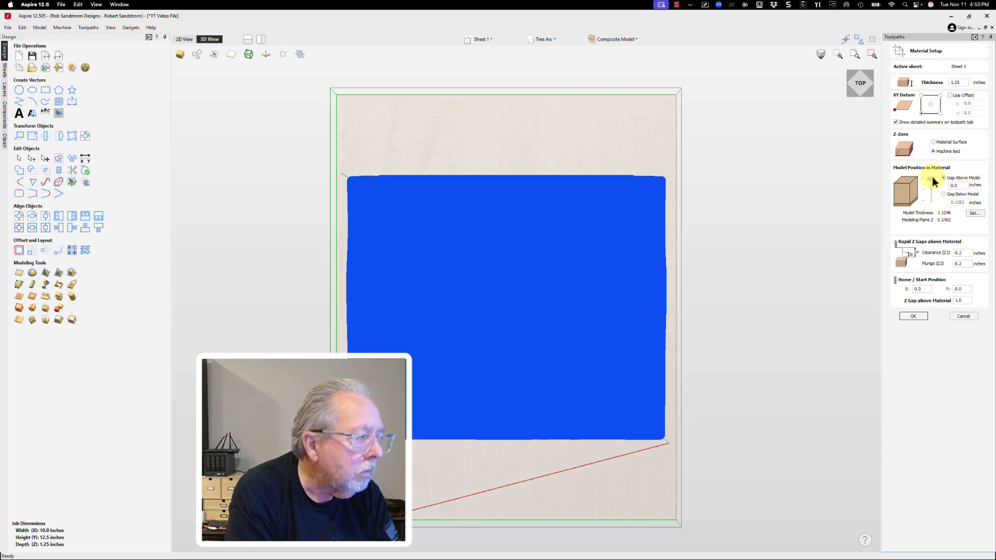
{"action": "left_click_drag", "start_coordinate": [931, 180], "coordinate": [932, 179]}
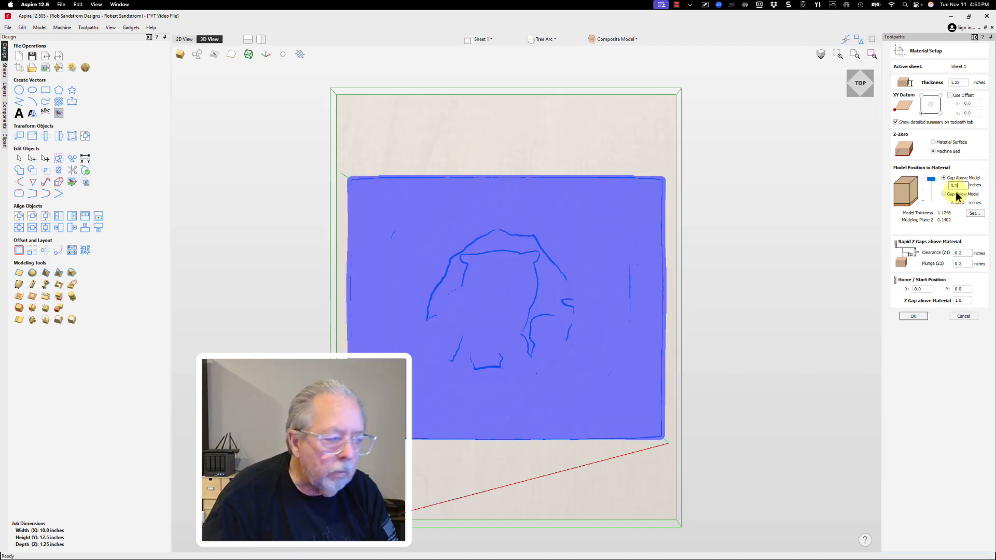
{"action": "type", "text": "2"}
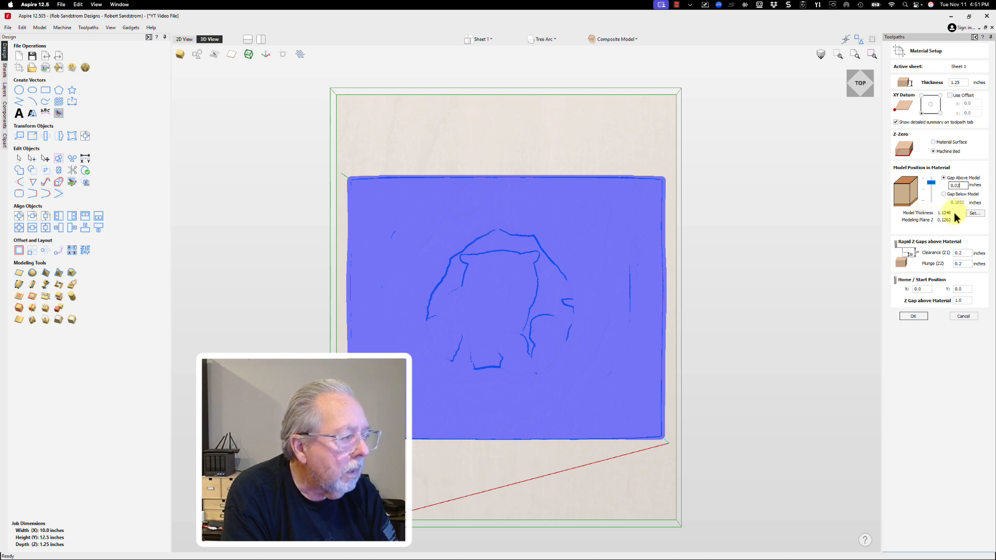
{"action": "left_click", "coordinate": [912, 316]}
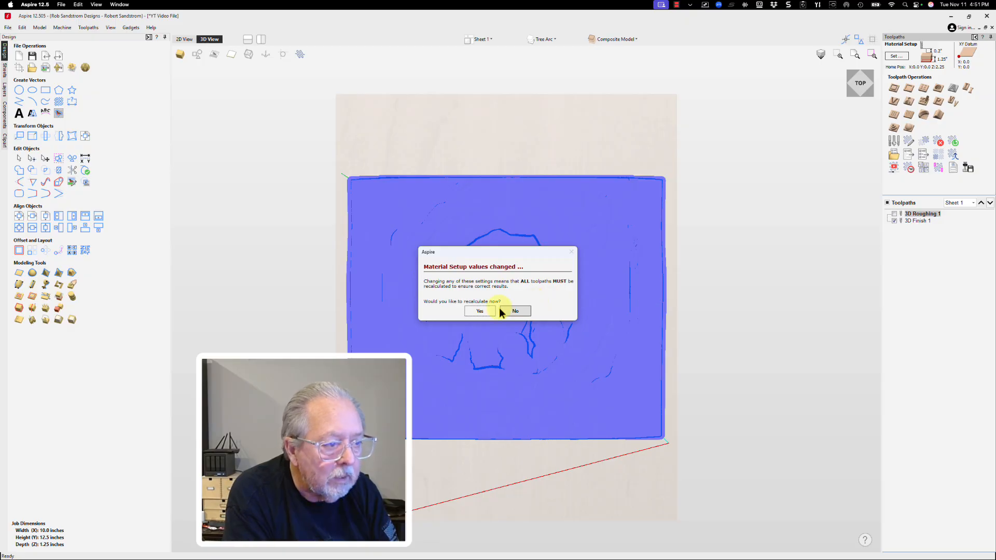
Step: Recalculate all toolpaths with the new material setup, reset the preview, preview the visible roughing and finish toolpaths, and close the preview
{"action": "left_click", "coordinate": [483, 309]}
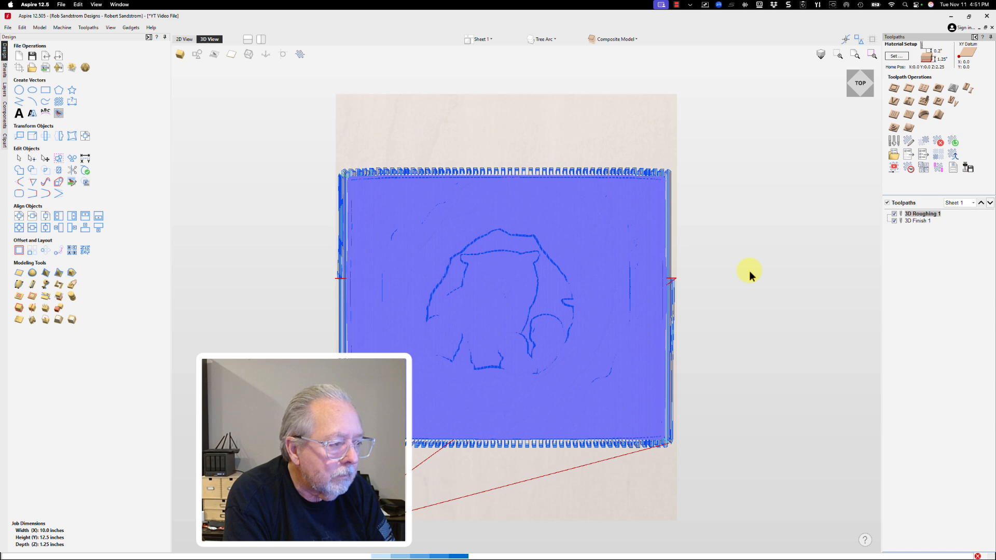
{"action": "left_click", "coordinate": [498, 294]}
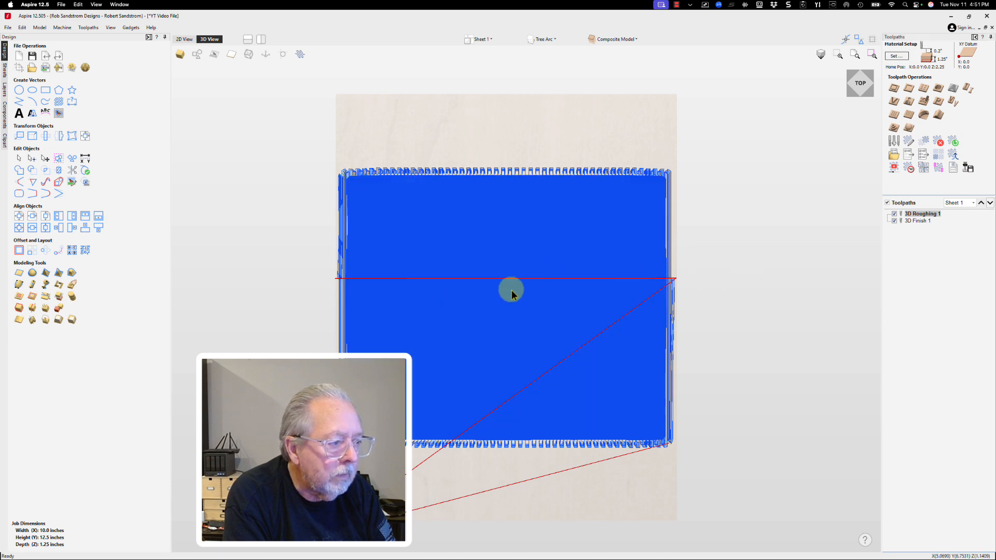
{"action": "left_click", "coordinate": [893, 168]}
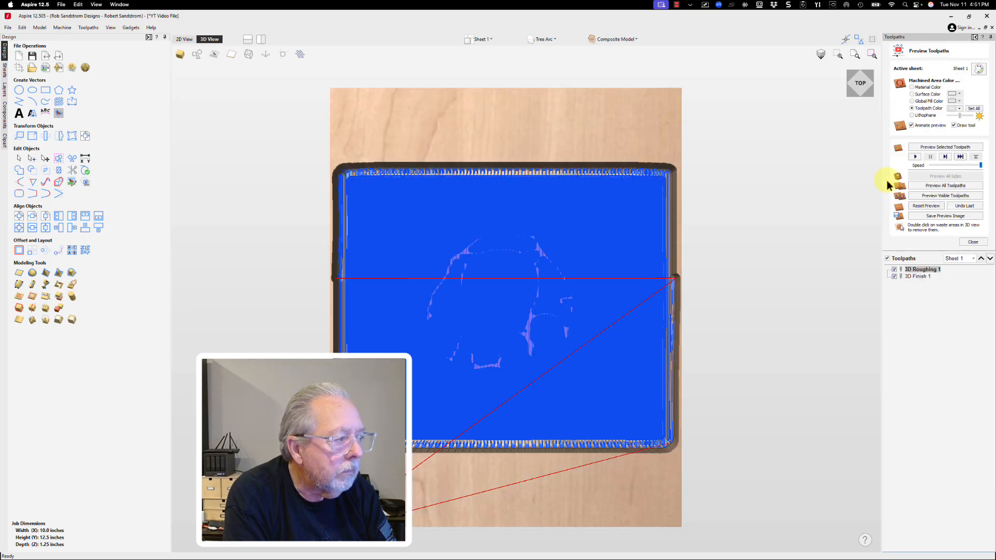
{"action": "left_click", "coordinate": [921, 204]}
{"action": "left_click", "coordinate": [915, 195]}
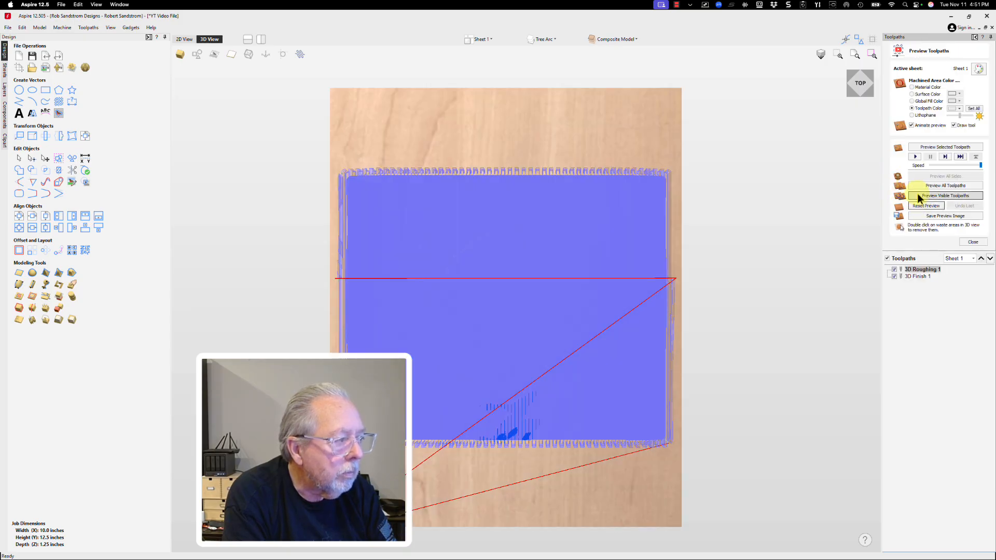
{"action": "left_click", "coordinate": [919, 196]}
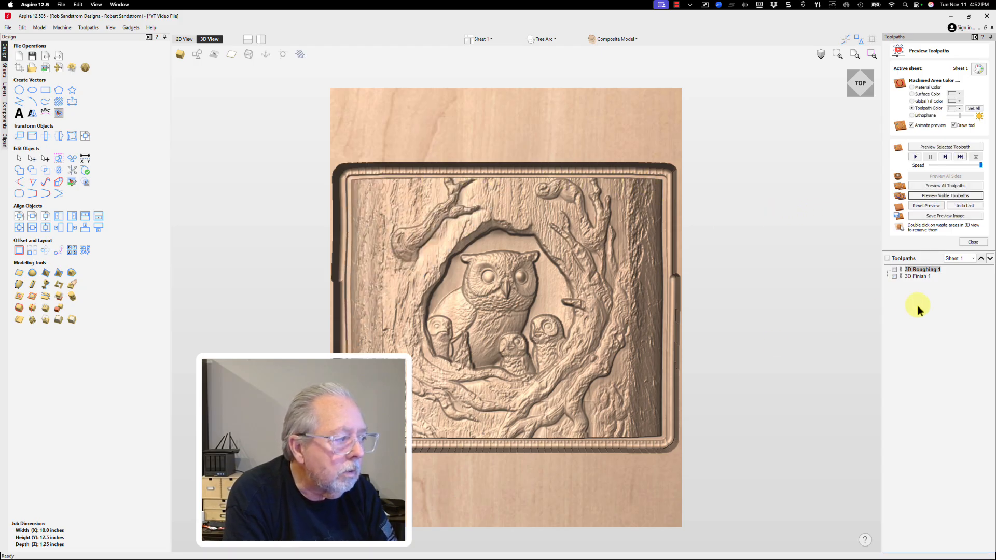
{"action": "left_click", "coordinate": [969, 243]}
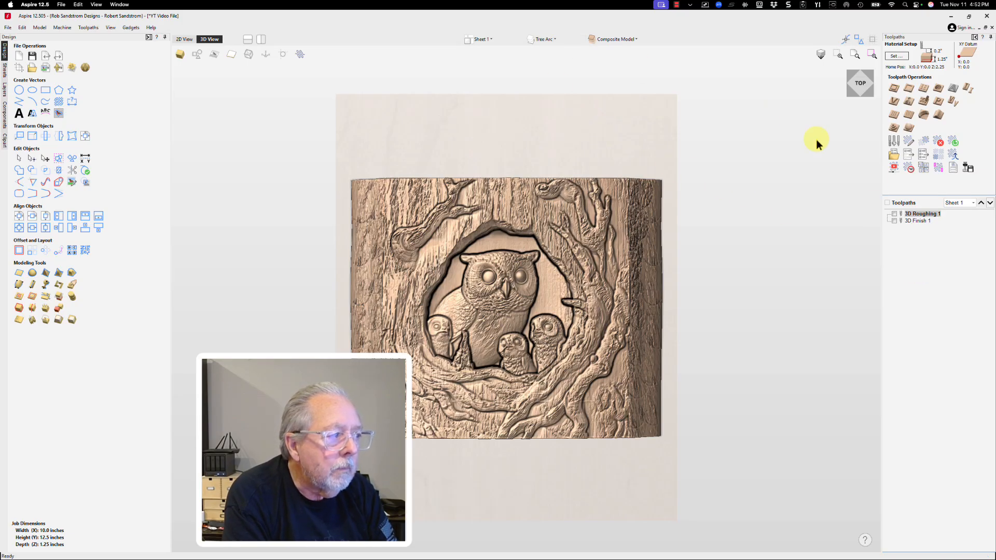
Step: Start a 2D profile toolpath with the cut depth set to z and the R.I.P. 1/4" spiral downcut flat end mill as tool
{"action": "left_click", "coordinate": [894, 89]}
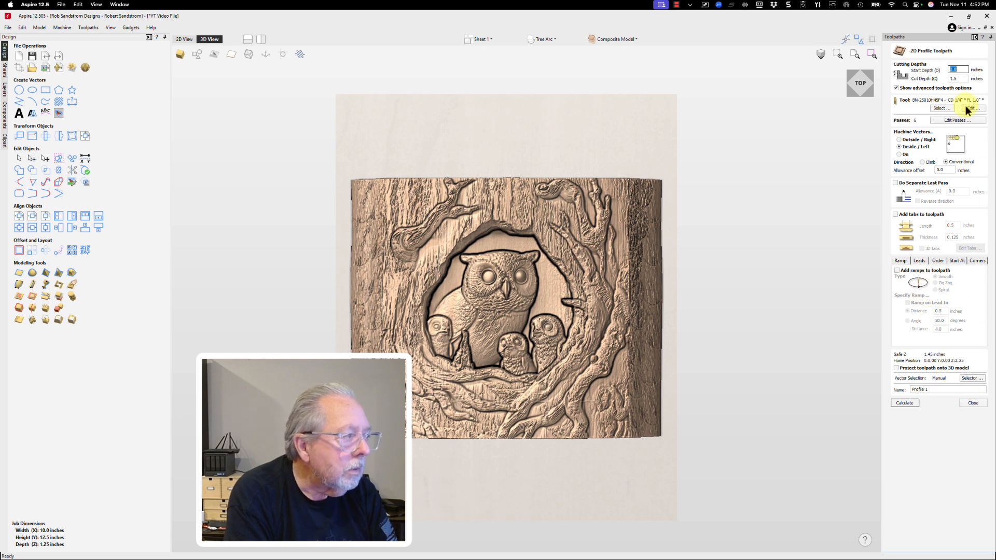
{"action": "left_click_drag", "start_coordinate": [963, 79], "coordinate": [925, 81]}
{"action": "type", "text": "z"}
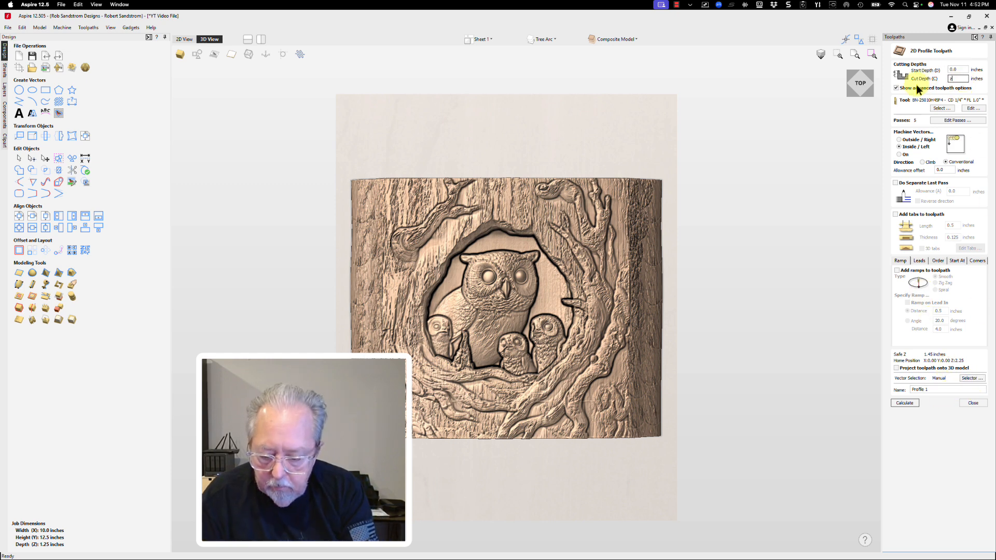
{"action": "key", "text": "Tab"}
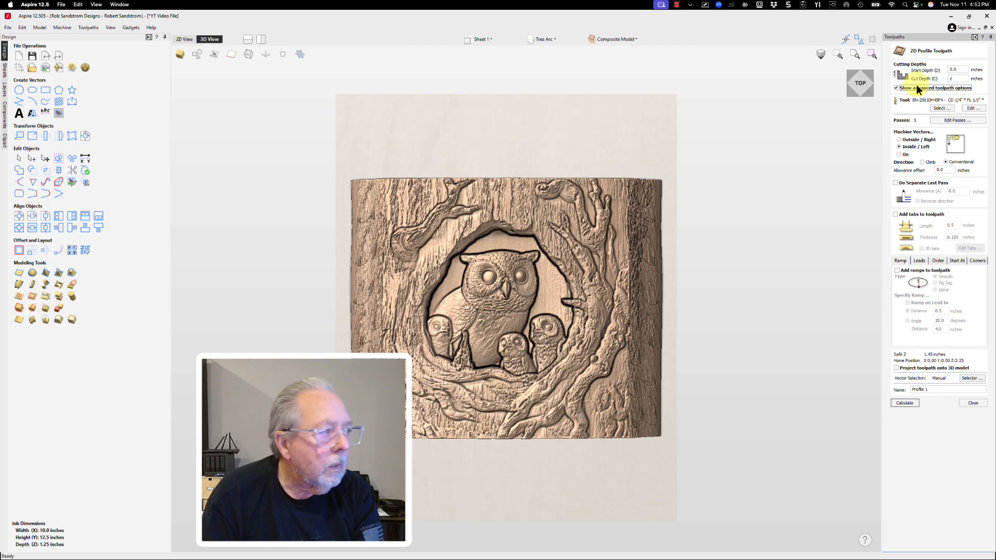
{"action": "left_click", "coordinate": [939, 109]}
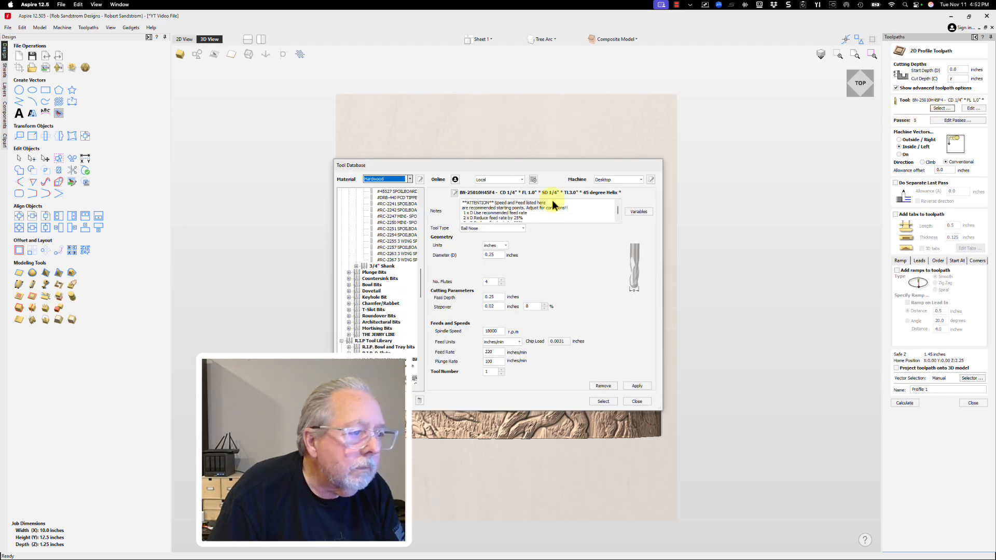
{"action": "mouse_move", "coordinate": [420, 286]}
{"action": "left_mouse_down"}
{"action": "mouse_move", "coordinate": [419, 247]}
{"action": "mouse_move", "coordinate": [419, 296]}
{"action": "left_mouse_up"}
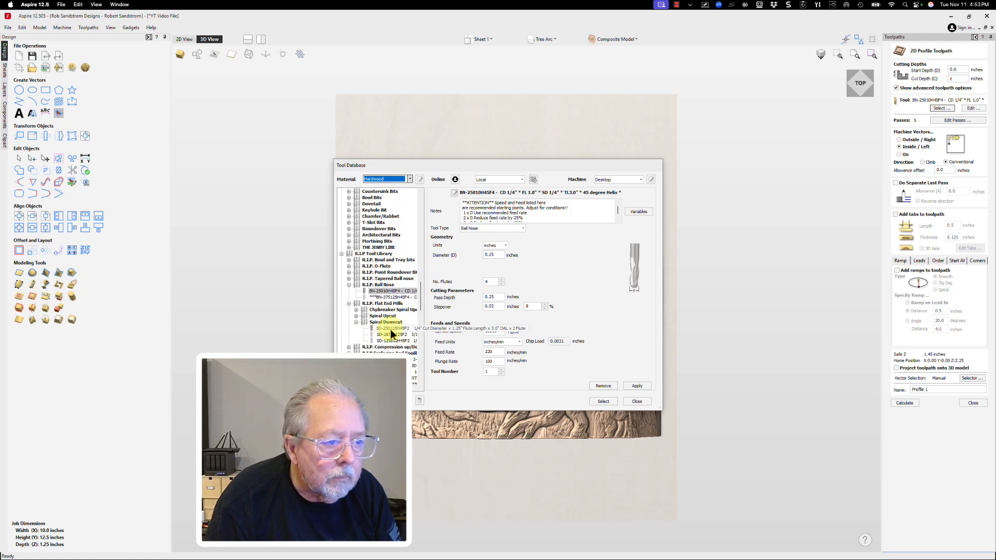
{"action": "left_click", "coordinate": [391, 329]}
{"action": "left_click", "coordinate": [606, 401]}
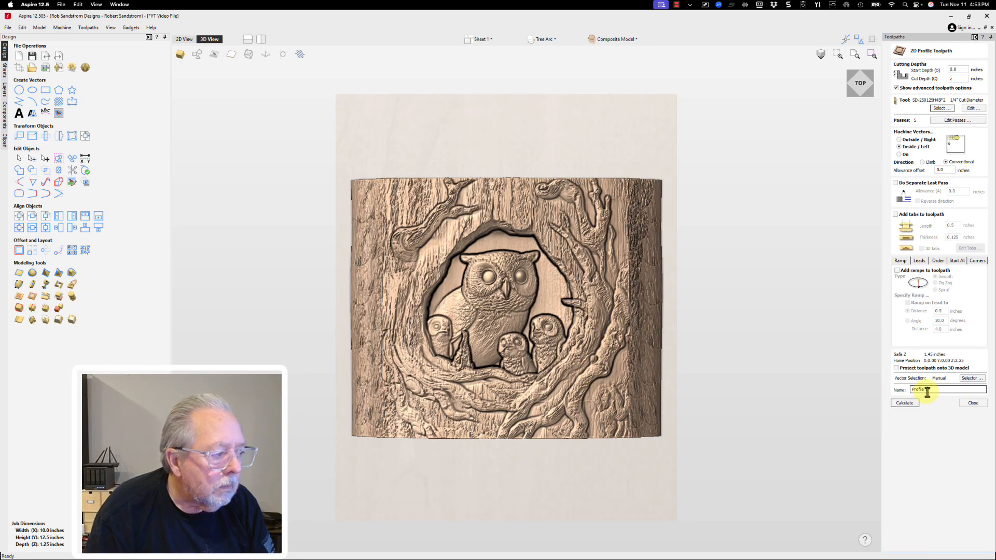
Step: Name the toolpath Cutout Profile, machine outside the vectors, and enable a separate last pass
{"action": "left_click_drag", "start_coordinate": [927, 389], "coordinate": [876, 386]}
{"action": "type", "text": "Cutout "}
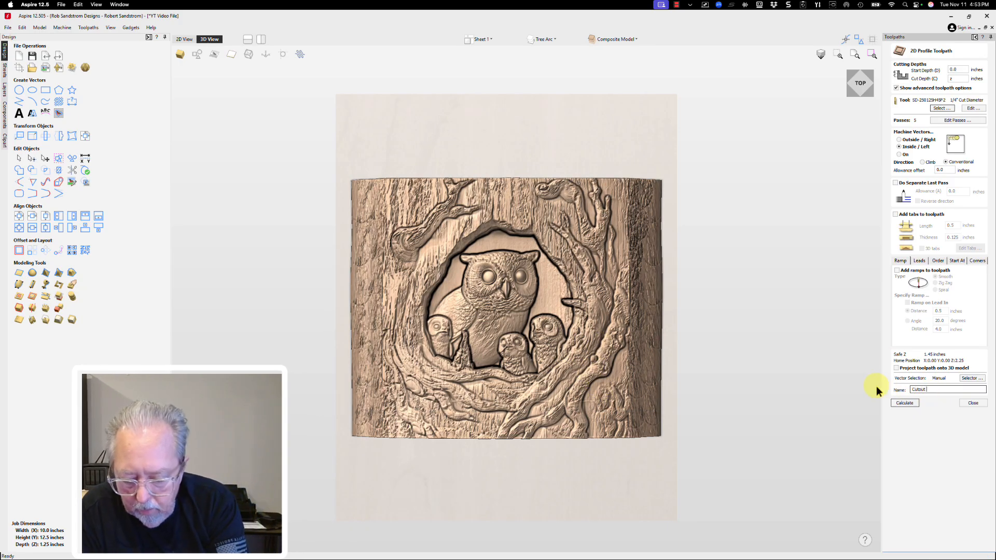
{"action": "type", "text": "Profile"}
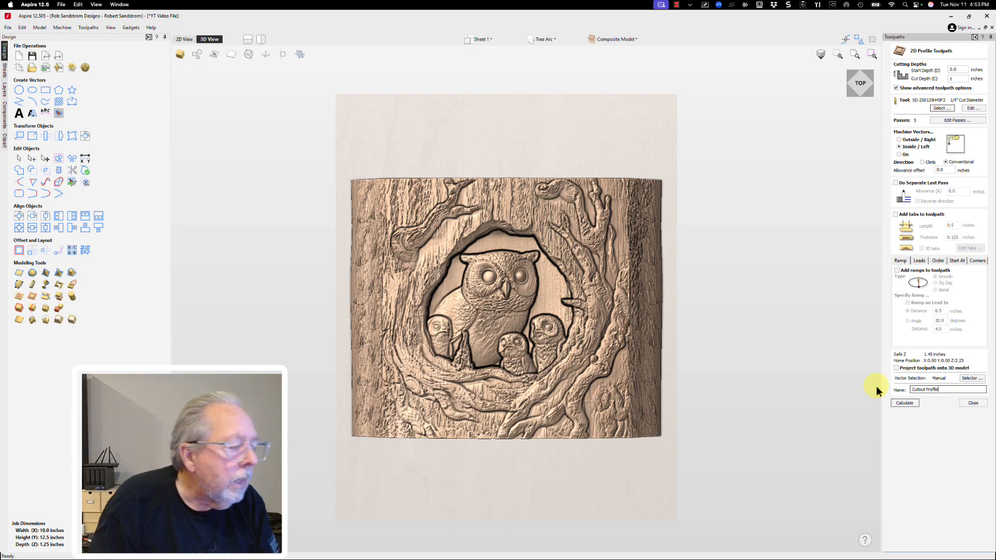
{"action": "left_click", "coordinate": [900, 139]}
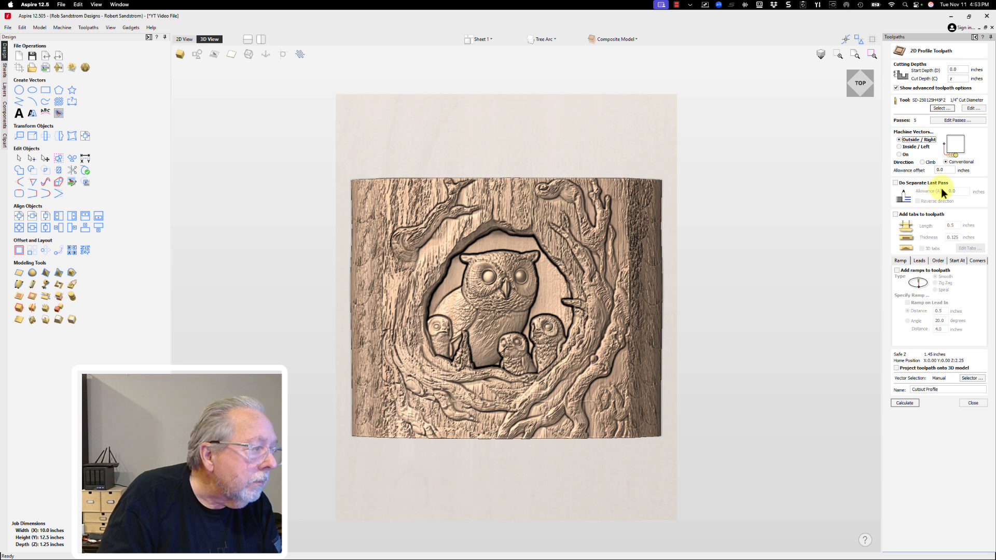
{"action": "left_click", "coordinate": [895, 183]}
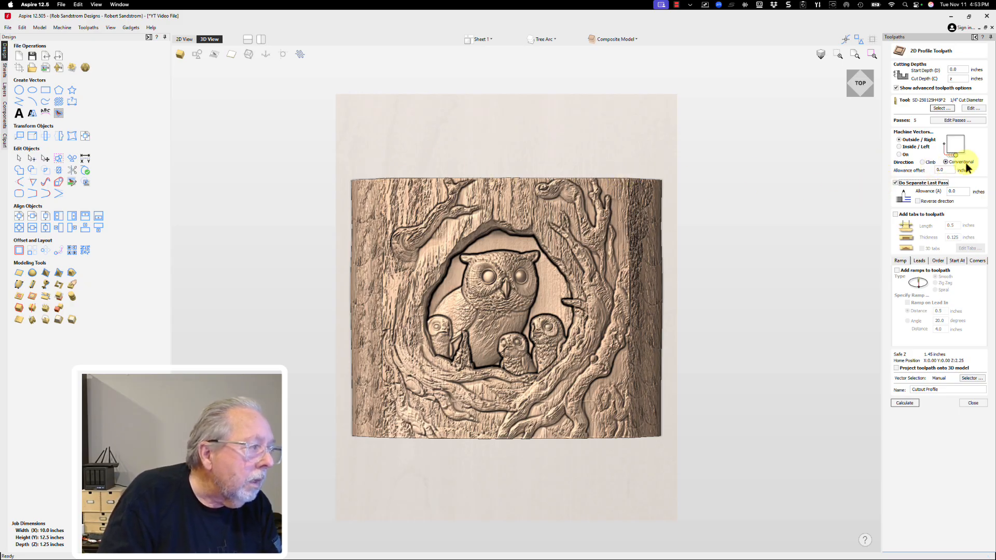
Step: Set the number of passes for the cutout profile to 3
{"action": "left_click", "coordinate": [941, 121]}
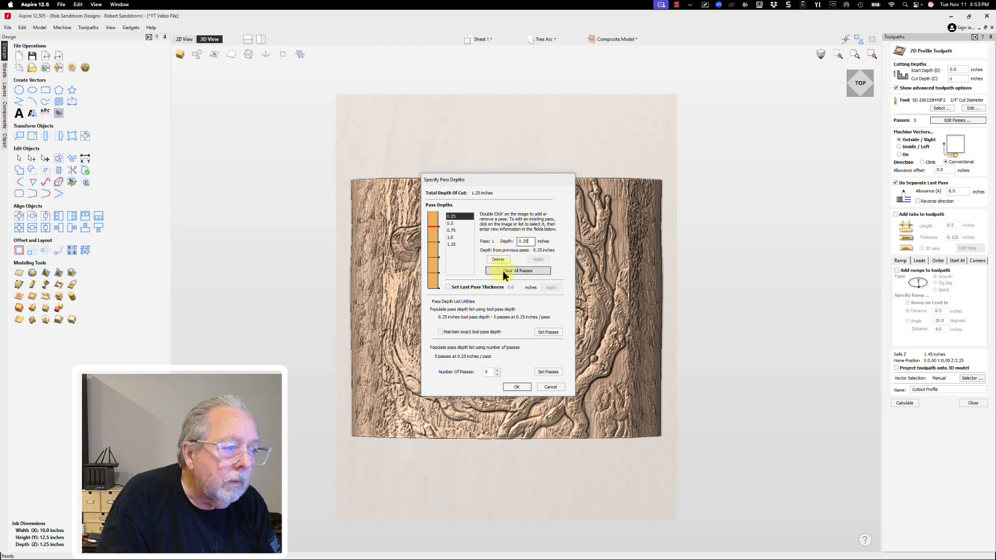
{"action": "left_click", "coordinate": [498, 374]}
{"action": "left_click", "coordinate": [498, 375]}
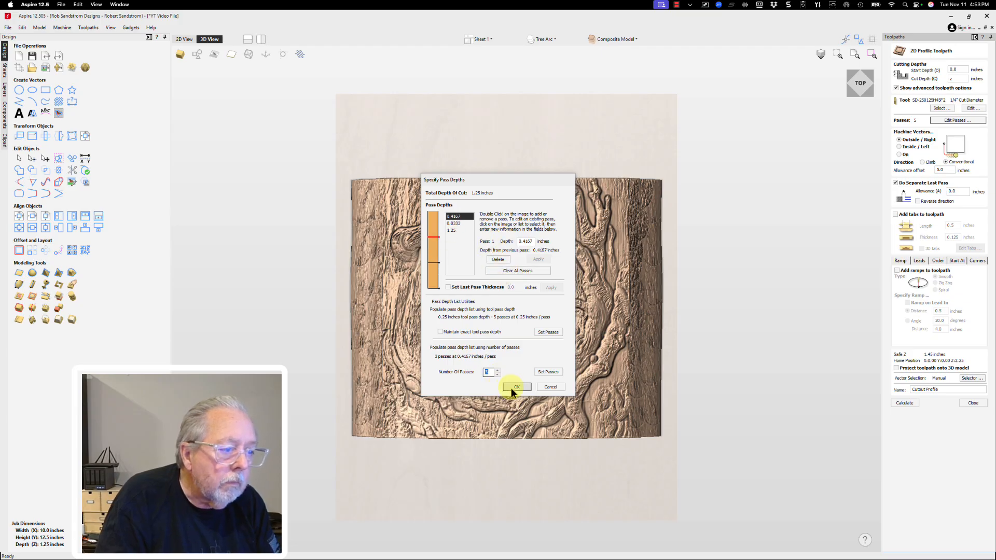
{"action": "left_click", "coordinate": [513, 387]}
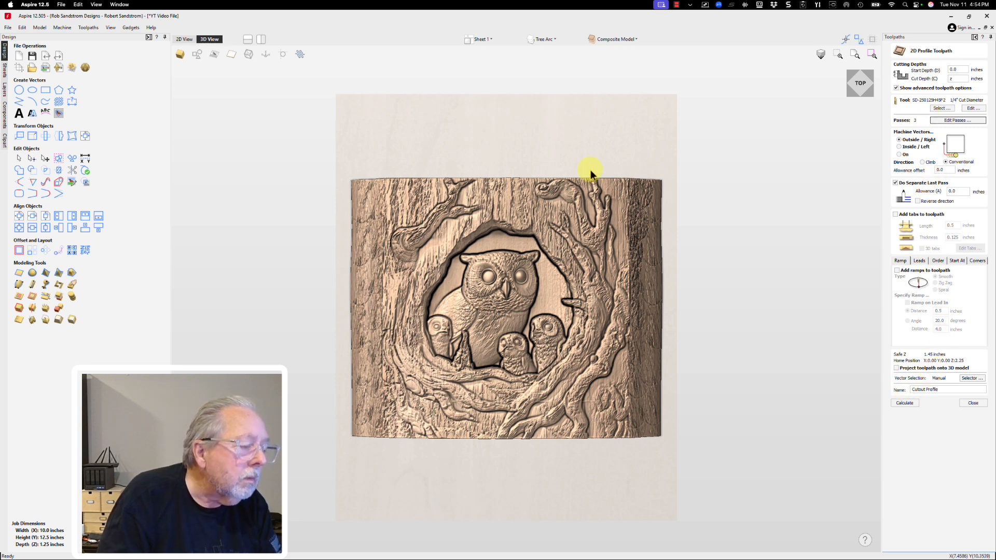
Step: Set the number of passes for the cutout profile to 4
{"action": "left_click", "coordinate": [945, 121]}
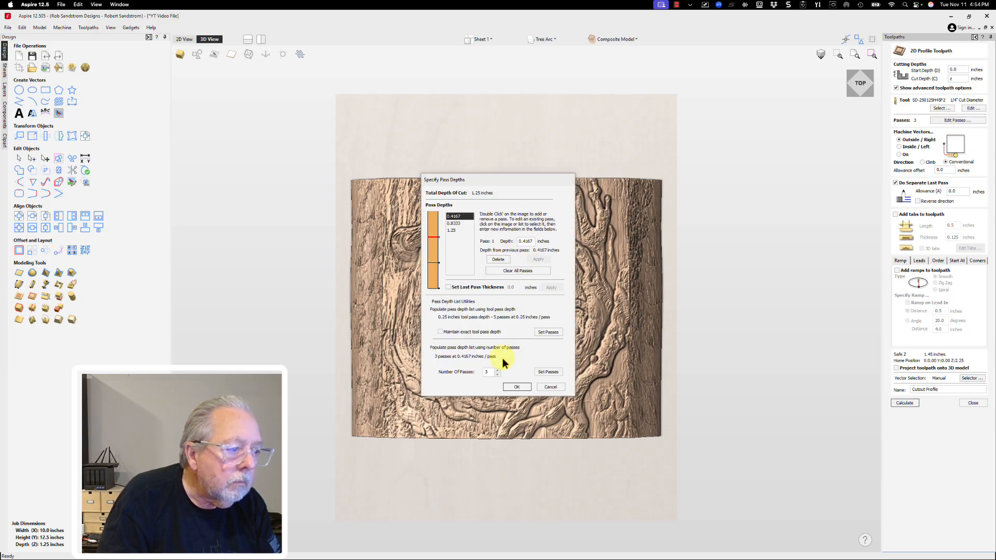
{"action": "left_click", "coordinate": [497, 371]}
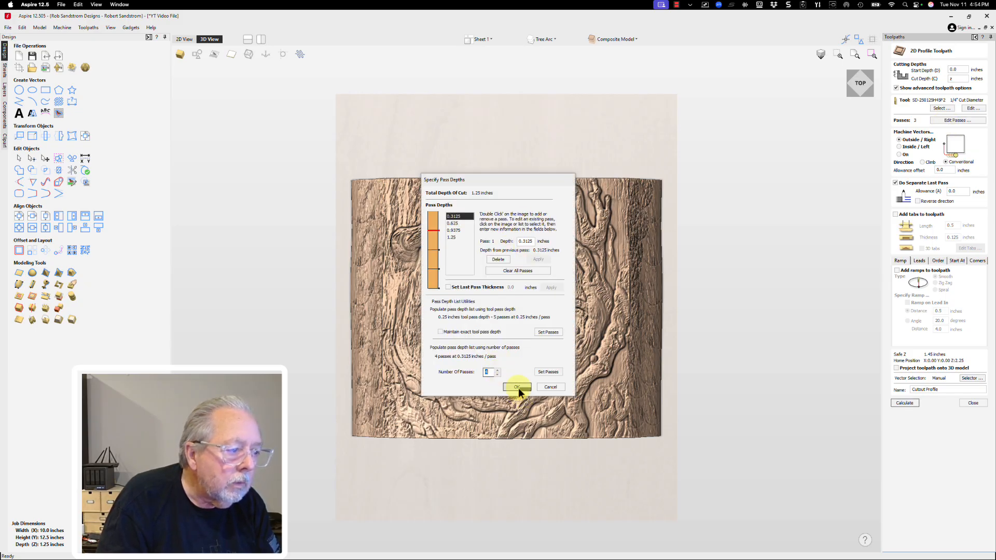
{"action": "left_click", "coordinate": [517, 387]}
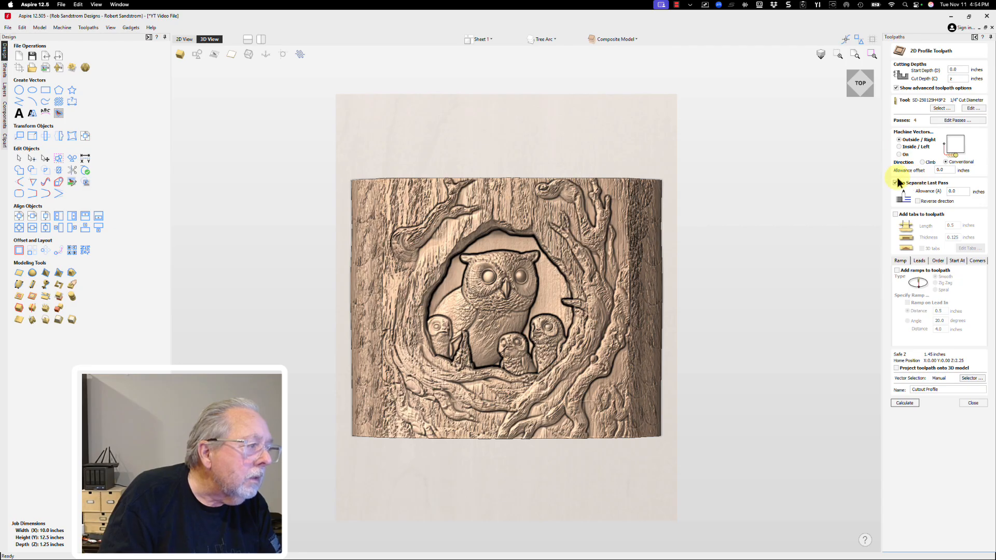
Step: Enable tabs on the cutout profile and try to edit their placement on the model
{"action": "left_click", "coordinate": [896, 215]}
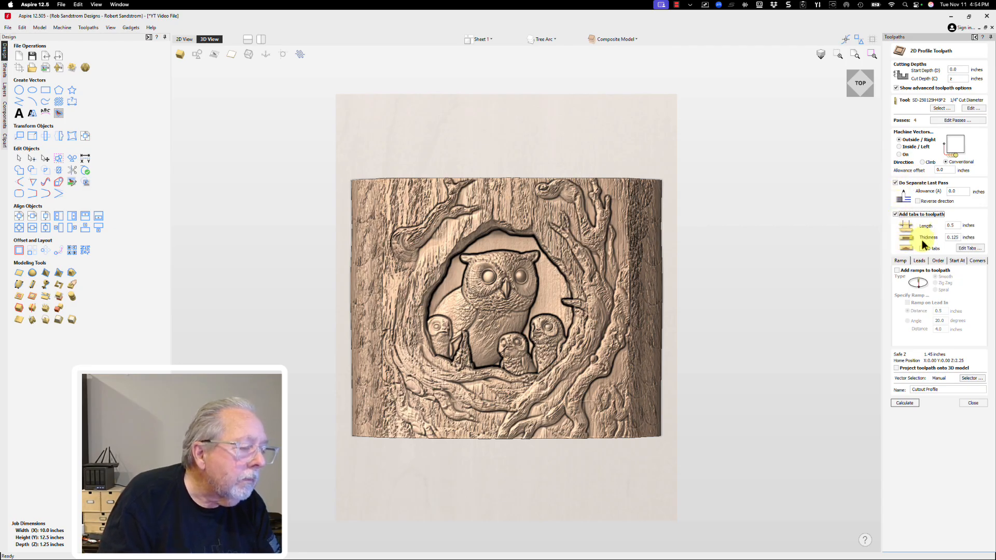
{"action": "left_click", "coordinate": [963, 248]}
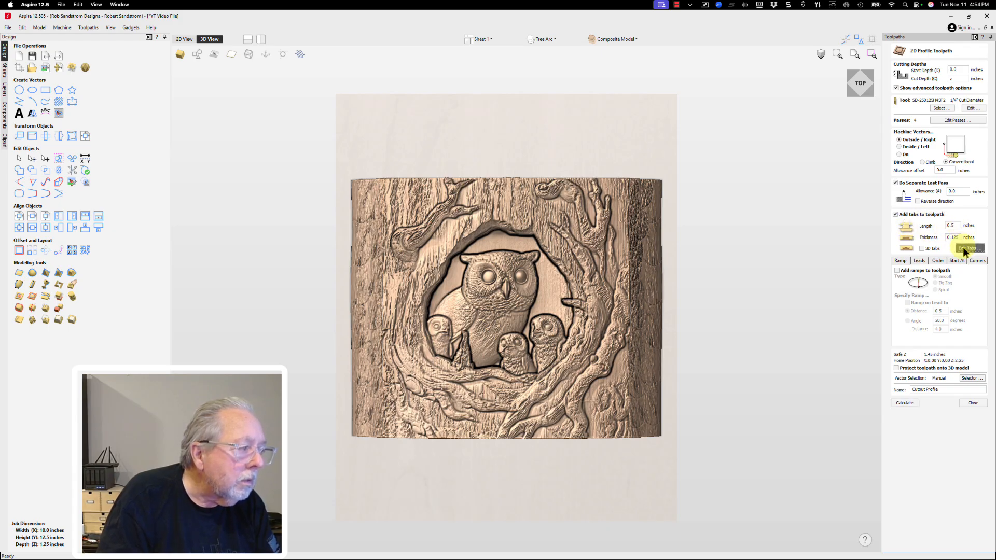
{"action": "left_click", "coordinate": [490, 306]}
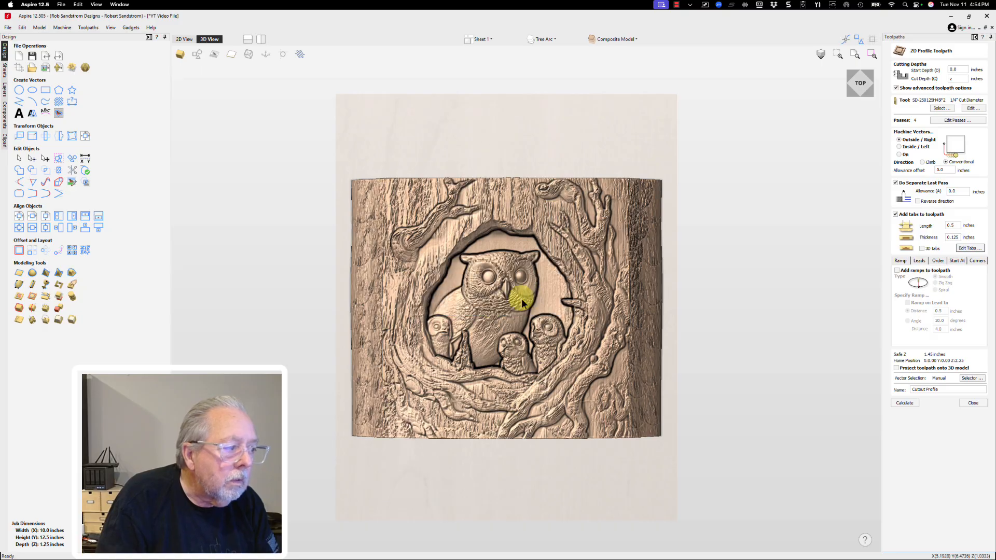
Step: Set the toolpath's vector selector to pick all closed vectors and close it
{"action": "left_click", "coordinate": [965, 379]}
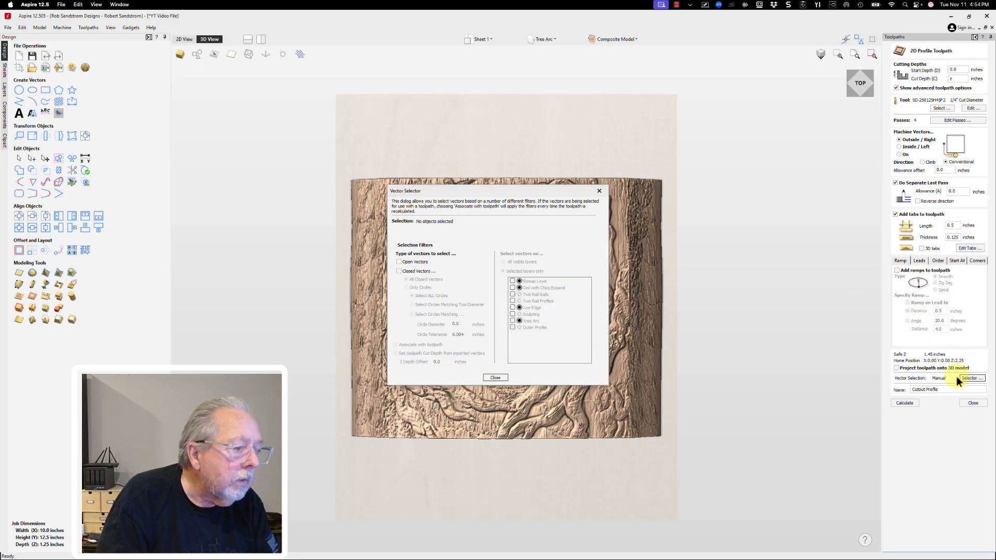
{"action": "left_click", "coordinate": [399, 272]}
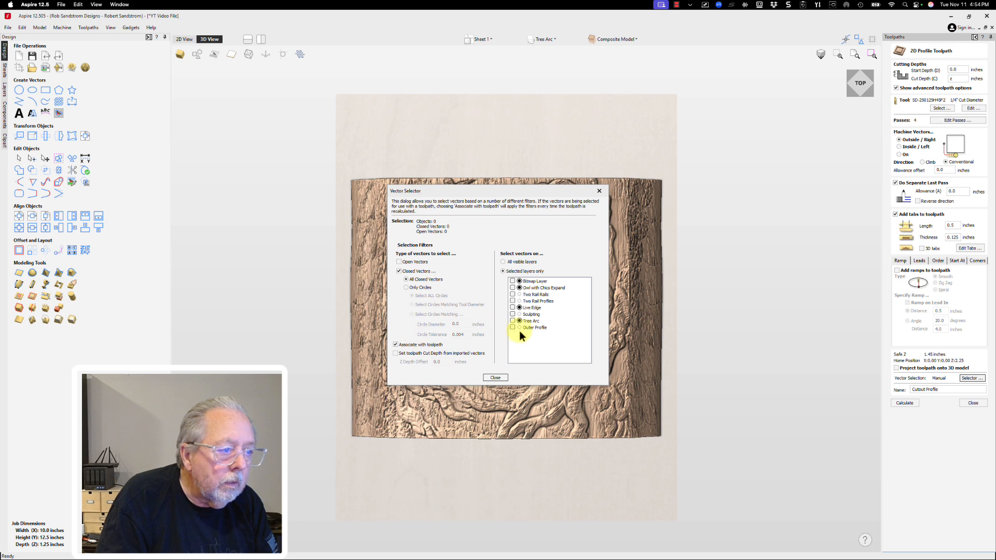
{"action": "left_click", "coordinate": [495, 378]}
{"action": "left_click", "coordinate": [505, 301]}
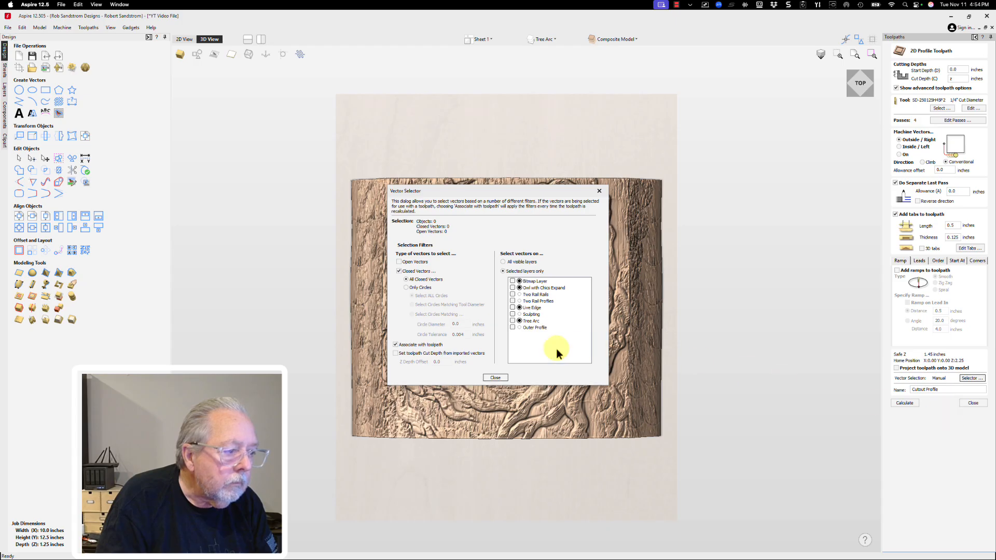
{"action": "left_click", "coordinate": [494, 378]}
{"action": "left_click", "coordinate": [493, 301]}
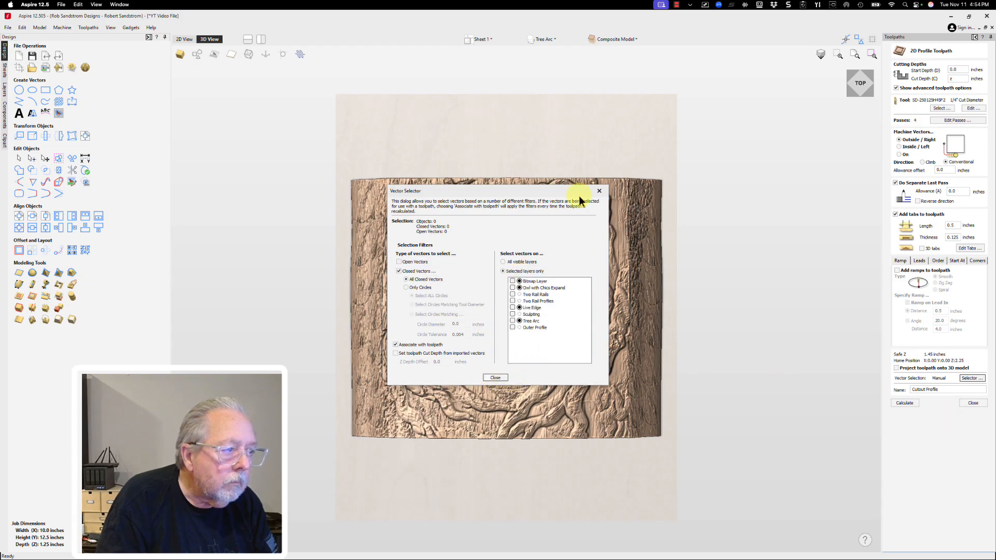
{"action": "left_click", "coordinate": [599, 191]}
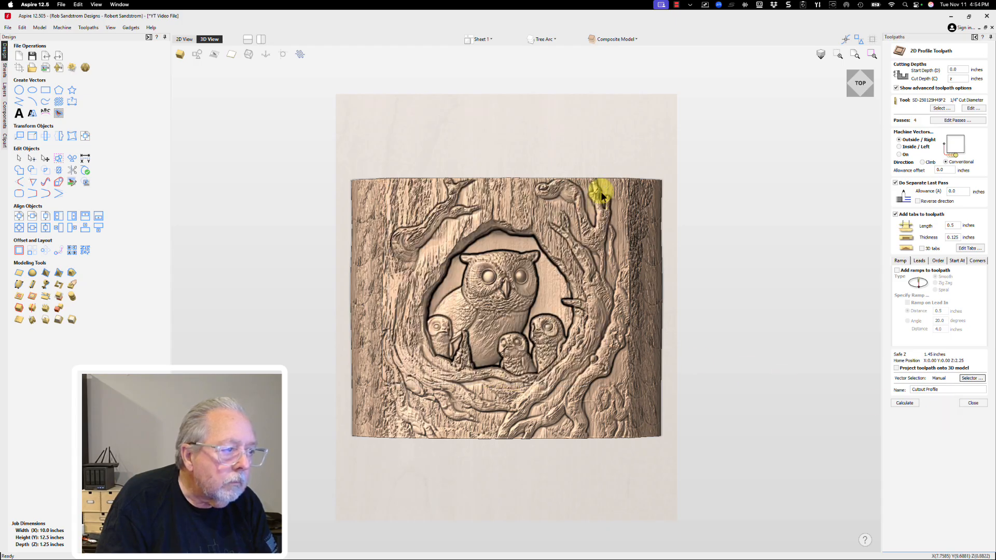
Step: Make the Outer Profile layer visible and select its closed vectors as the cutout toolpath's geometry
{"action": "left_click", "coordinate": [543, 40]}
{"action": "left_click", "coordinate": [541, 107]}
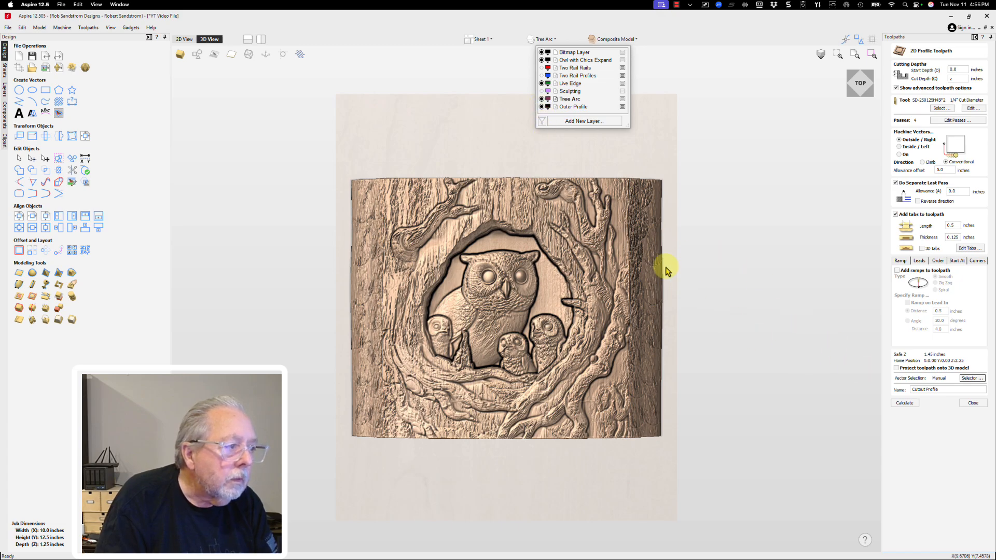
{"action": "left_click", "coordinate": [970, 379]}
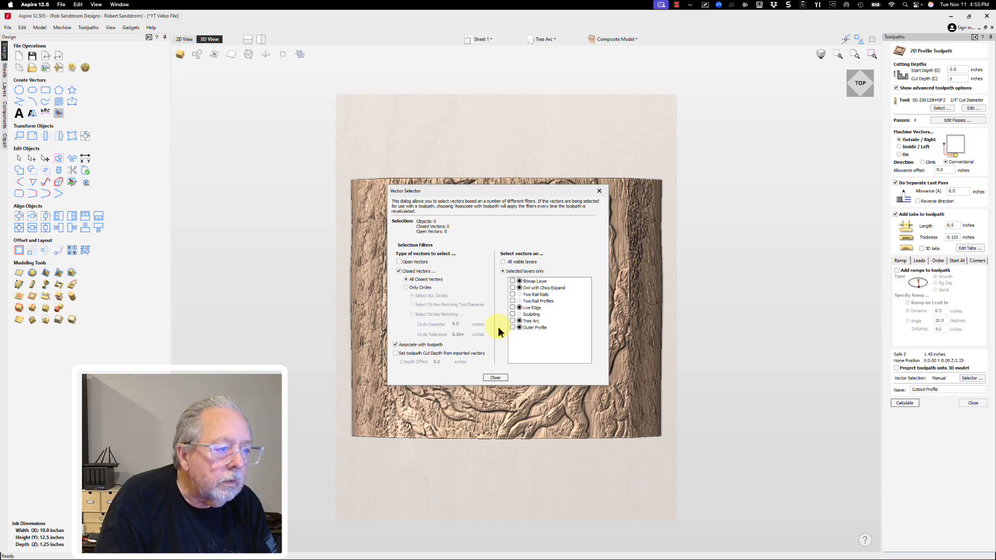
{"action": "left_click", "coordinate": [513, 327]}
{"action": "left_click", "coordinate": [495, 377]}
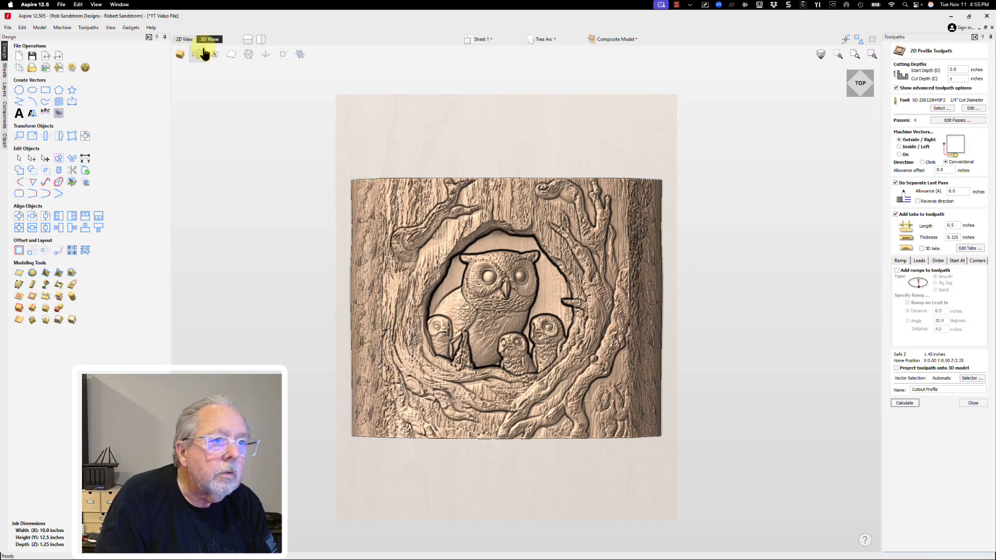
Step: Automatically add a constant number of 4 tabs to the outer profile vector in the 2D view
{"action": "left_click", "coordinate": [185, 39]}
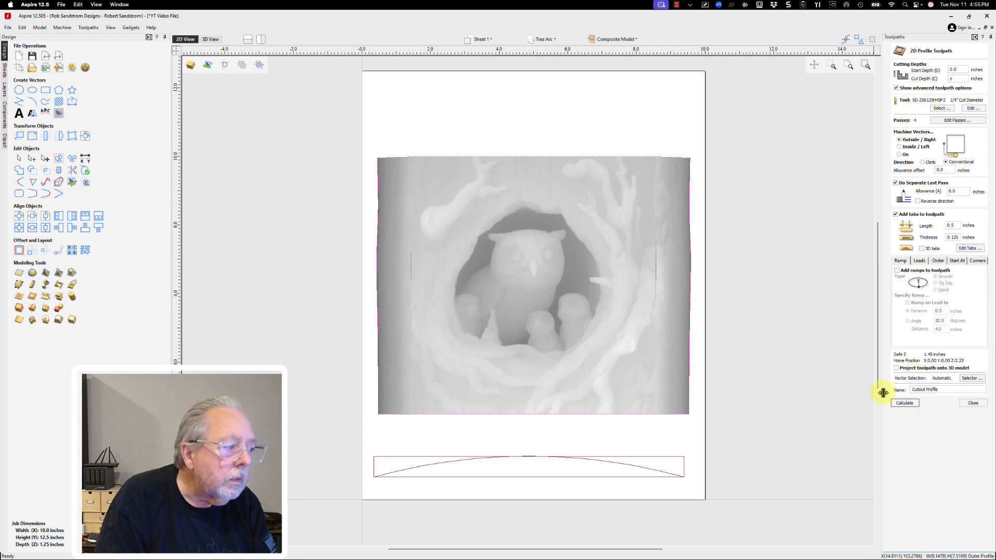
{"action": "left_click", "coordinate": [968, 249]}
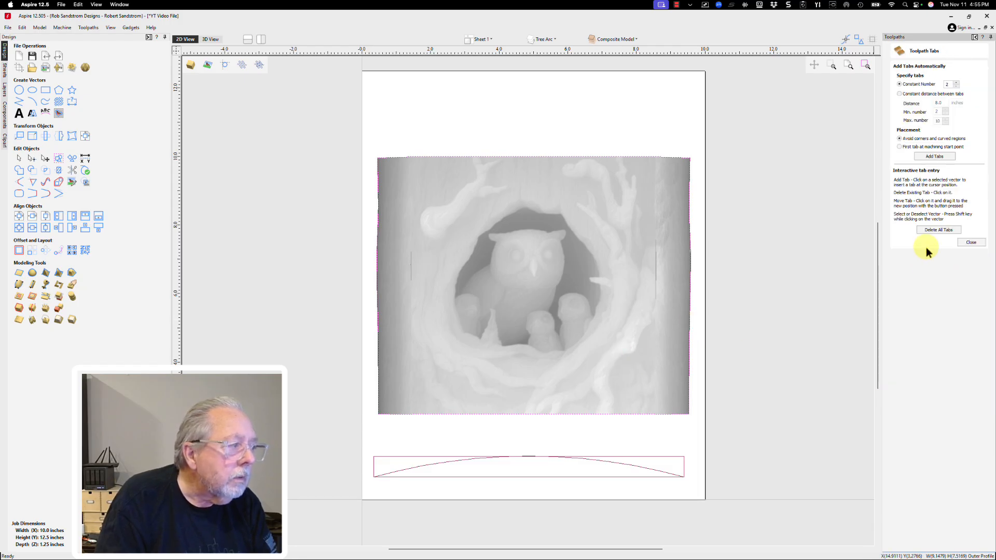
{"action": "left_click", "coordinate": [958, 82]}
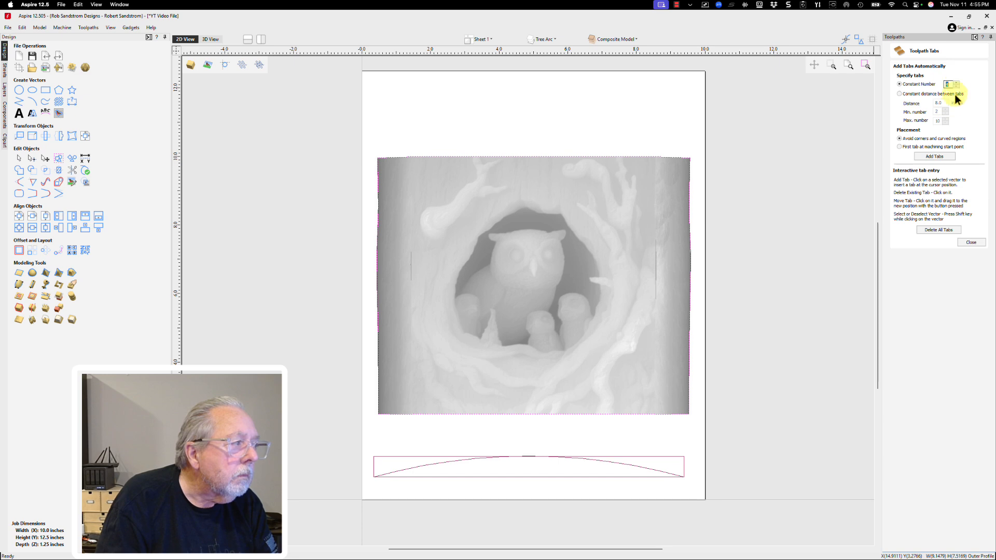
{"action": "left_click", "coordinate": [951, 157]}
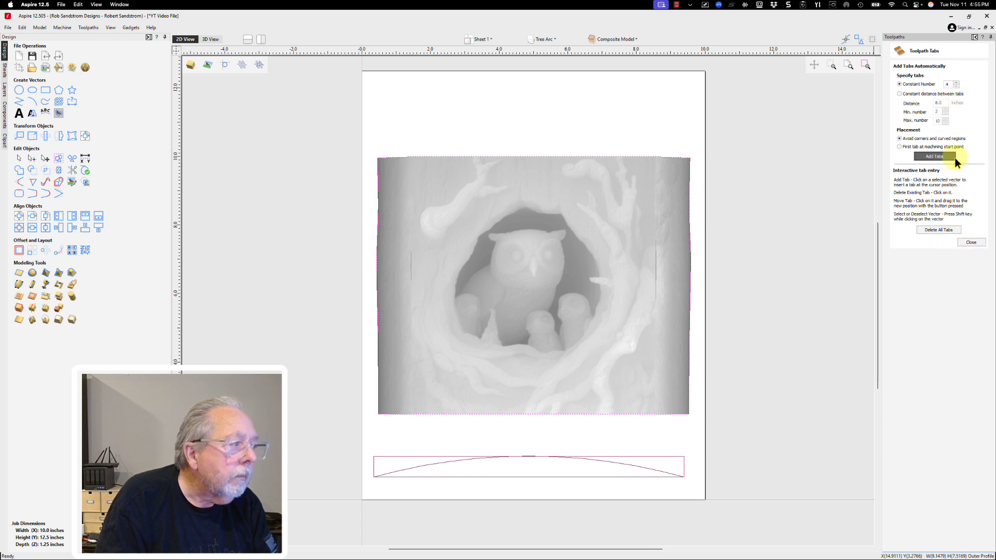
Step: Rearrange the tabs into two along the outline's upper edge and two along its lower edge, removing those on the sides
{"action": "left_click", "coordinate": [450, 157]}
{"action": "left_click_drag", "start_coordinate": [526, 157], "coordinate": [644, 156]}
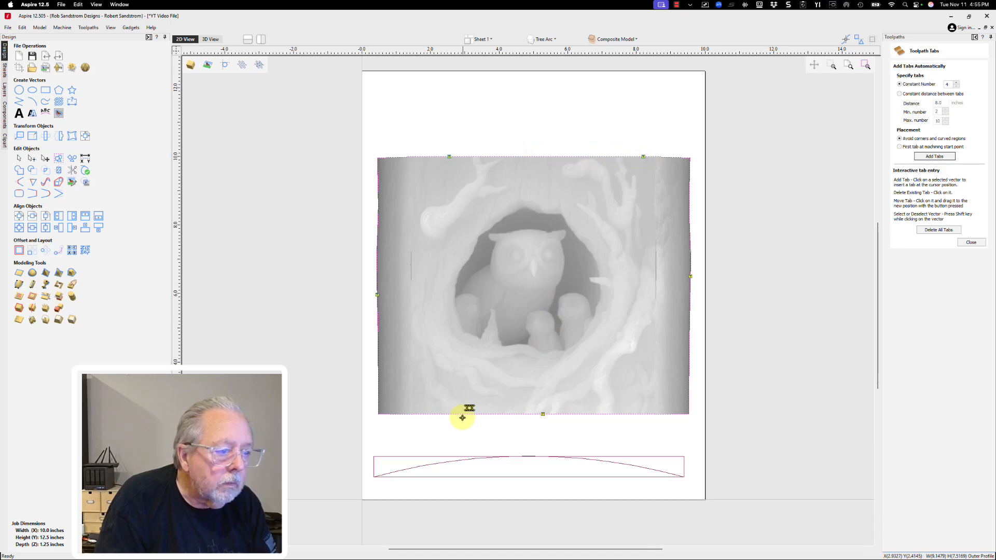
{"action": "left_click", "coordinate": [446, 414]}
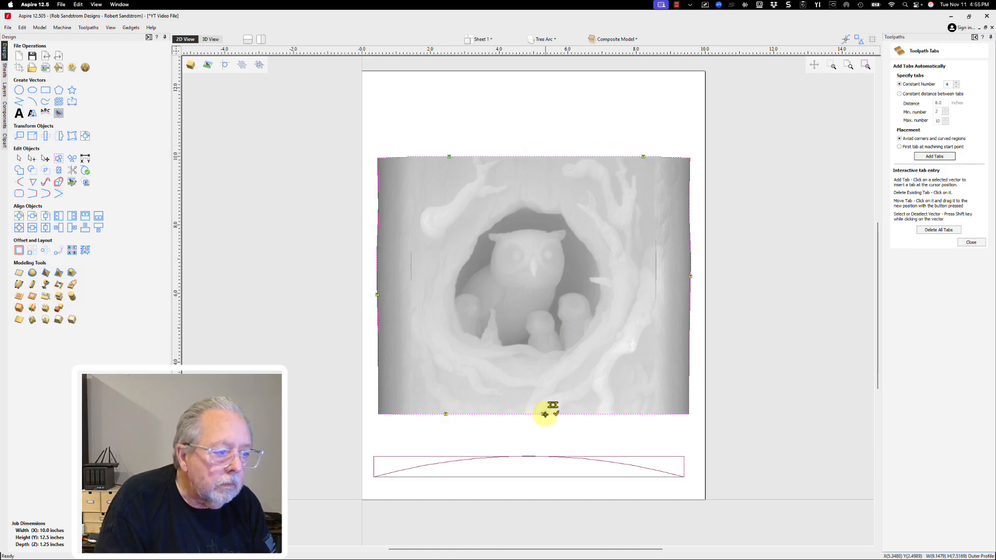
{"action": "left_click_drag", "start_coordinate": [541, 415], "coordinate": [643, 416]}
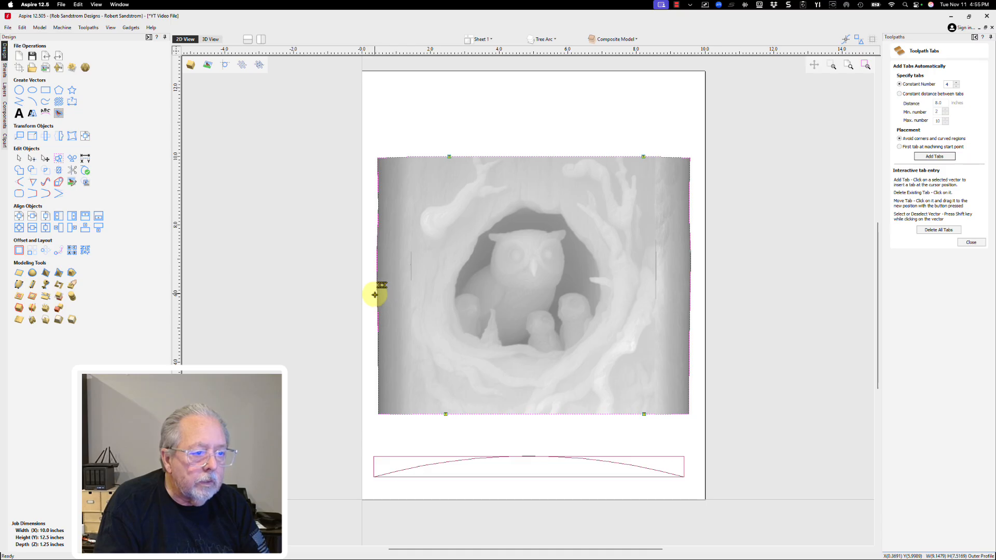
{"action": "left_click", "coordinate": [960, 244]}
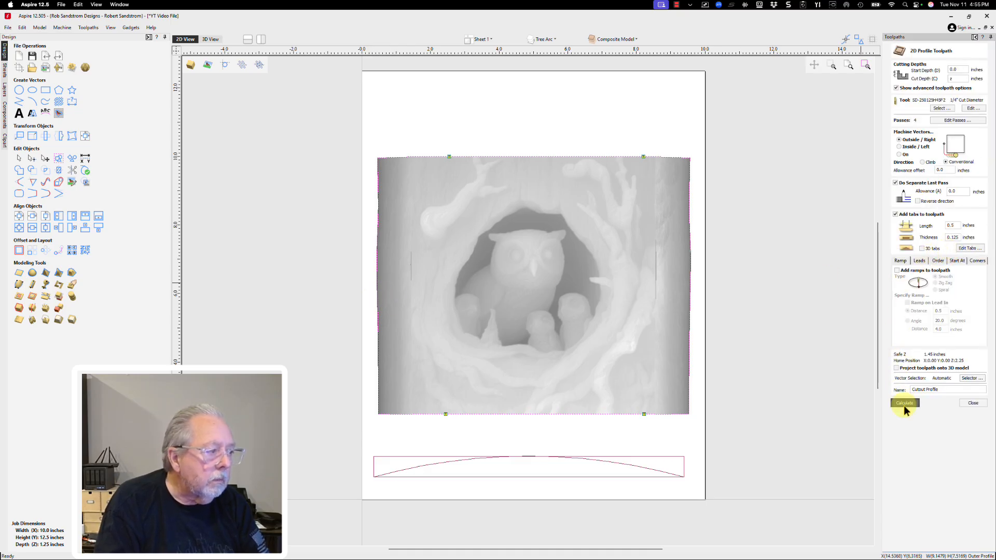
Step: Add smooth ramps to the cutout profile, set the separate last pass allowance to 0.02 inches, and calculate the toolpath
{"action": "left_click", "coordinate": [897, 271]}
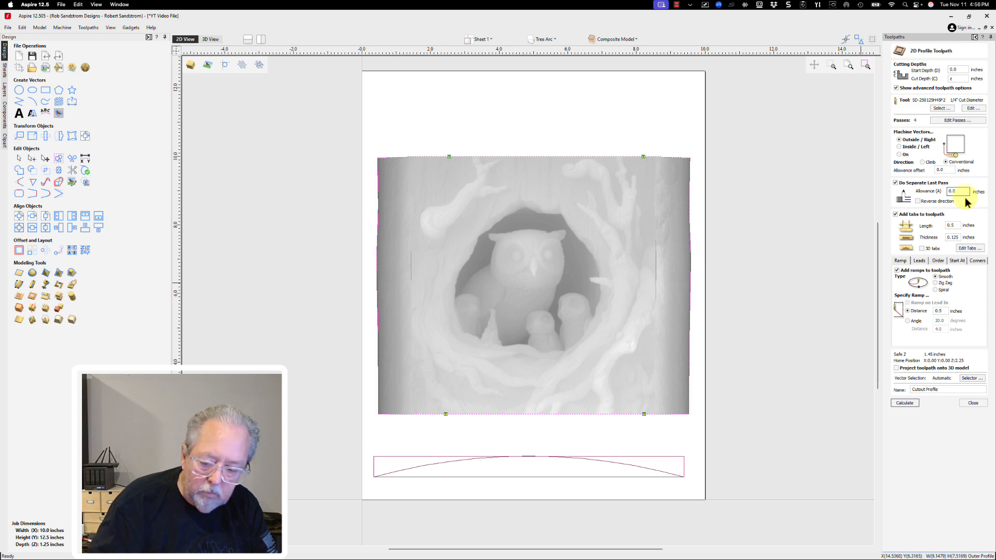
{"action": "type", "text": "2"}
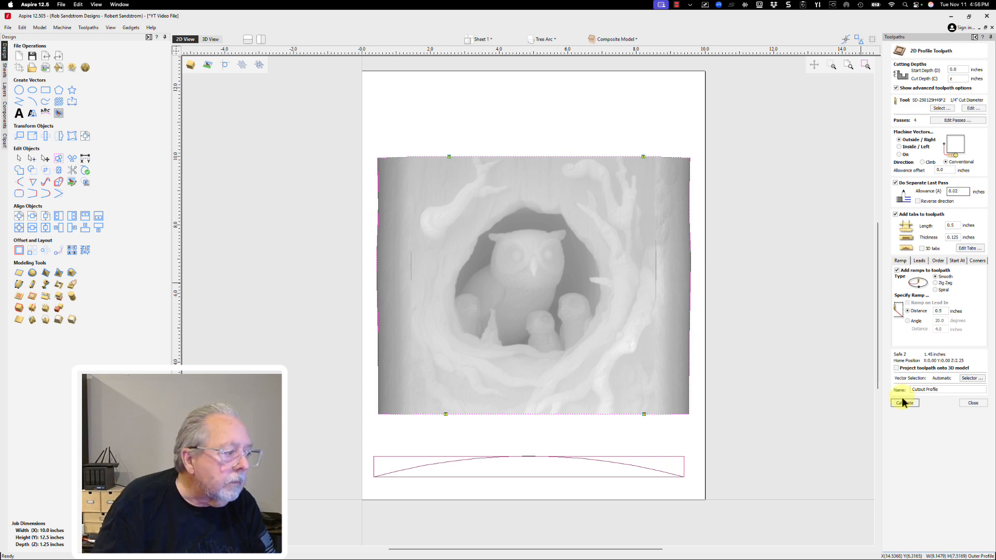
{"action": "left_click", "coordinate": [904, 402]}
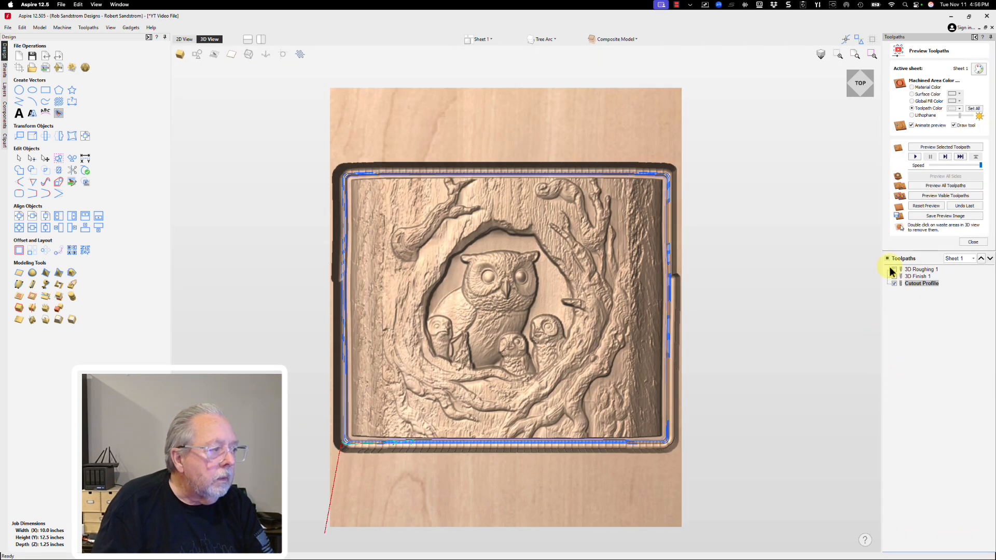
Step: Preview the visible cutout profile toolpath and inspect the tabs around the carved model in 3D
{"action": "left_click", "coordinate": [925, 197]}
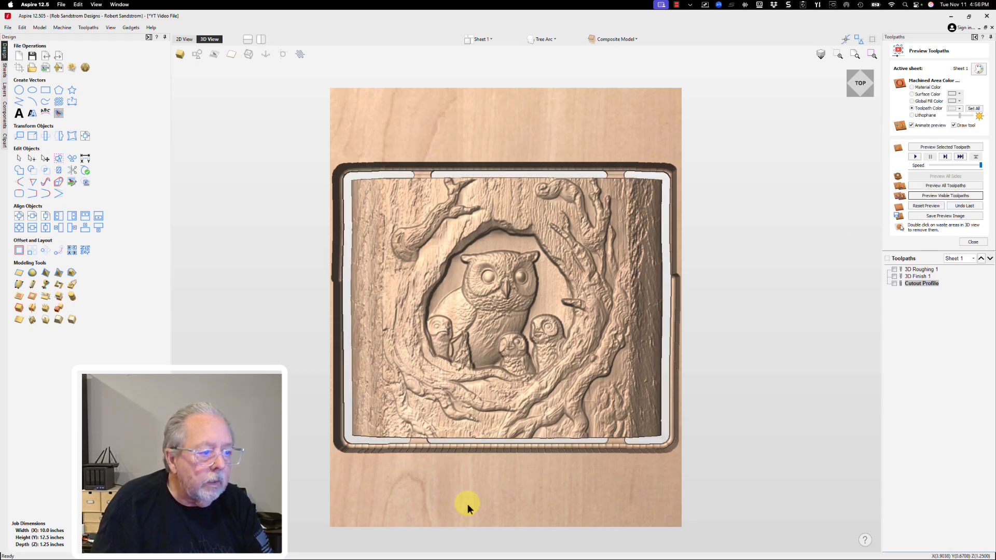
{"action": "mouse_move", "coordinate": [468, 503]}
{"action": "left_mouse_down"}
{"action": "mouse_move", "coordinate": [493, 403]}
{"action": "mouse_move", "coordinate": [480, 513]}
{"action": "mouse_move", "coordinate": [477, 506]}
{"action": "left_mouse_up"}
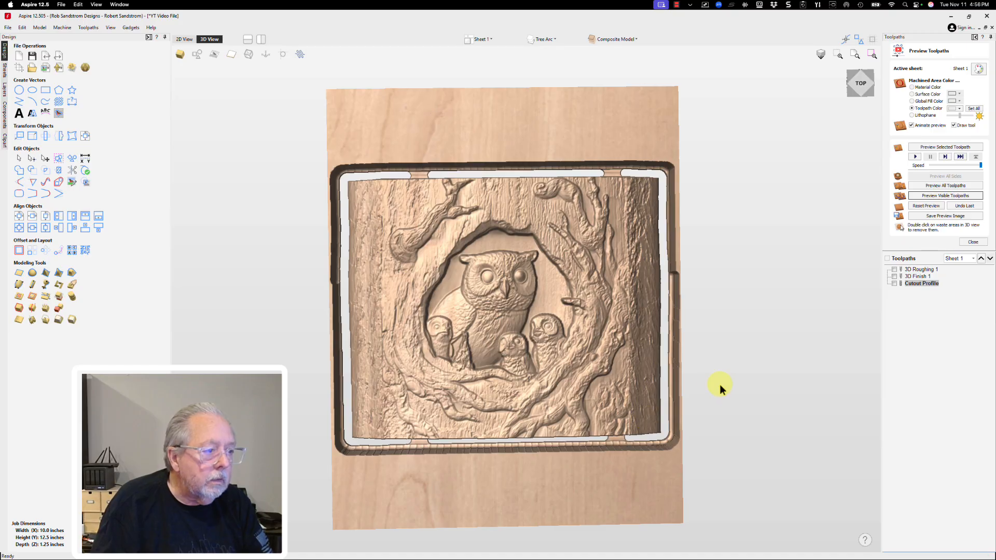
{"action": "left_click_drag", "start_coordinate": [652, 445], "coordinate": [611, 445]}
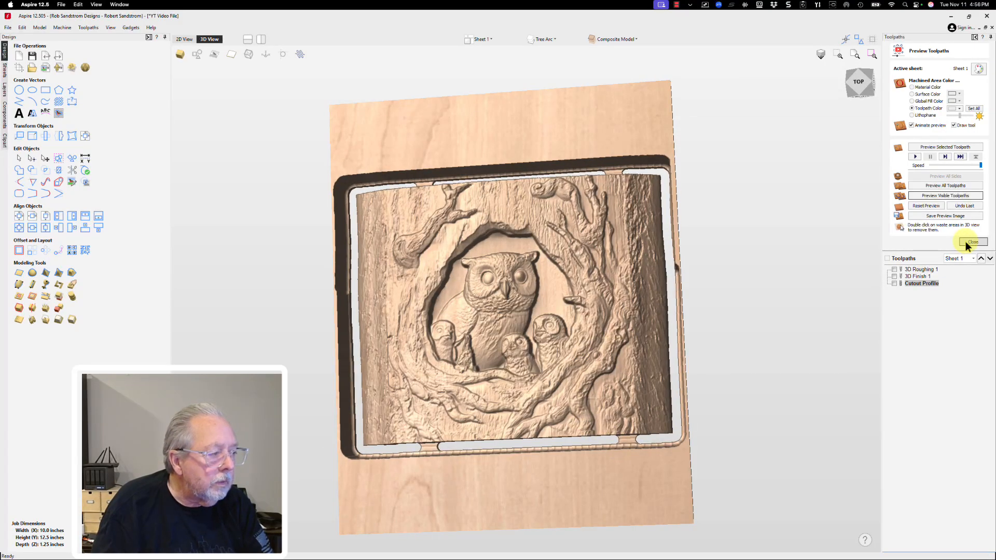